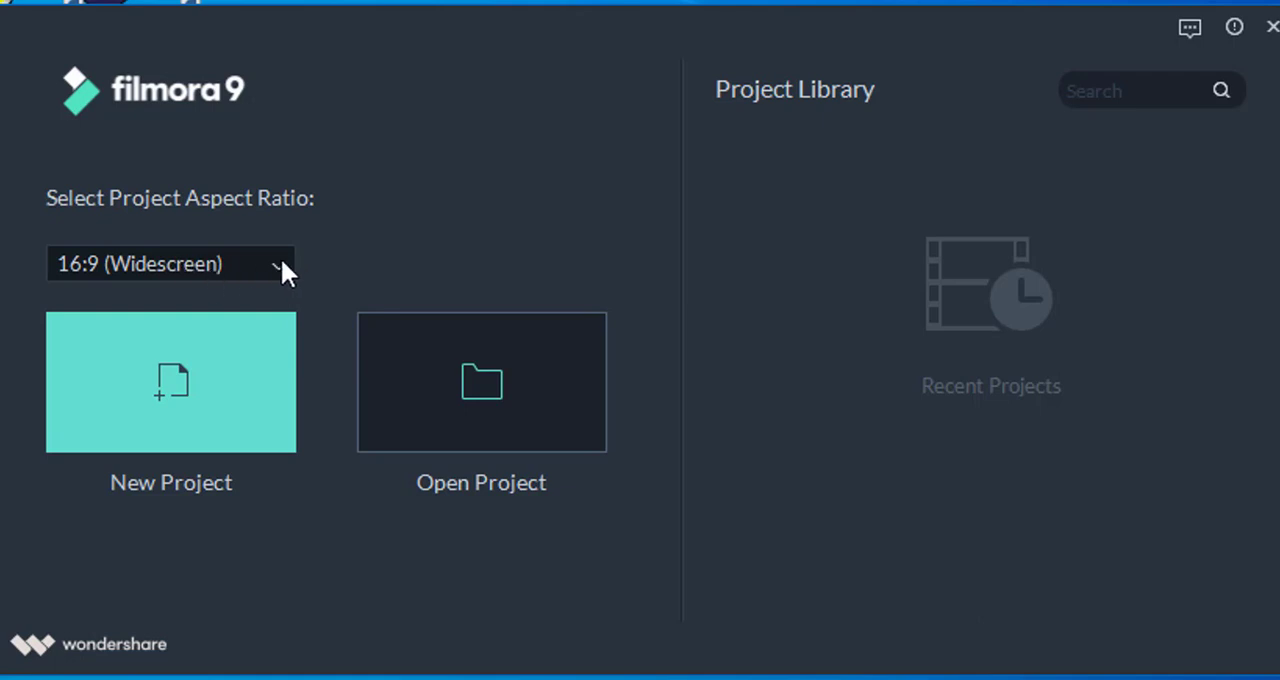
# Step: Create a new project with the 16:9 (Widescreen) aspect ratio
pyautogui.click(277, 268)
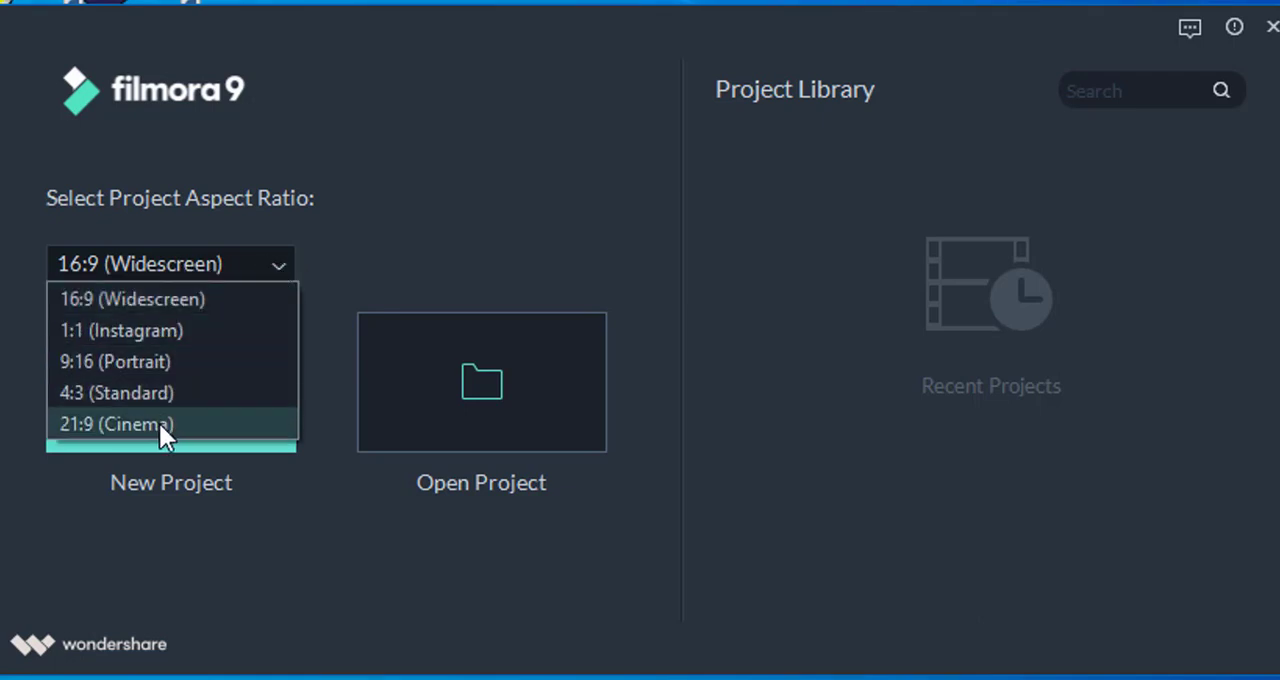
pyautogui.click(134, 299)
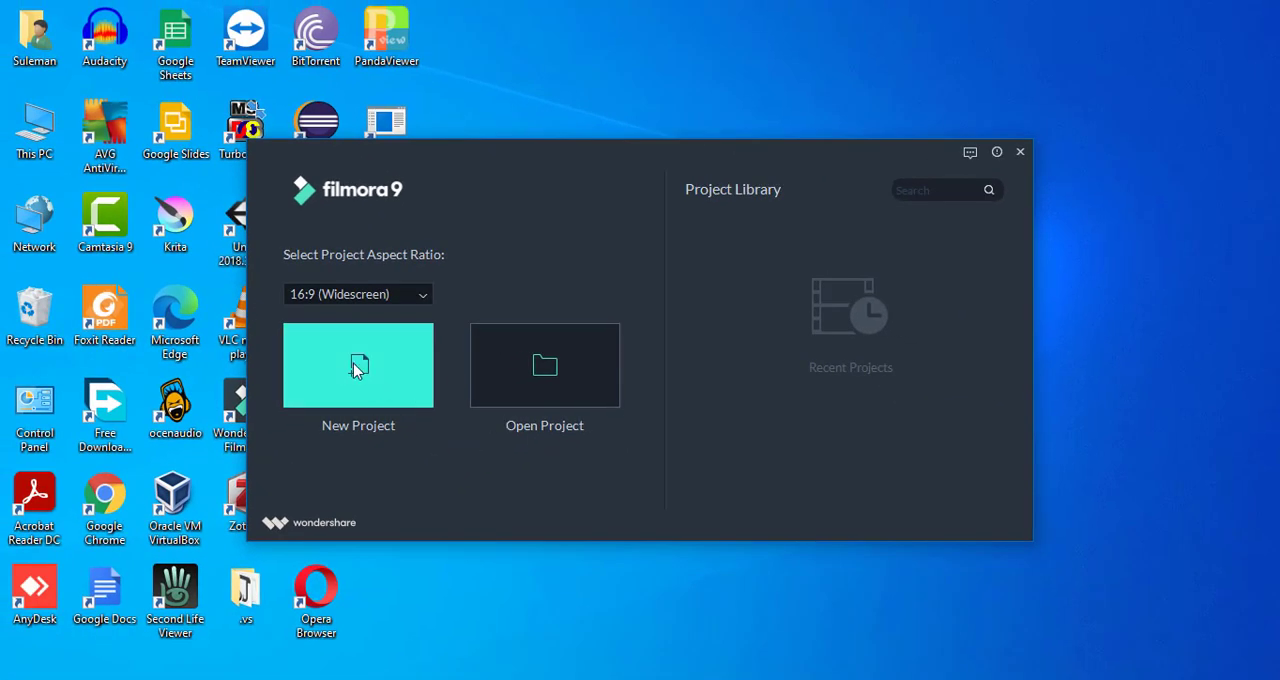
pyautogui.click(356, 367)
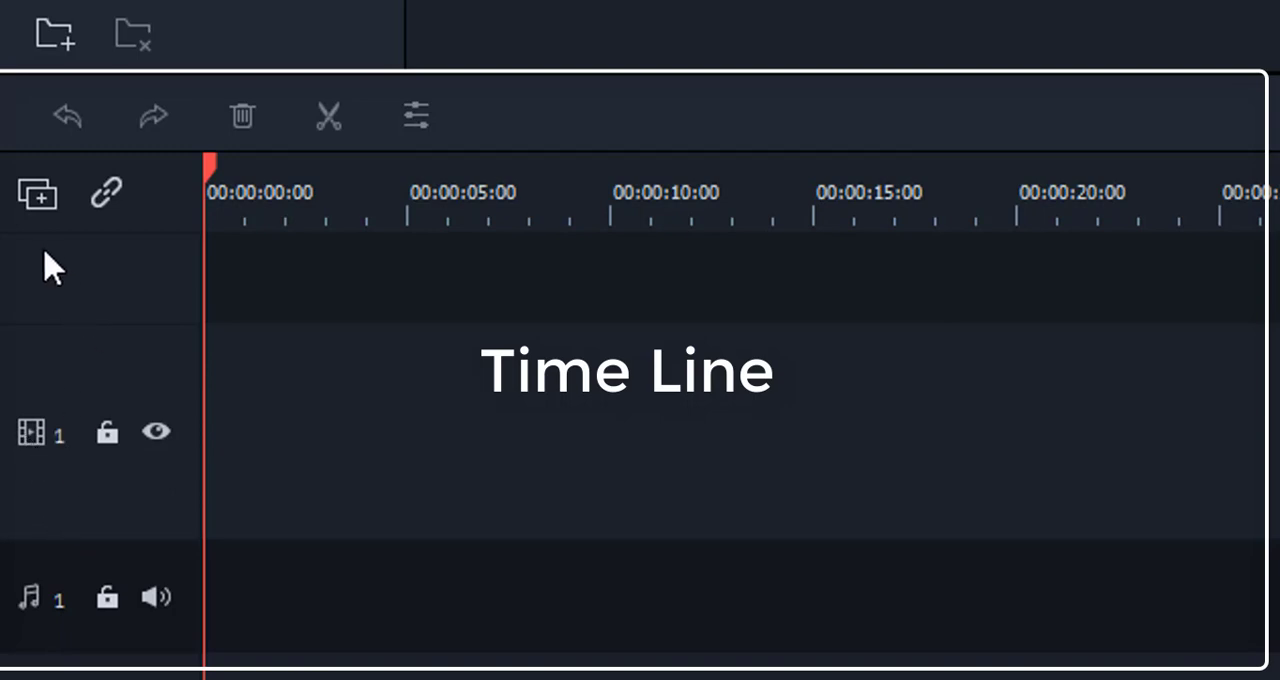
# Step: View the timeline's track management options, then close them without choosing any
pyautogui.click(40, 197)
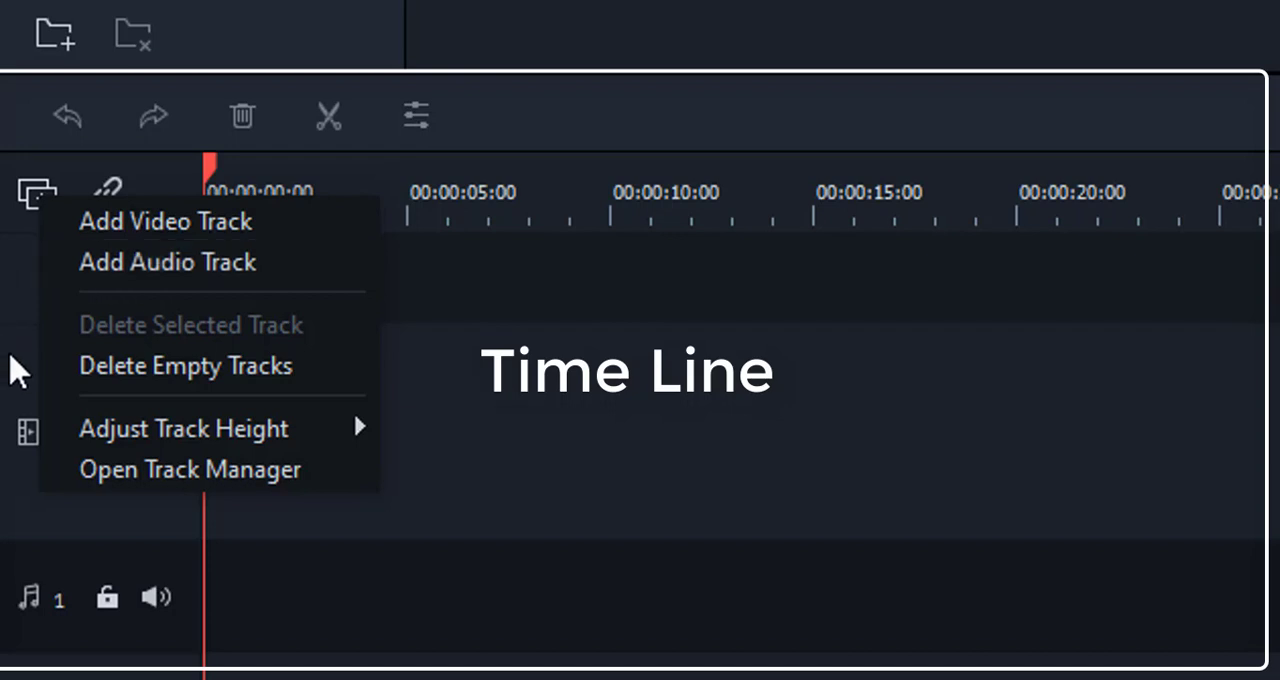
pyautogui.click(14, 398)
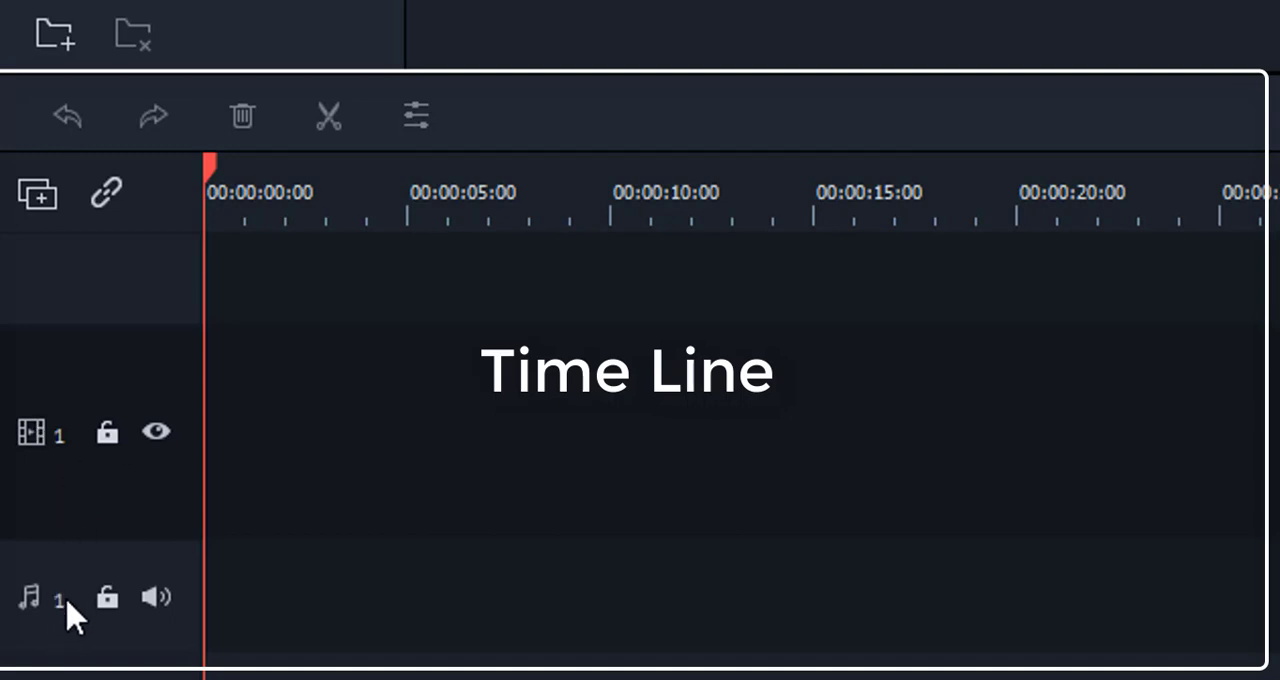
# Step: Lock and unlock video track 1, and hide it and show it again
pyautogui.click(108, 436)
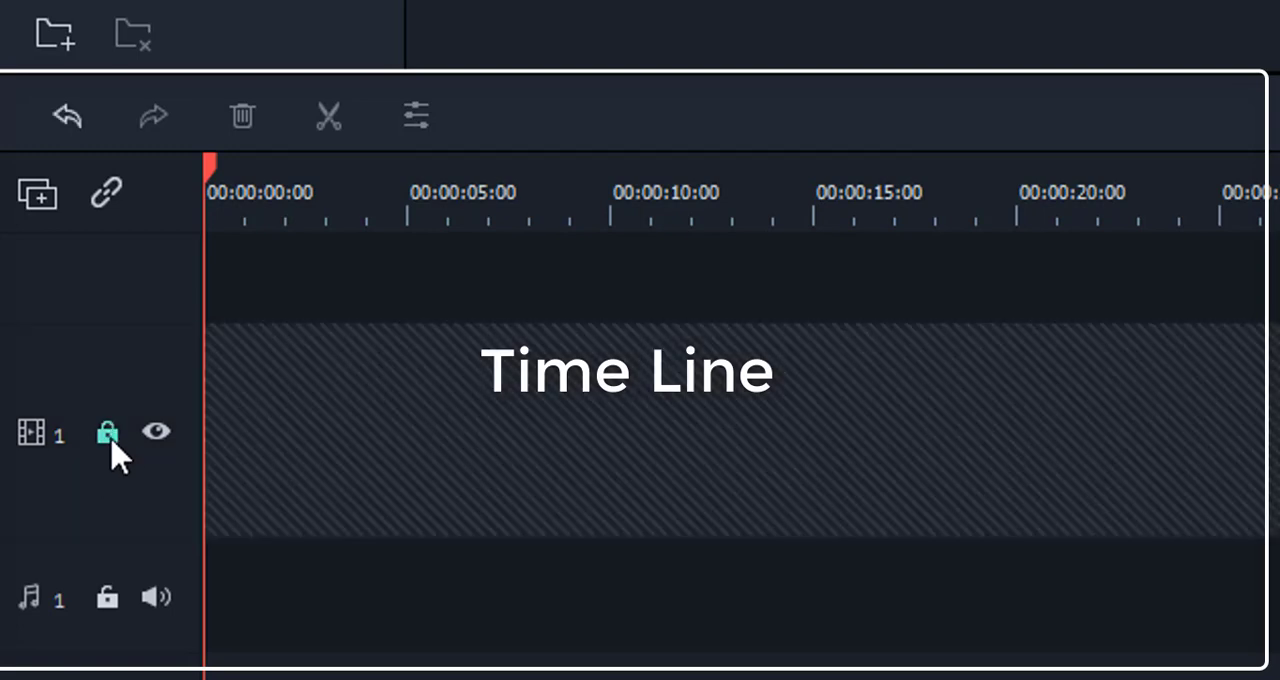
pyautogui.click(110, 447)
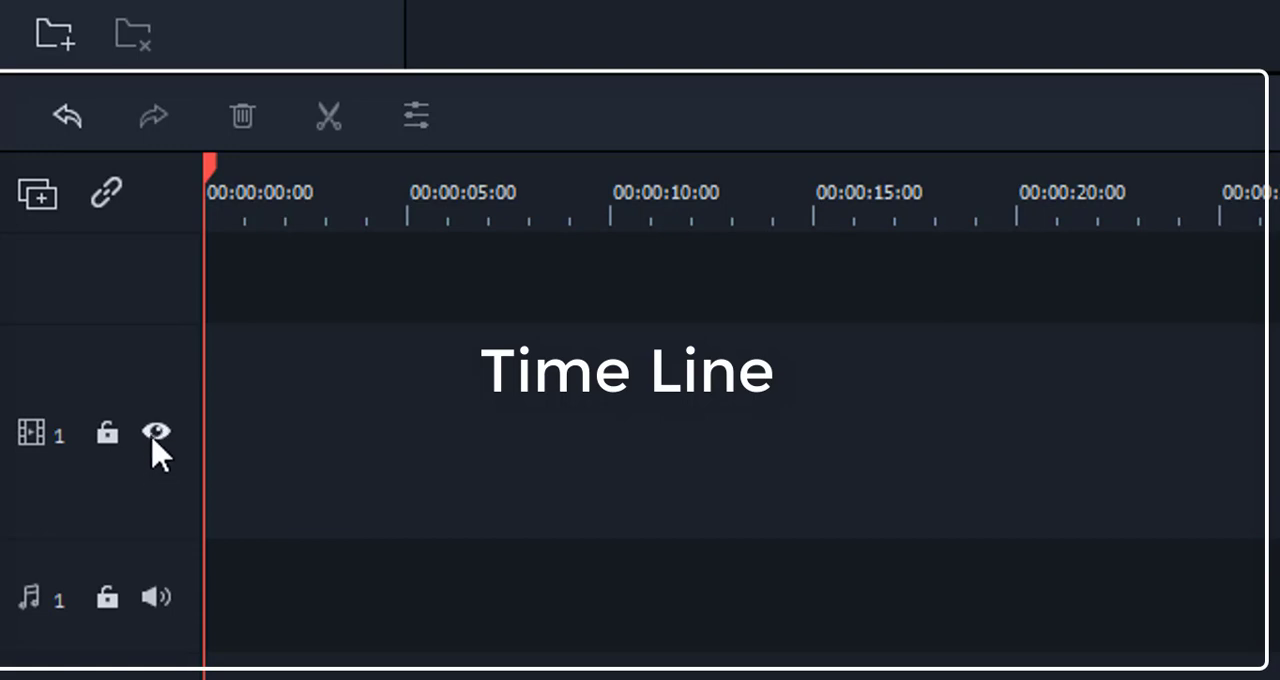
pyautogui.click(155, 445)
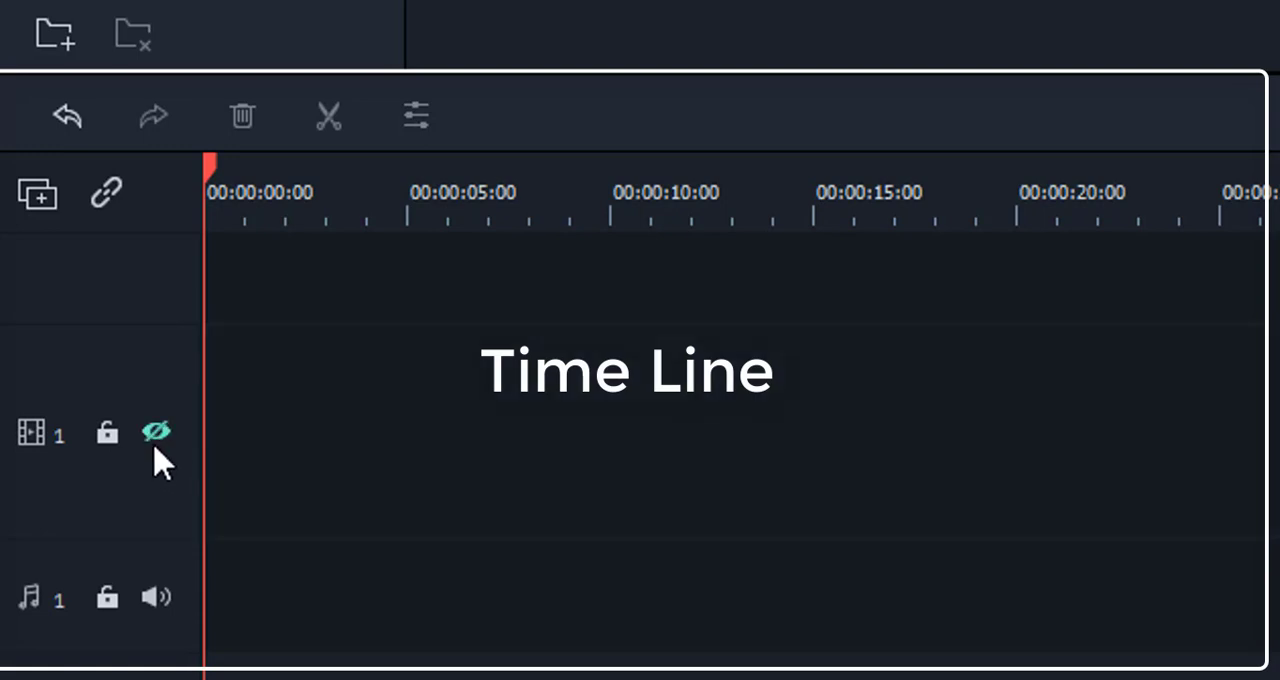
pyautogui.click(157, 440)
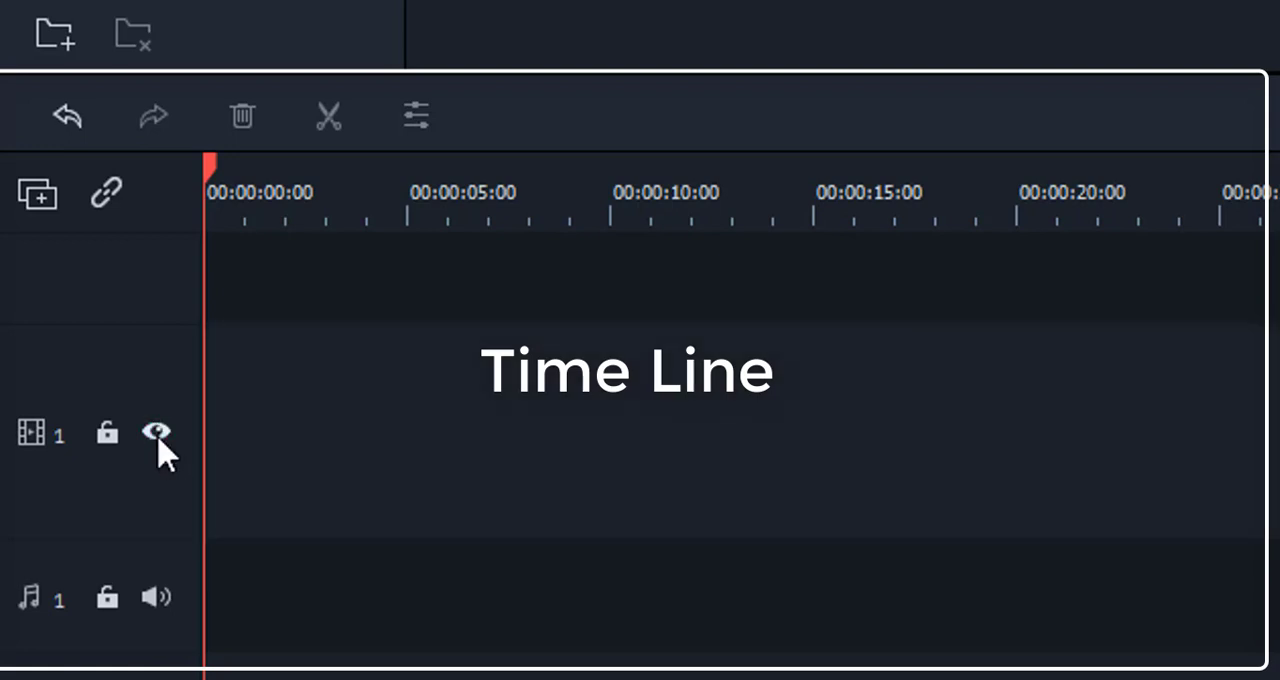
# Step: Toggle the mute setting of audio track 1 on and off again
pyautogui.click(162, 604)
pyautogui.click(163, 606)
pyautogui.click(163, 604)
pyautogui.click(163, 604)
# Step: Compress and stretch the timeline ruler to examine its different time scales
pyautogui.moveTo(212, 172)
pyautogui.mouseDown()
pyautogui.moveTo(416, 200)
pyautogui.moveTo(200, 188)
pyautogui.mouseUp()
pyautogui.moveTo(1279, 198); pyautogui.dragTo(441, 218)
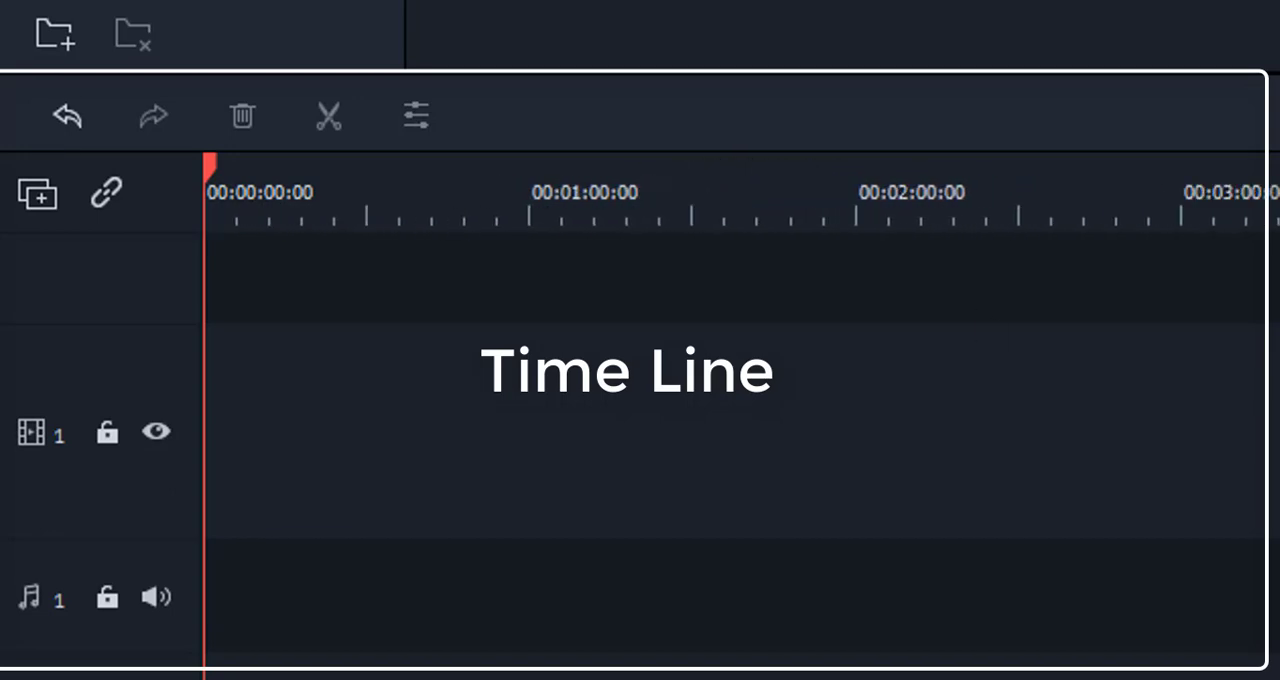
pyautogui.moveTo(1279, 190)
pyautogui.mouseDown()
pyautogui.moveTo(1136, 204)
pyautogui.moveTo(1279, 206)
pyautogui.mouseUp()
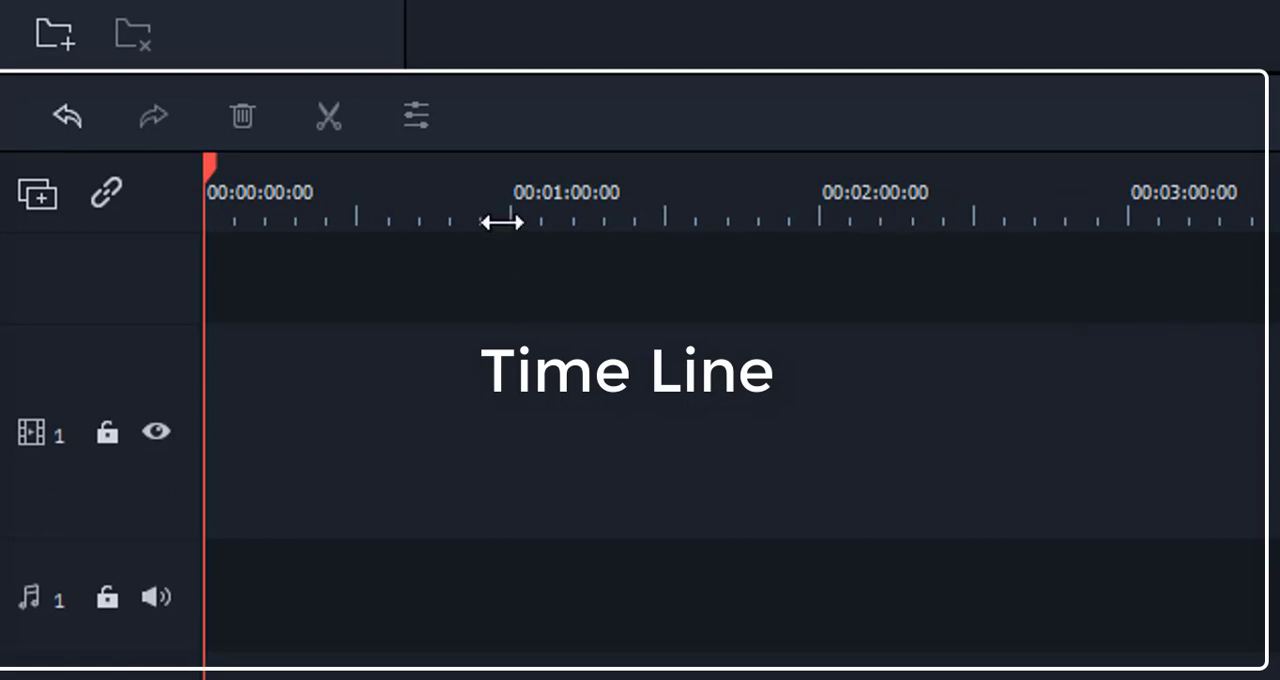
pyautogui.moveTo(677, 220); pyautogui.dragTo(1279, 220)
pyautogui.moveTo(543, 210); pyautogui.dragTo(791, 317)
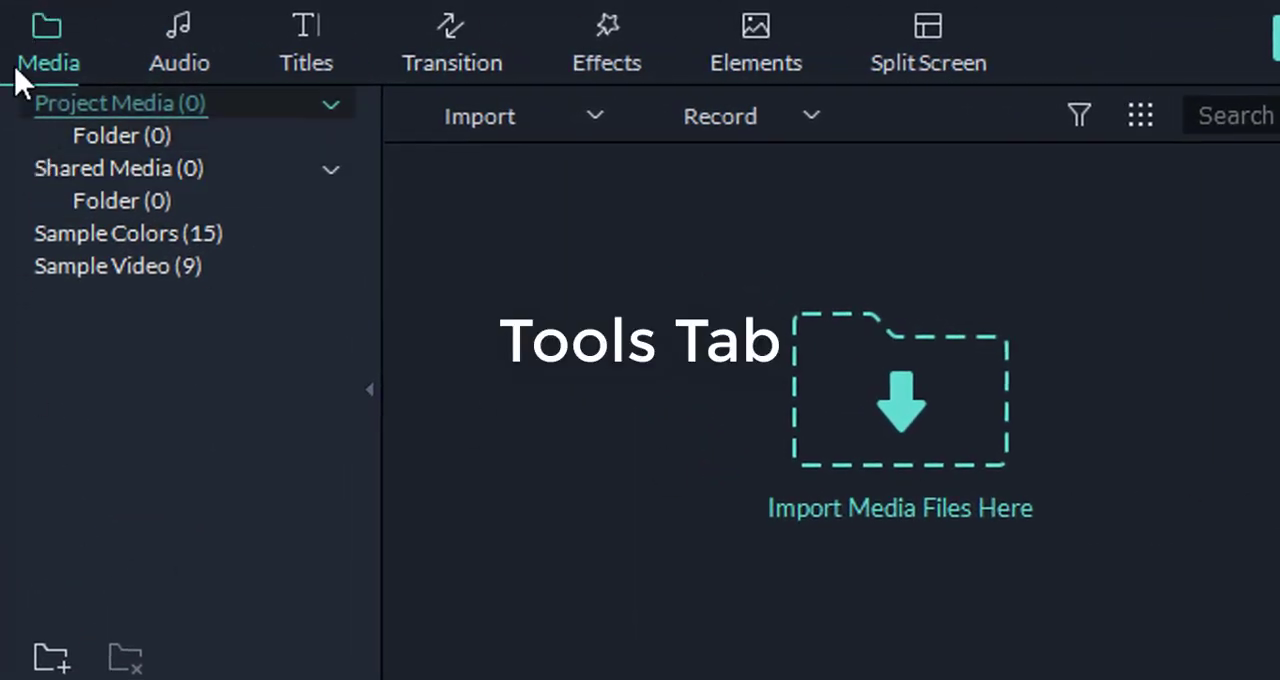
# Step: Look through the Audio and Titles libraries and the media library's Import and Record options
pyautogui.click(188, 57)
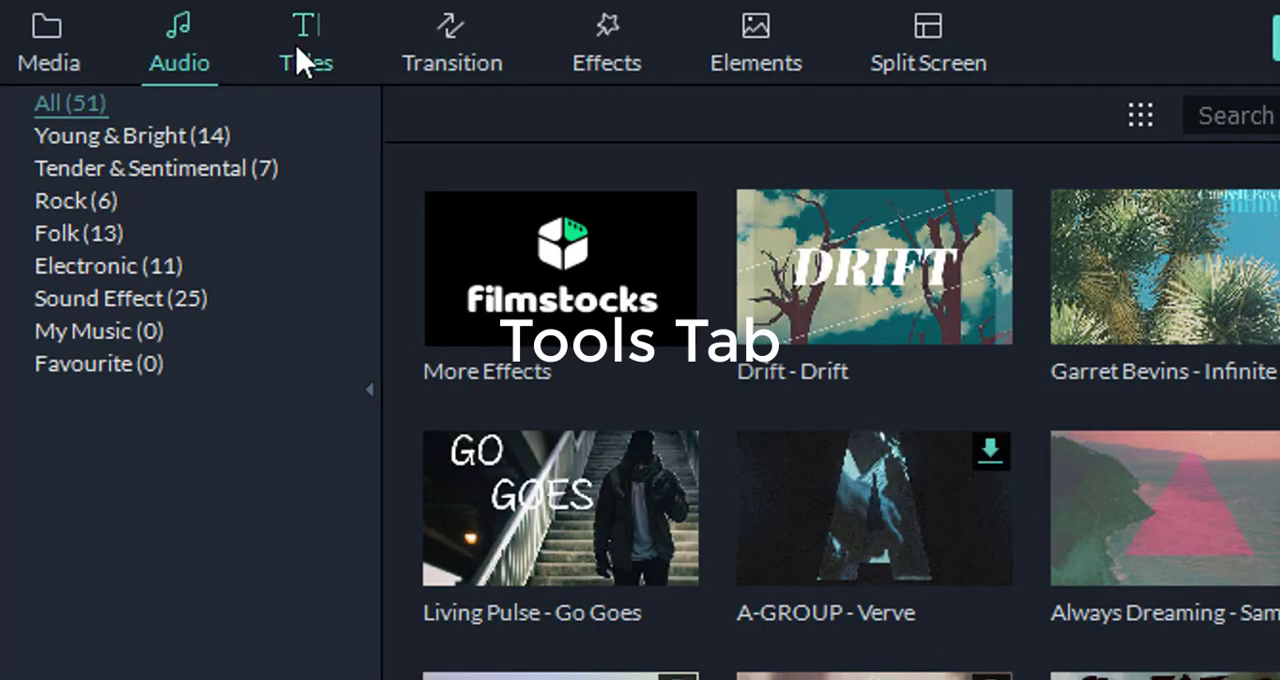
pyautogui.click(301, 52)
pyautogui.click(66, 48)
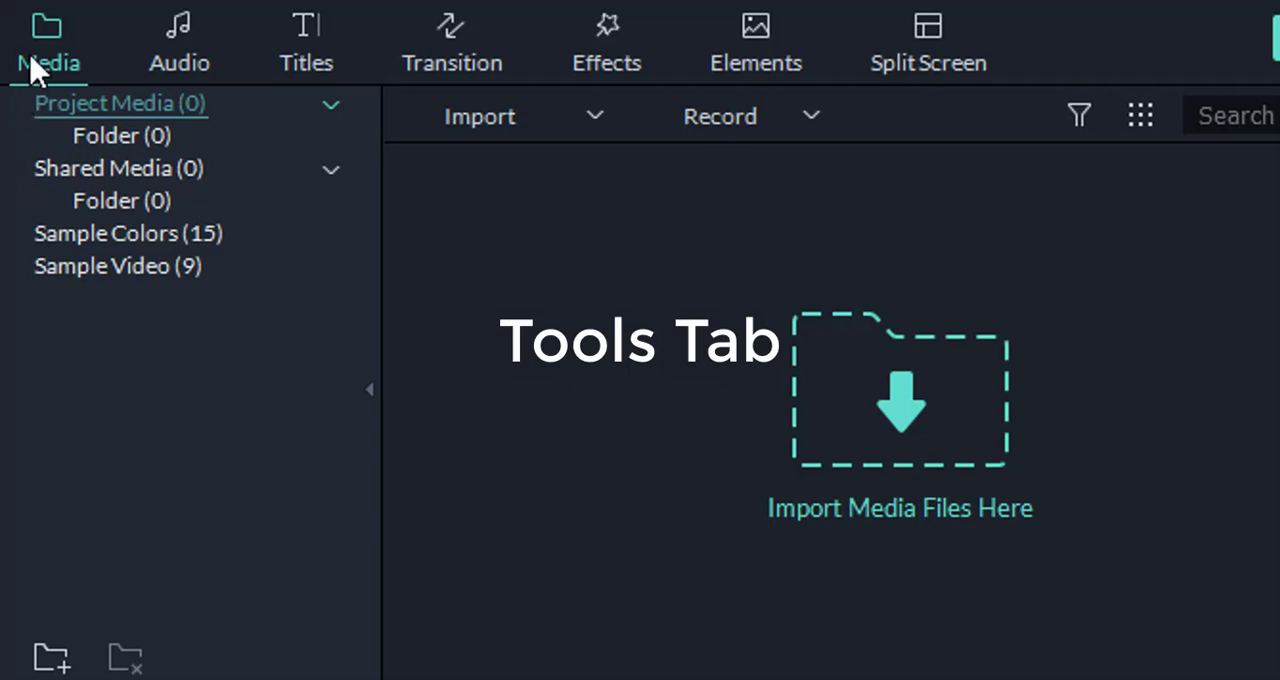
pyautogui.click(596, 118)
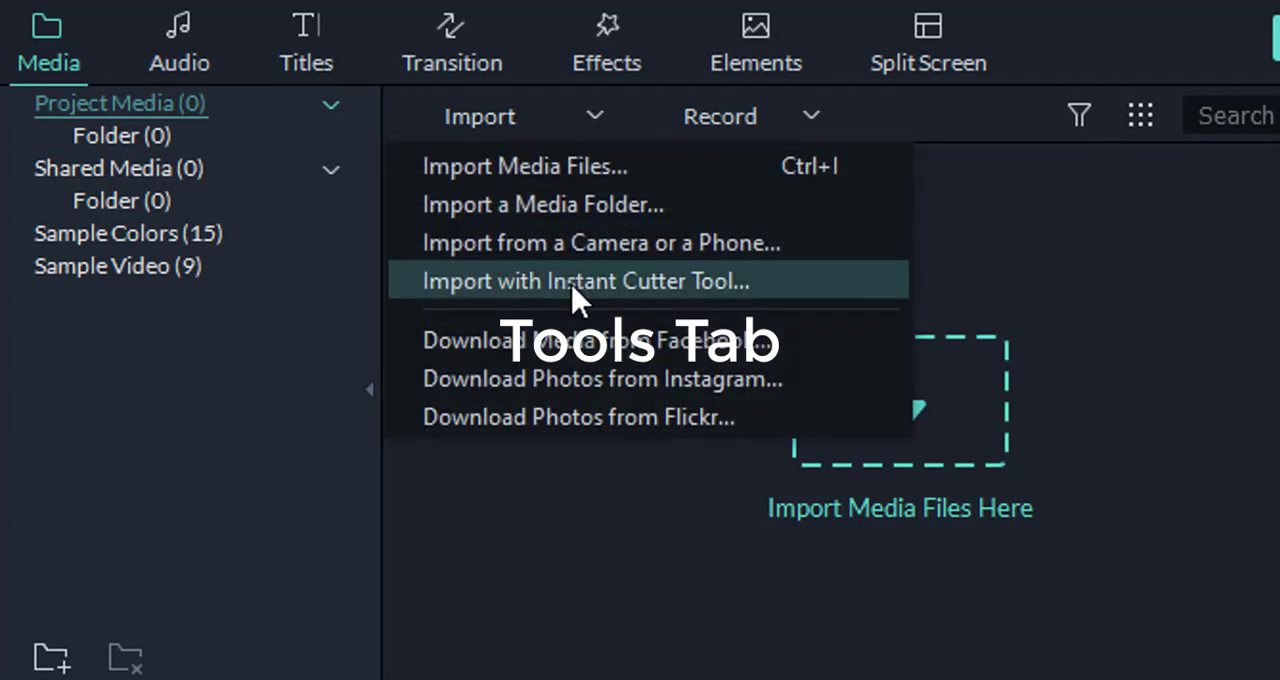
pyautogui.click(812, 116)
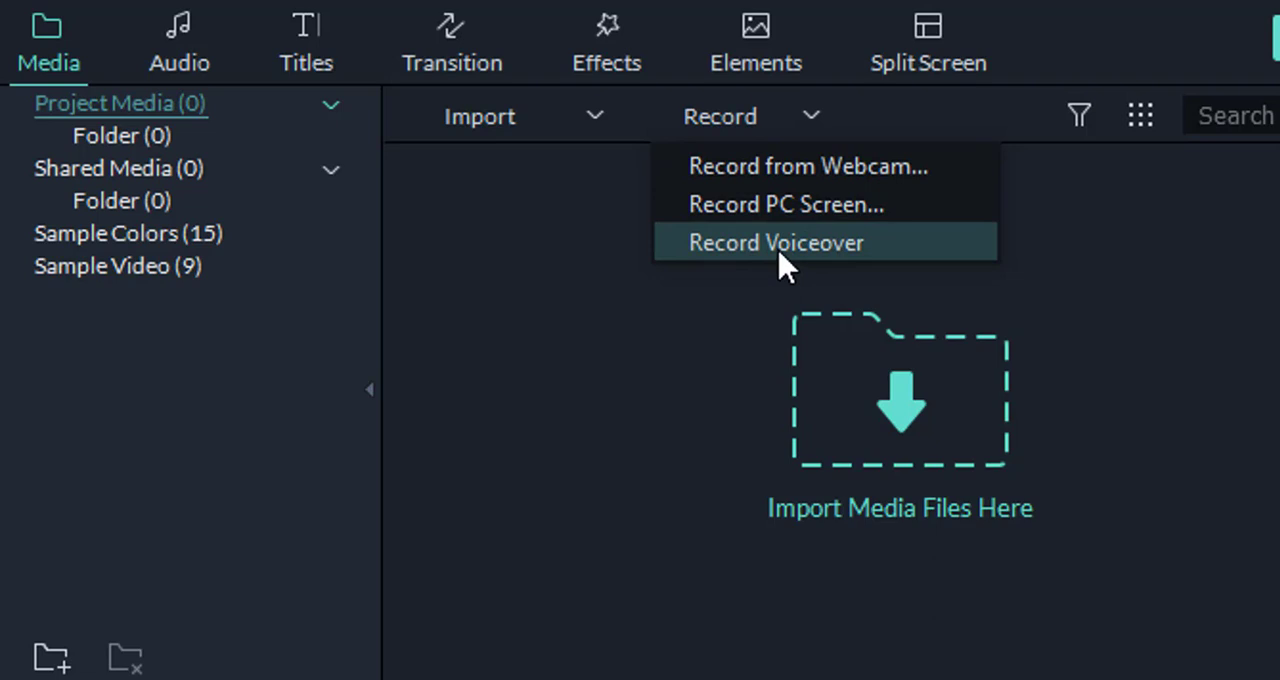
pyautogui.click(300, 391)
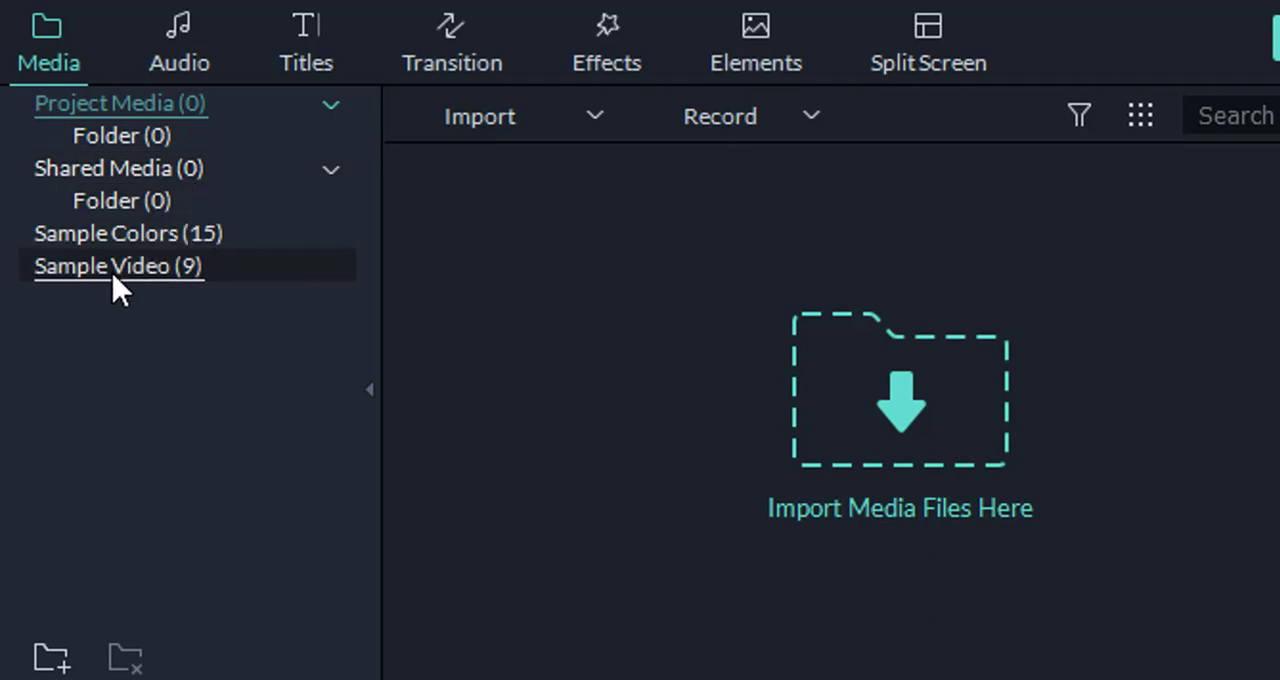
# Step: Browse the Sample Colors and add the Black color clip to video track 1
pyautogui.click(109, 240)
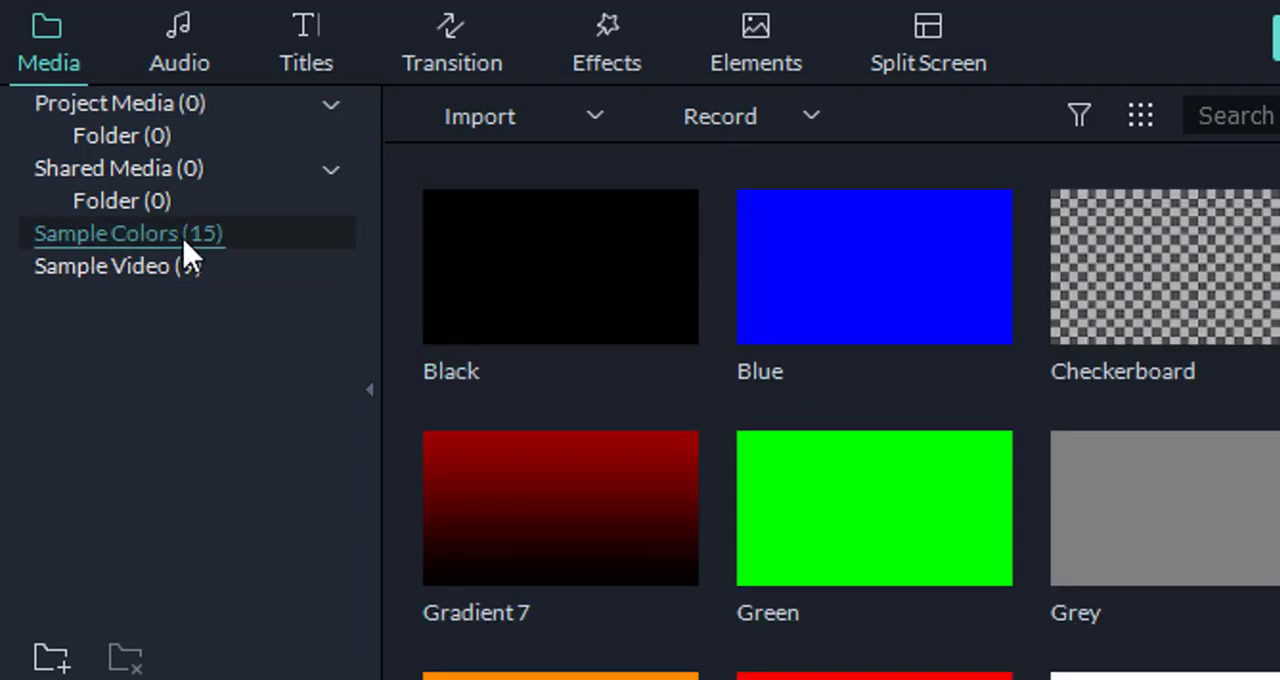
pyautogui.scroll(-5, 743, 330)
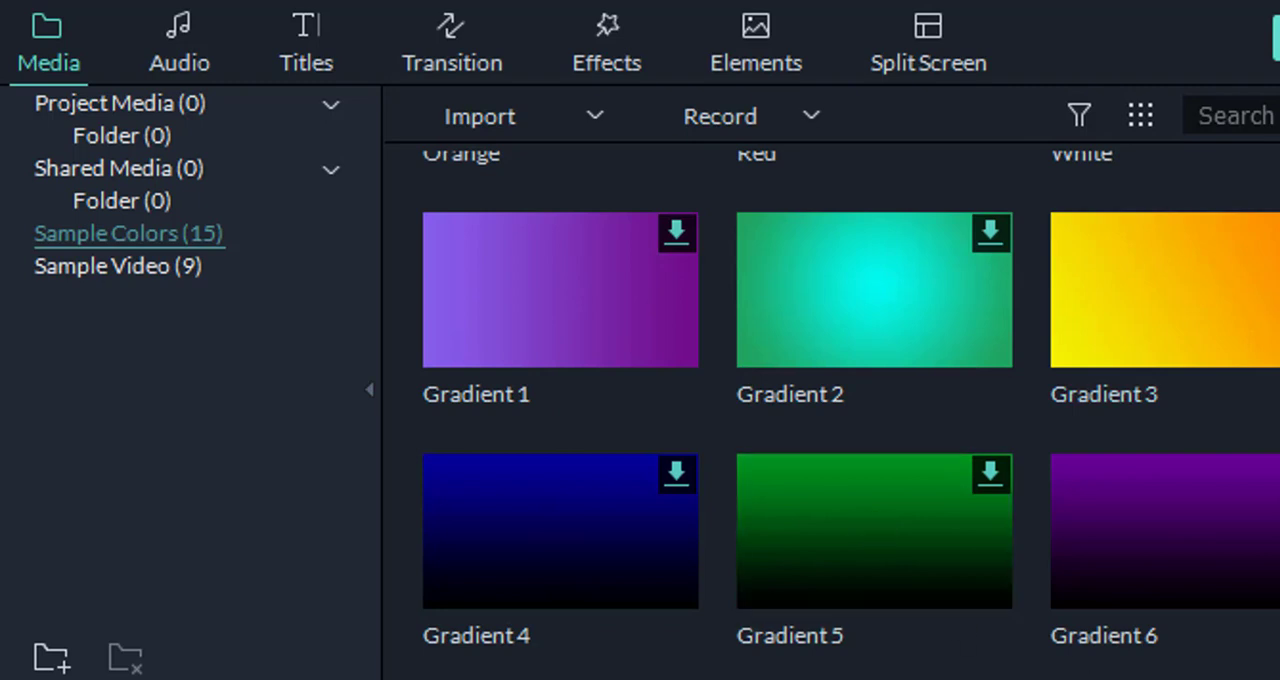
pyautogui.scroll(5, 563, 300)
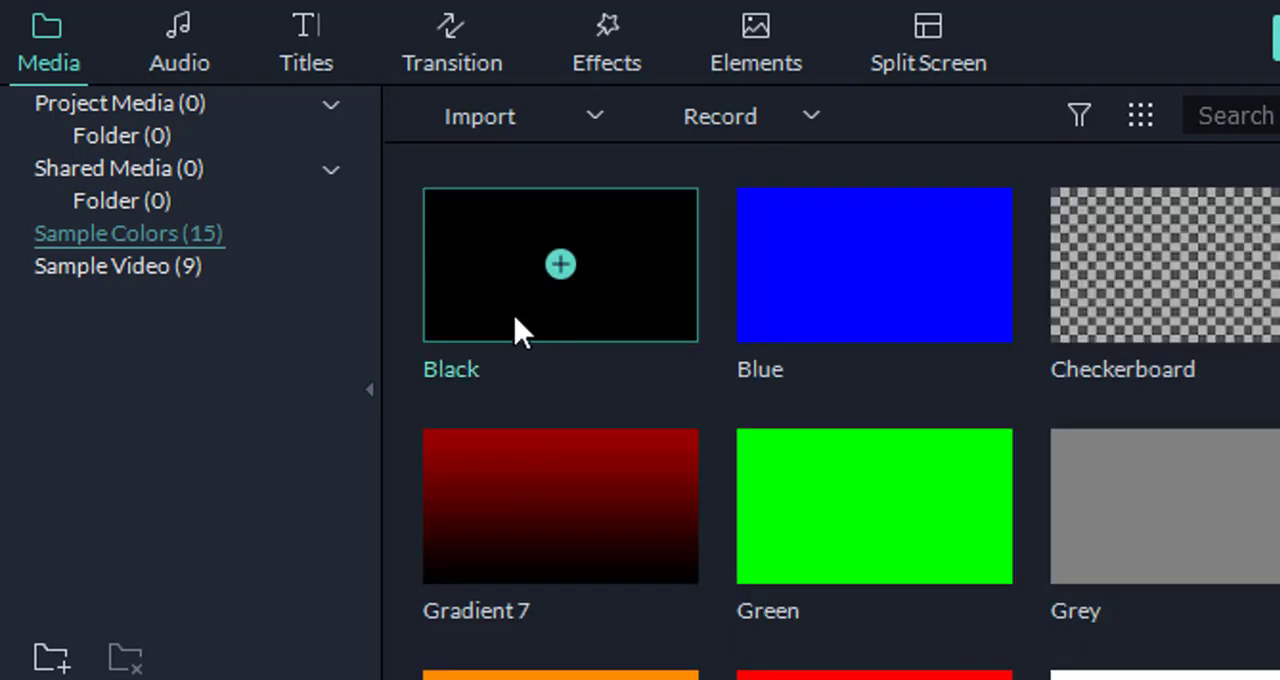
pyautogui.click(561, 266)
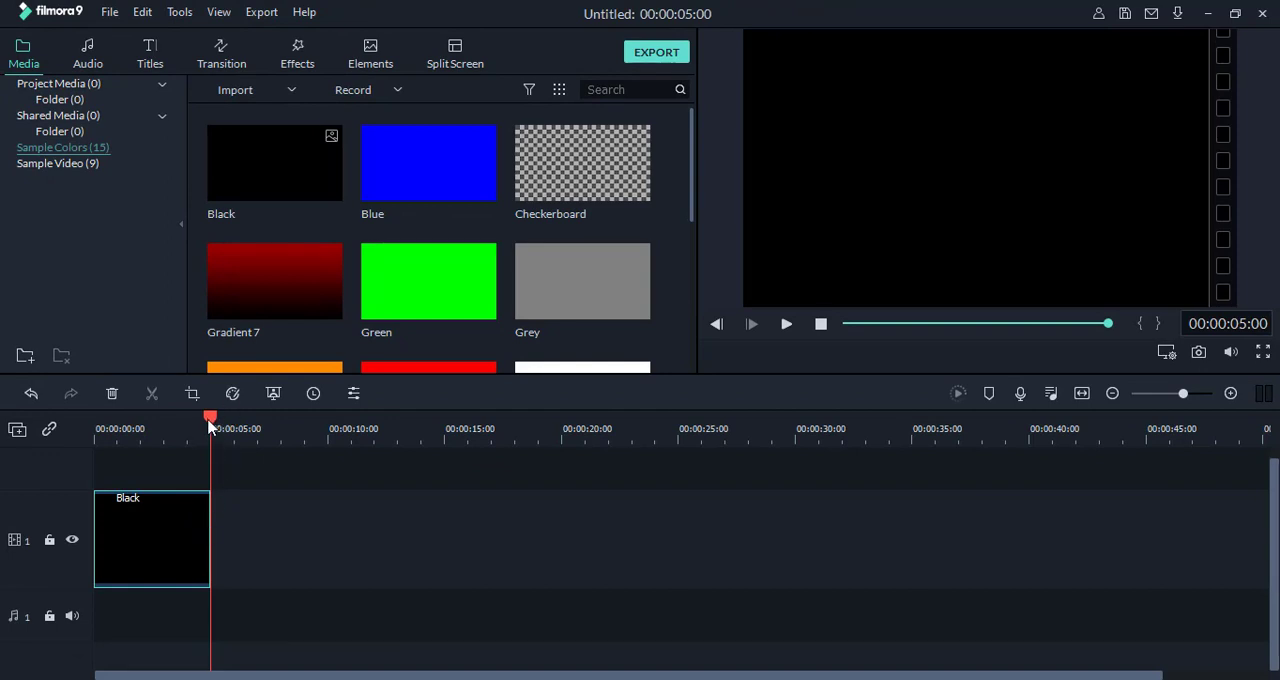
# Step: Return the playhead to the start, shorten the Black clip to 00:00:04:14, and delete it from the timeline
pyautogui.moveTo(210, 420); pyautogui.dragTo(73, 420)
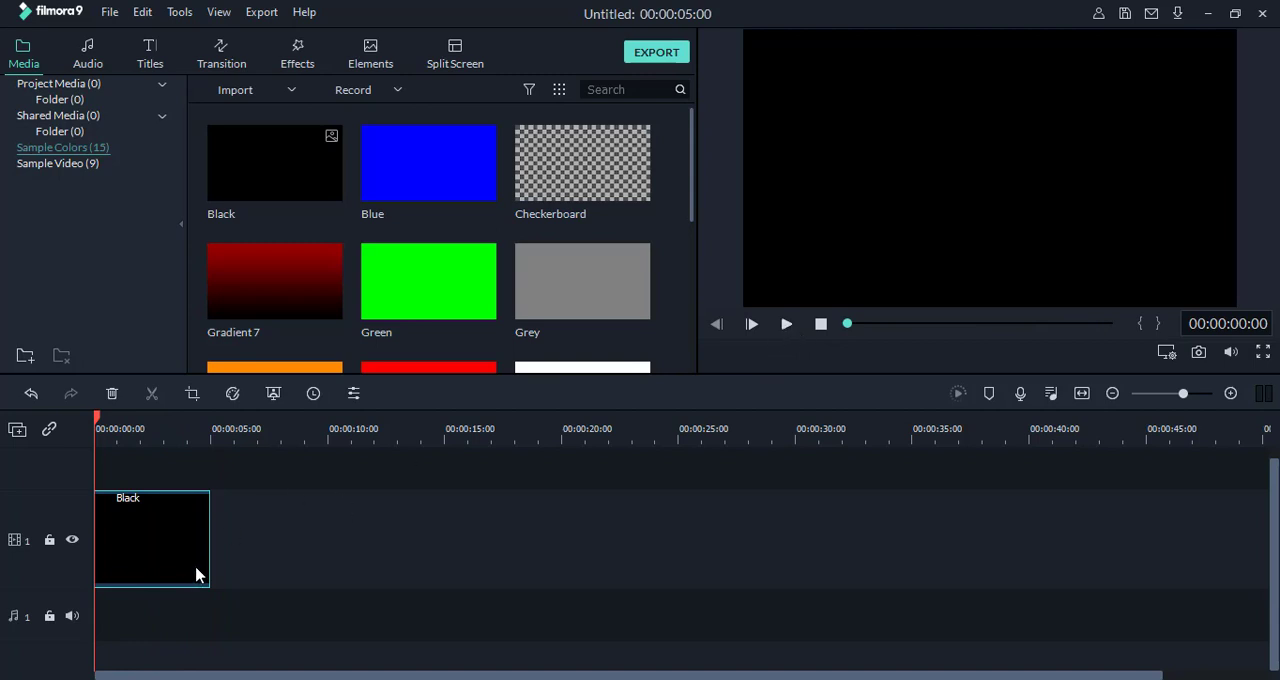
pyautogui.moveTo(208, 546)
pyautogui.mouseDown()
pyautogui.moveTo(980, 534)
pyautogui.moveTo(978, 553)
pyautogui.moveTo(720, 537)
pyautogui.moveTo(104, 550)
pyautogui.moveTo(200, 550)
pyautogui.mouseUp()
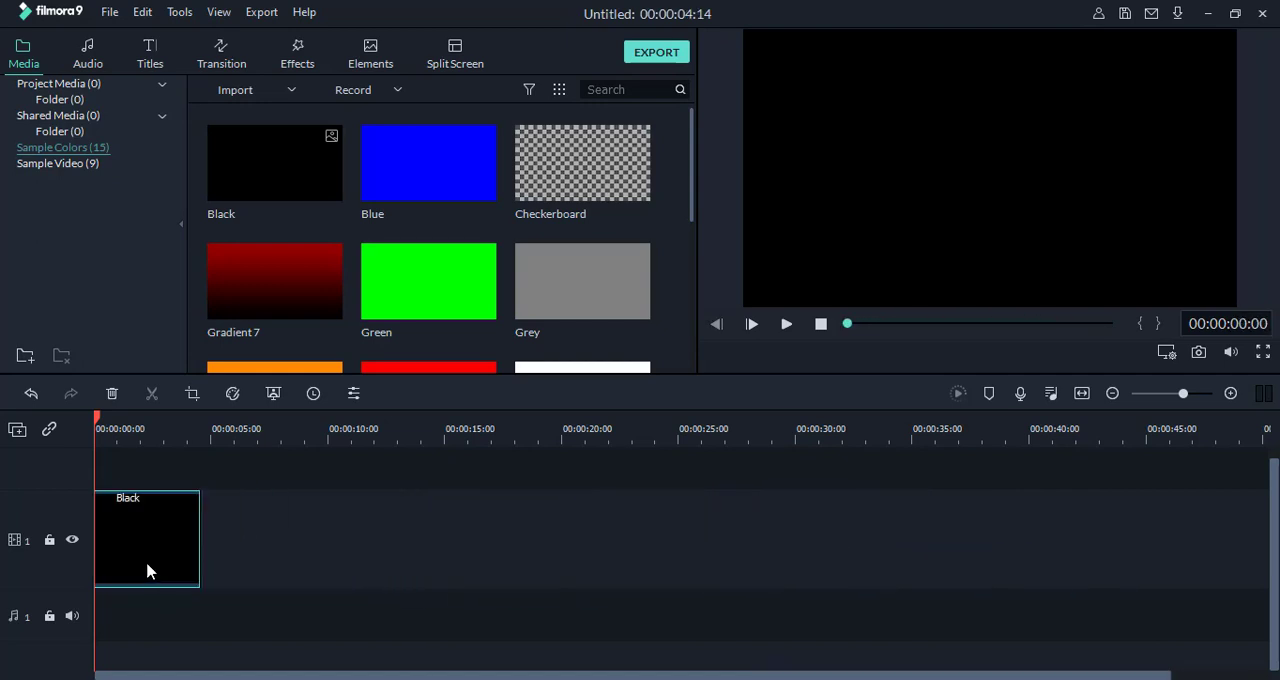
pyautogui.press('Delete')
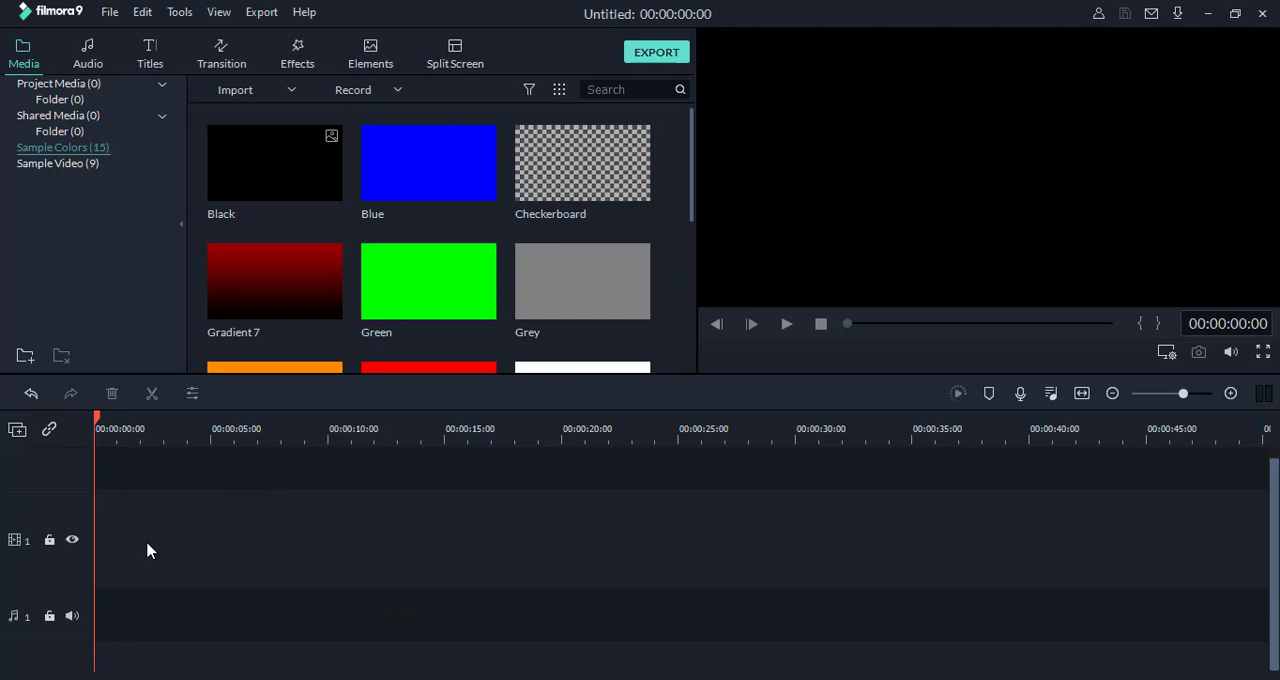
# Step: Place the Countdown 6 sample video on video track 1, matching the project settings to the media
pyautogui.click(48, 164)
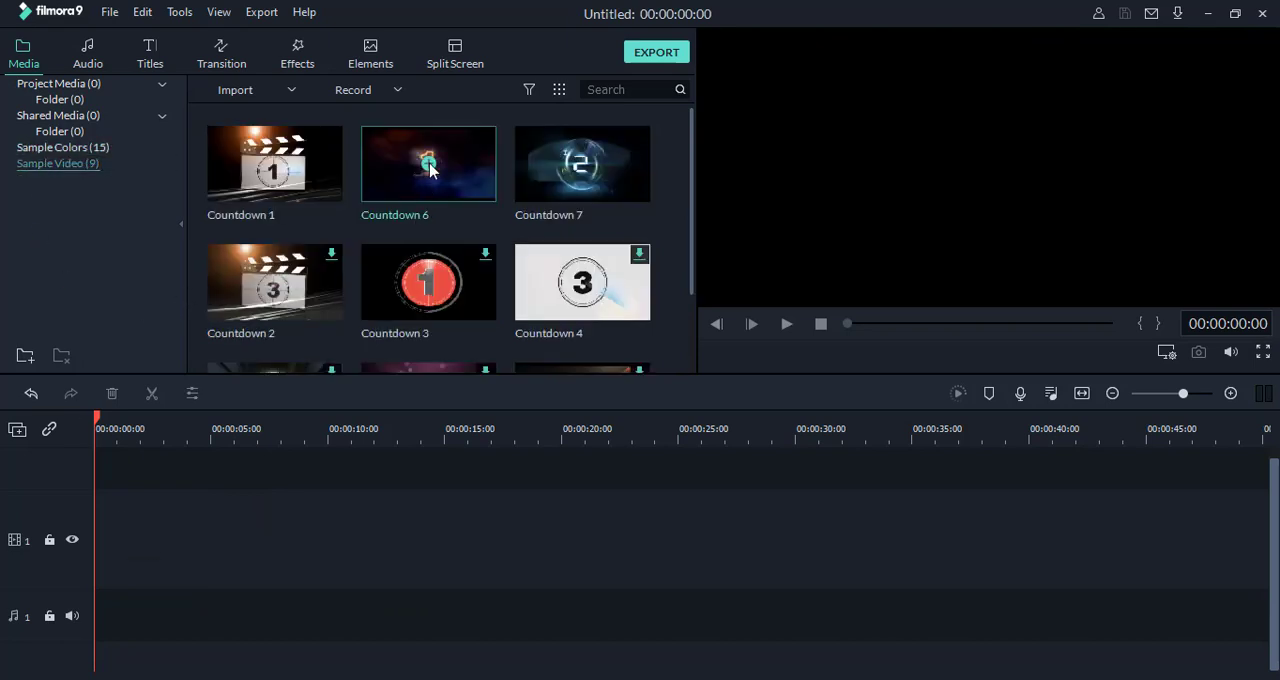
pyautogui.moveTo(285, 407); pyautogui.dragTo(177, 549)
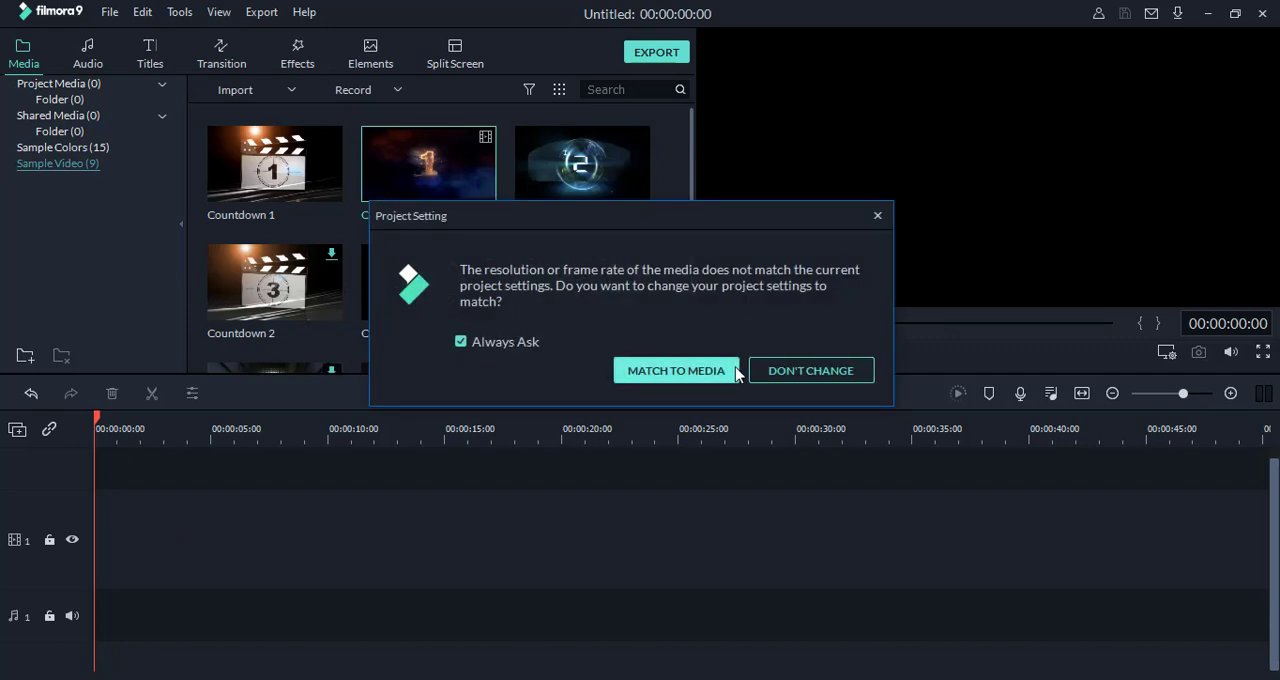
pyautogui.click(676, 371)
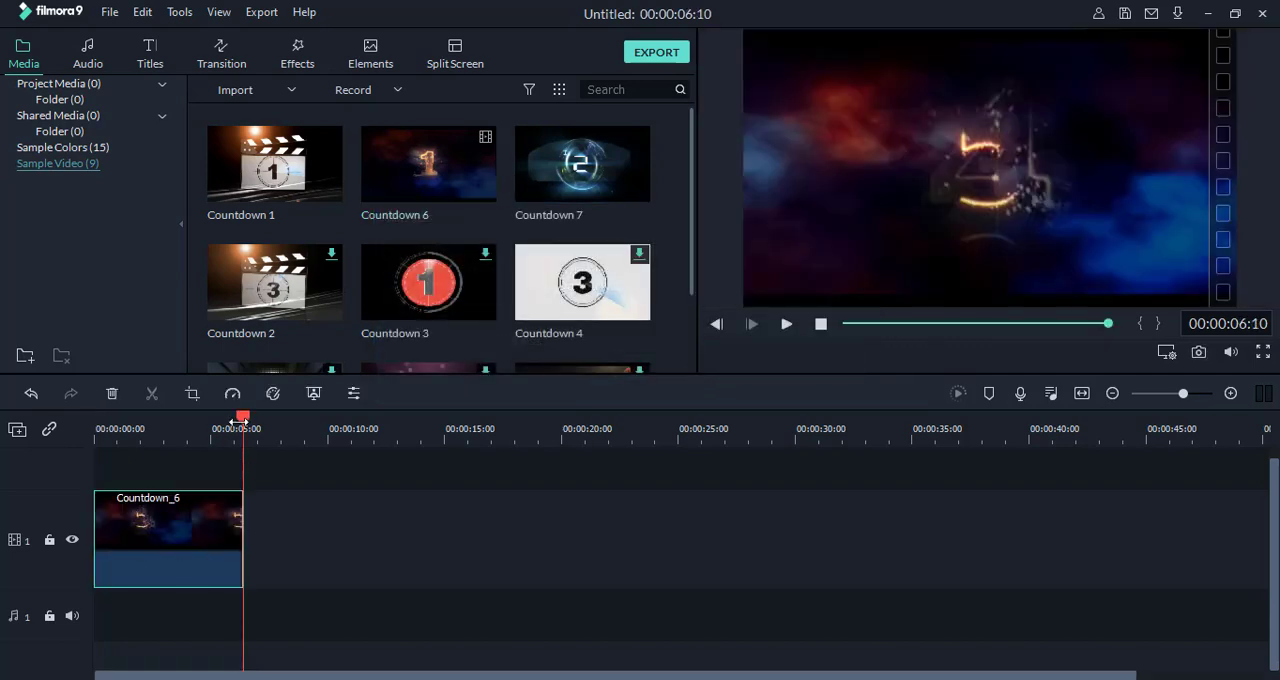
# Step: Play the Countdown 6 clip from the start and delete it from the timeline
pyautogui.moveTo(236, 422); pyautogui.dragTo(63, 437)
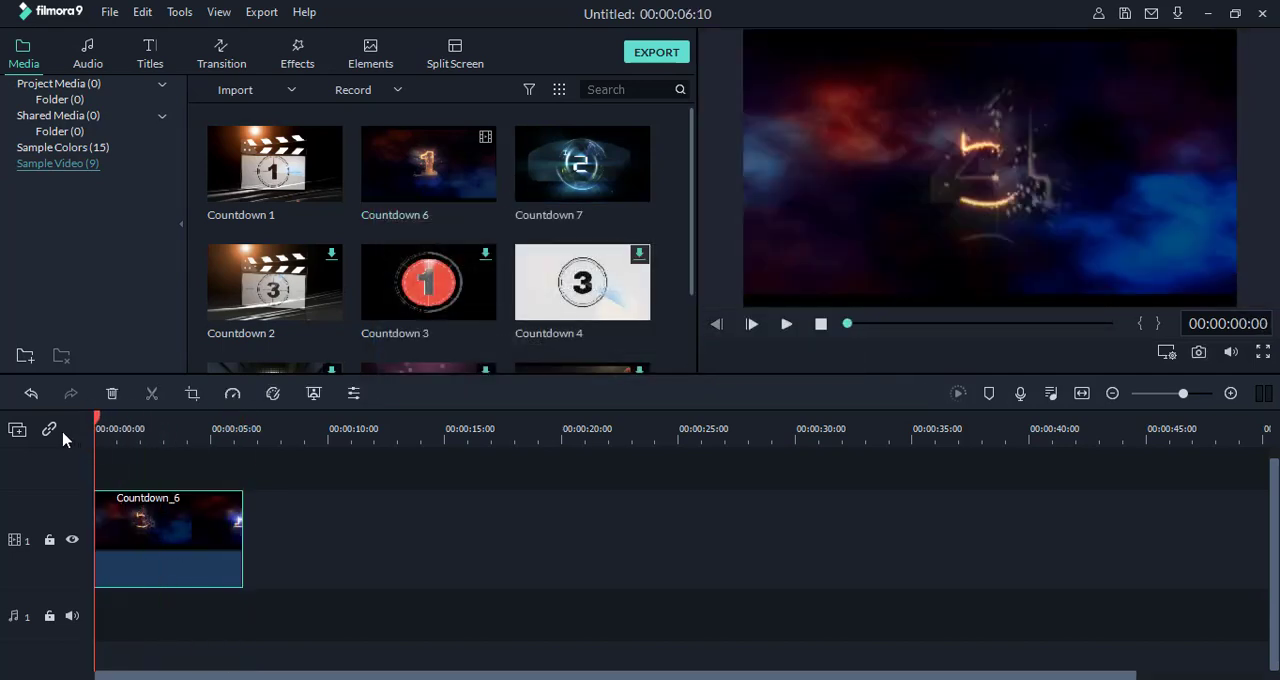
pyautogui.click(786, 324)
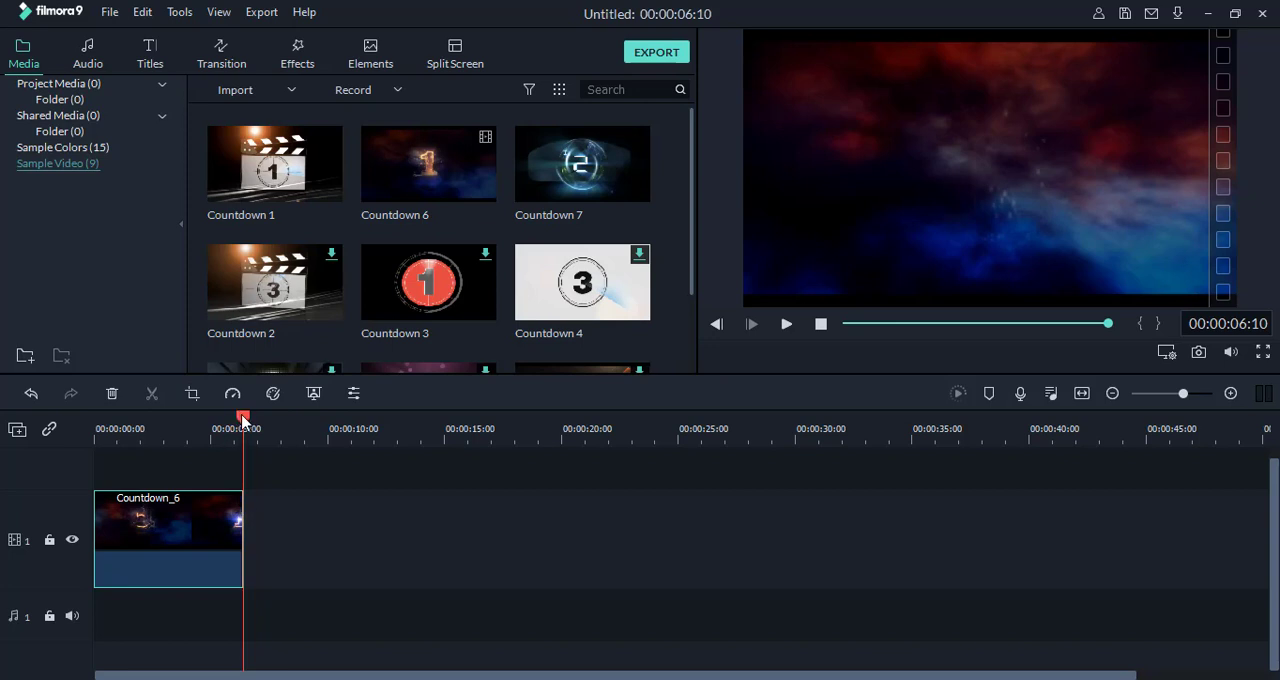
pyautogui.moveTo(241, 418); pyautogui.dragTo(94, 426)
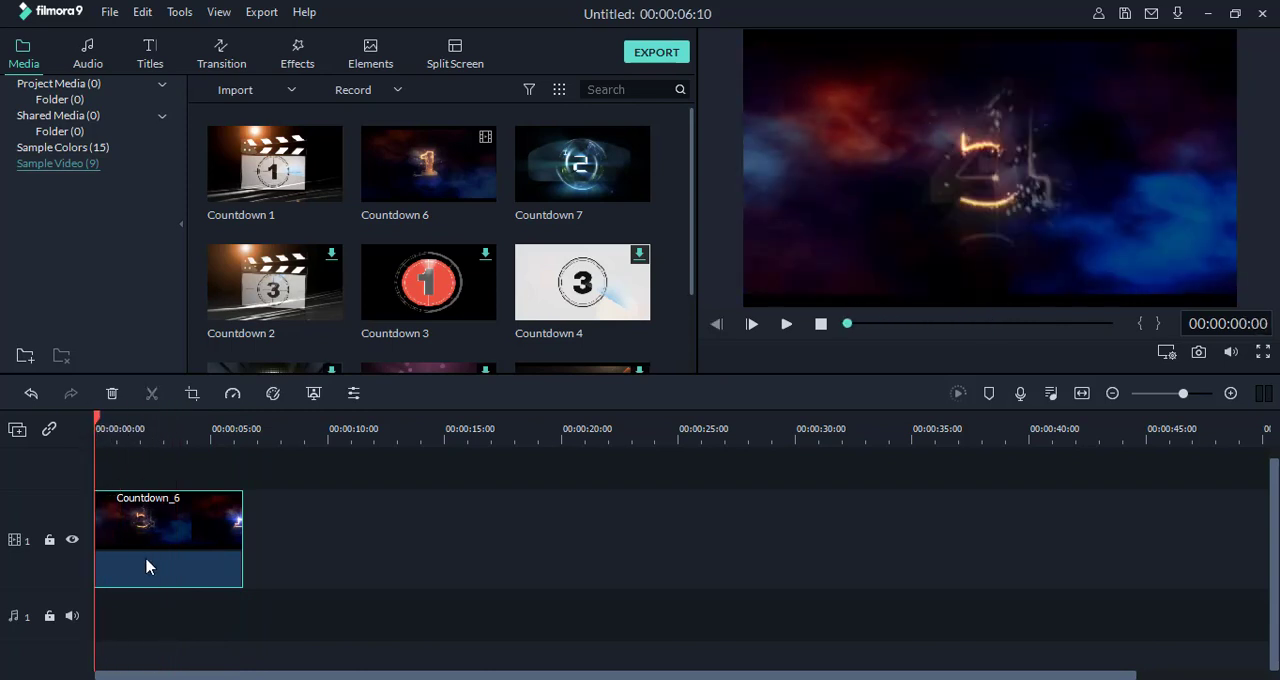
pyautogui.press('Delete')
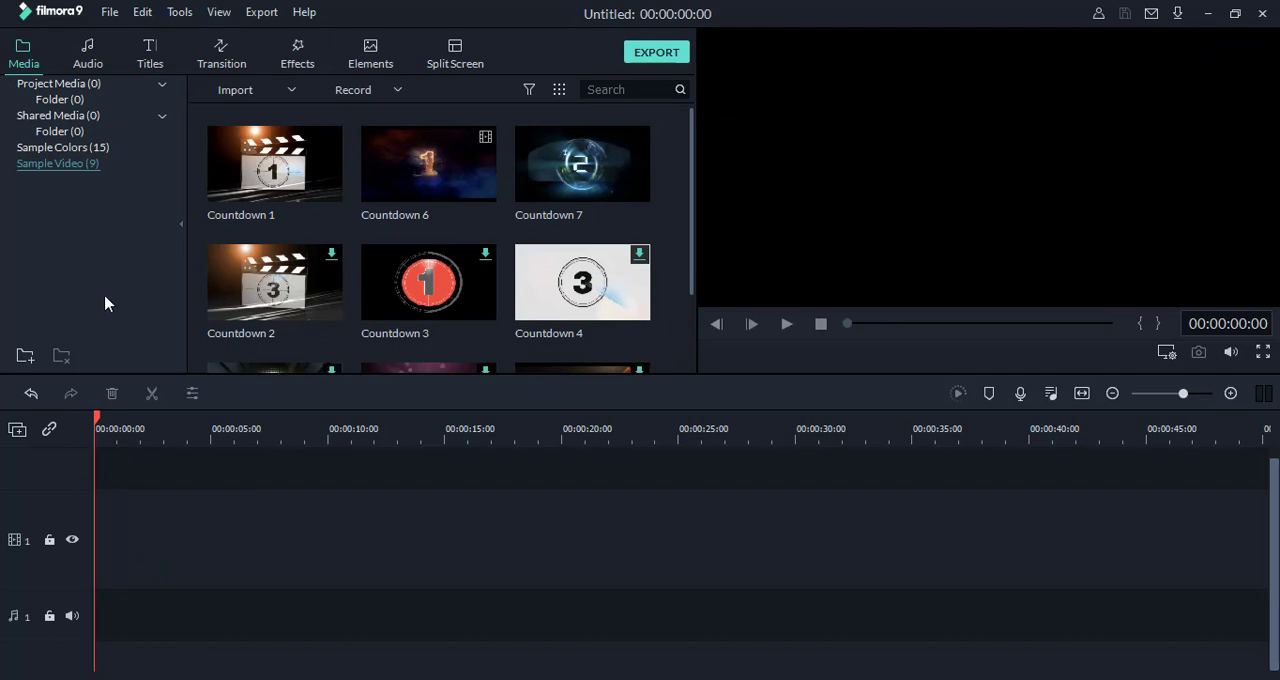
# Step: Add the Drift - Drift song from the audio library to audio track 1 and preview it briefly
pyautogui.click(88, 62)
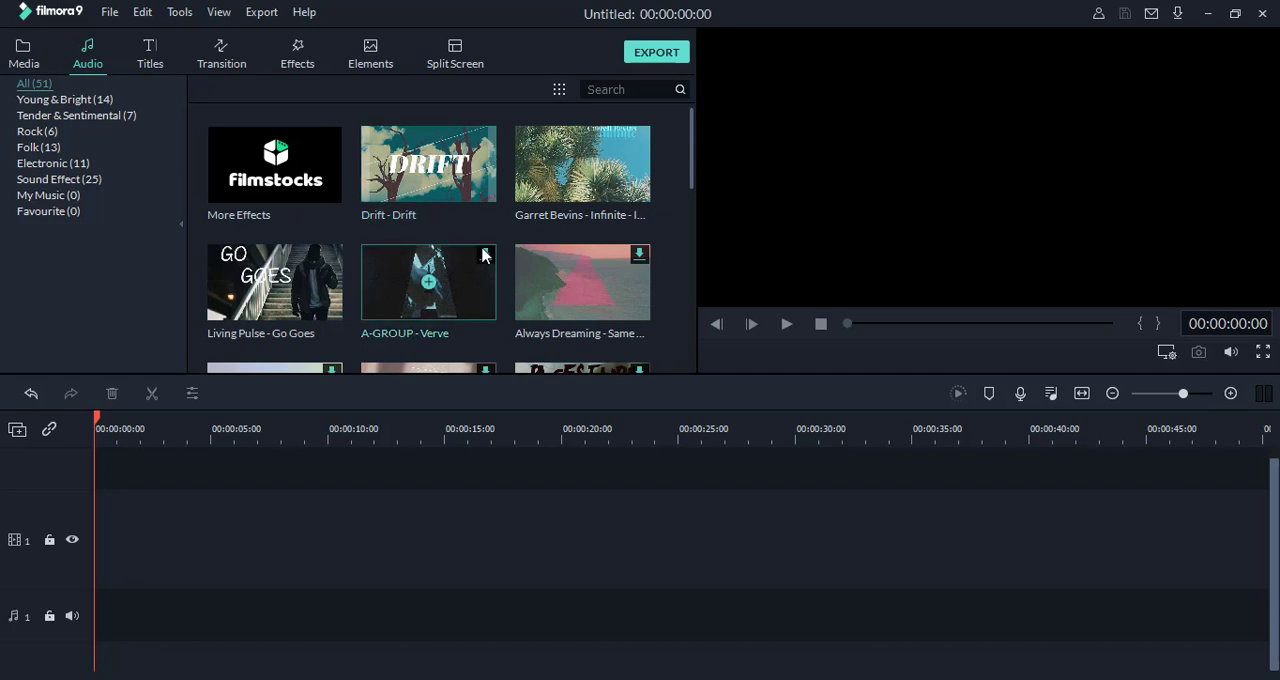
pyautogui.click(430, 168)
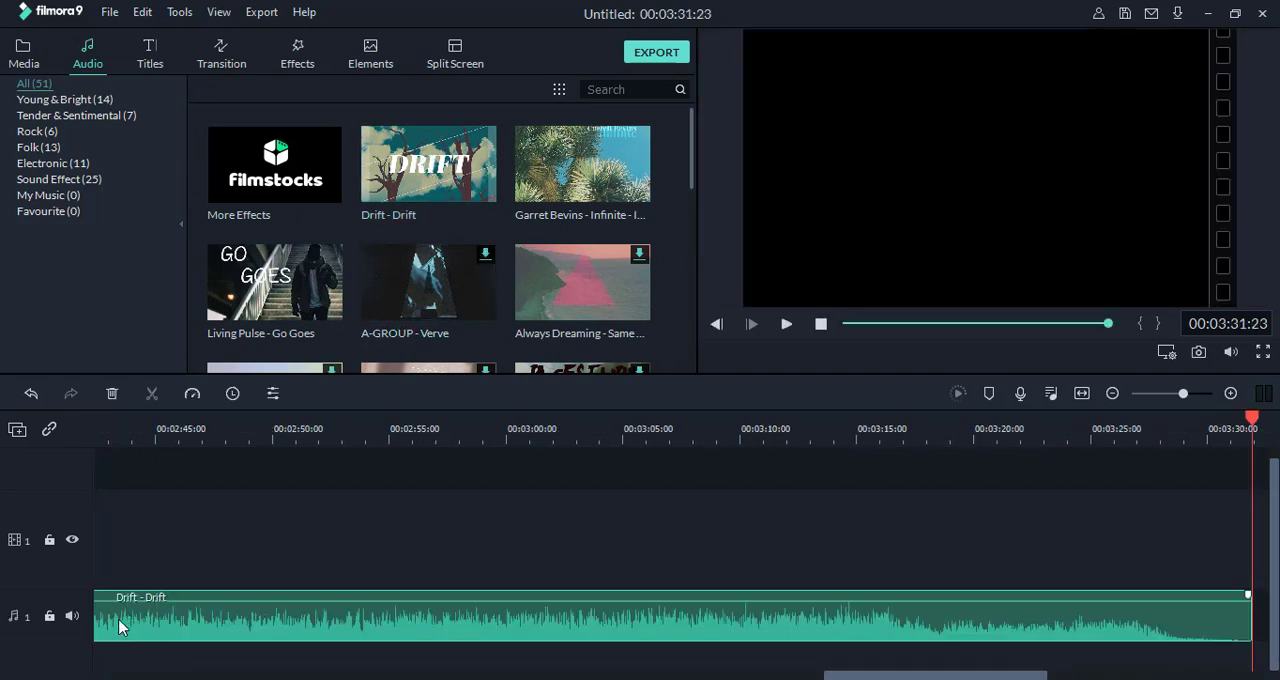
pyautogui.click(787, 325)
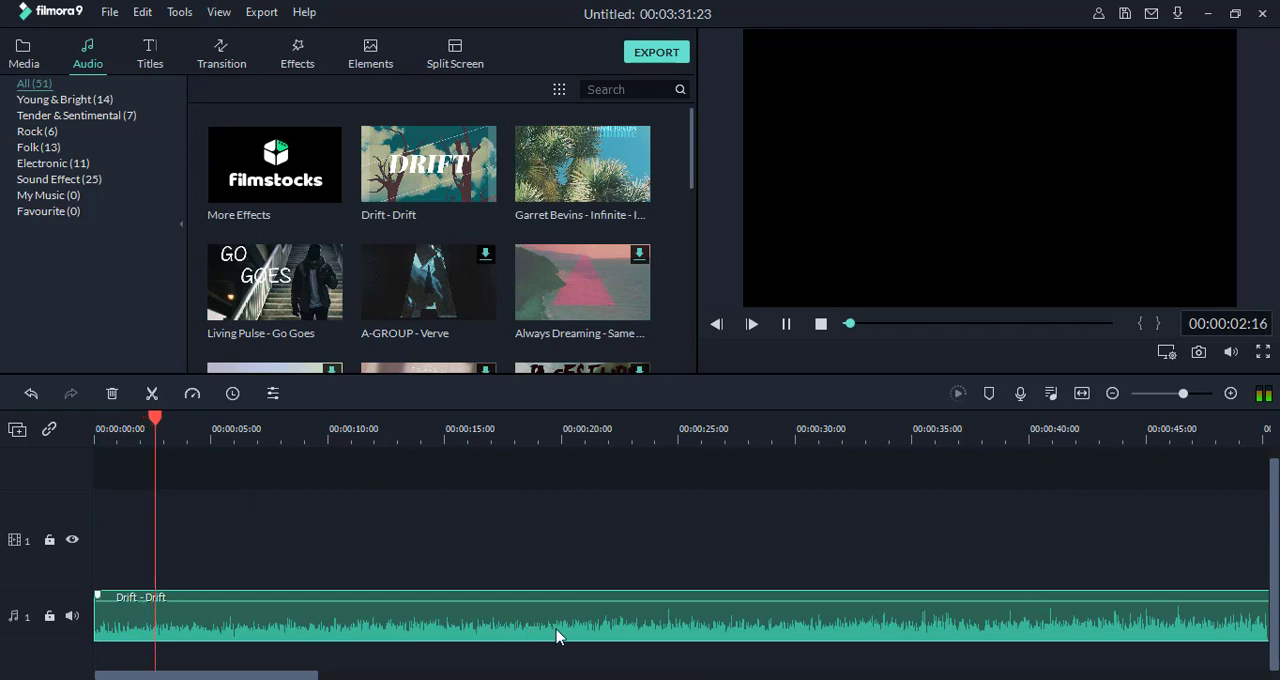
pyautogui.click(821, 325)
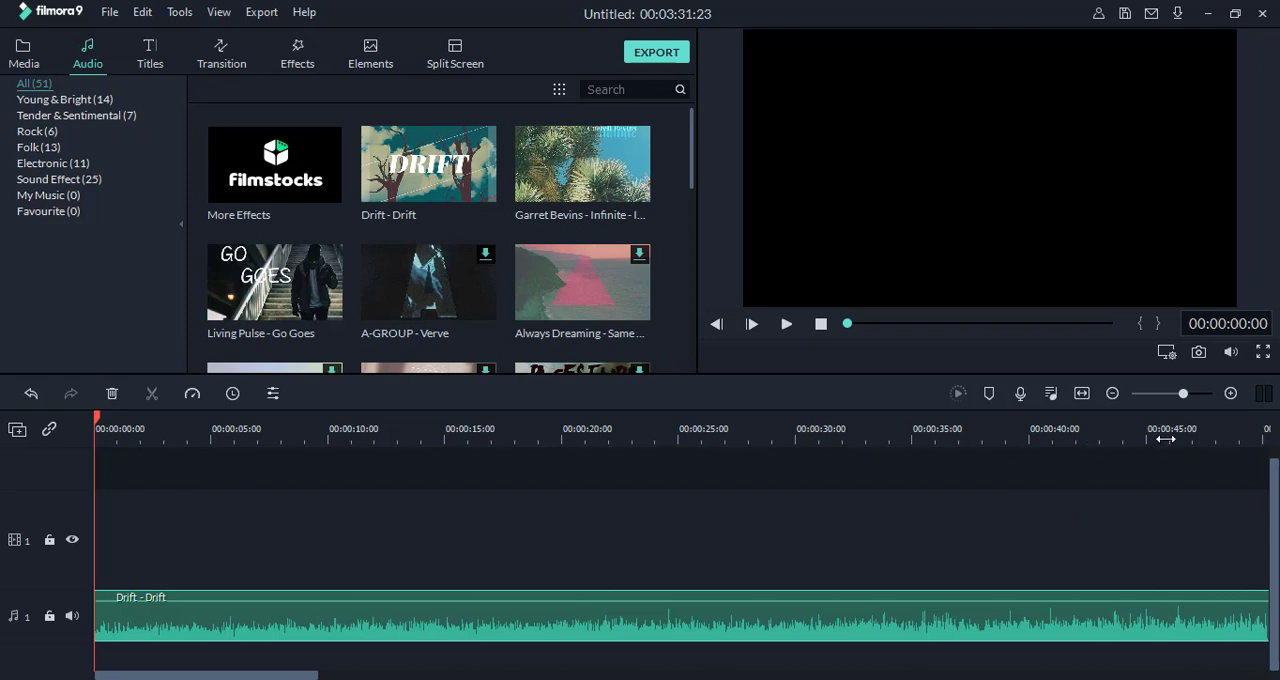
# Step: Delete the Drift - Drift song from audio track 1 after fitting its full length into the timeline view
pyautogui.moveTo(1165, 438); pyautogui.dragTo(371, 440)
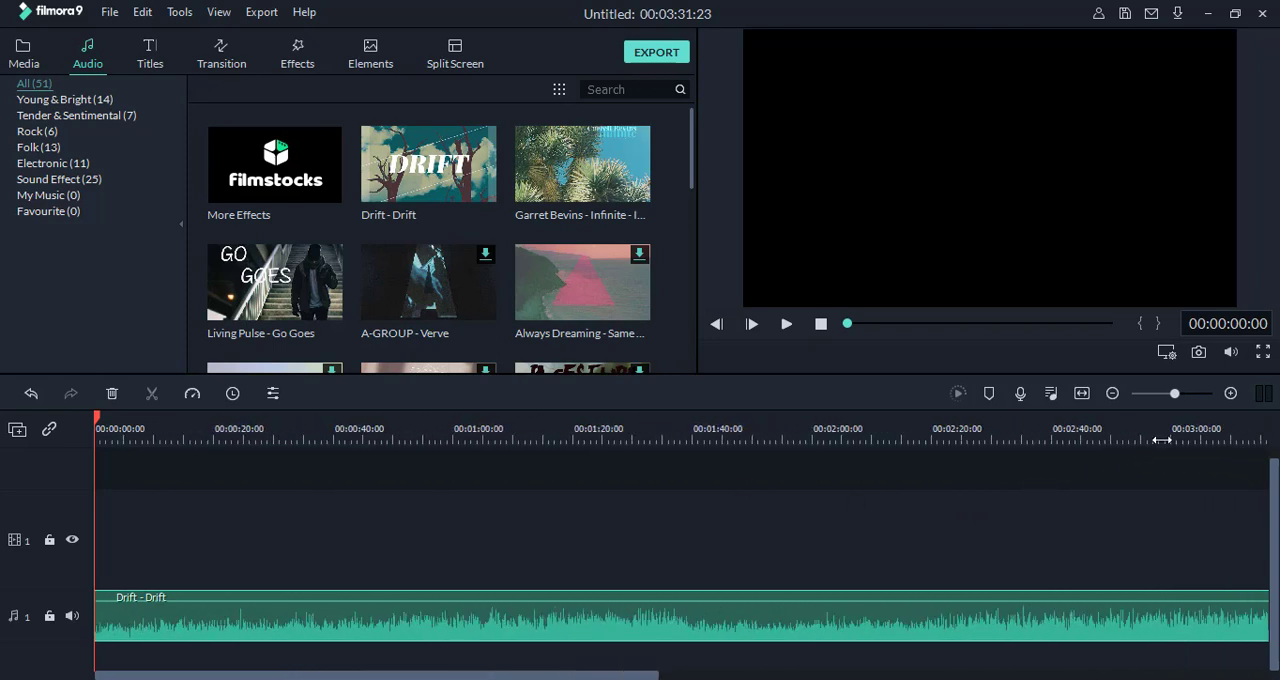
pyautogui.moveTo(1161, 440); pyautogui.dragTo(774, 429)
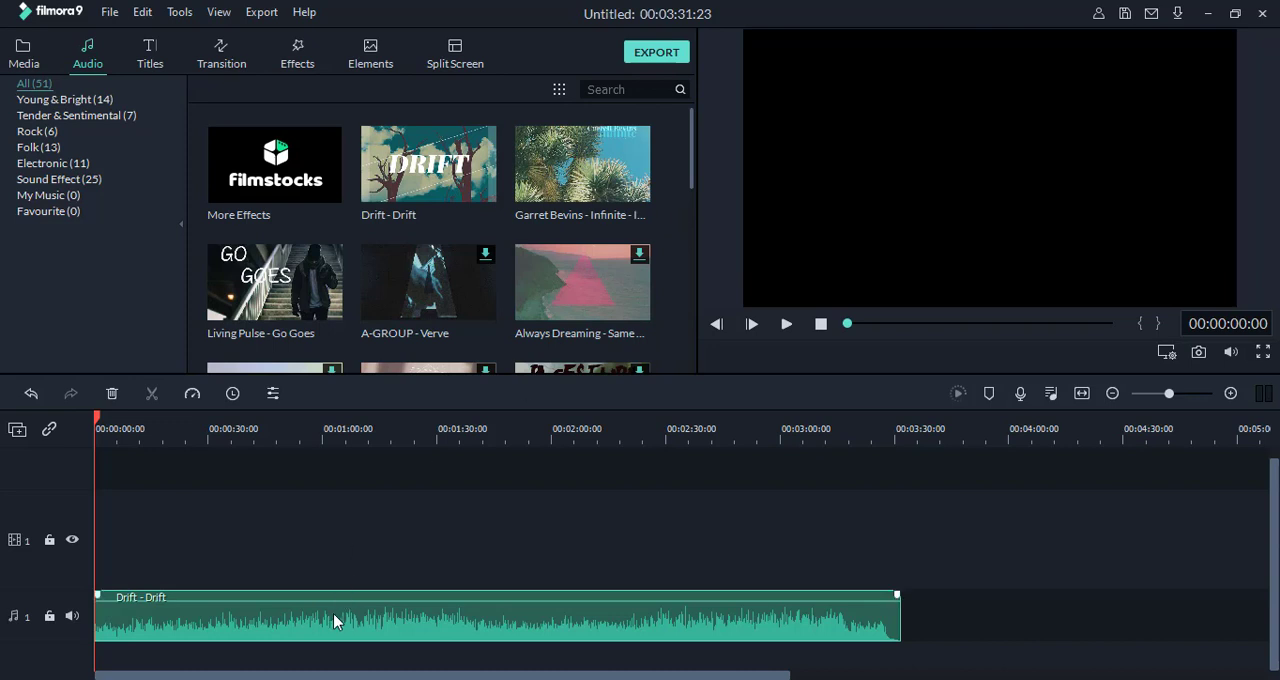
pyautogui.press('Delete')
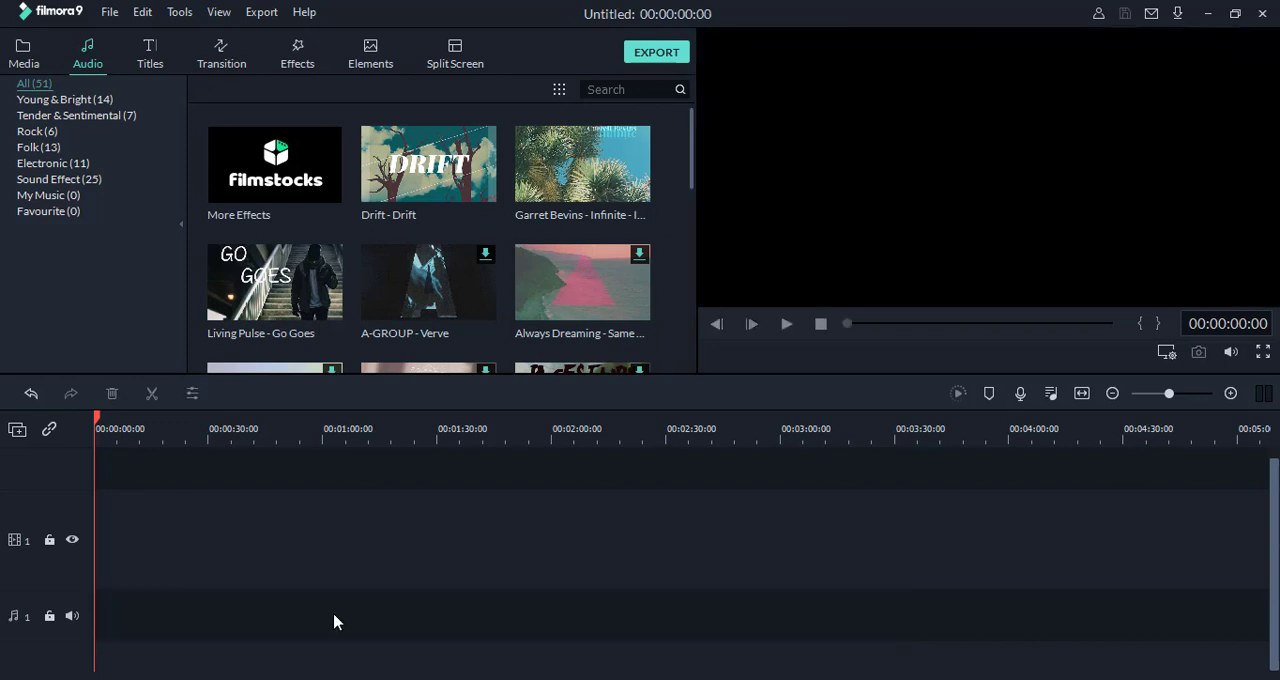
# Step: Try to add the A-GROUP - Verve song from the audio library and cancel its download
pyautogui.click(431, 287)
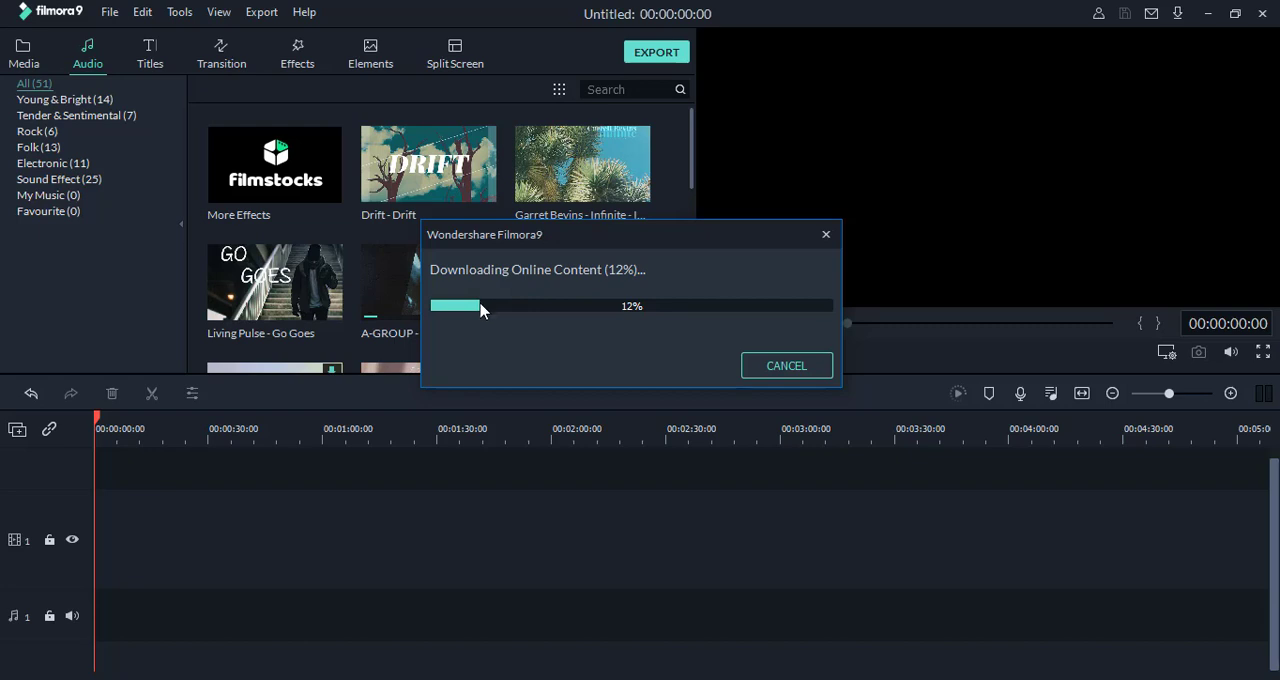
pyautogui.click(787, 366)
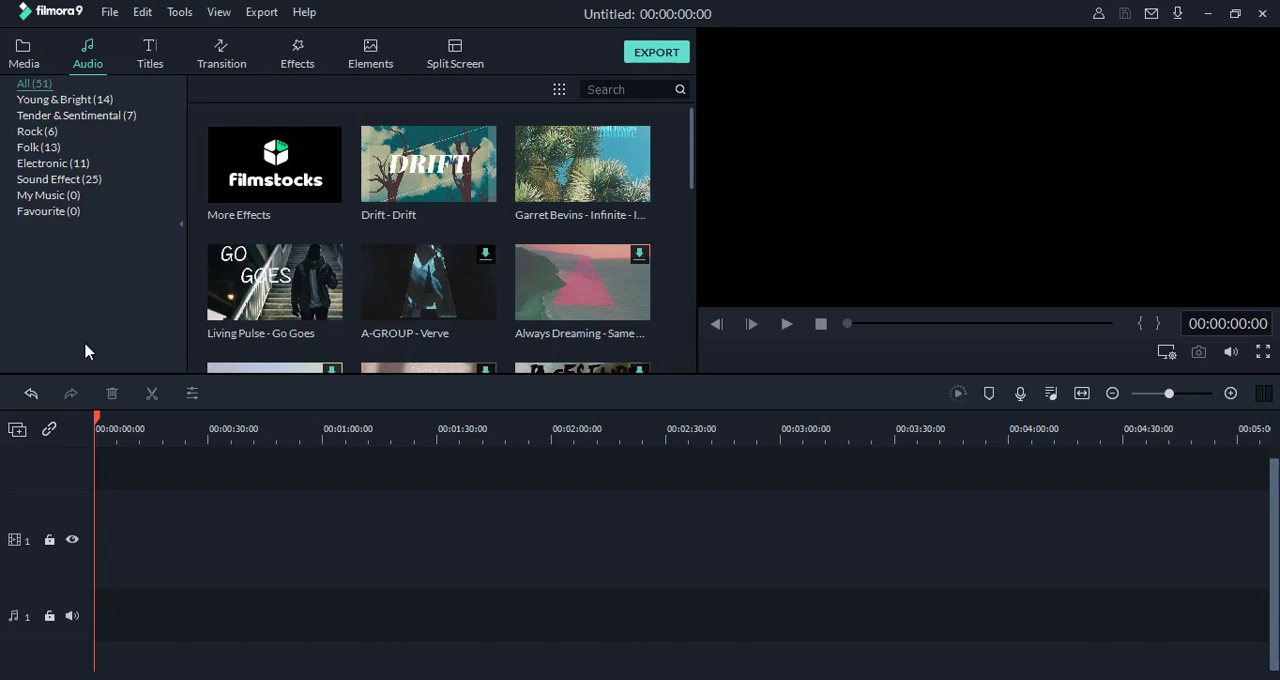
# Step: Place the Credit 2 title on video track 1 to preview it, and remove it from the timeline again
pyautogui.click(153, 68)
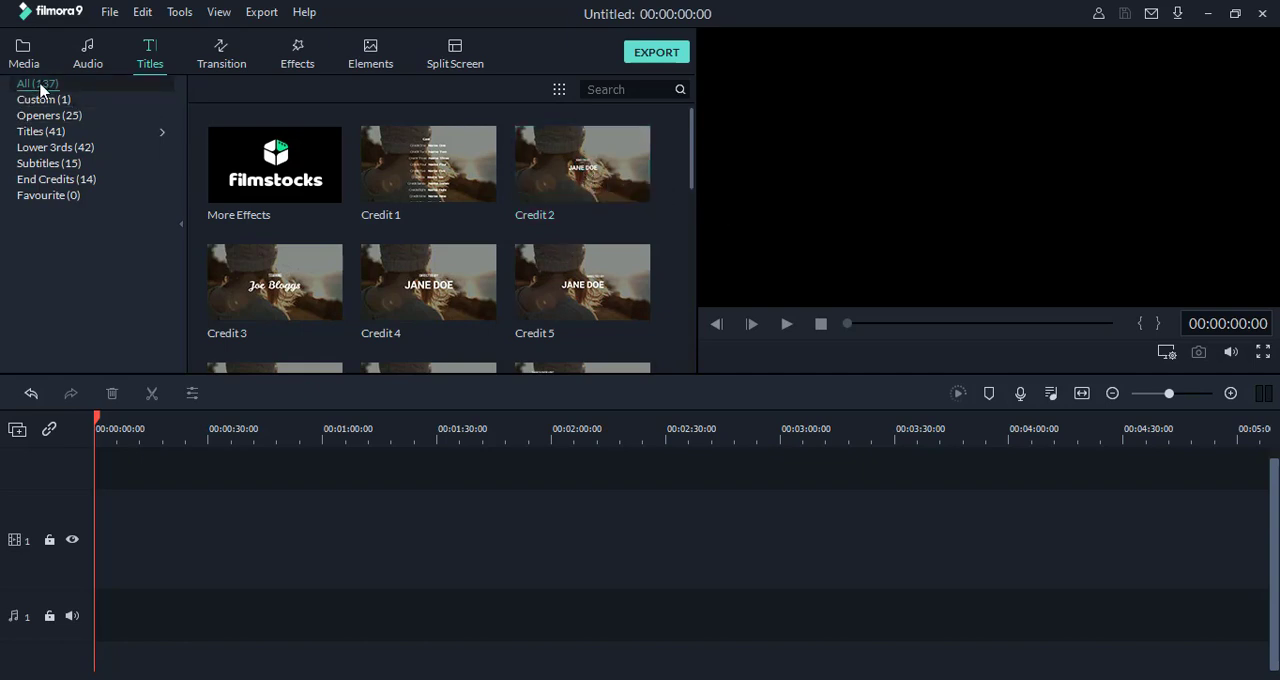
pyautogui.click(582, 164)
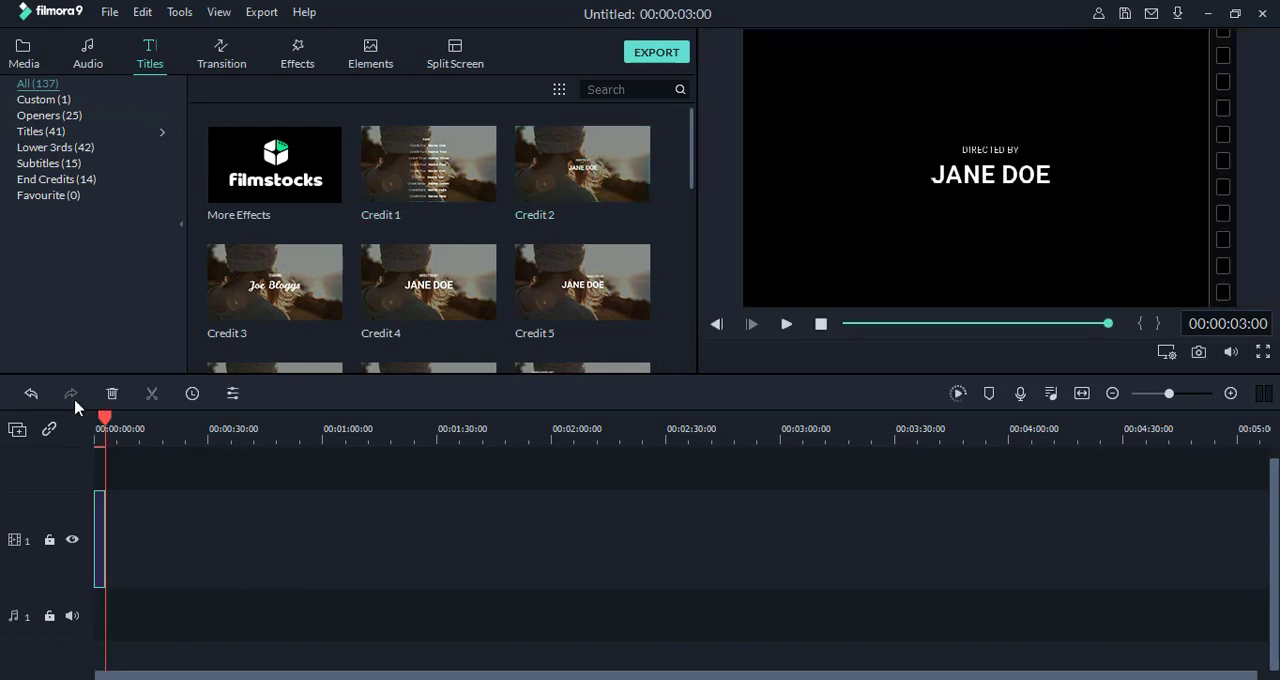
pyautogui.moveTo(102, 416); pyautogui.dragTo(105, 422)
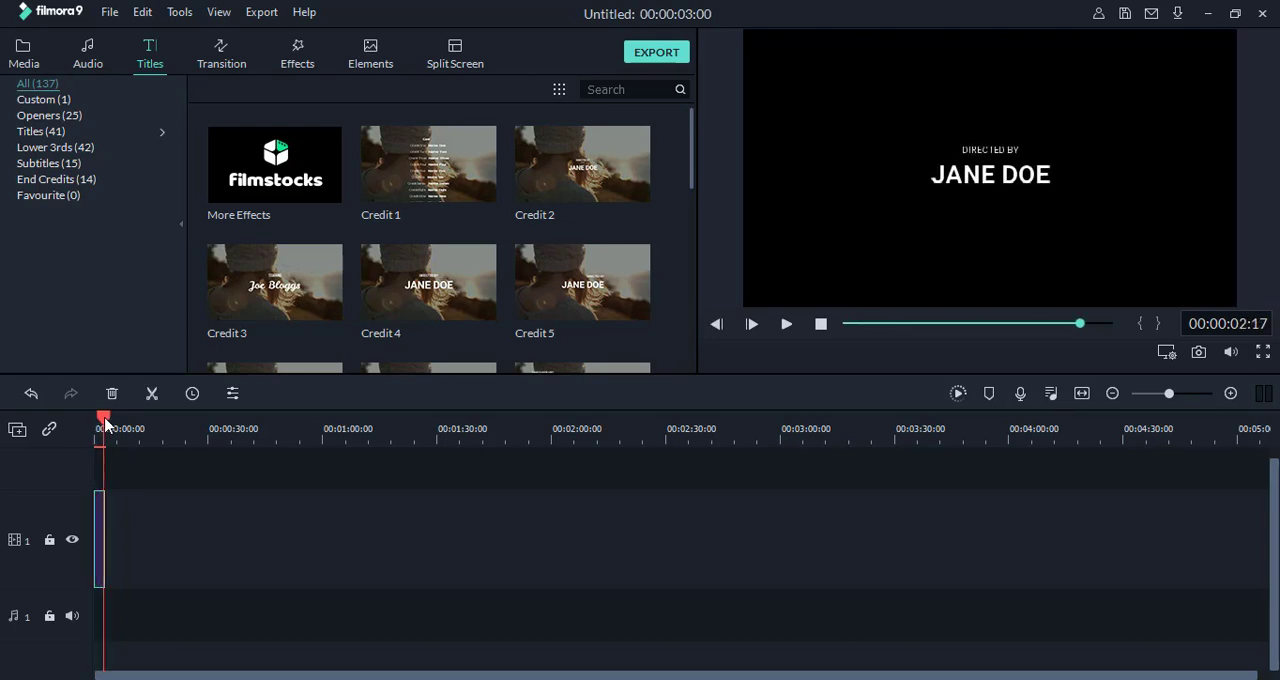
pyautogui.moveTo(105, 422); pyautogui.dragTo(90, 420)
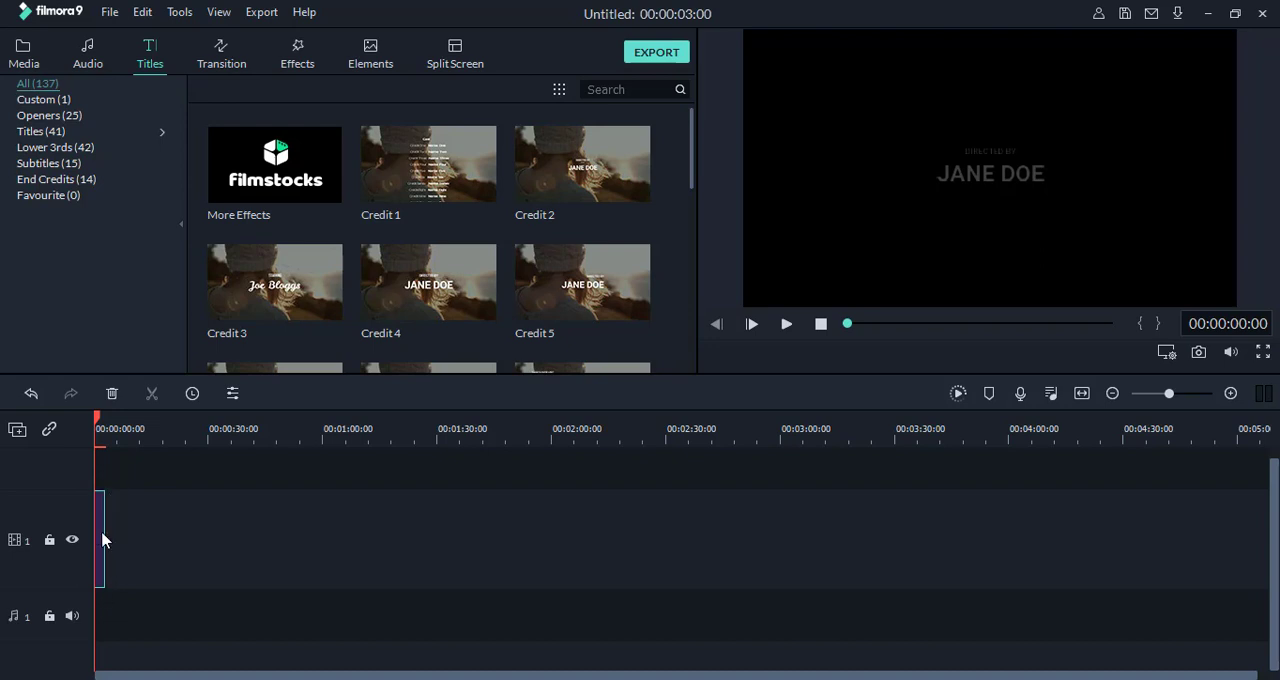
pyautogui.click(113, 394)
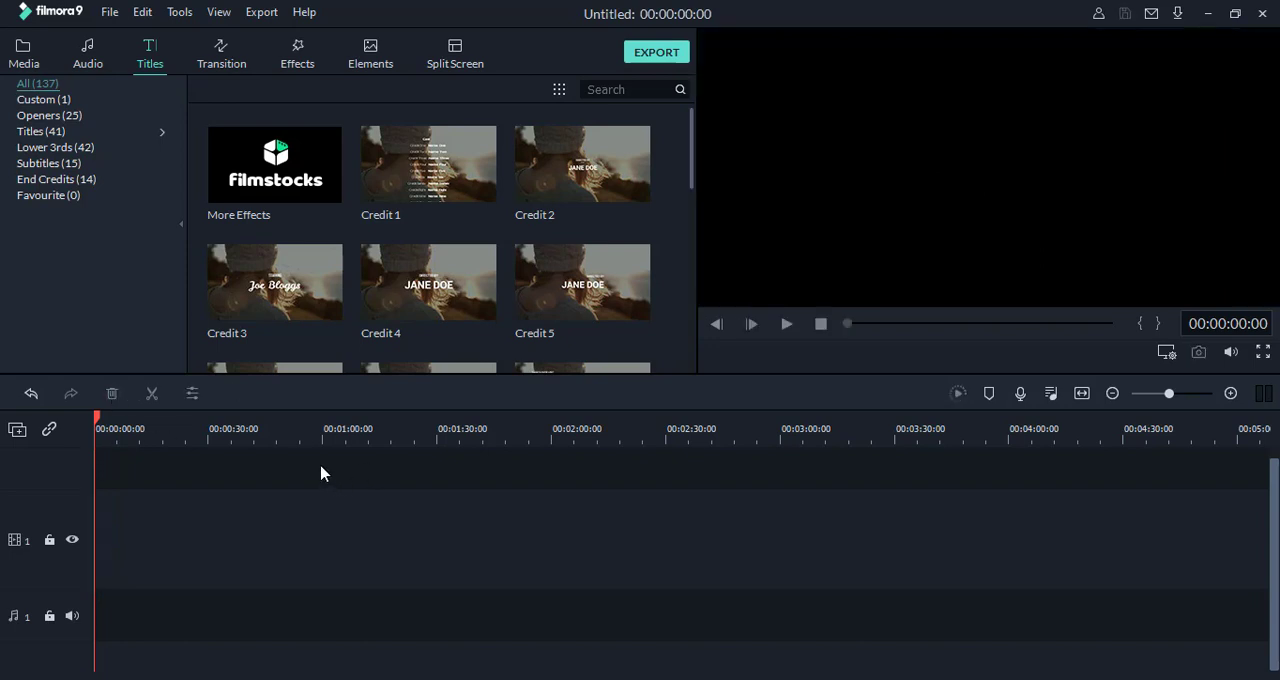
# Step: Browse the transitions and effects libraries, collapsing the Filters and Overlays categories
pyautogui.click(222, 63)
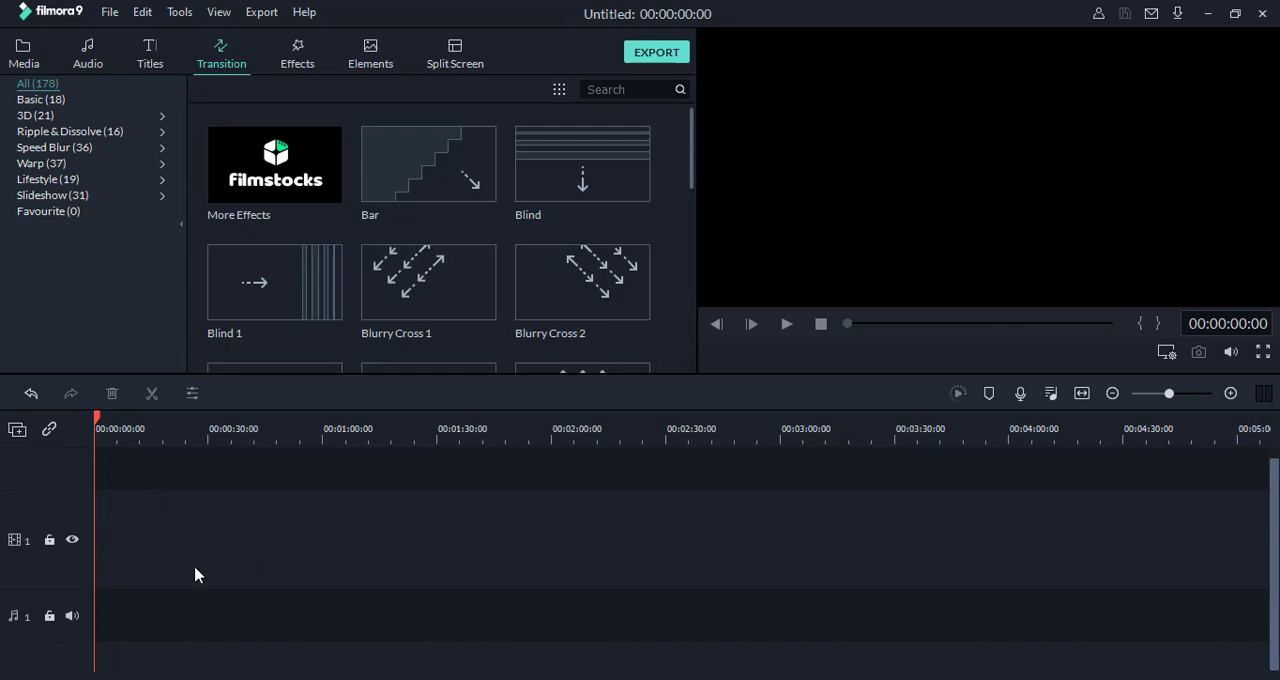
pyautogui.click(296, 63)
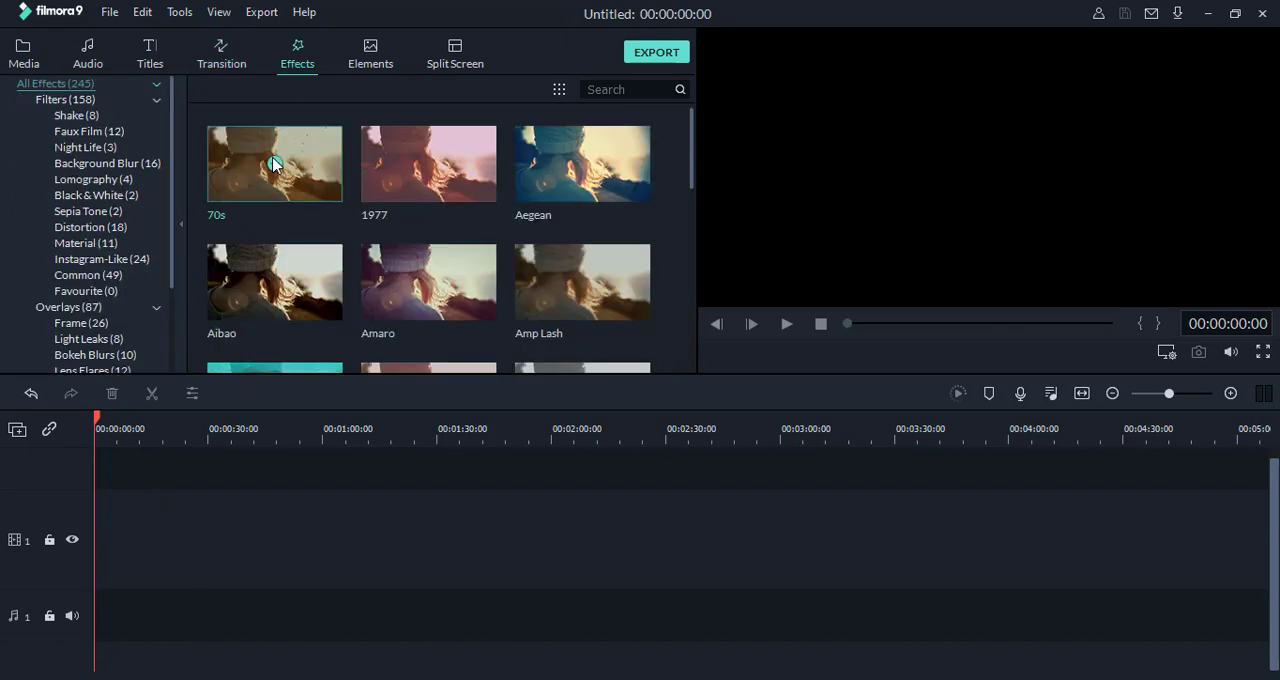
pyautogui.click(157, 100)
pyautogui.click(161, 116)
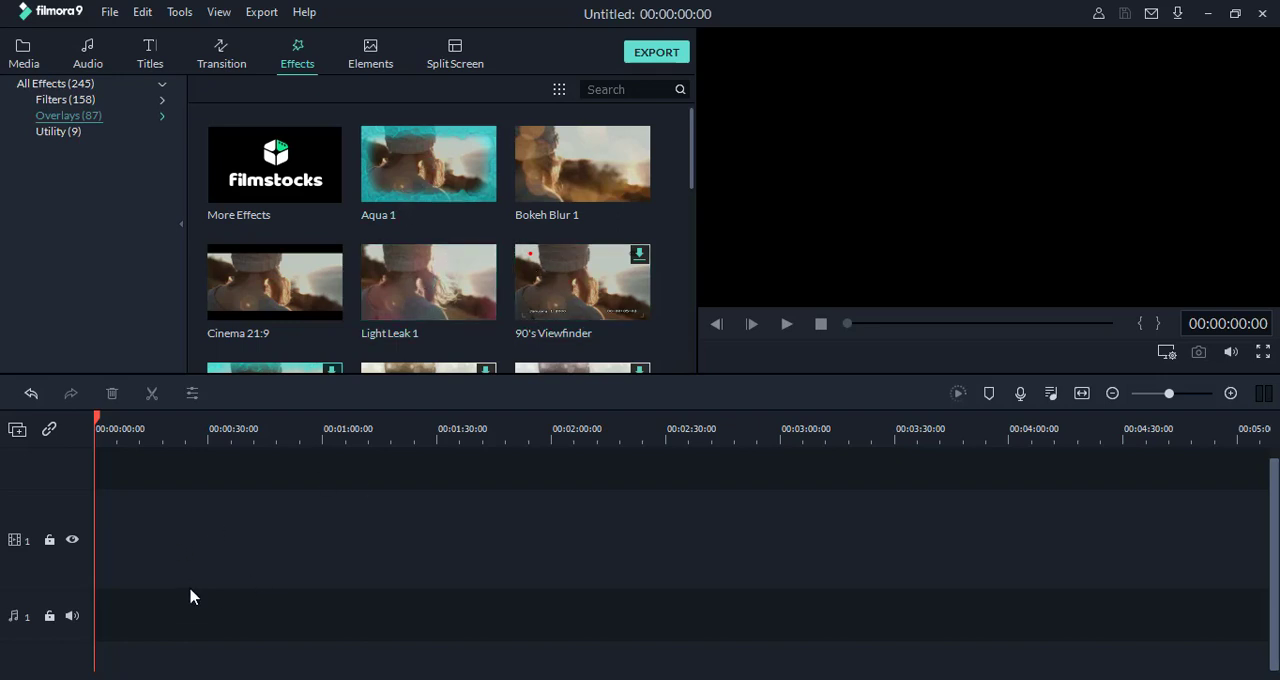
# Step: Add the Element Love 4 graphic to video track 1 and preview it by scrubbing from the start
pyautogui.click(375, 59)
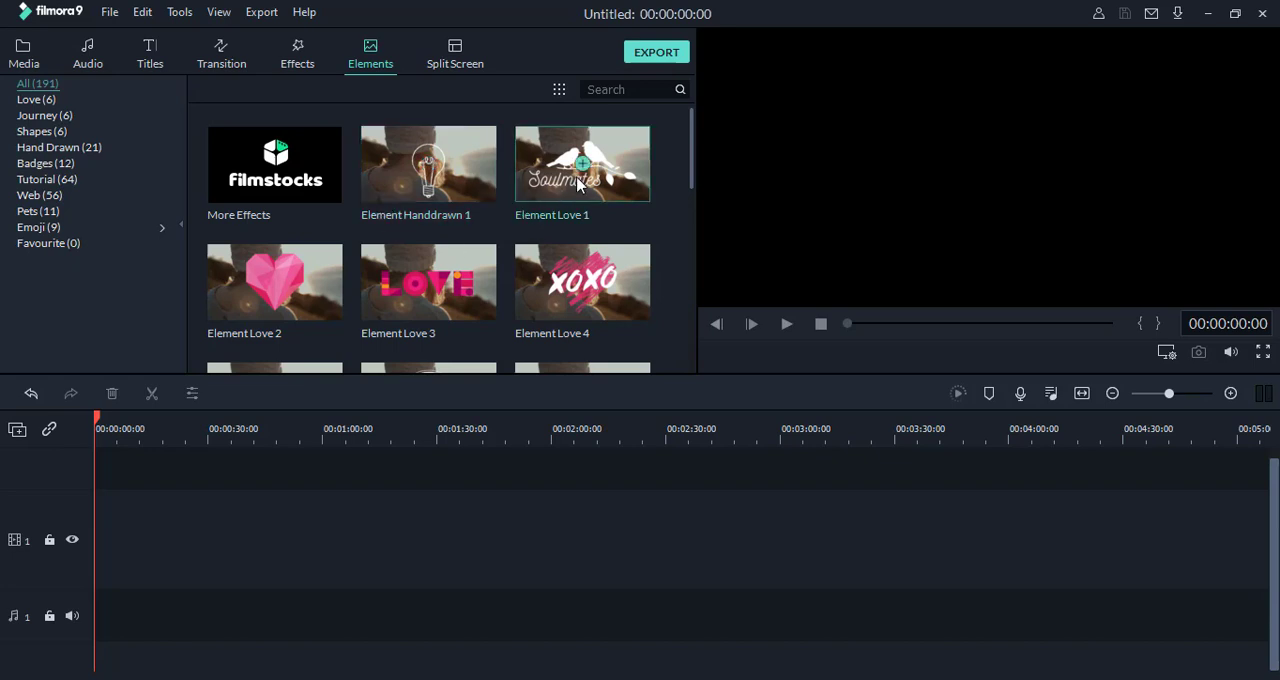
pyautogui.click(585, 287)
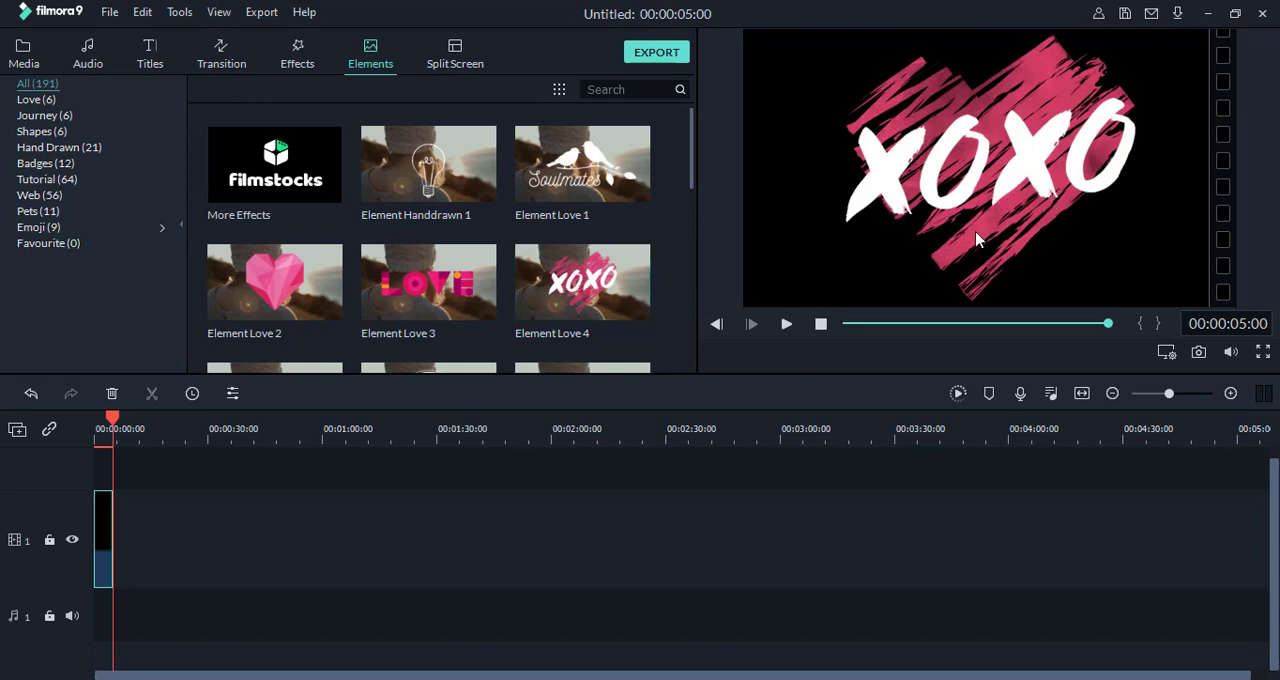
pyautogui.moveTo(113, 424); pyautogui.dragTo(88, 425)
pyautogui.moveTo(110, 421); pyautogui.dragTo(82, 424)
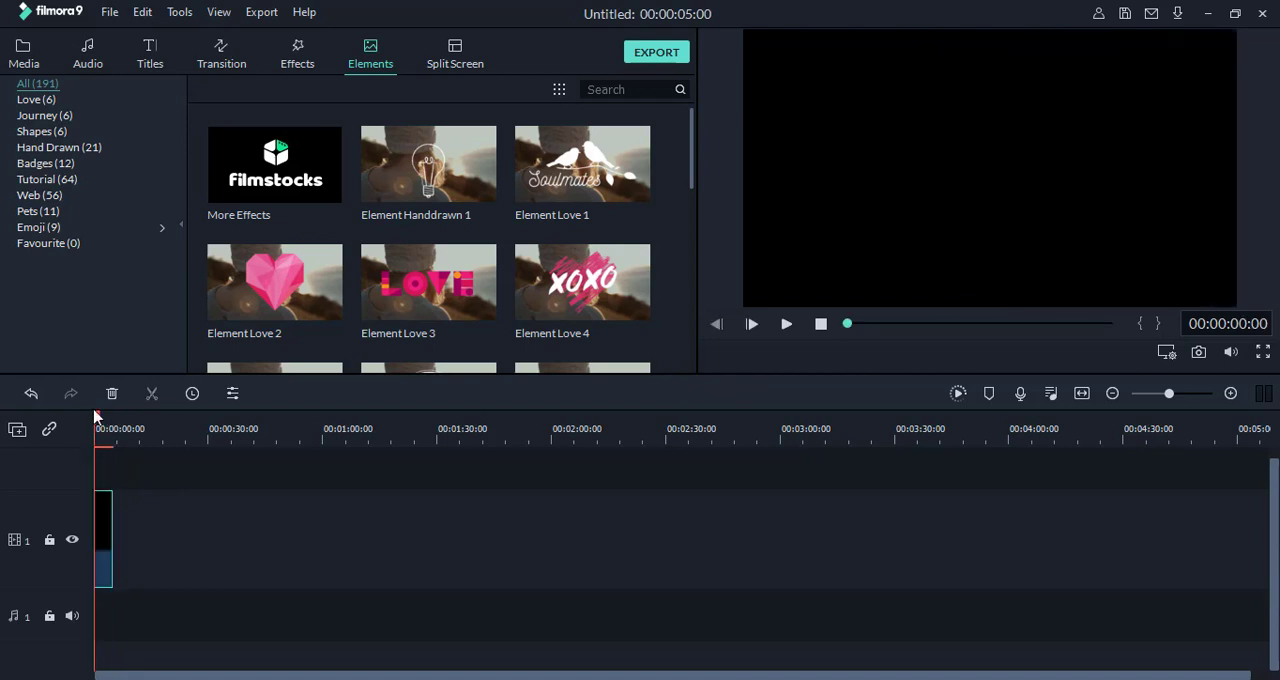
pyautogui.click(100, 421)
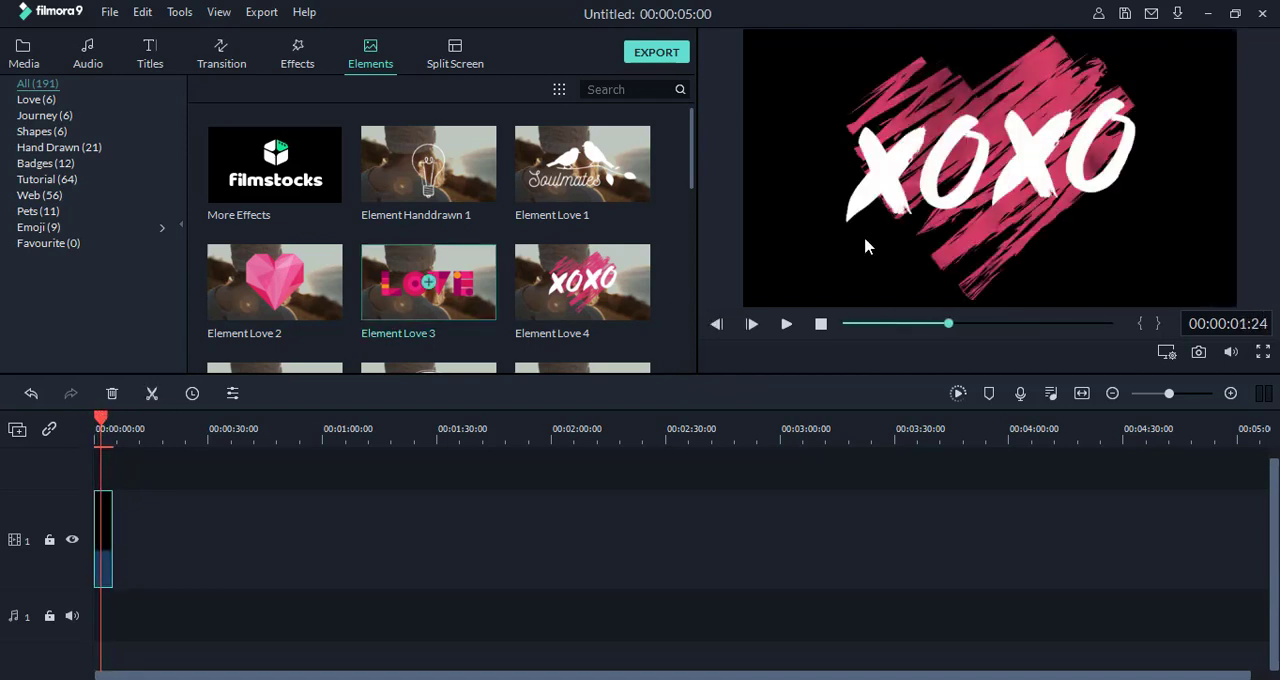
pyautogui.click(978, 198)
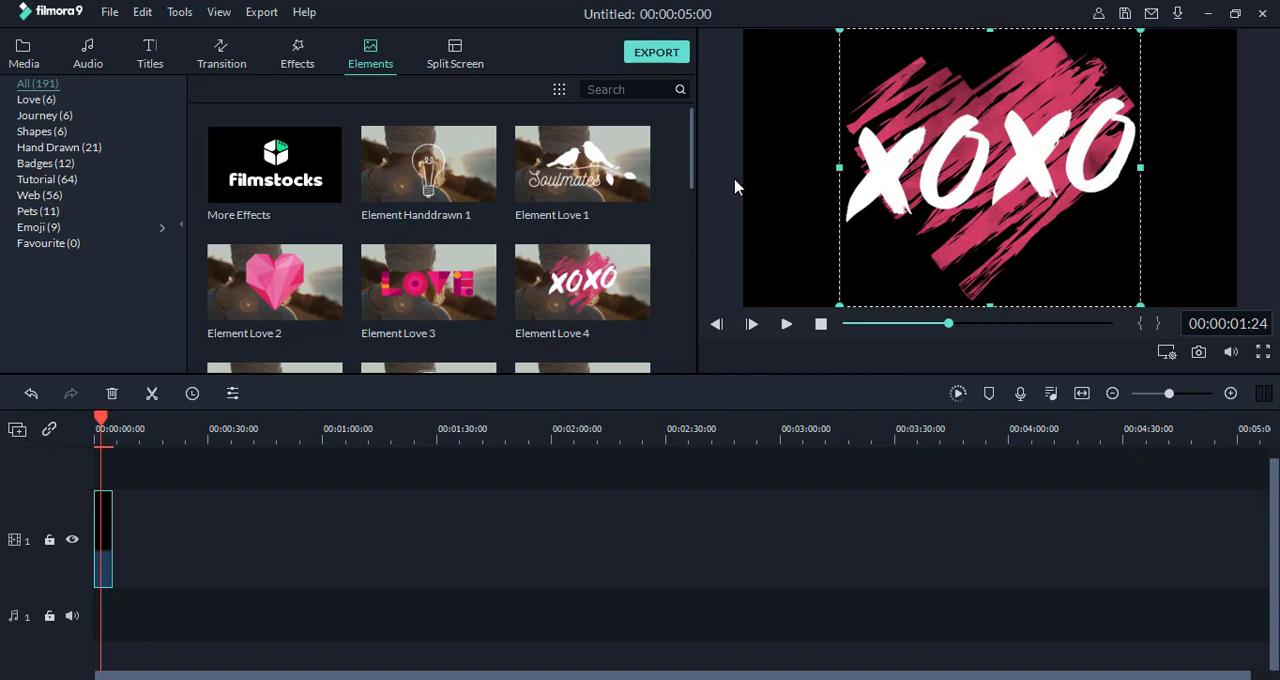
# Step: Remove any effects from the Element Love 4 clip and delete the clip from the timeline
pyautogui.rightClick(108, 576)
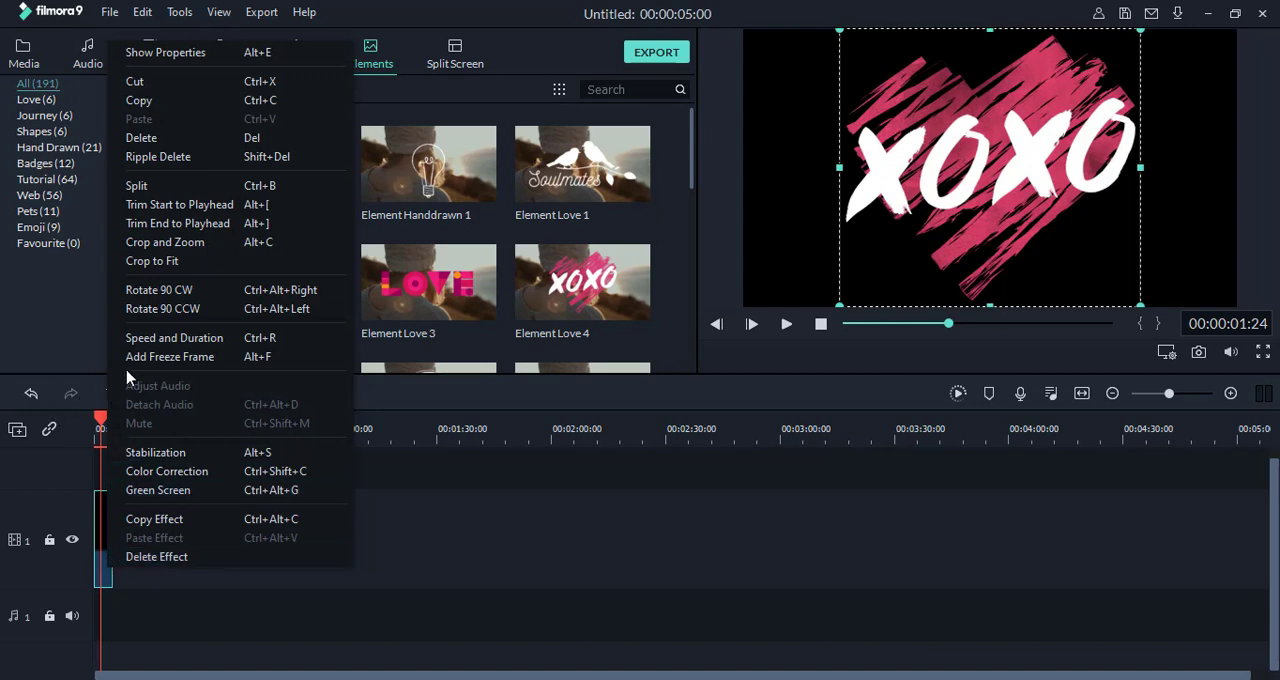
pyautogui.click(166, 557)
pyautogui.click(112, 393)
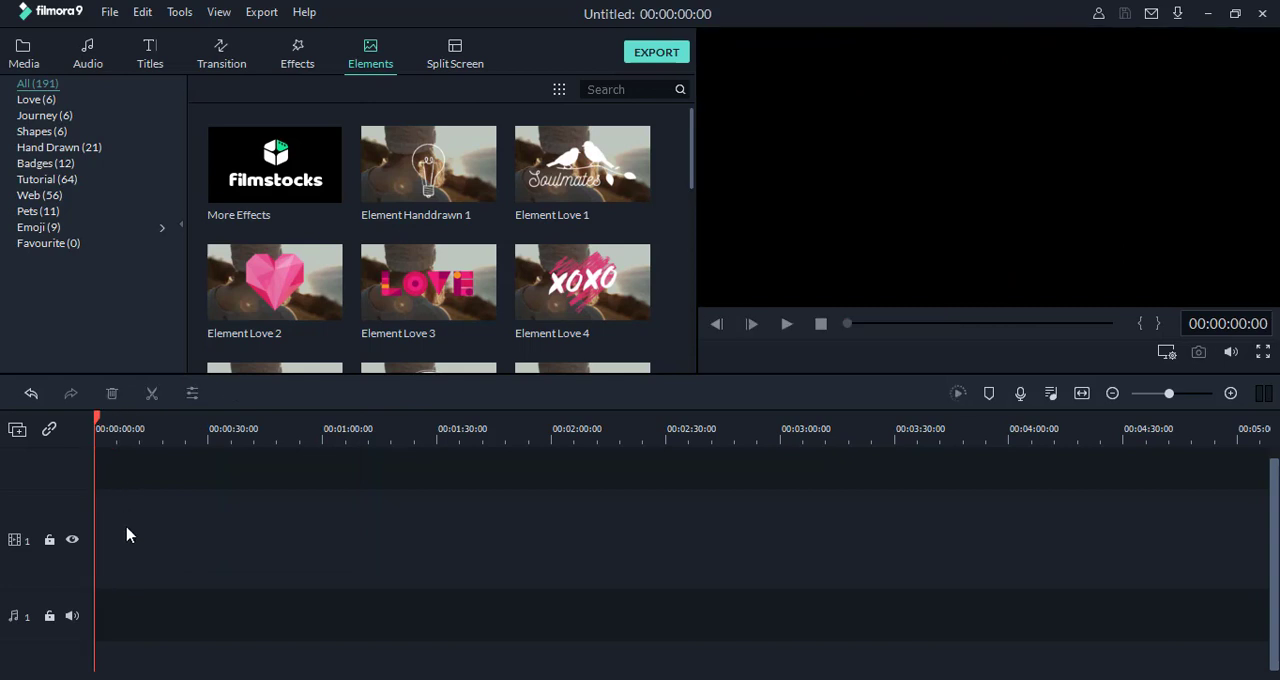
# Step: Look through the available split screen layouts from the first to the last
pyautogui.click(455, 63)
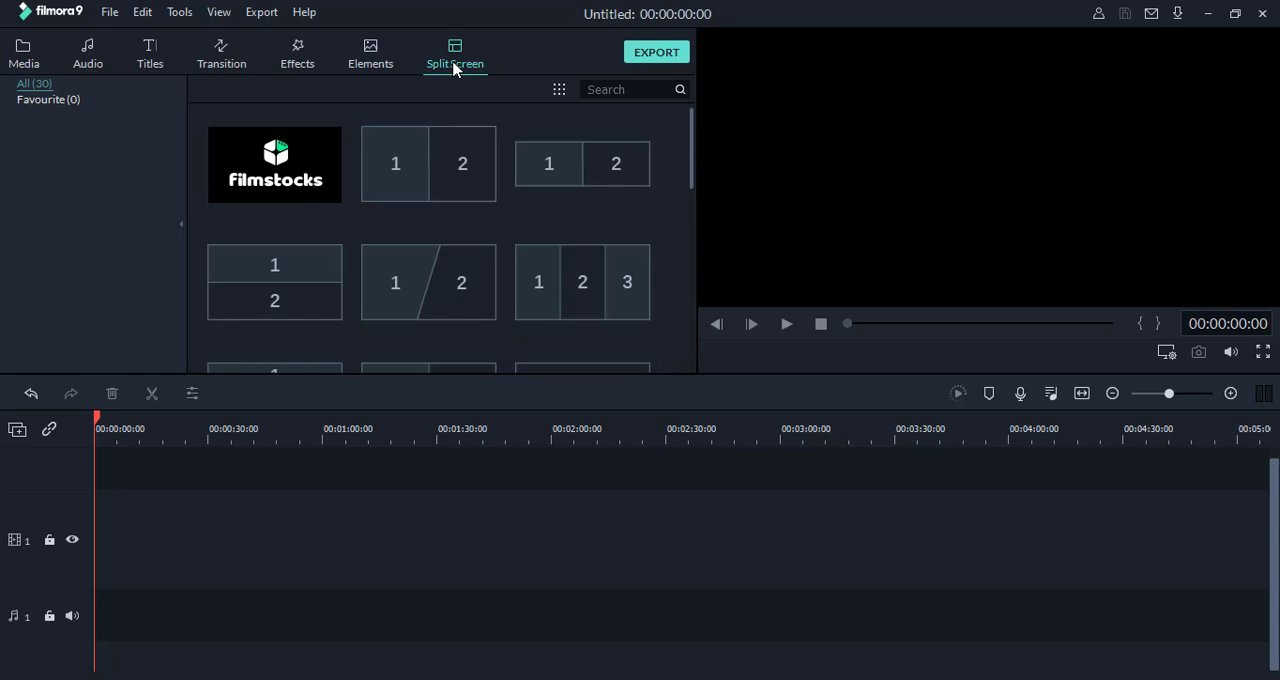
pyautogui.moveTo(423, 201)
pyautogui.scroll(-5, 670, 270)
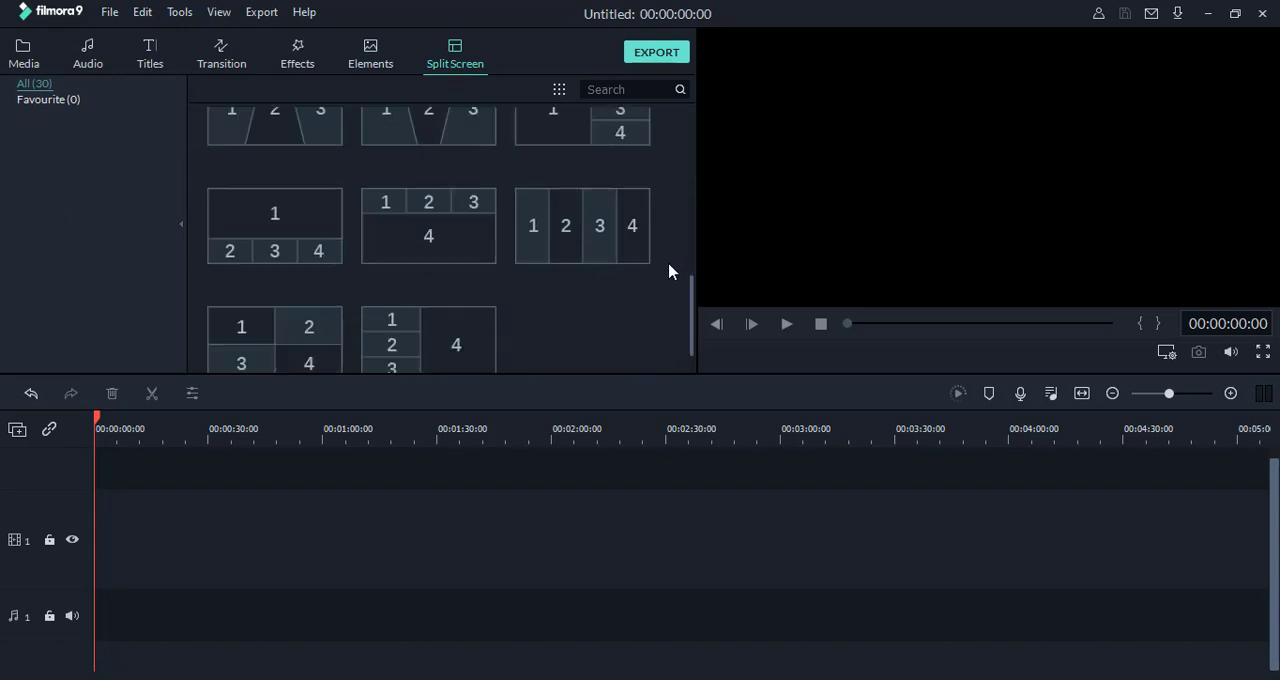
pyautogui.scroll(-2, 660, 268)
pyautogui.moveTo(311, 283)
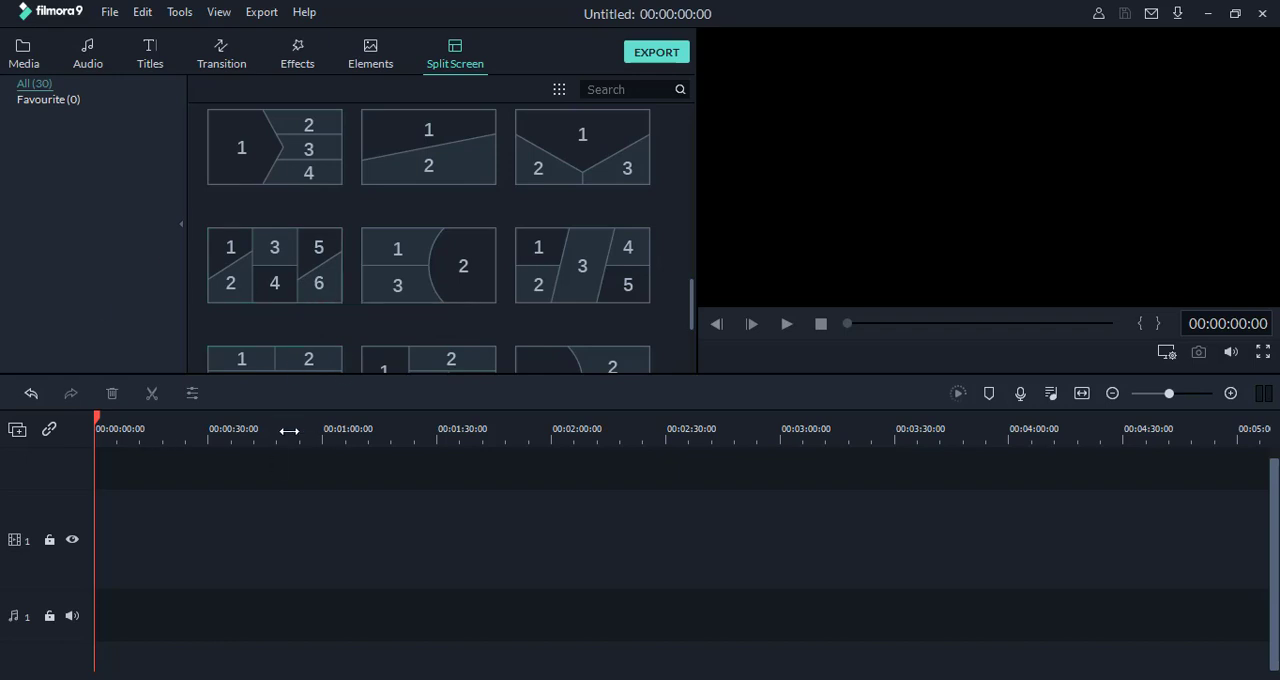
pyautogui.scroll(5, 463, 355)
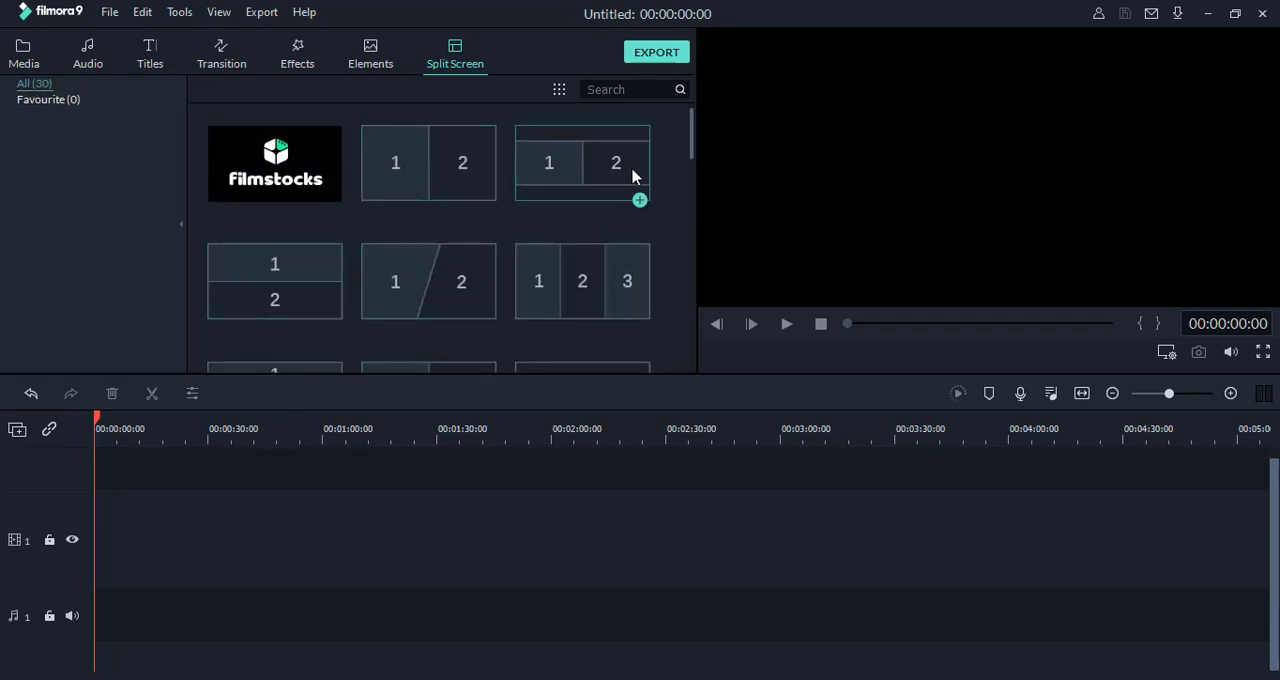
pyautogui.scroll(-5, 667, 245)
pyautogui.scroll(-3, 669, 255)
pyautogui.scroll(10, 669, 260)
pyautogui.scroll(-10, 669, 260)
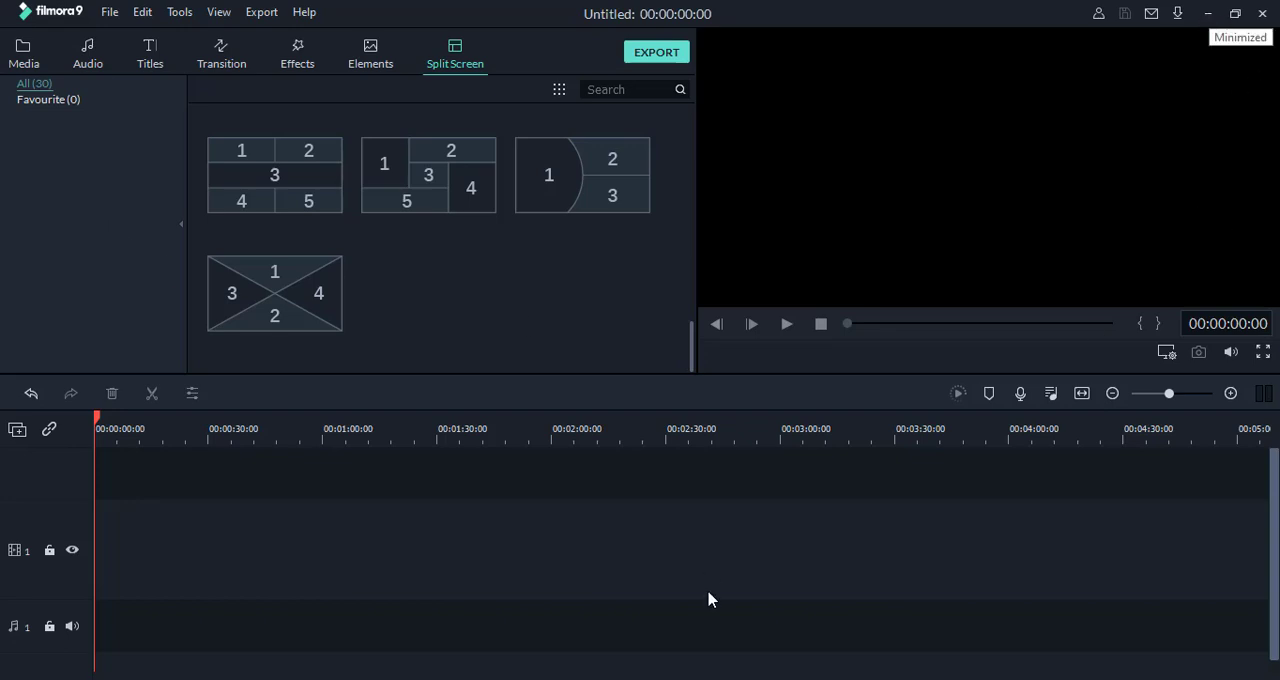
# Step: Switch to File Explorer, open SpaceXCrewMission.mp4 in VLC media player, and dismiss the offer to resume playback
pyautogui.hotkey('alt', 'Tab')
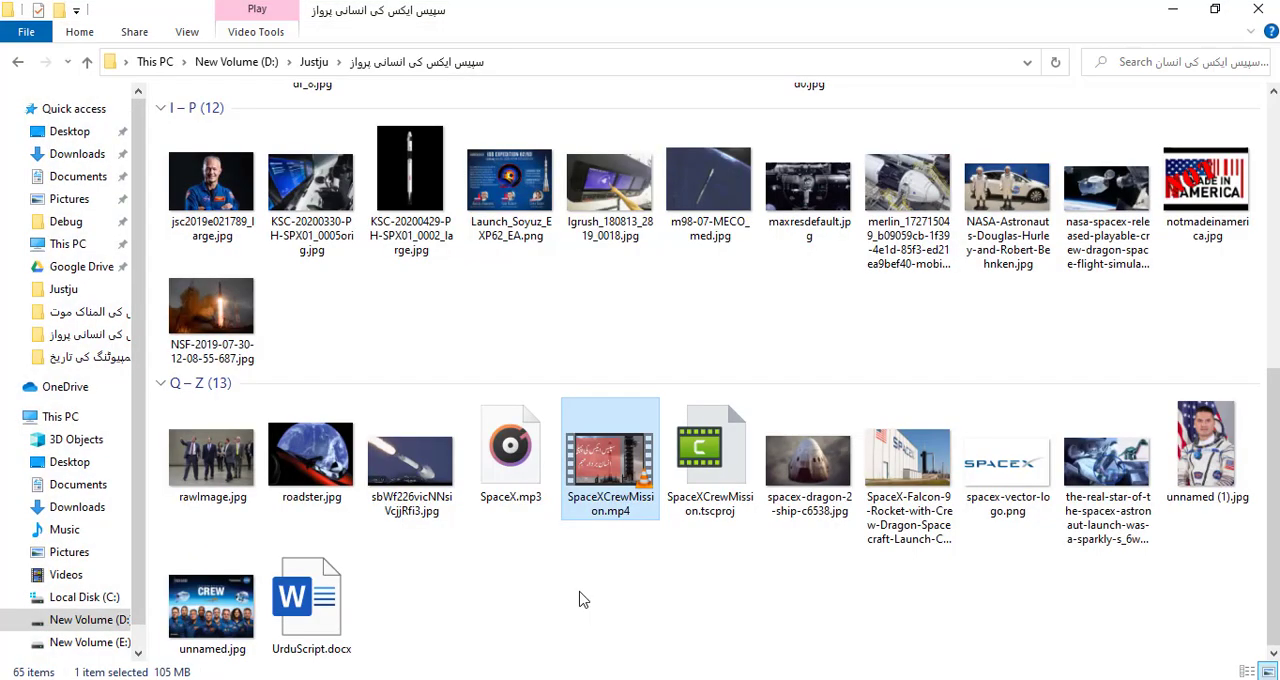
pyautogui.click(545, 568)
pyautogui.click(587, 476)
pyautogui.doubleClick(610, 520)
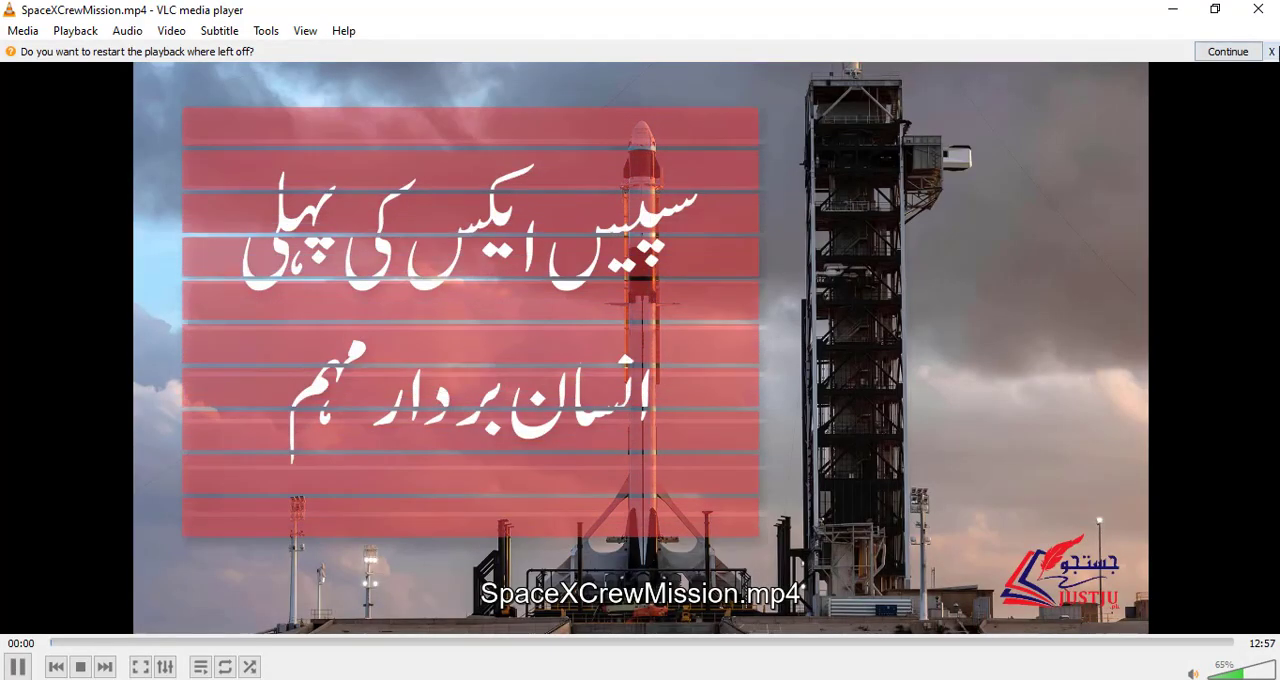
pyautogui.click(1273, 54)
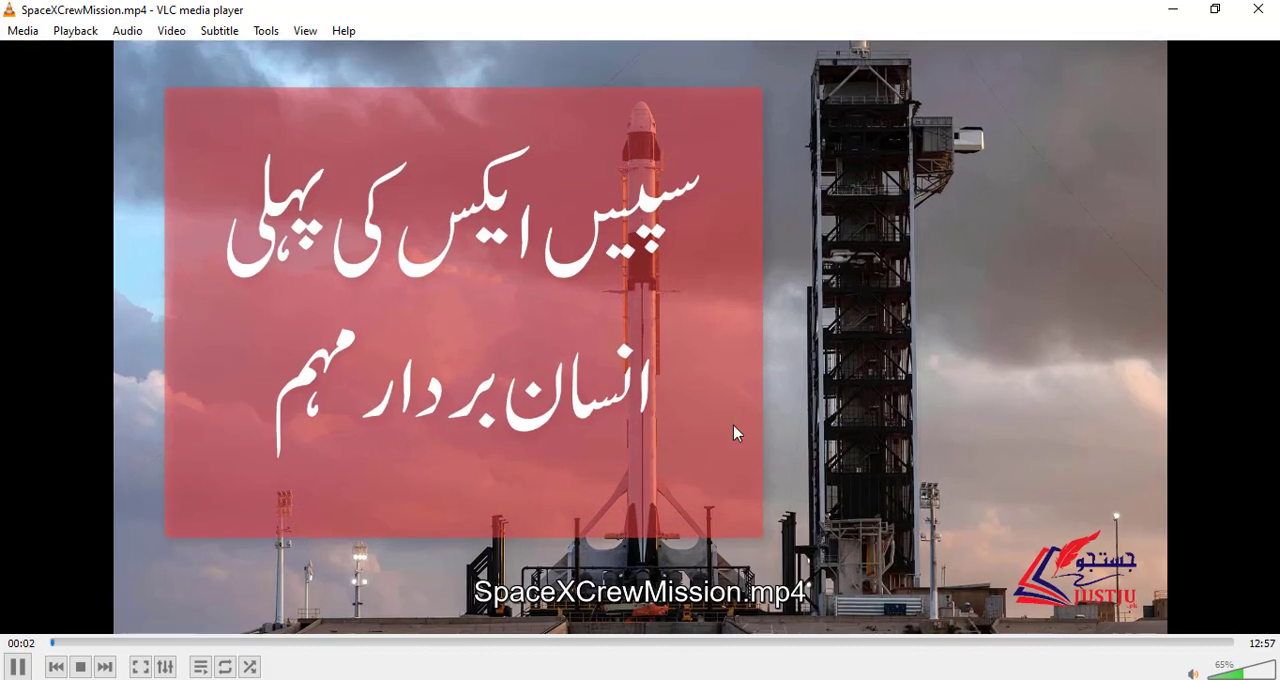
# Step: Play the opening of the SpaceX video to about 00:13, pausing to examine the animated title and launch caption
pyautogui.press('space')
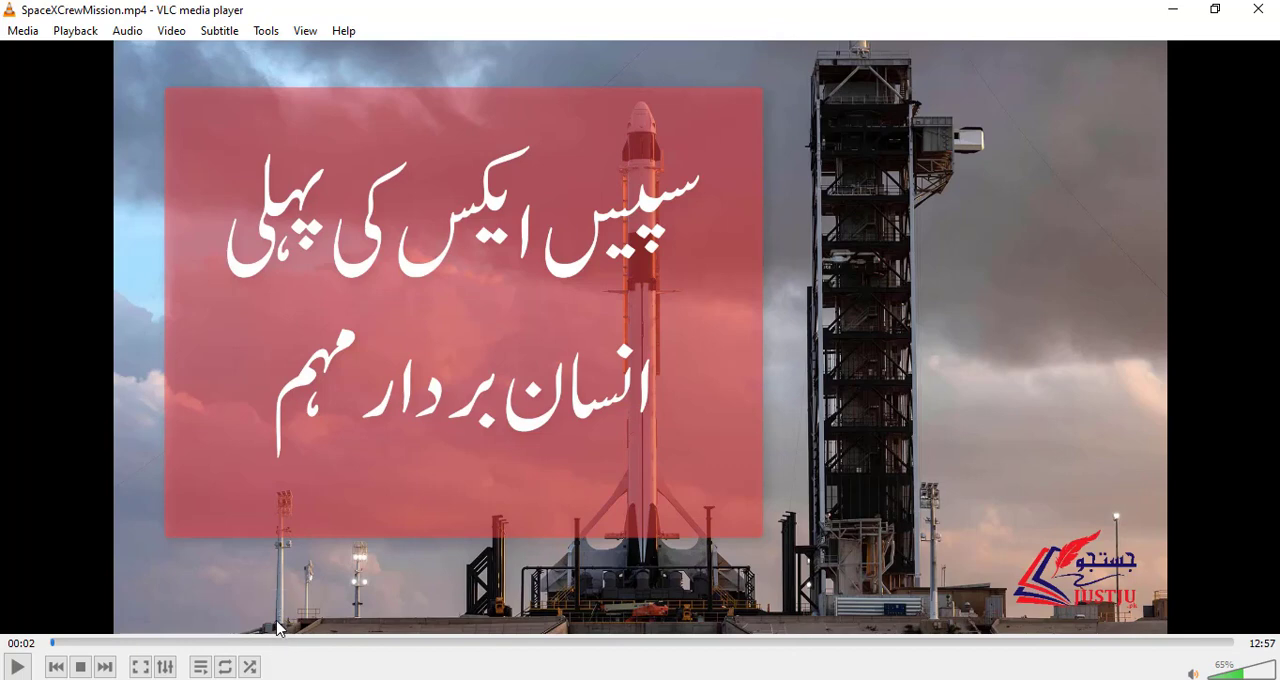
pyautogui.press('space')
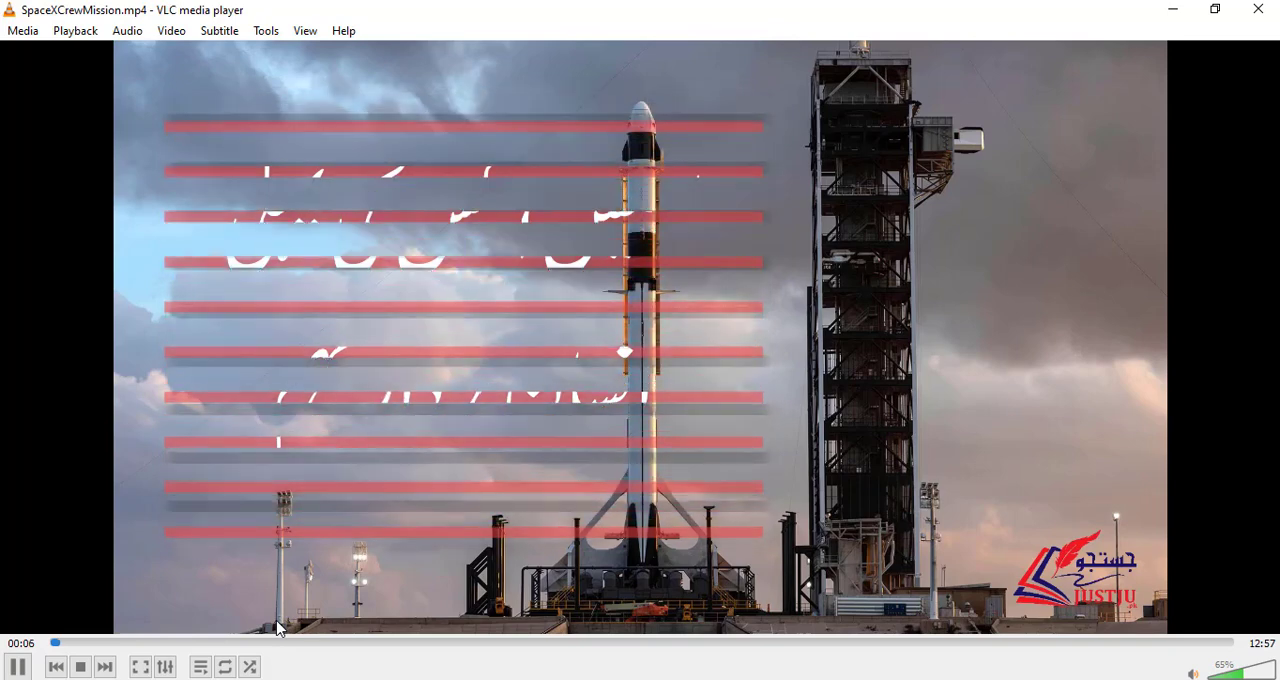
pyautogui.press('space')
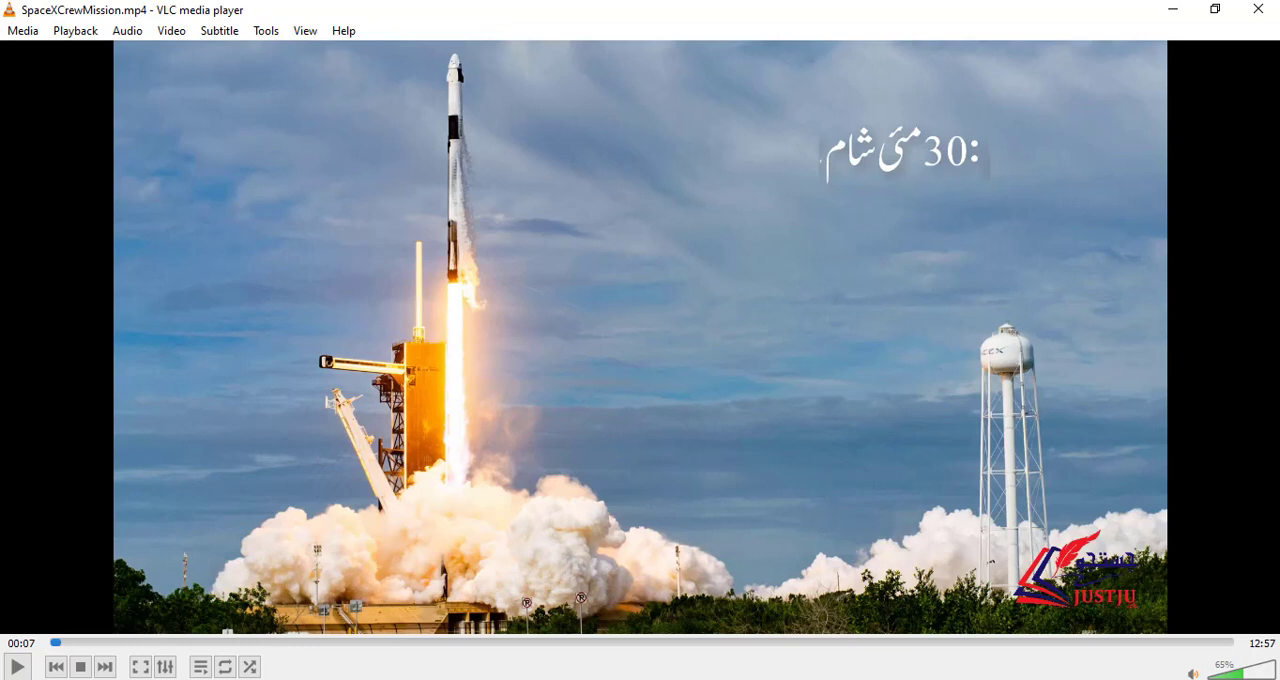
pyautogui.press('space')
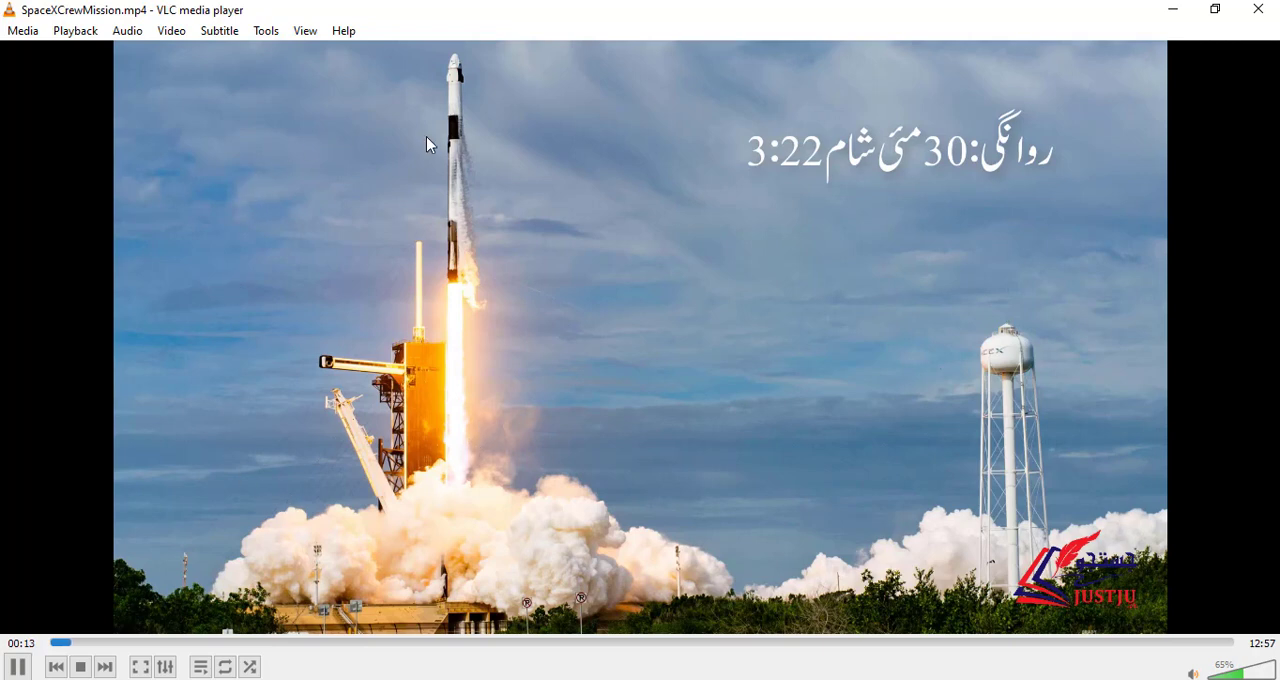
pyautogui.press('space')
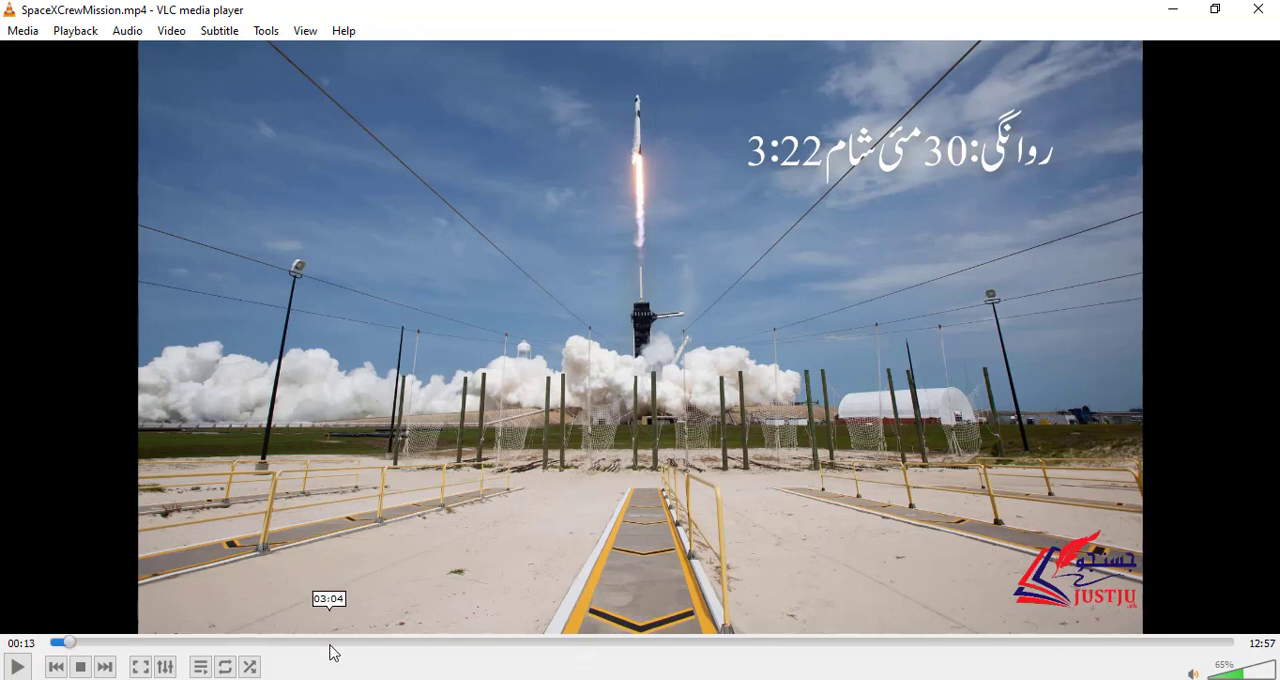
# Step: Jump ahead to 03:04 and back to about 02:55 to view the booster landing scene with its text box
pyautogui.click(336, 643)
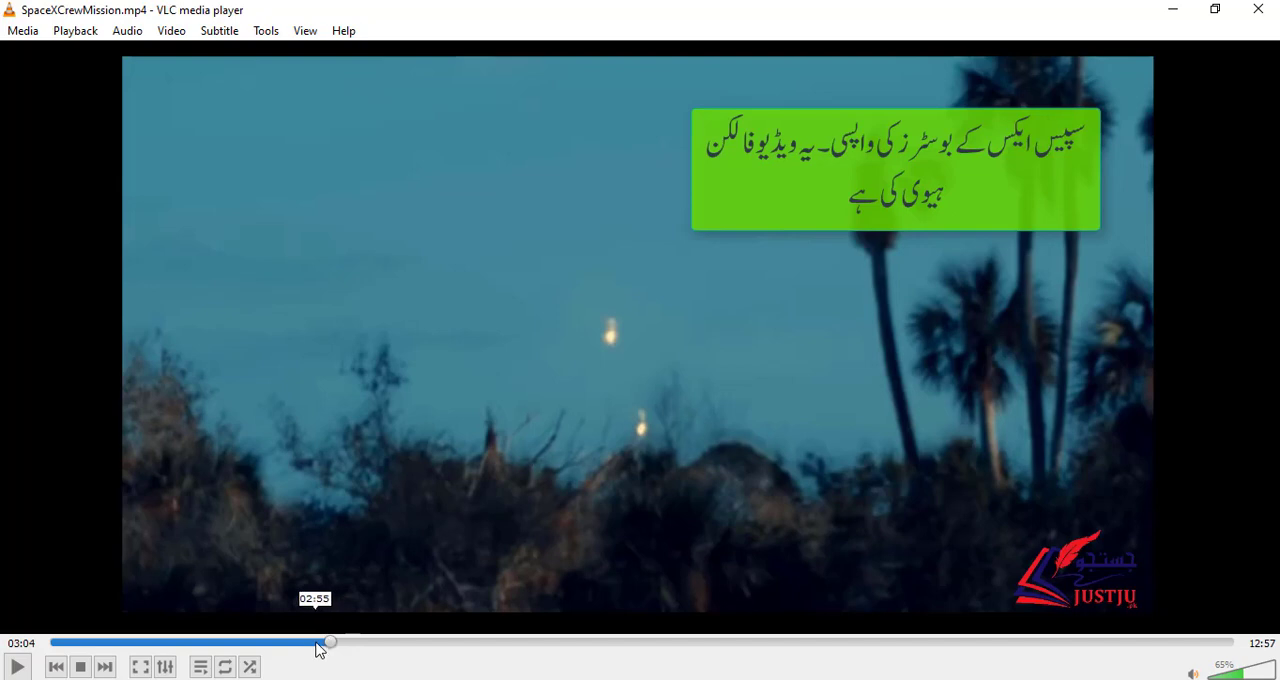
pyautogui.click(316, 644)
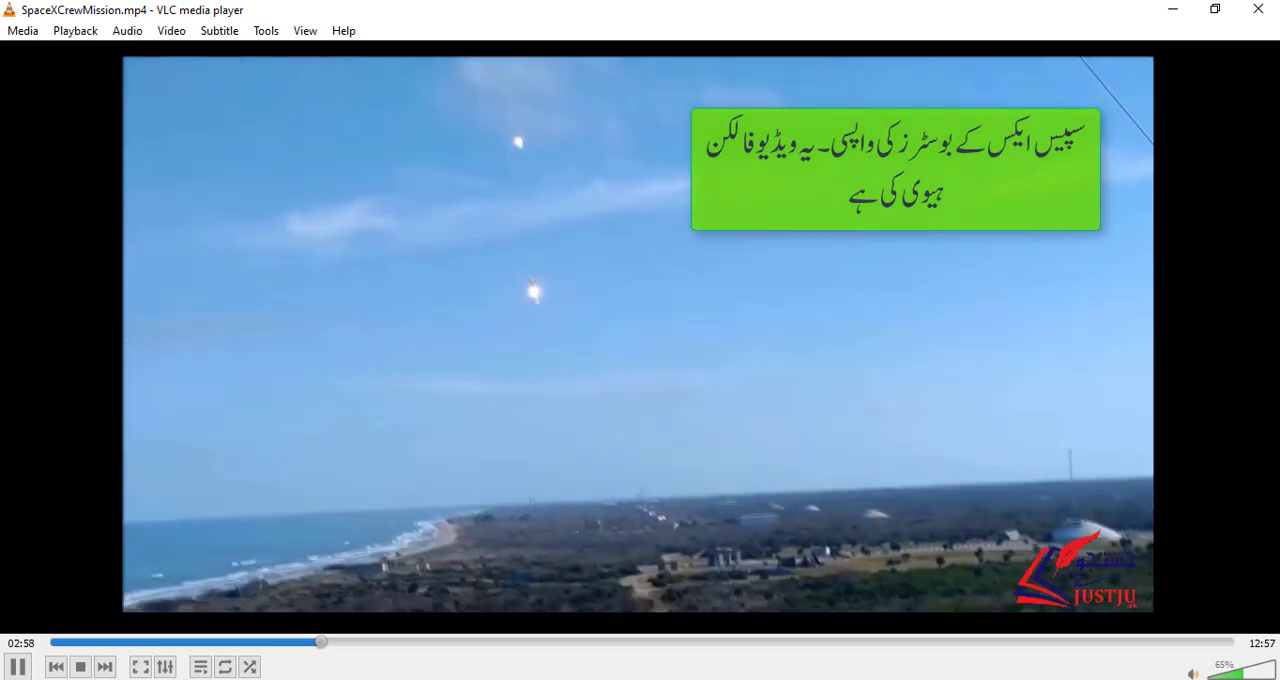
# Step: Mute the SpaceX video while viewing the booster landing scene, and pause playback at about 03:09
pyautogui.click(1193, 674)
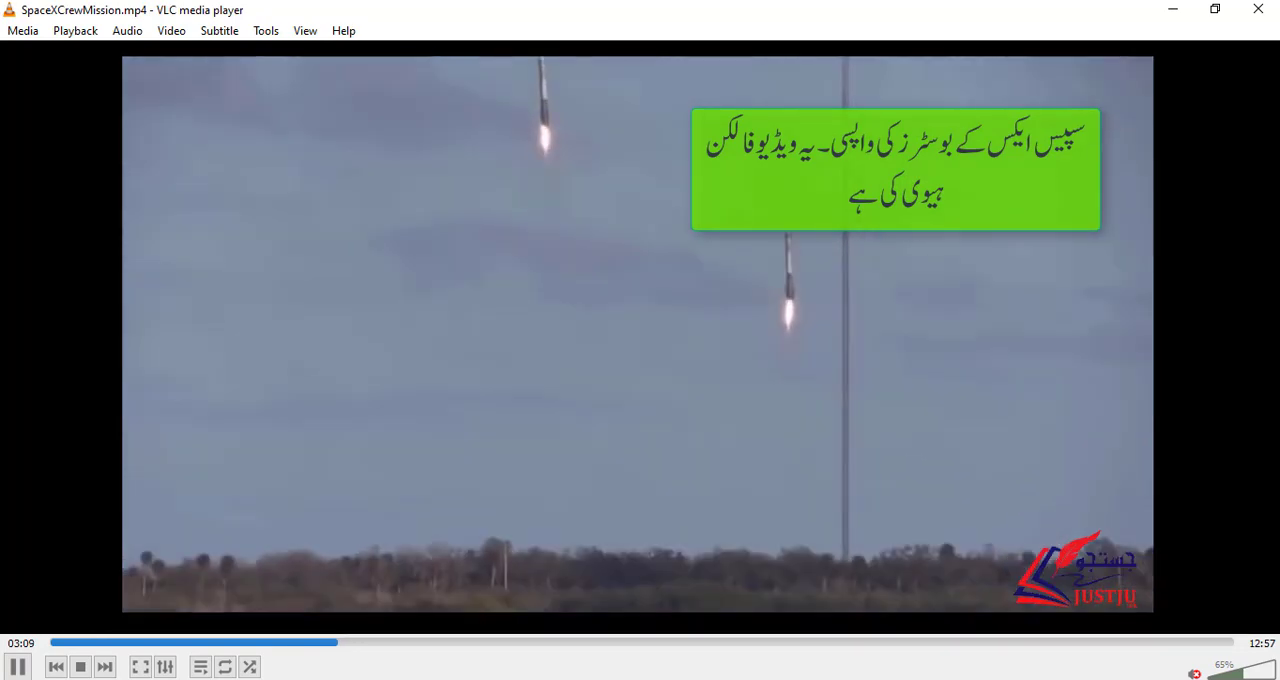
pyautogui.press('space')
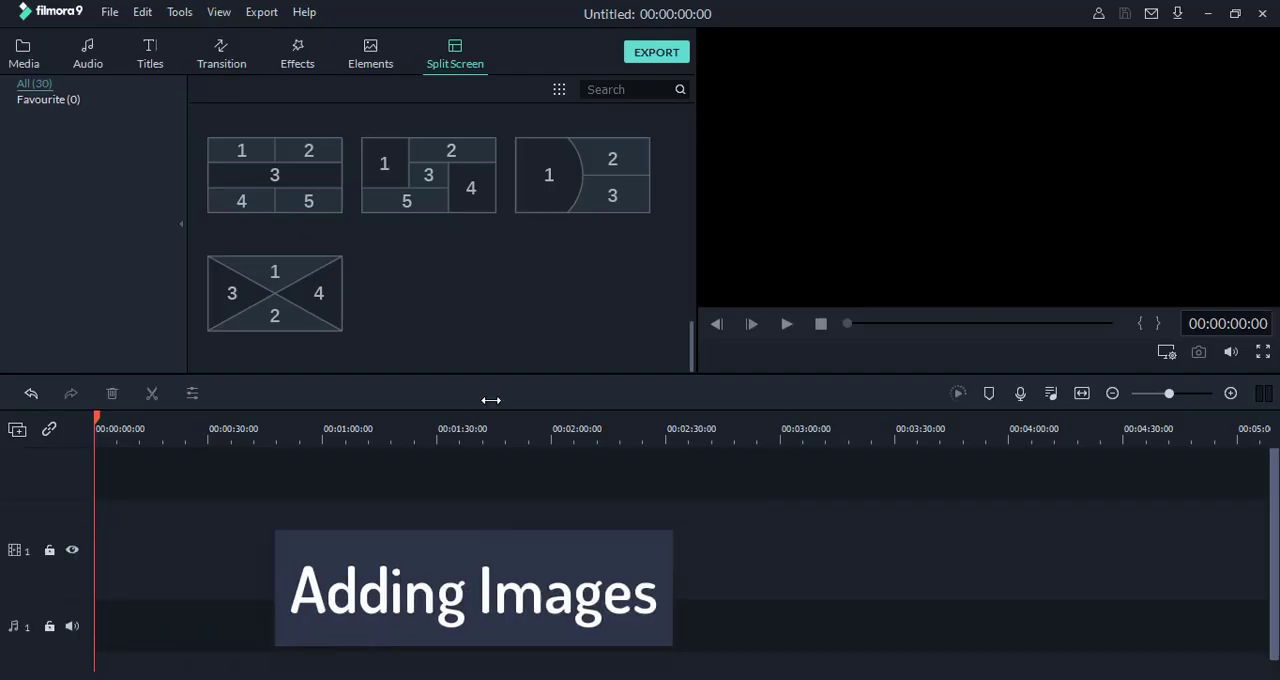
# Step: Switch back to Filmora9 and import Dragon_Carousel_0001_8.jpg into the project media from the SpaceX subfolder of D:\Justju
pyautogui.click(23, 55)
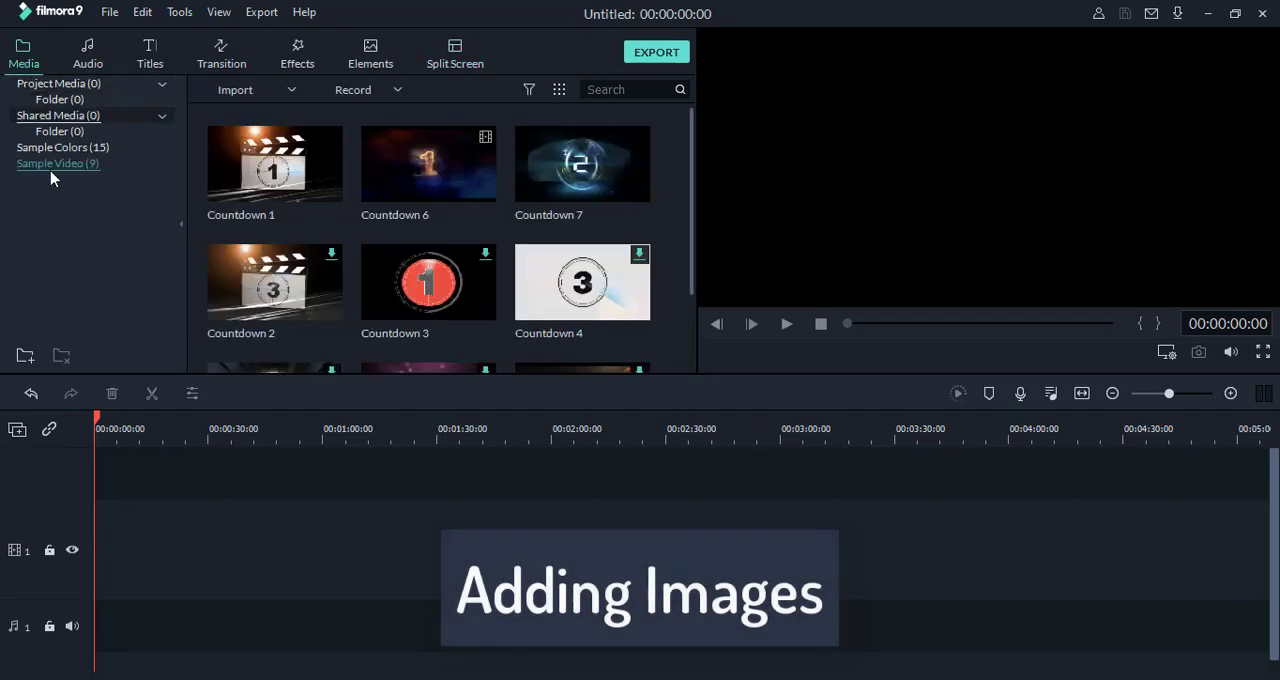
pyautogui.click(46, 84)
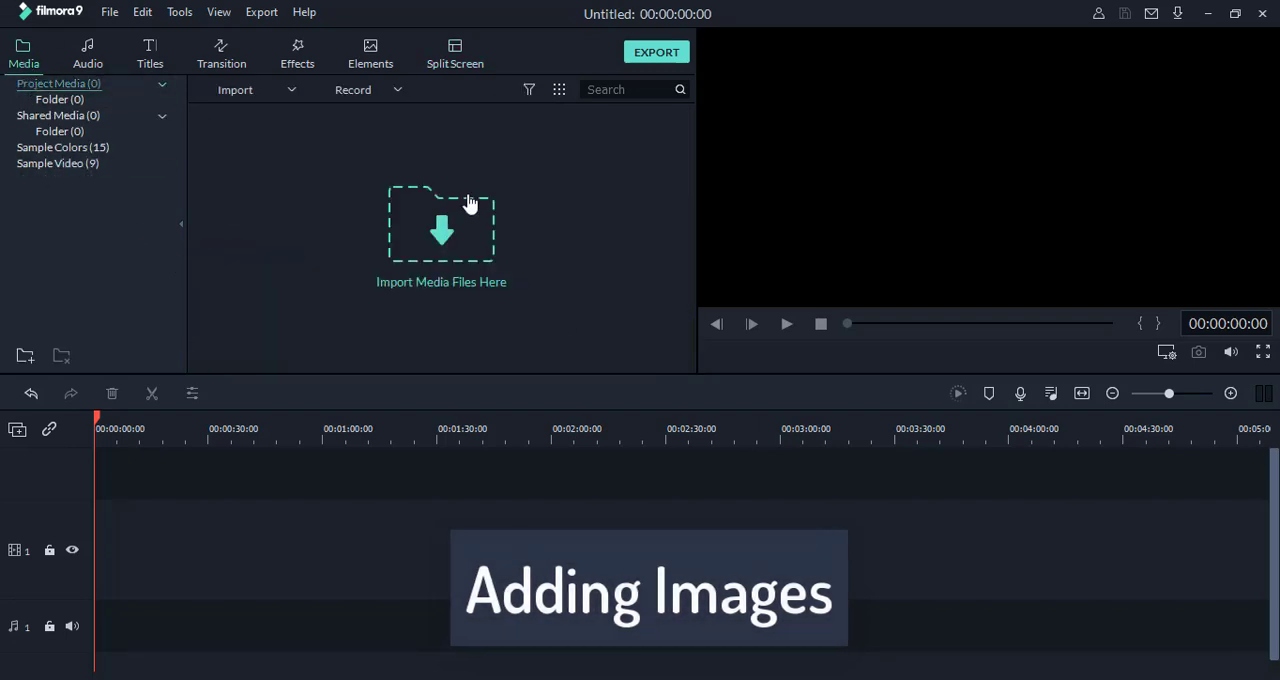
pyautogui.click(442, 242)
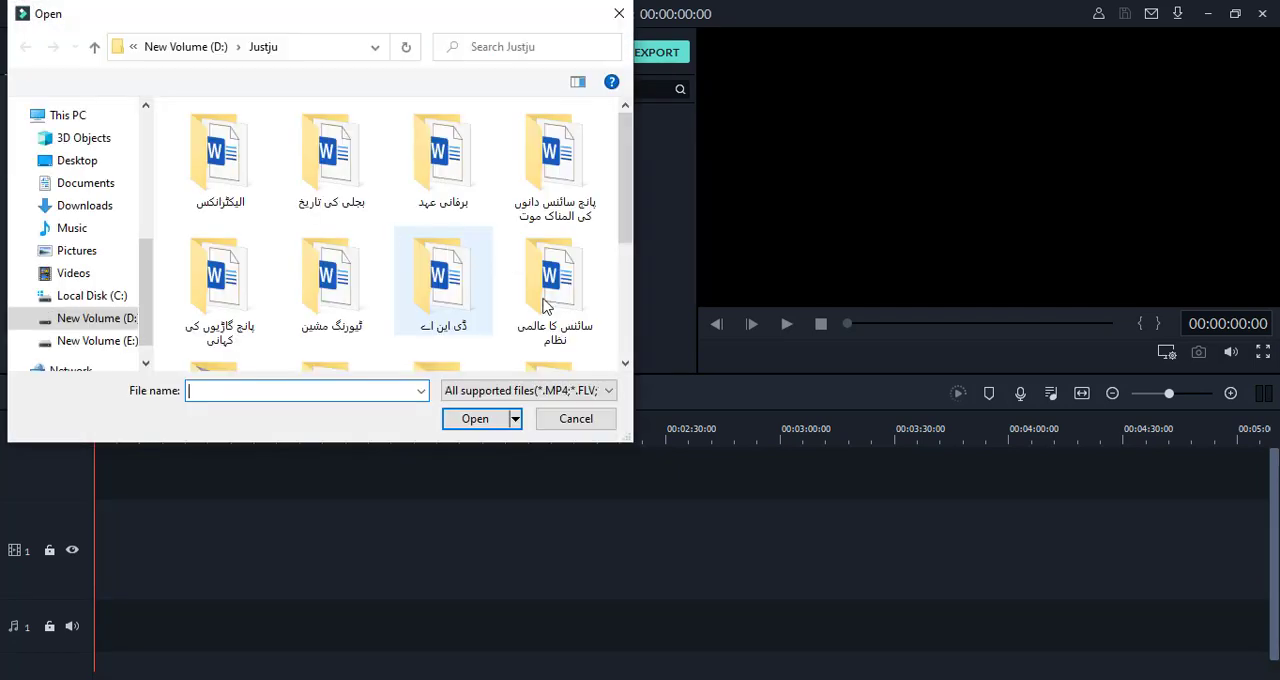
pyautogui.scroll(-2, 548, 290)
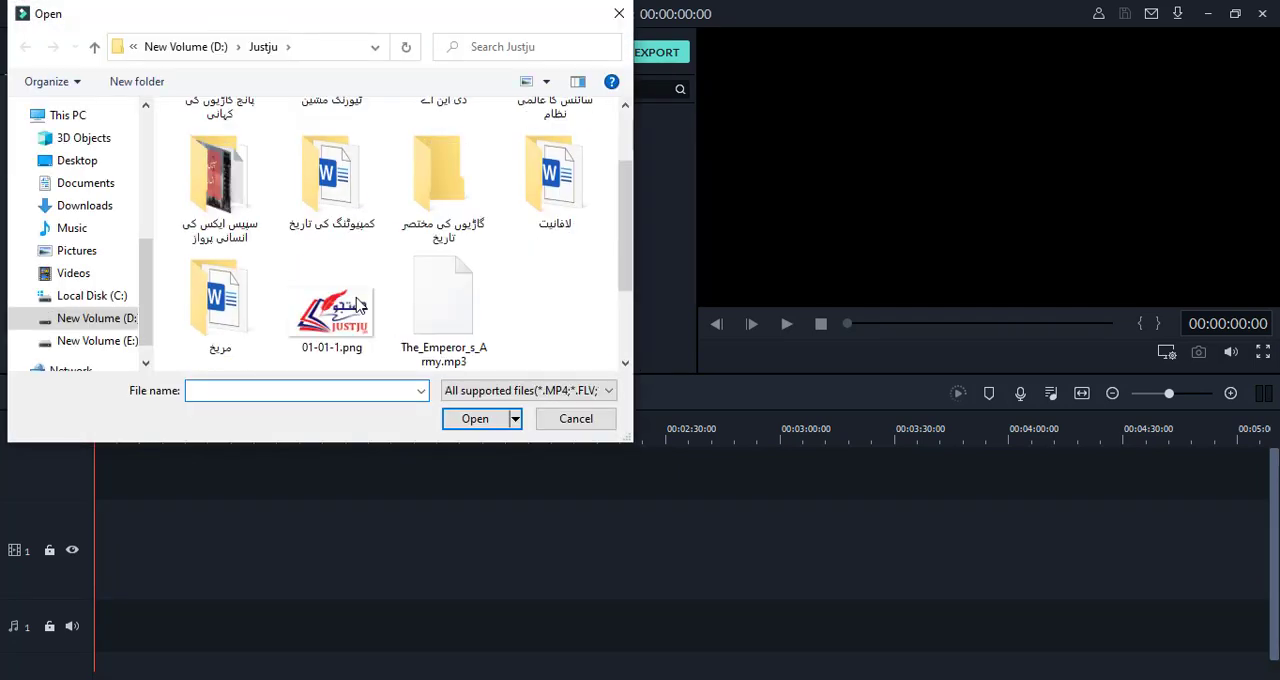
pyautogui.doubleClick(214, 218)
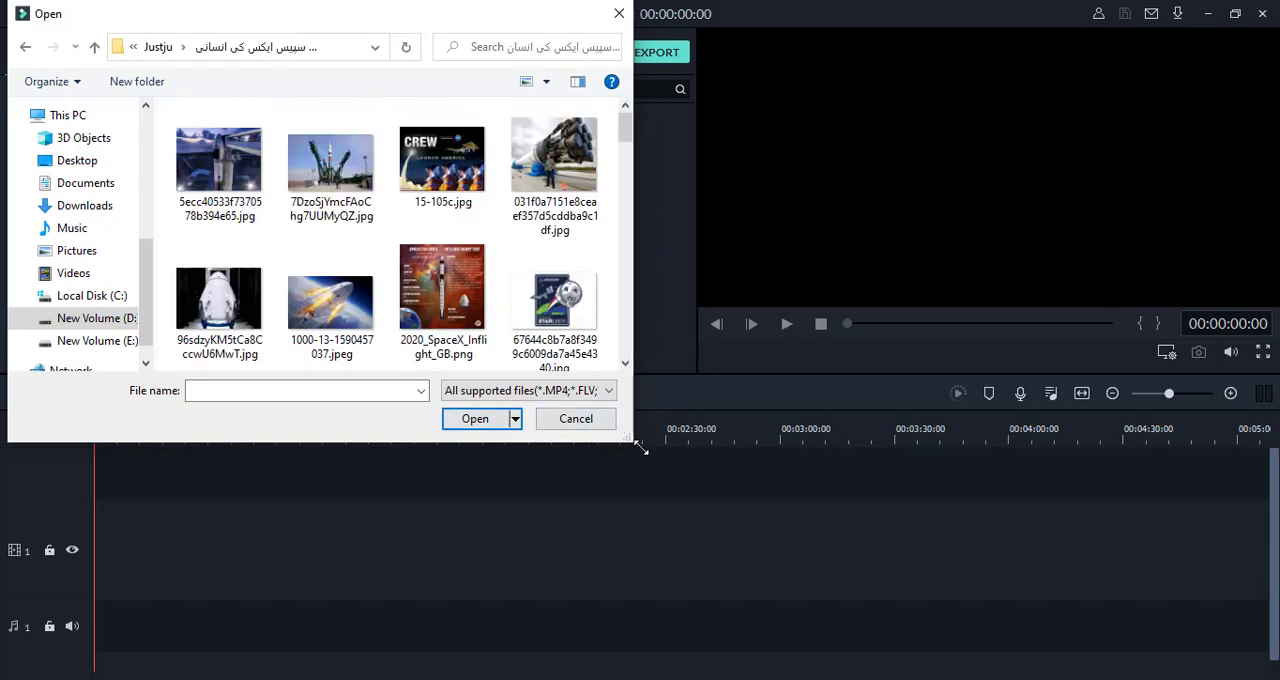
pyautogui.moveTo(641, 449); pyautogui.dragTo(1076, 605)
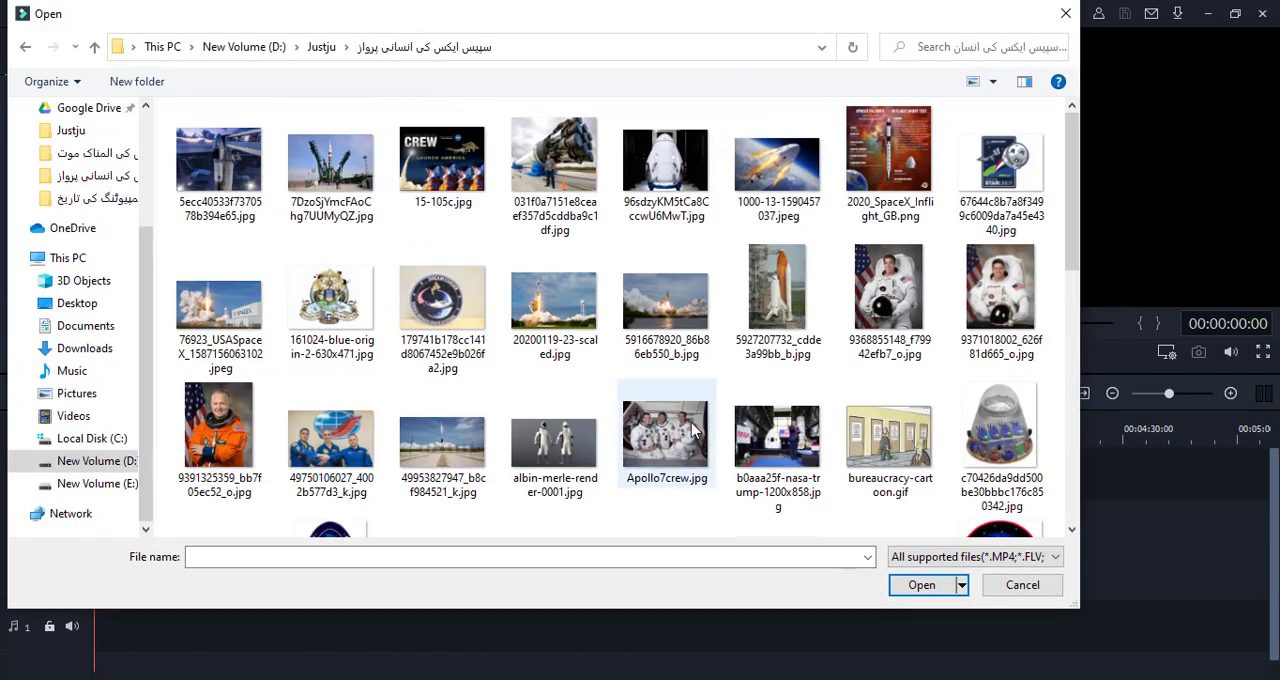
pyautogui.scroll(-5, 491, 371)
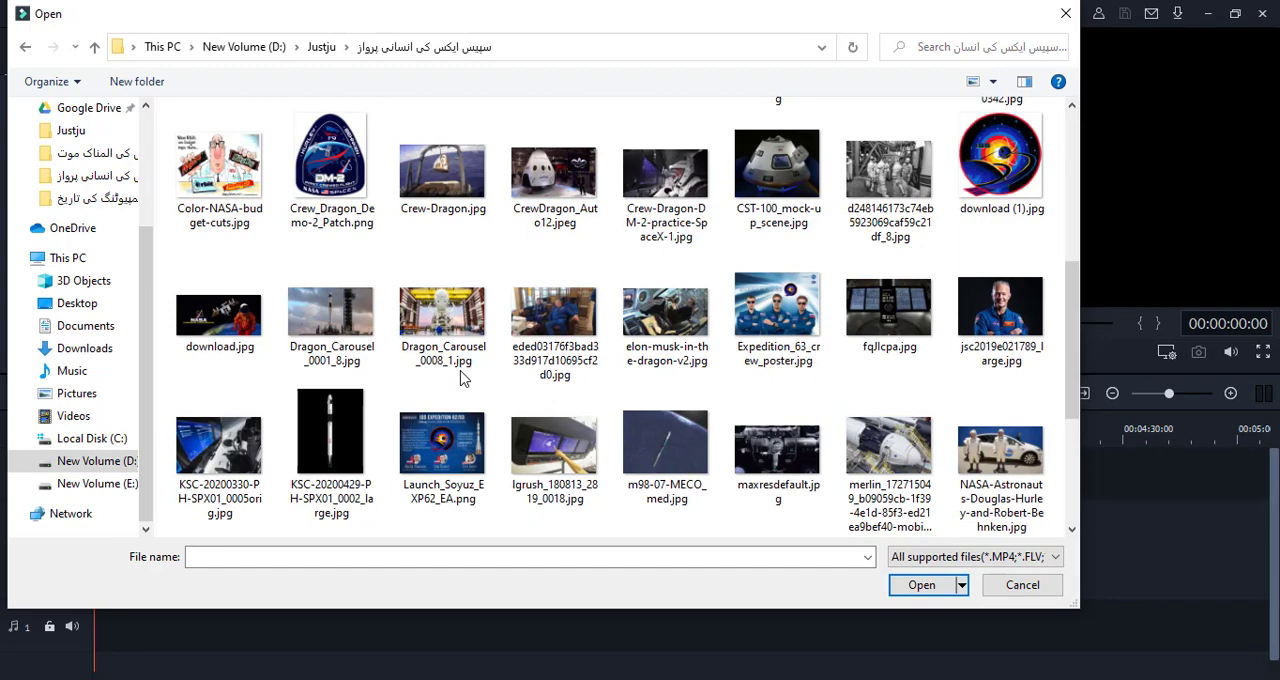
pyautogui.scroll(-3, 463, 378)
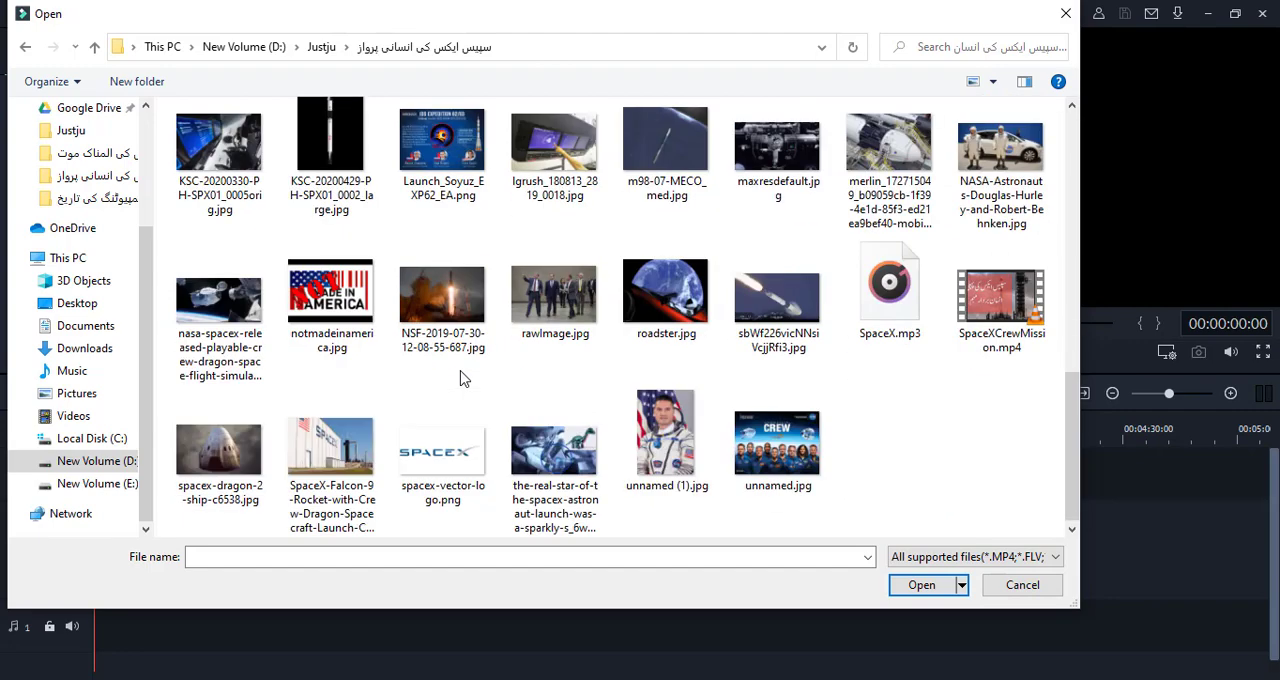
pyautogui.scroll(2, 463, 378)
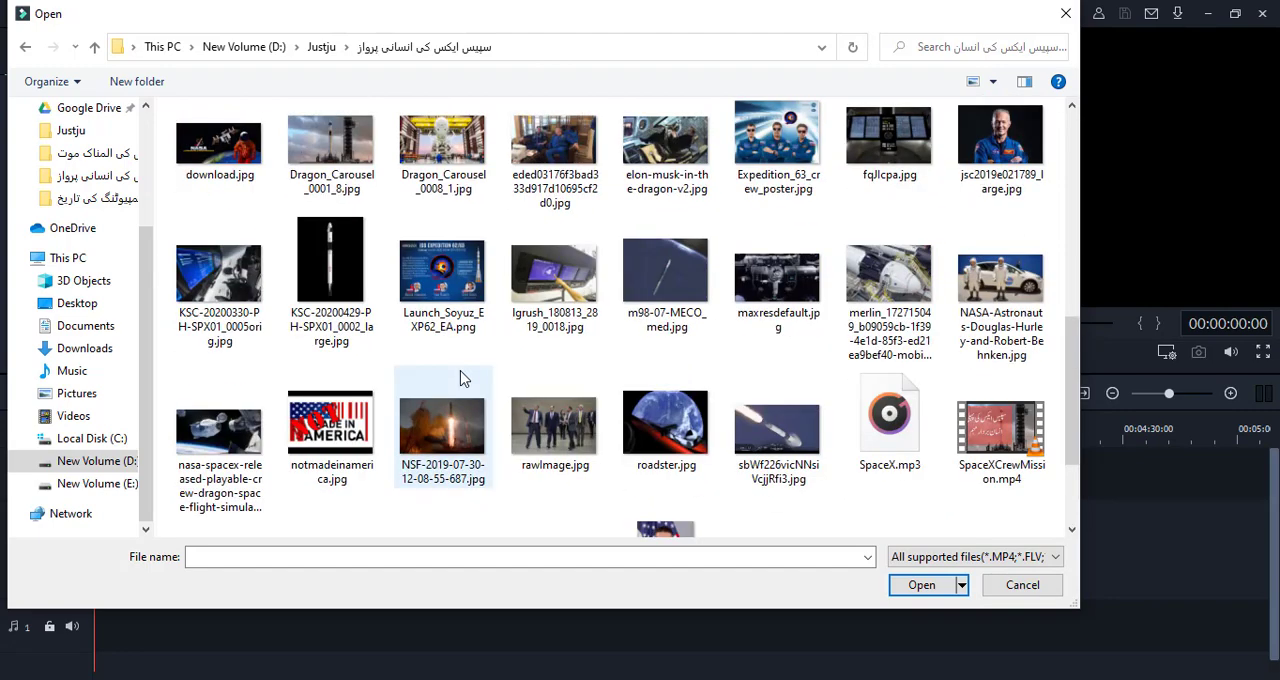
pyautogui.scroll(4, 463, 378)
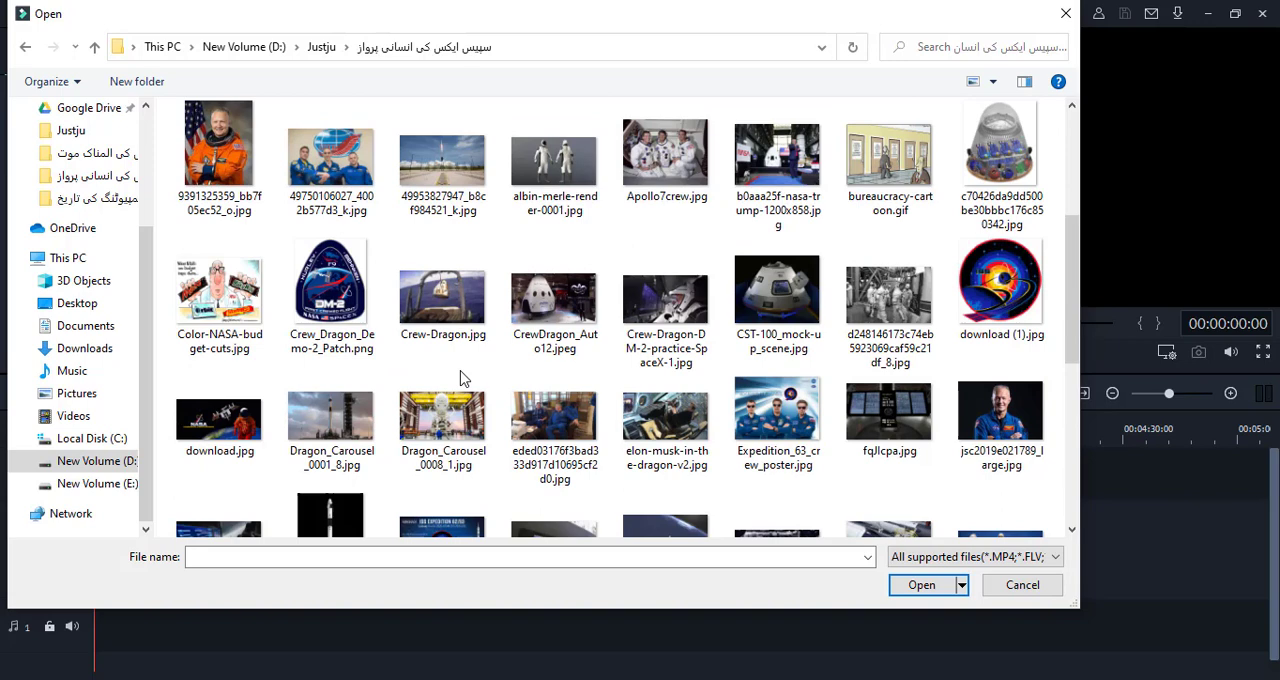
pyautogui.doubleClick(335, 424)
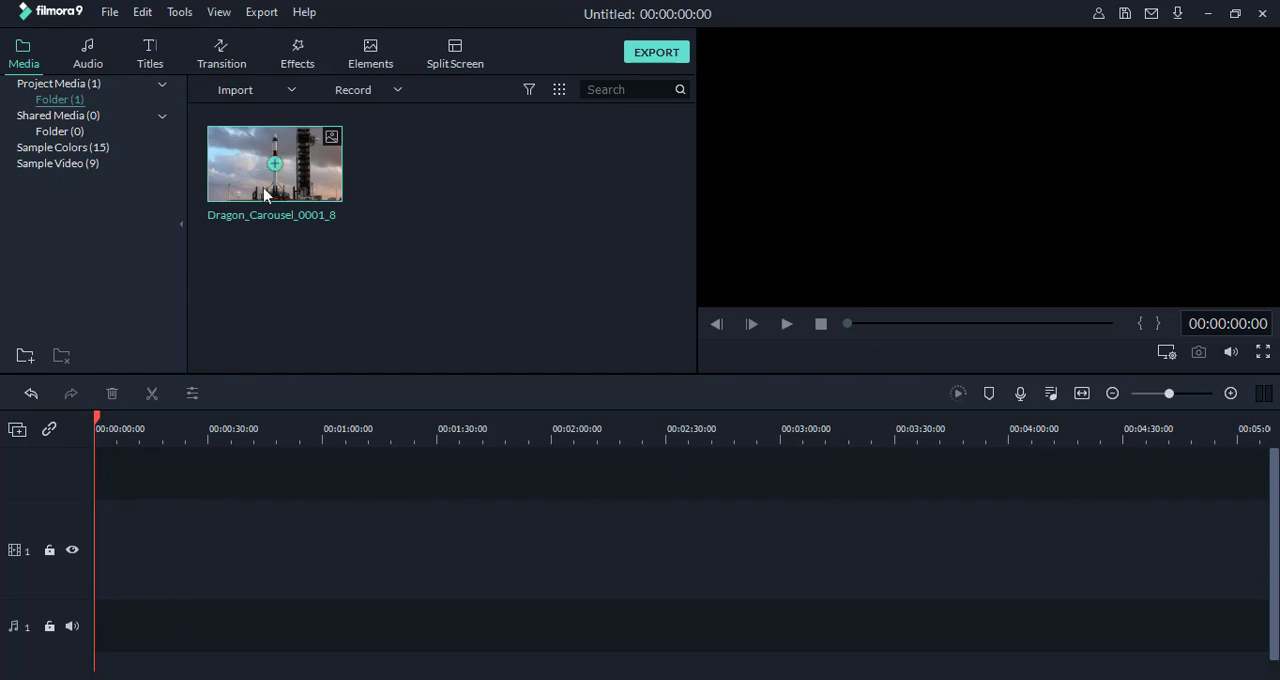
# Step: Place the Dragon_Carousel_0001_8 image on video track 1 and return the playhead to the start of the timeline
pyautogui.click(275, 165)
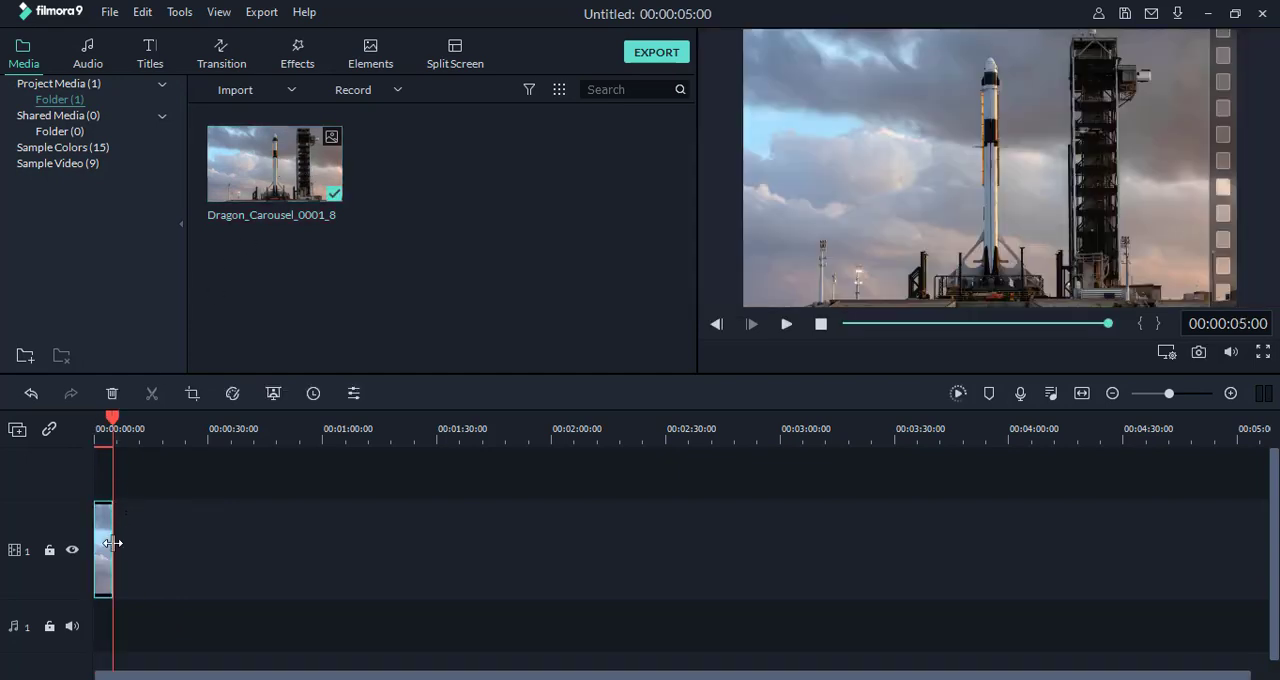
pyautogui.moveTo(159, 437); pyautogui.dragTo(826, 445)
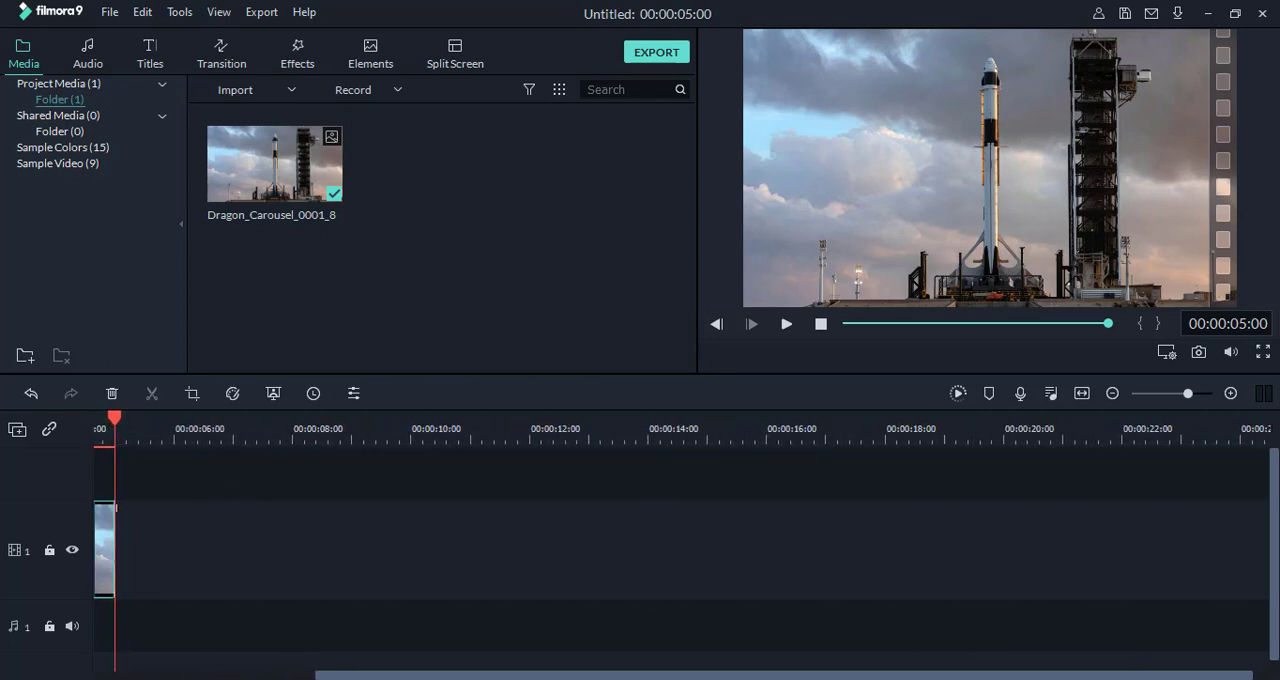
pyautogui.moveTo(372, 677); pyautogui.dragTo(100, 675)
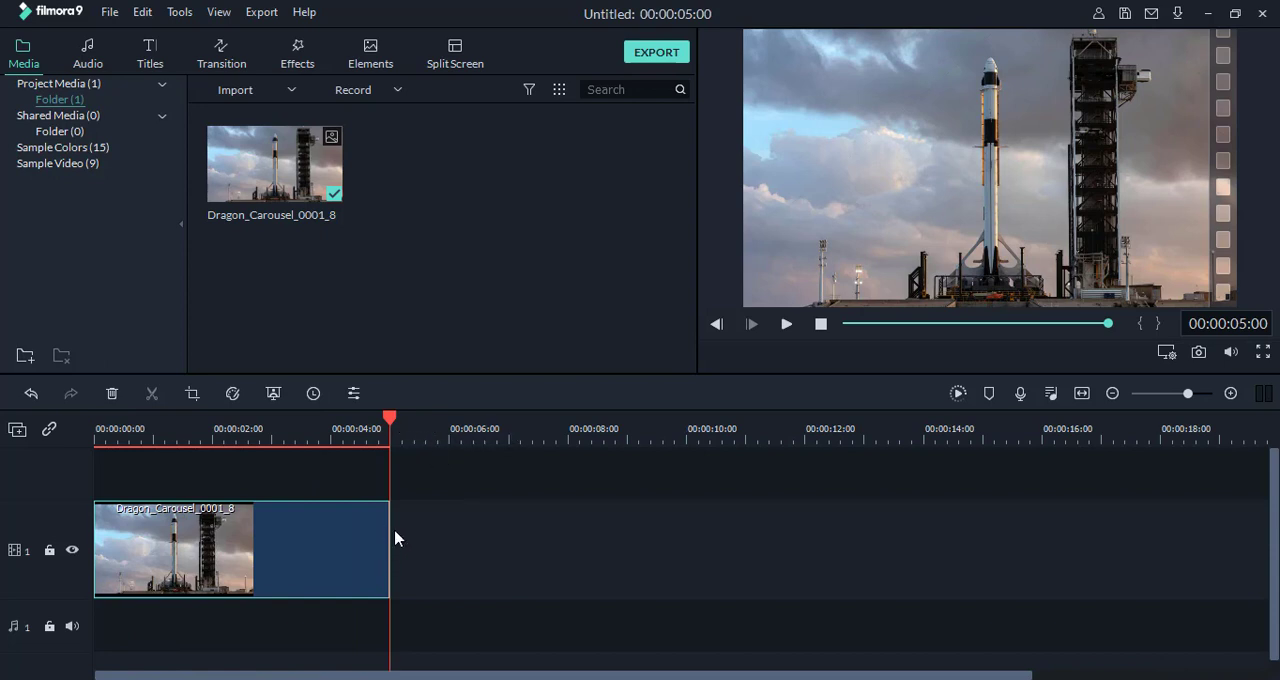
pyautogui.scroll(3, 391, 434)
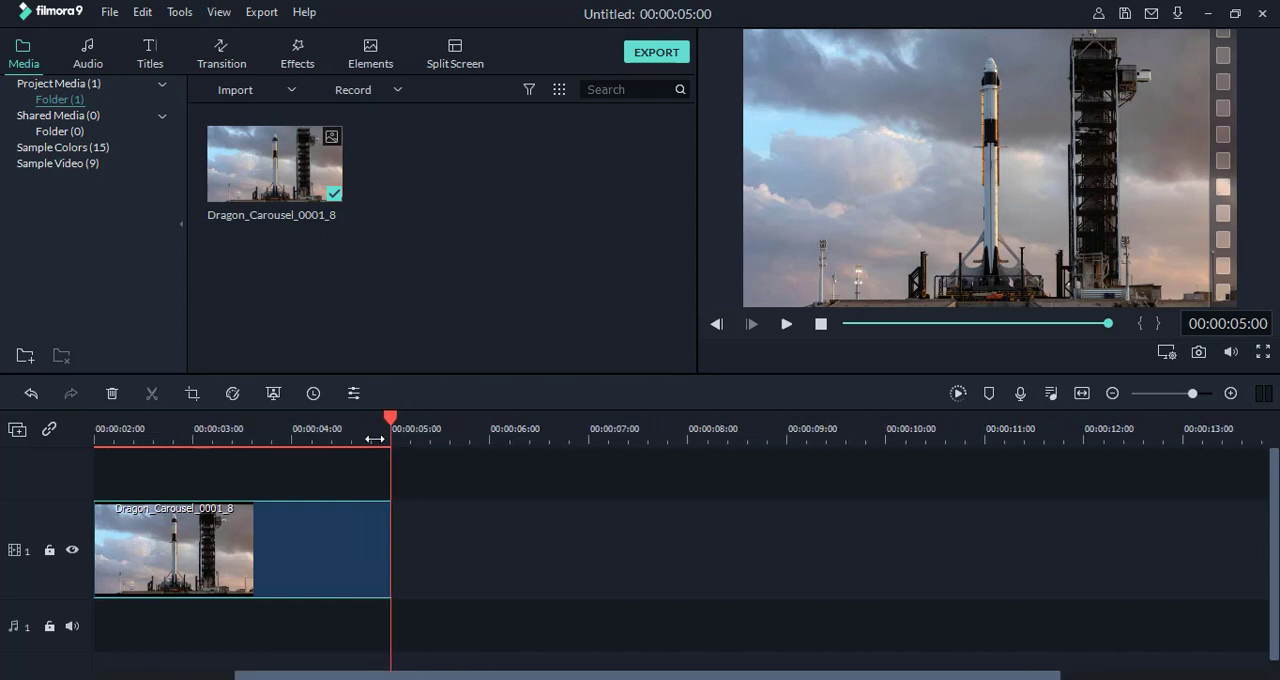
pyautogui.scroll(-2, 343, 437)
pyautogui.scroll(-3, 277, 443)
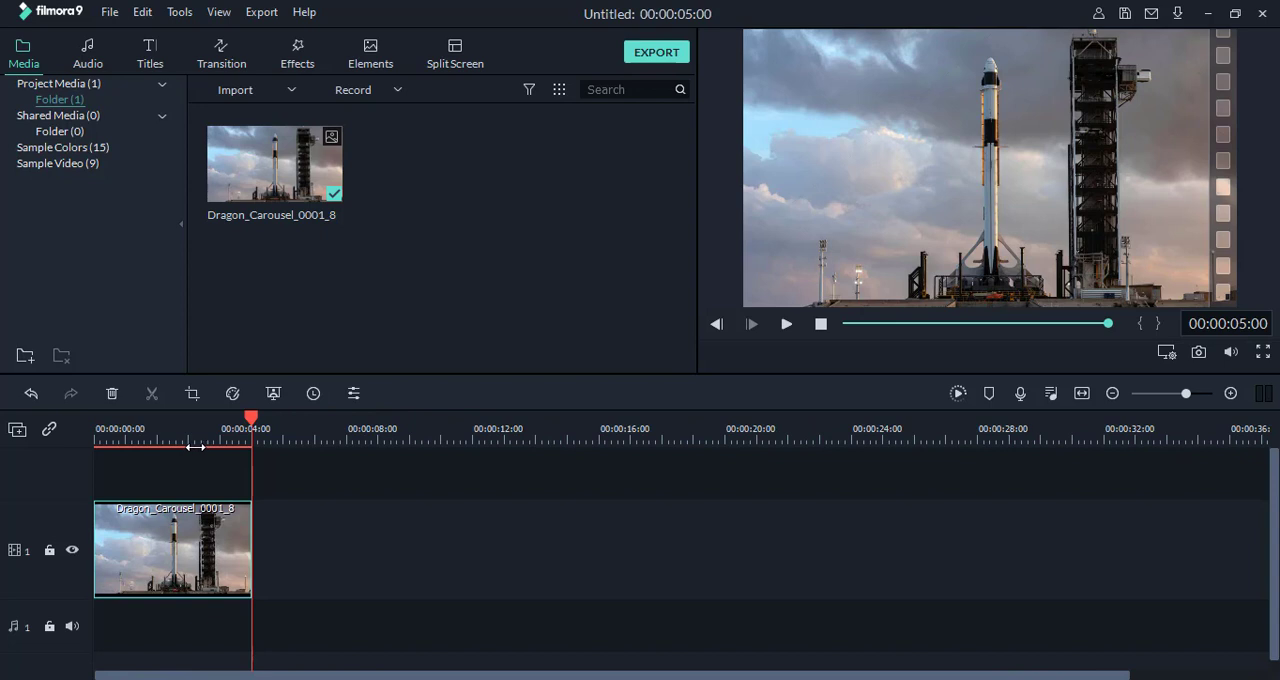
pyautogui.scroll(-2, 180, 447)
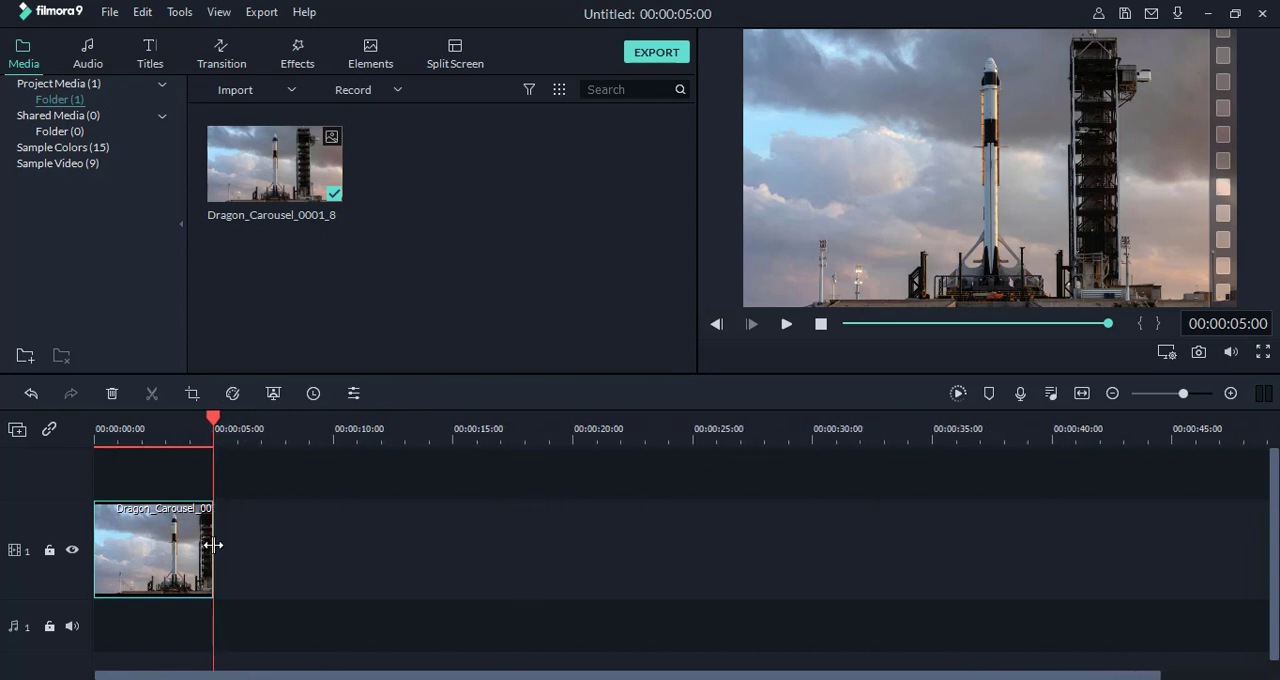
pyautogui.moveTo(213, 545)
pyautogui.mouseDown()
pyautogui.moveTo(239, 541)
pyautogui.moveTo(216, 541)
pyautogui.mouseUp()
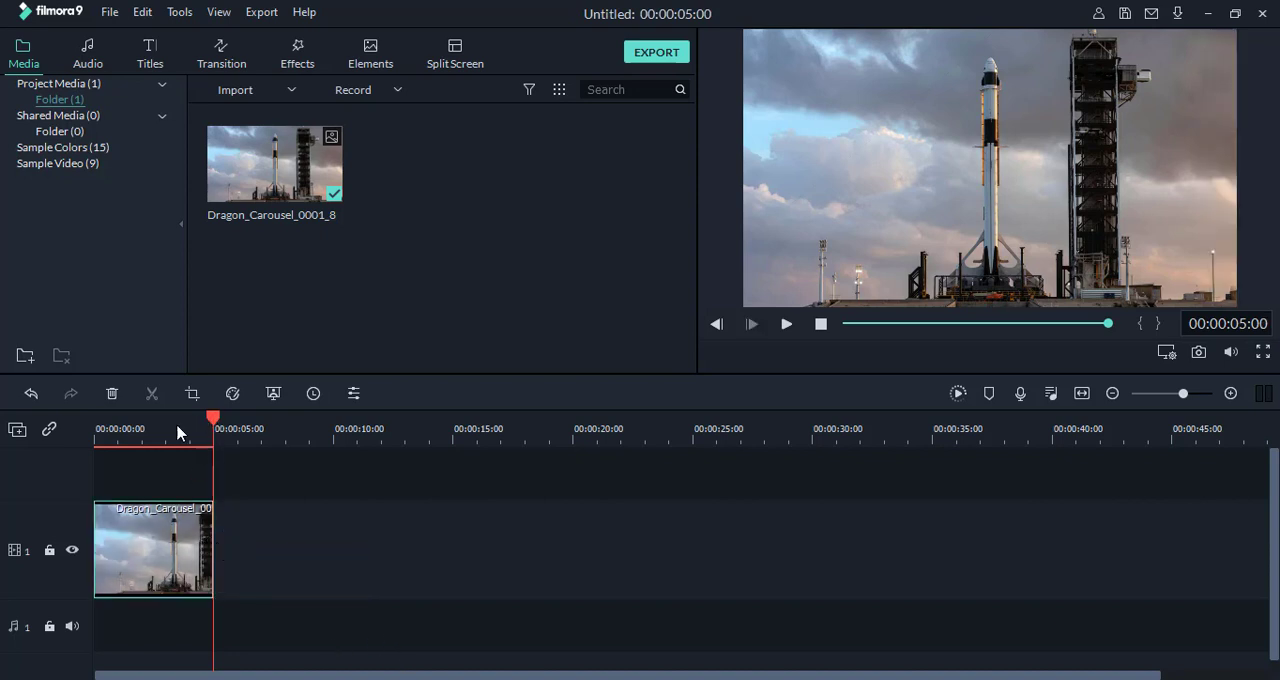
pyautogui.moveTo(177, 434); pyautogui.dragTo(73, 466)
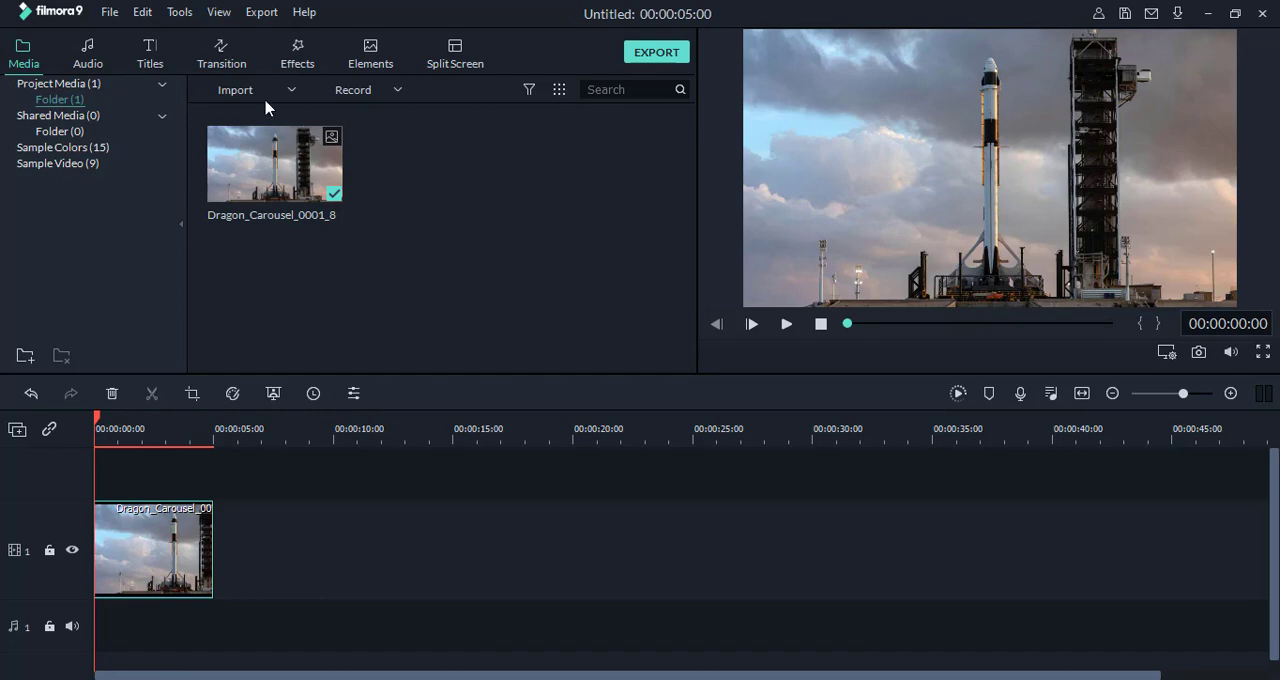
# Step: Import the SpaceX.mp3 audio file into the project media from the same folder as the rocket image
pyautogui.click(293, 94)
pyautogui.click(289, 114)
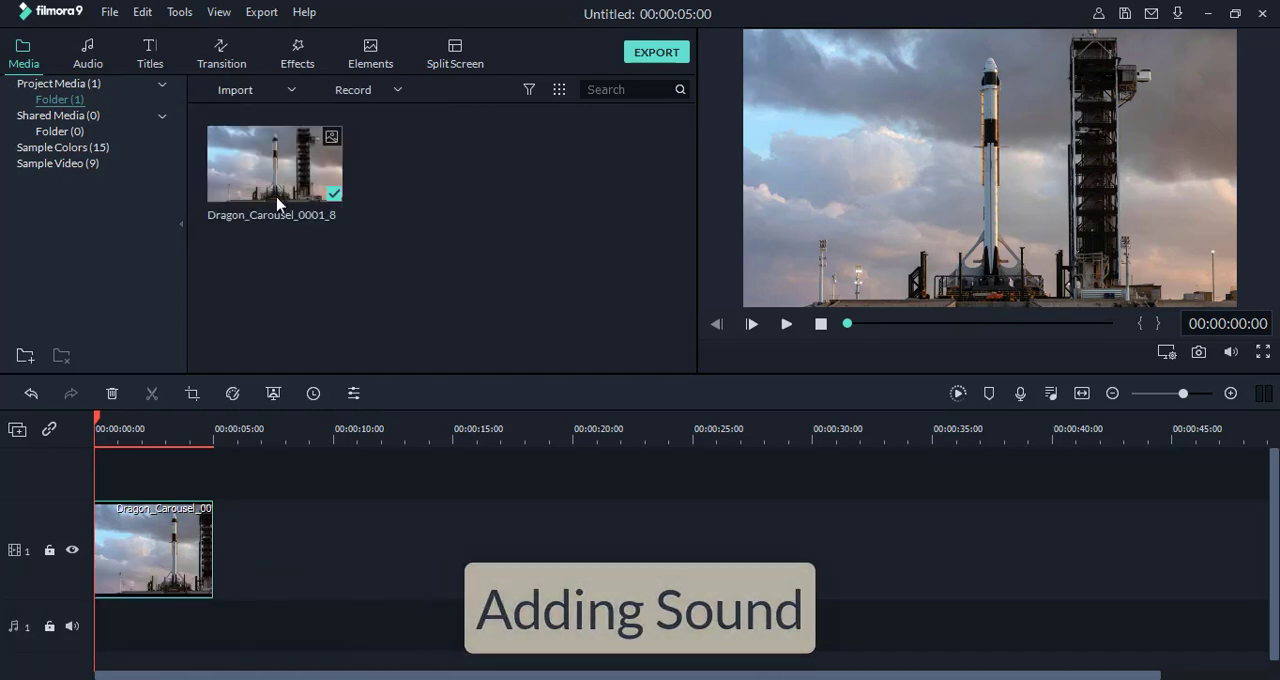
pyautogui.scroll(-3, 437, 473)
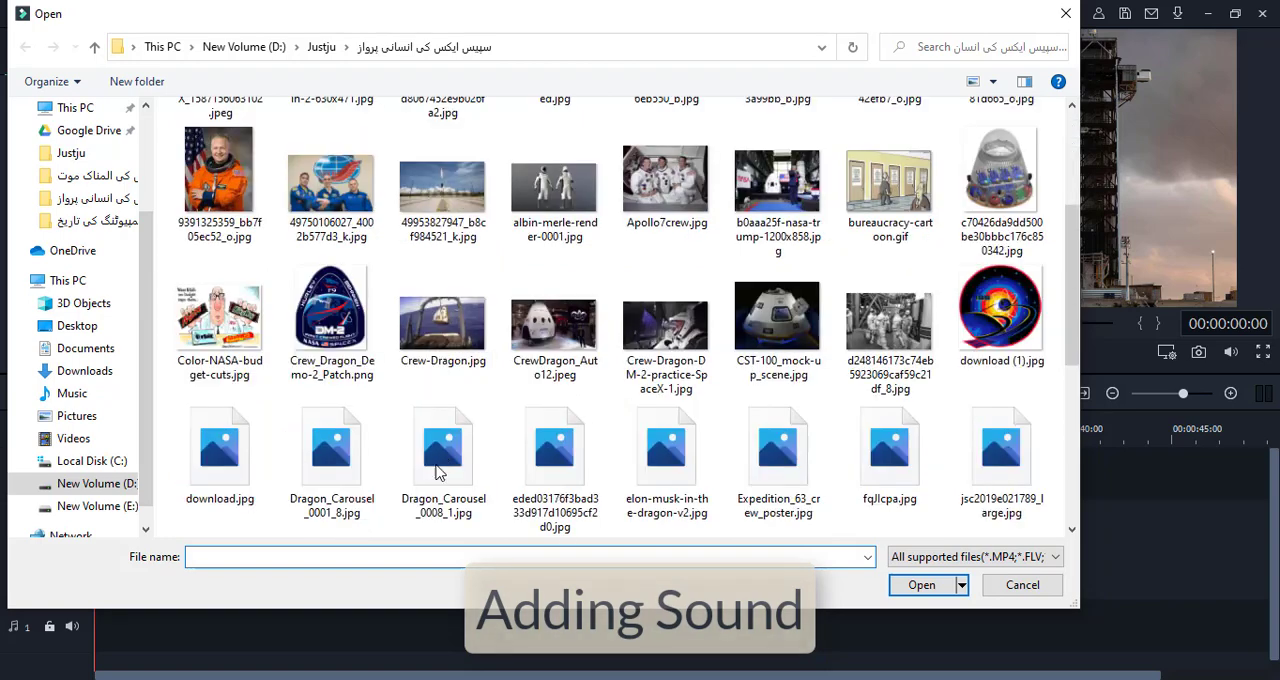
pyautogui.scroll(-5, 437, 473)
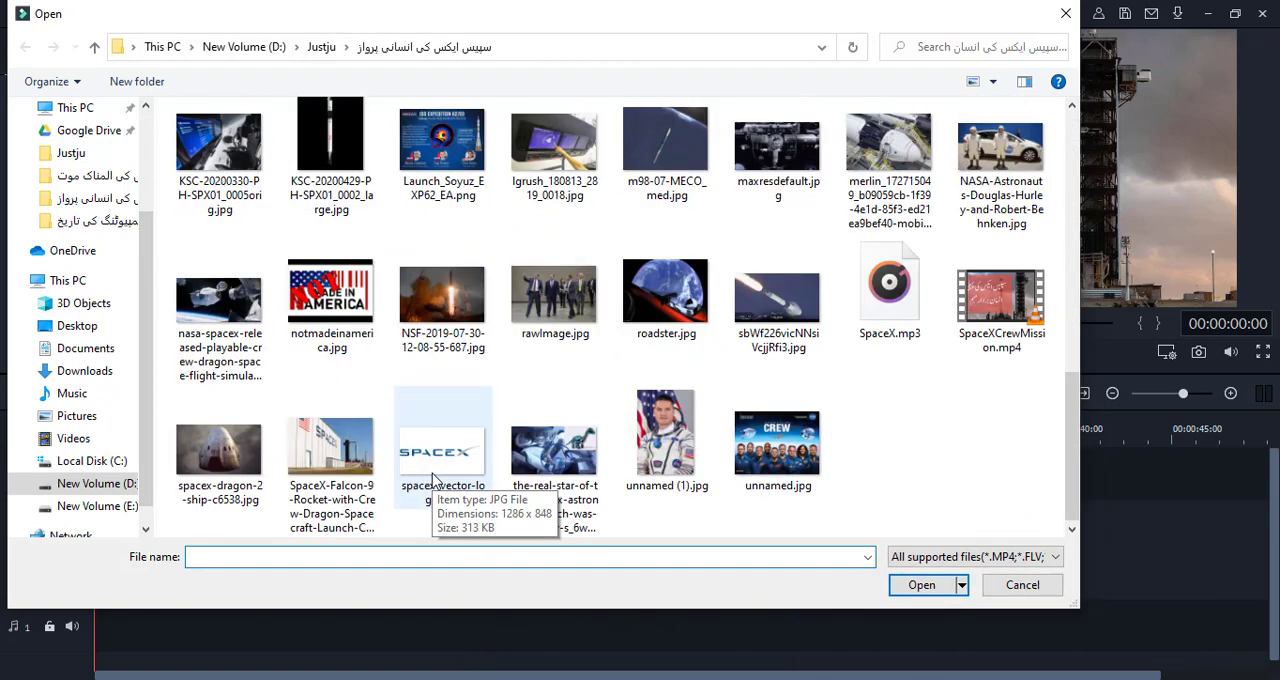
pyautogui.click(889, 290)
pyautogui.doubleClick(889, 290)
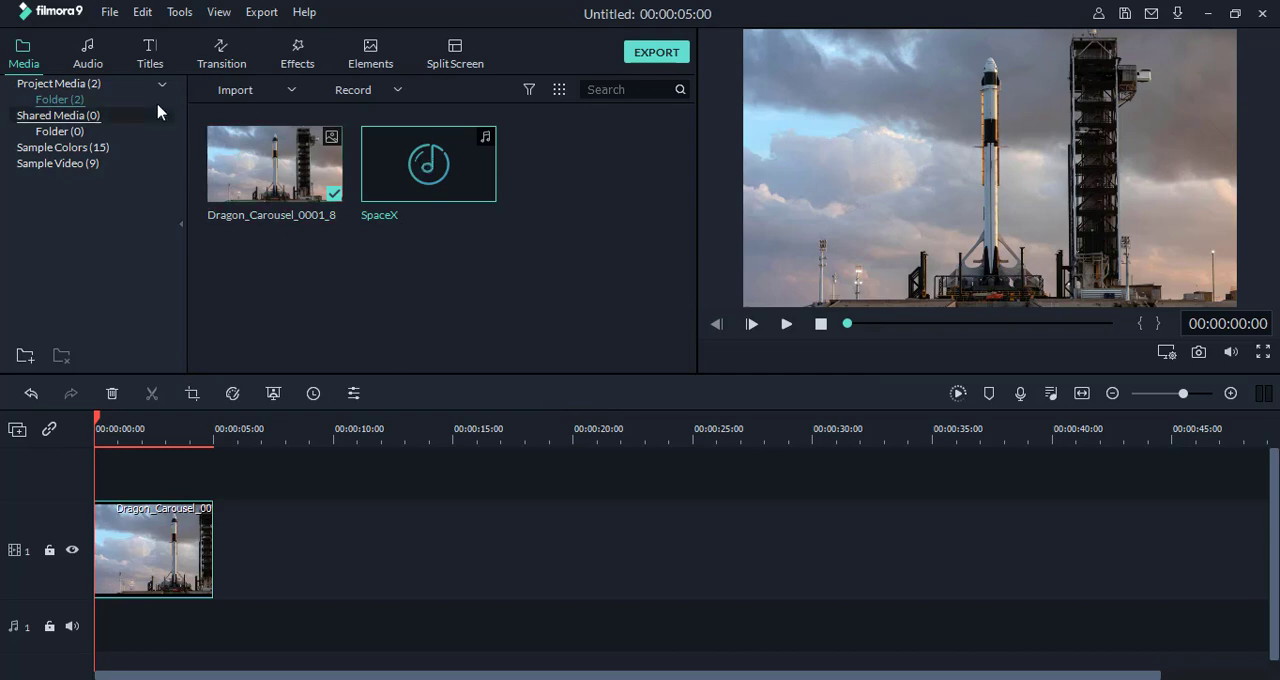
# Step: Import the The_Emperor_s_Army.mp3 music file into the project media from the parent Justju folder
pyautogui.click(292, 90)
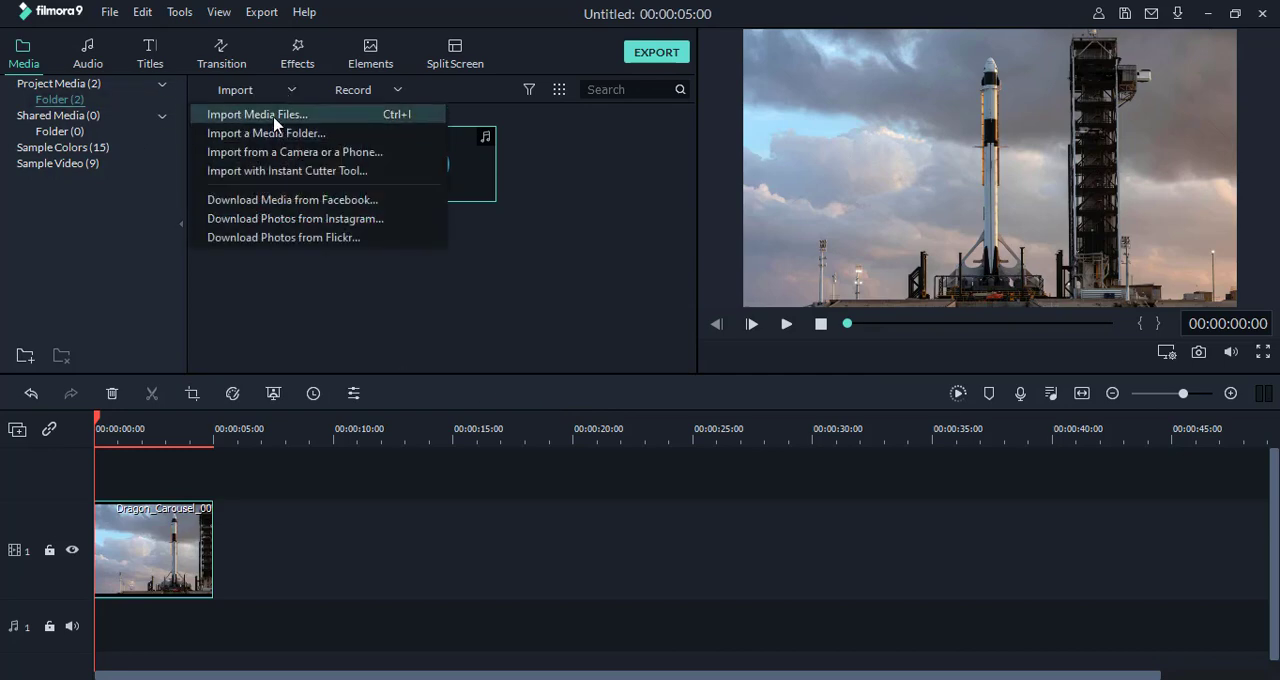
pyautogui.click(232, 113)
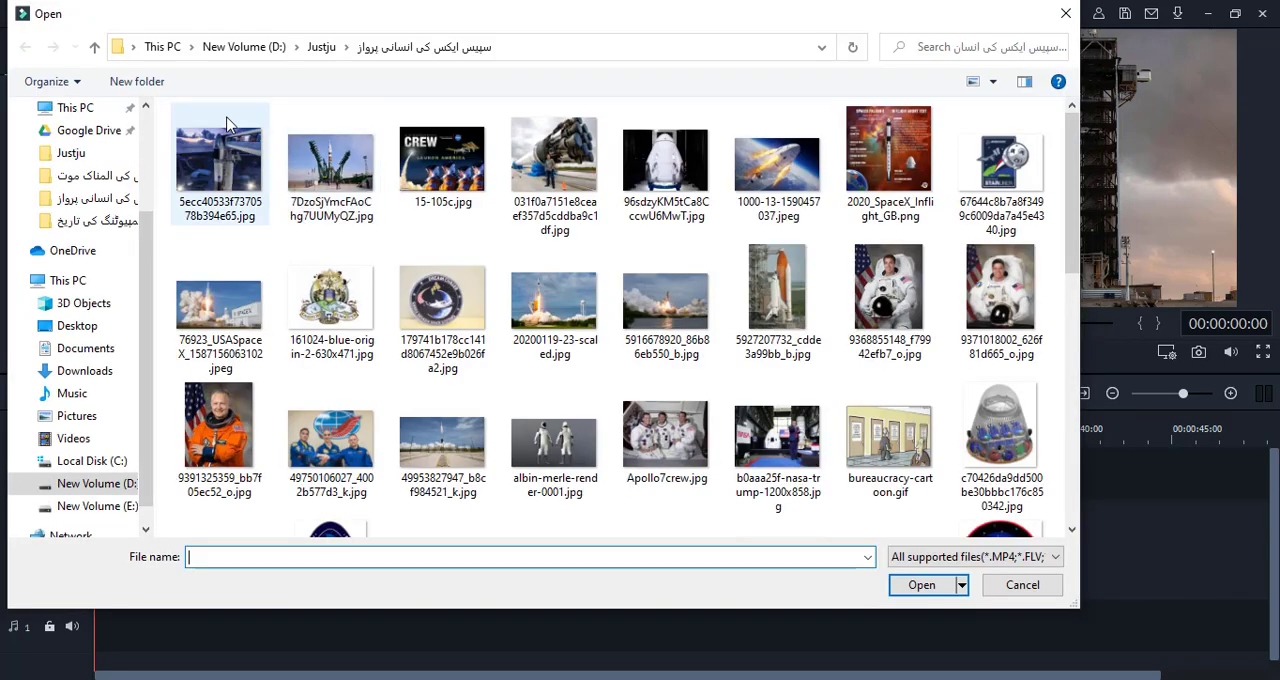
pyautogui.click(92, 47)
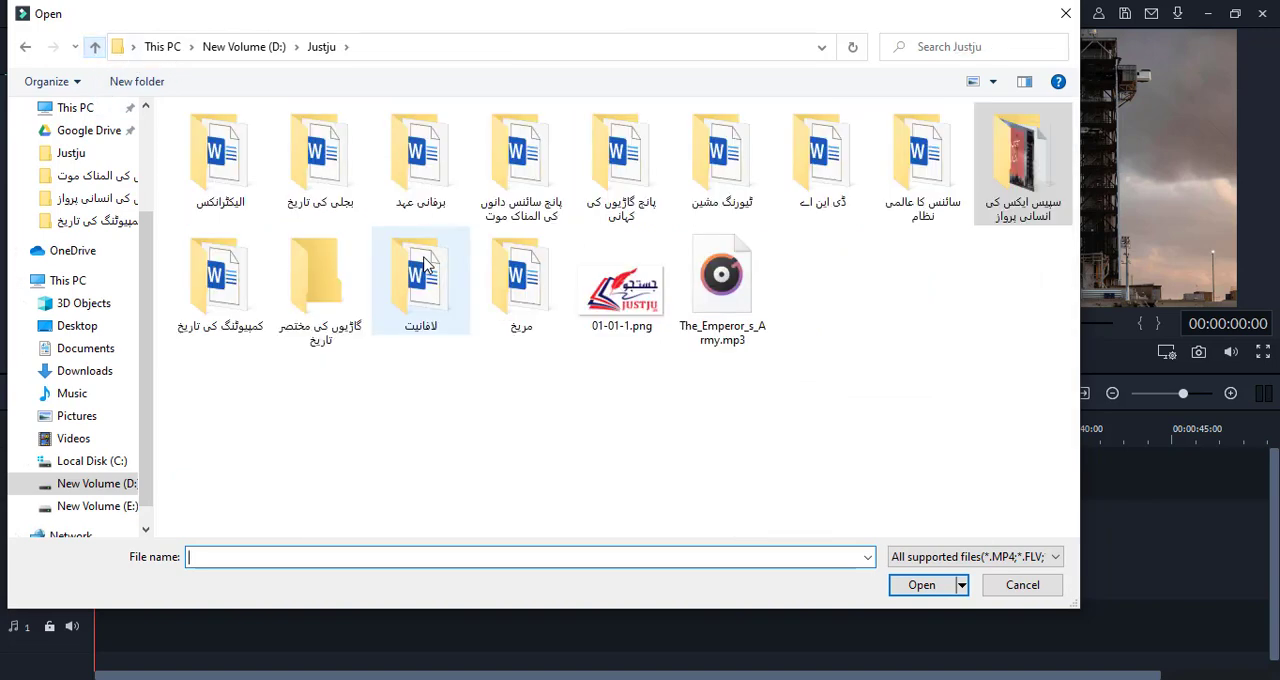
pyautogui.click(725, 303)
pyautogui.doubleClick(725, 303)
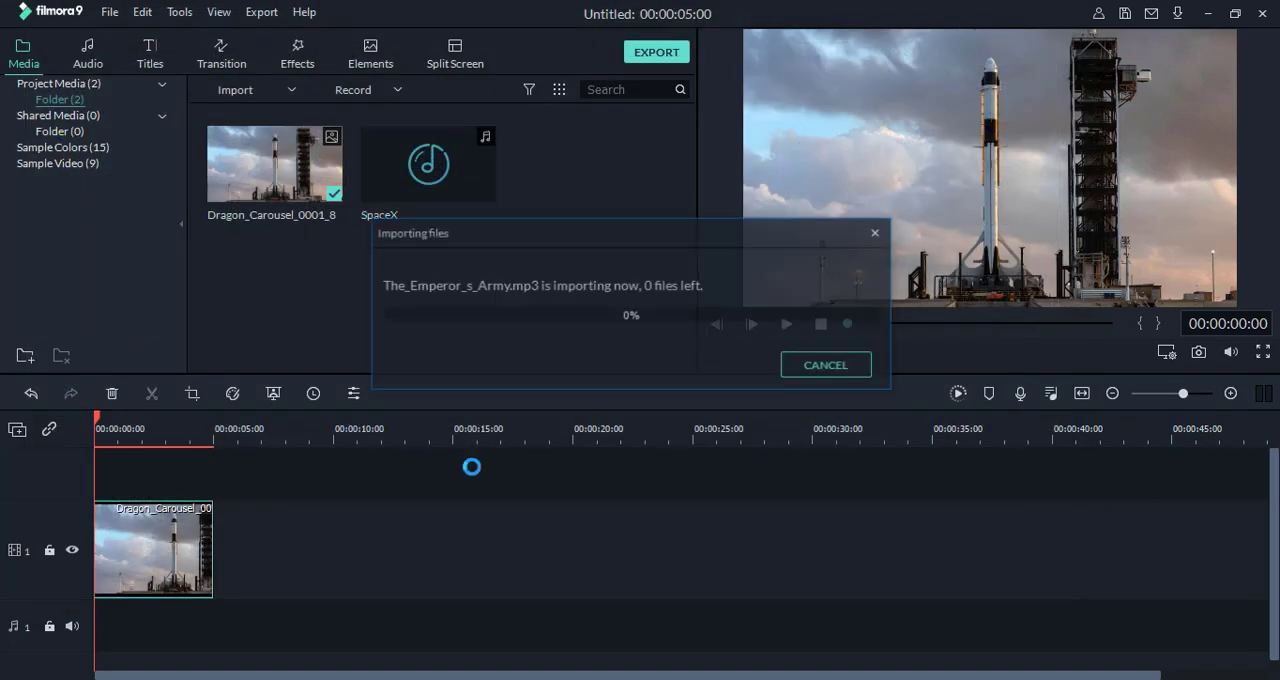
# Step: Add SpaceX to audio track 1 and The_Emperor_s_Army to audio track 2, both starting at 00:00:00:00, and select the music clip
pyautogui.click(428, 164)
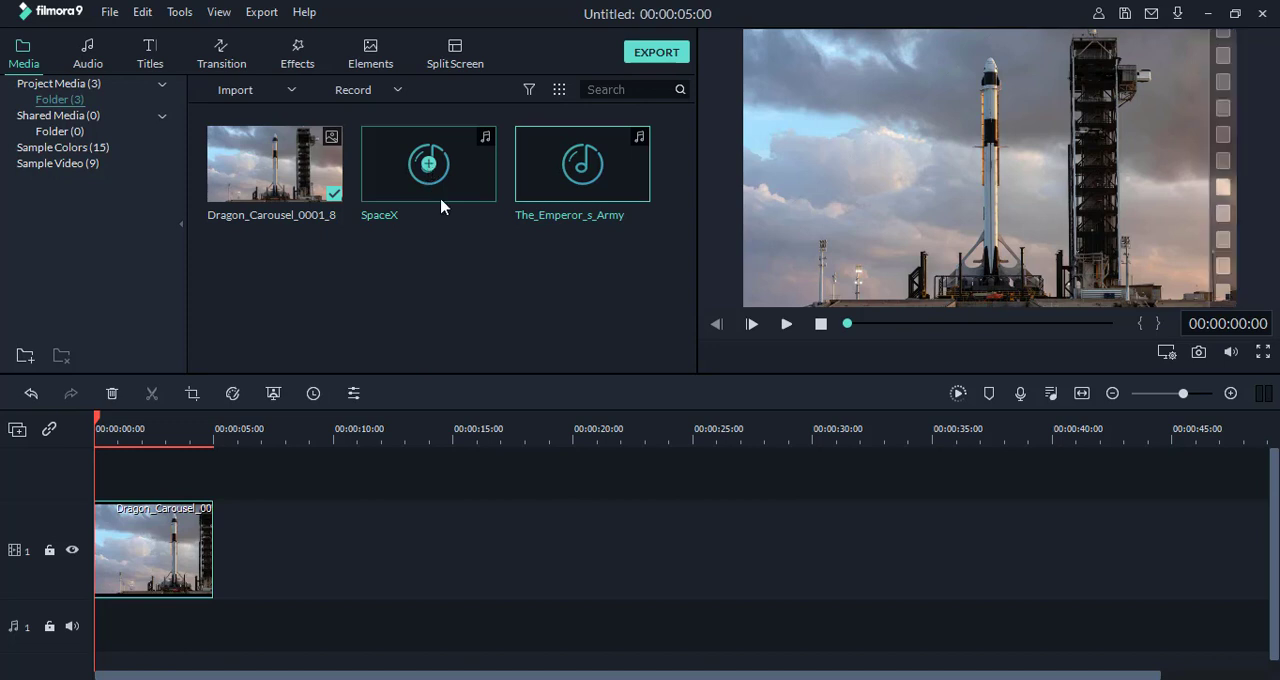
pyautogui.click(583, 164)
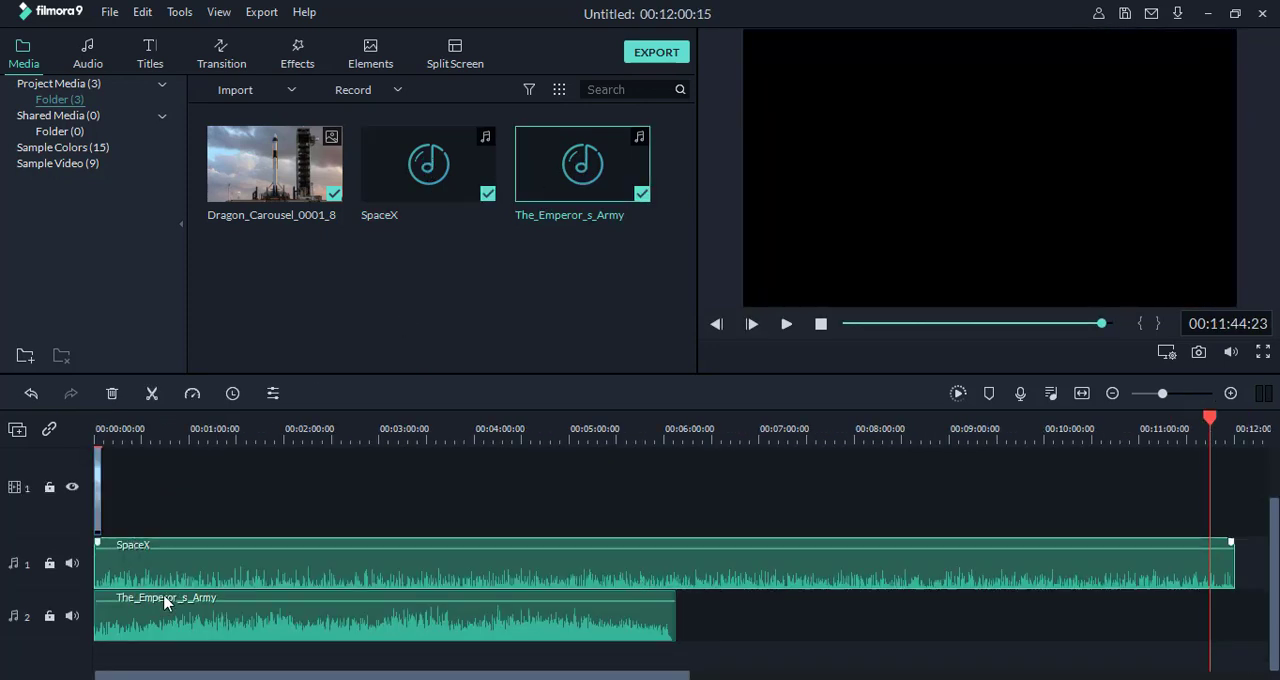
pyautogui.click(140, 617)
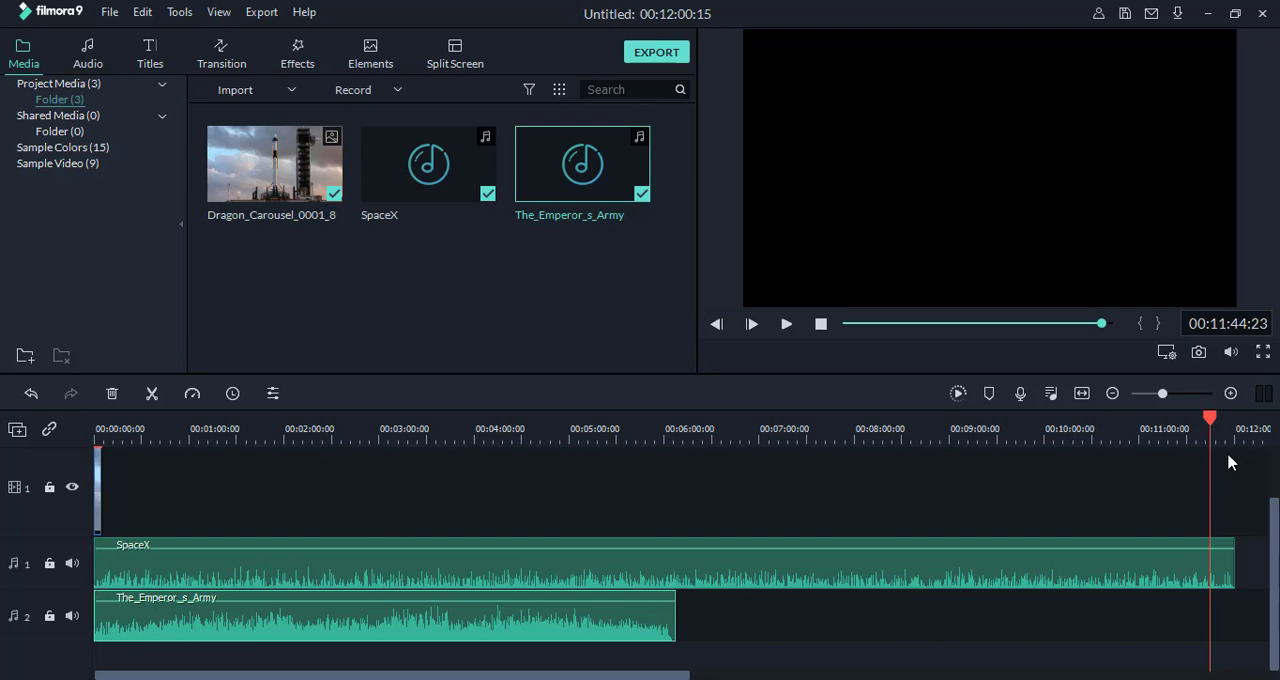
# Step: Play the timeline from its start for about 7 seconds to hear both audio tracks together, and stop playback
pyautogui.moveTo(1209, 424); pyautogui.dragTo(0, 437)
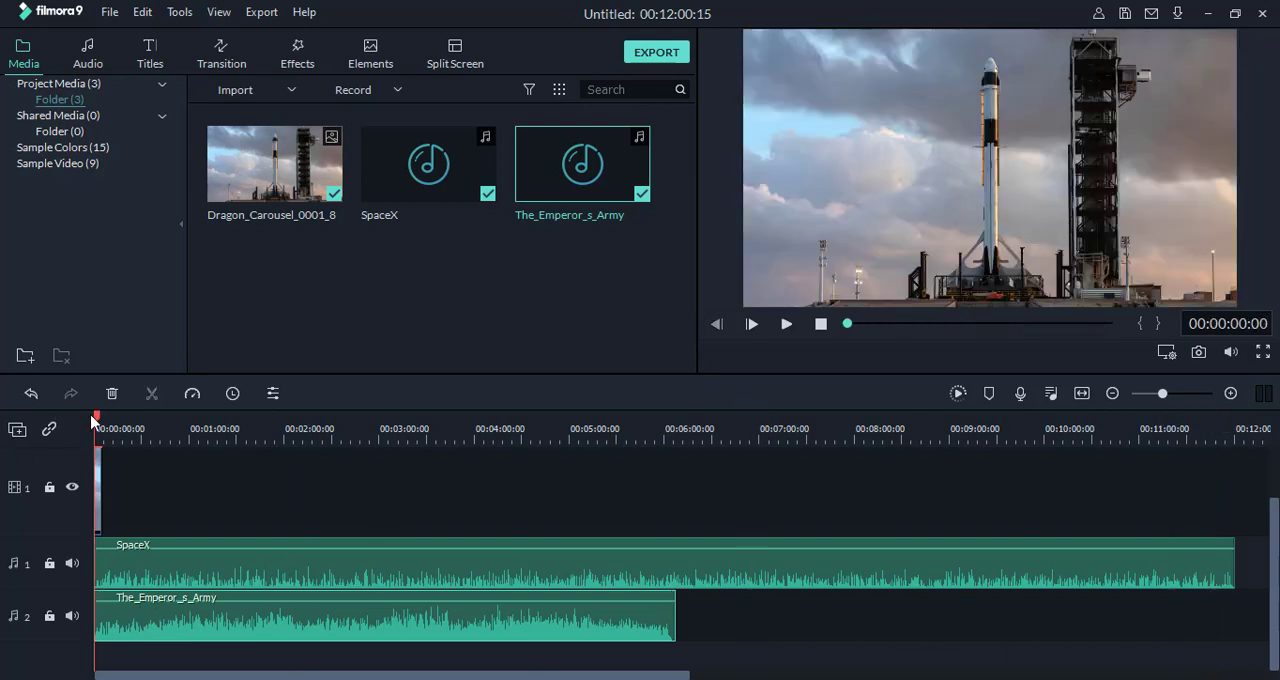
pyautogui.click(786, 326)
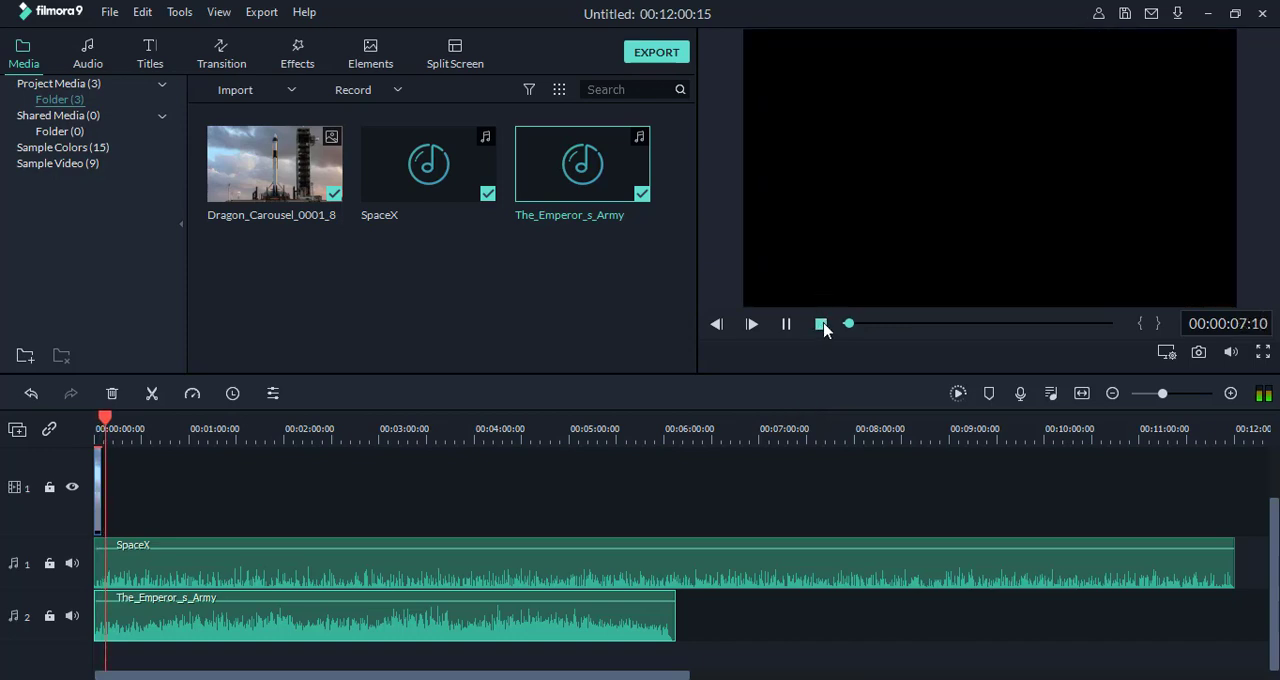
pyautogui.click(821, 325)
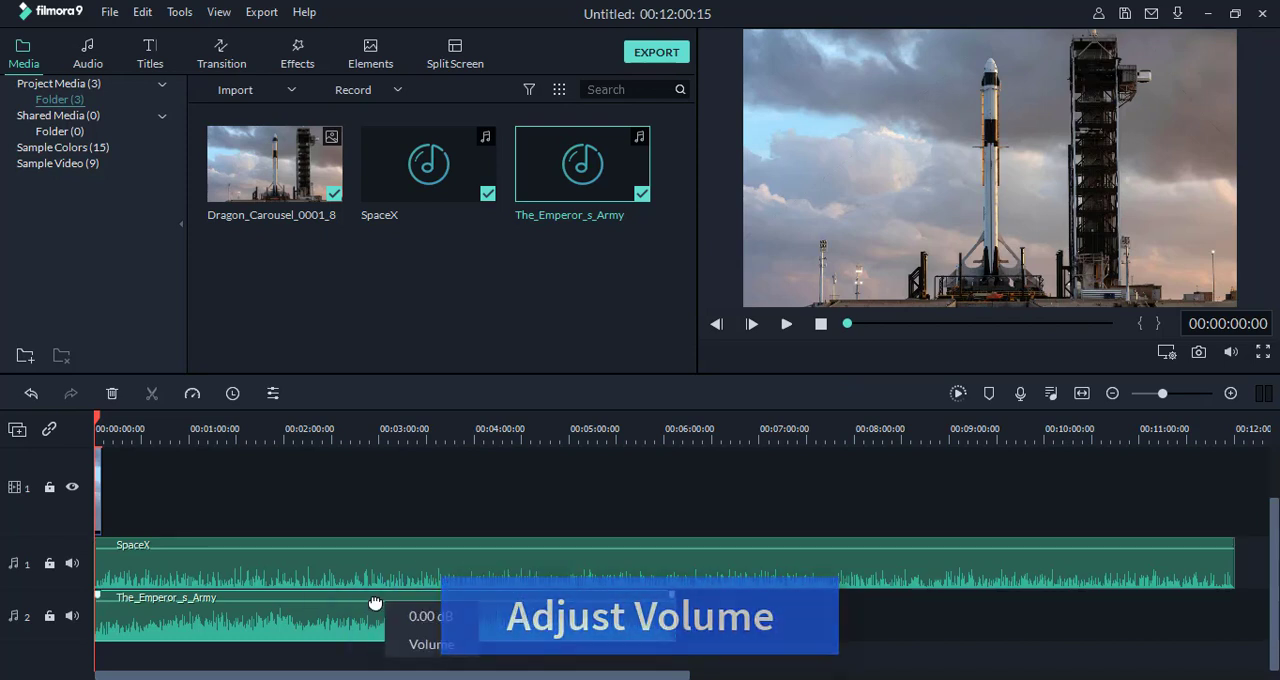
# Step: Lower the volume of The_Emperor_s_Army on audio track 2, play the start of the timeline to check it, and return to 00:00:00:00
pyautogui.moveTo(371, 604)
pyautogui.mouseDown()
pyautogui.moveTo(375, 617)
pyautogui.moveTo(375, 606)
pyautogui.mouseUp()
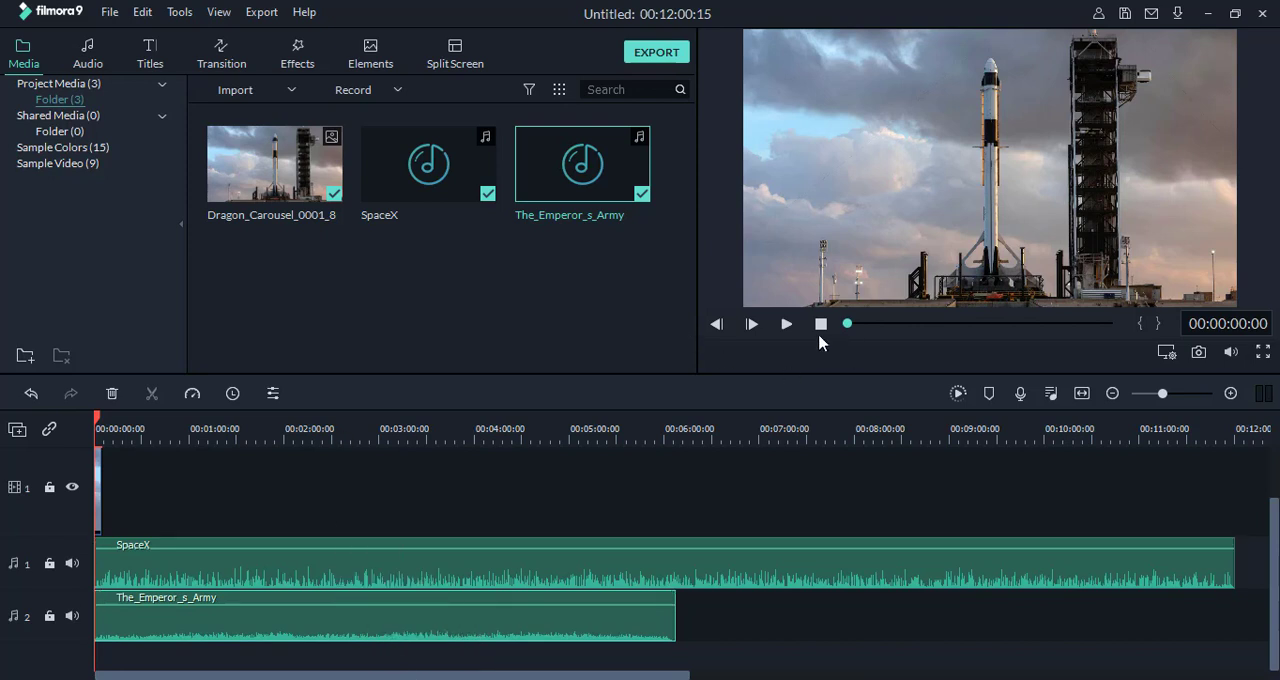
pyautogui.click(784, 324)
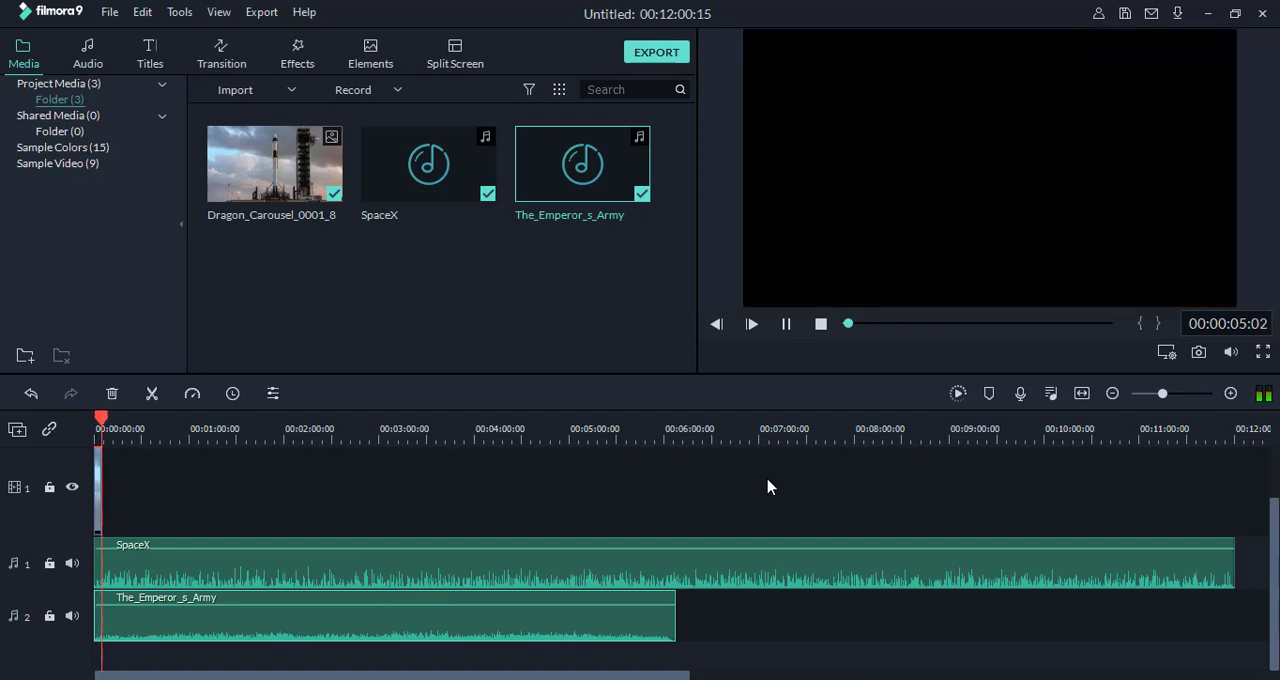
pyautogui.click(821, 323)
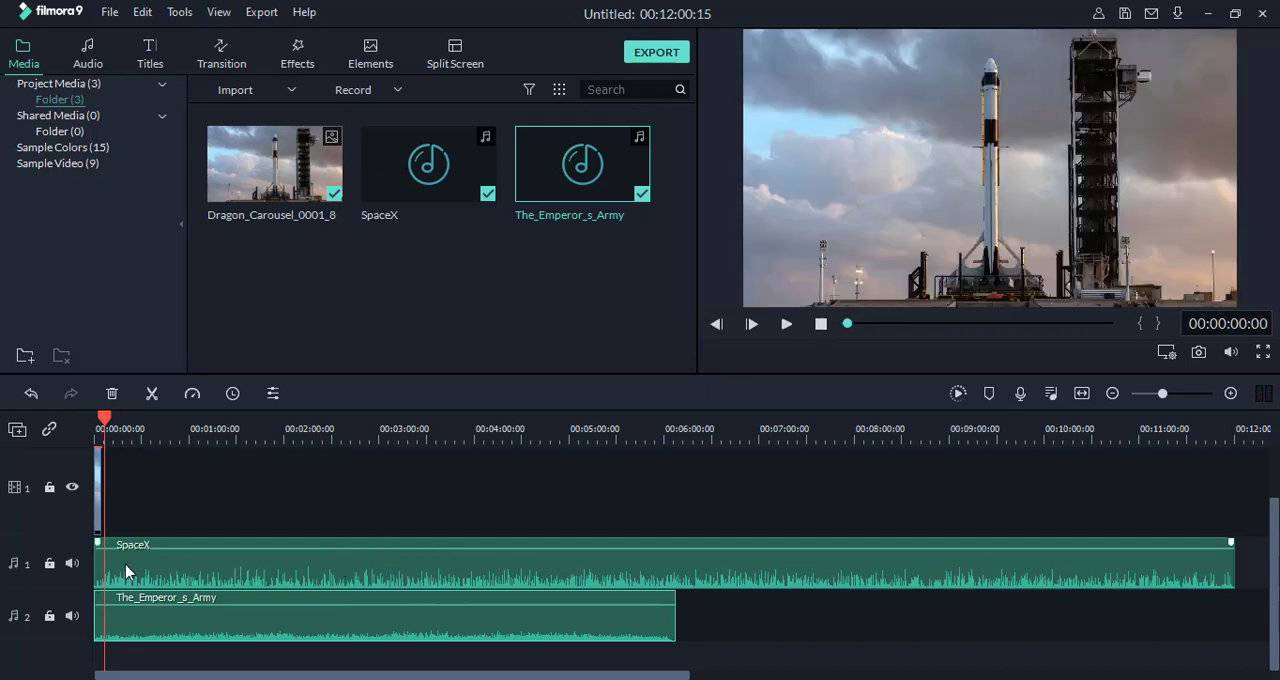
pyautogui.moveTo(104, 420); pyautogui.dragTo(96, 420)
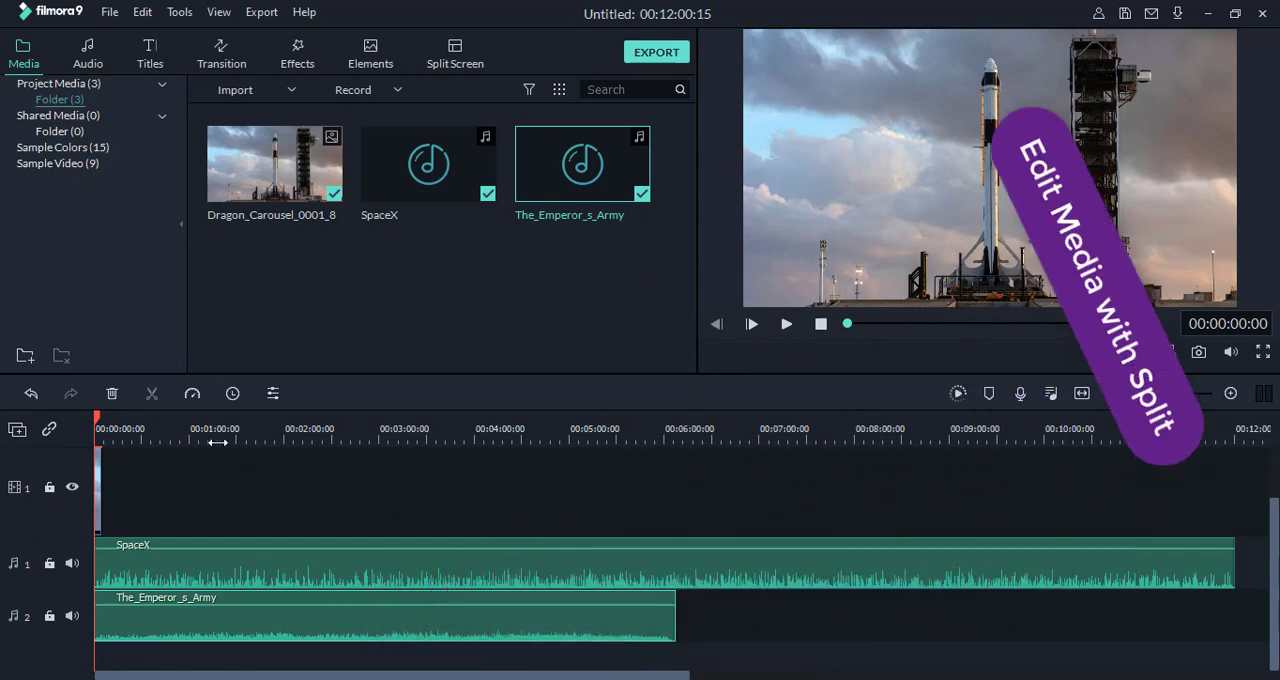
# Step: Play the timeline from its start for about 6 seconds to listen to the opening of the SpaceX narration, and stop playback
pyautogui.scroll(5, 394, 457)
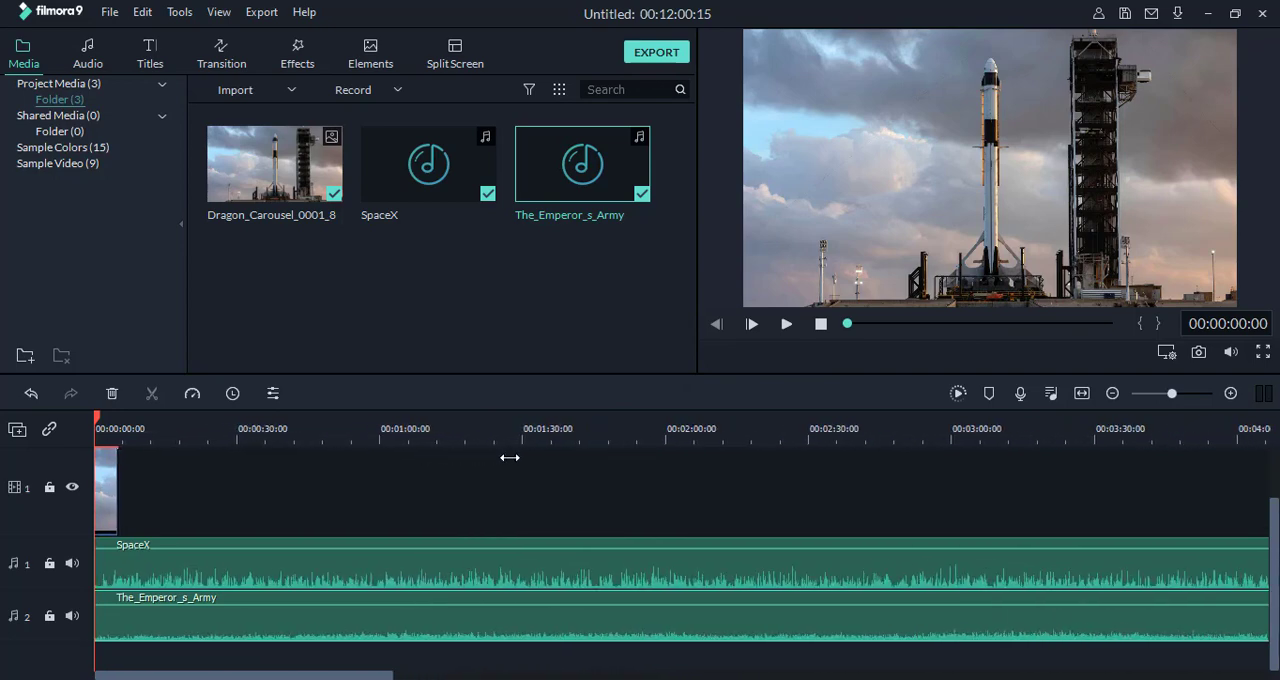
pyautogui.scroll(2, 628, 455)
pyautogui.moveTo(204, 440); pyautogui.dragTo(896, 436)
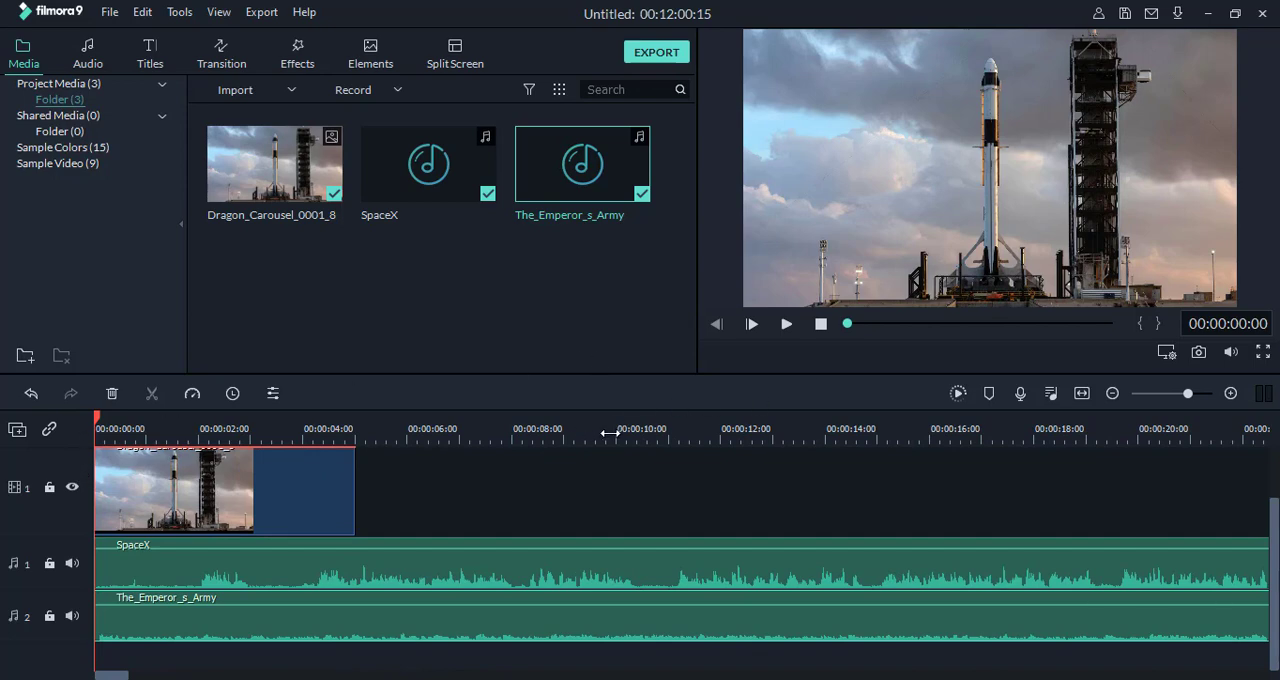
pyautogui.click(787, 325)
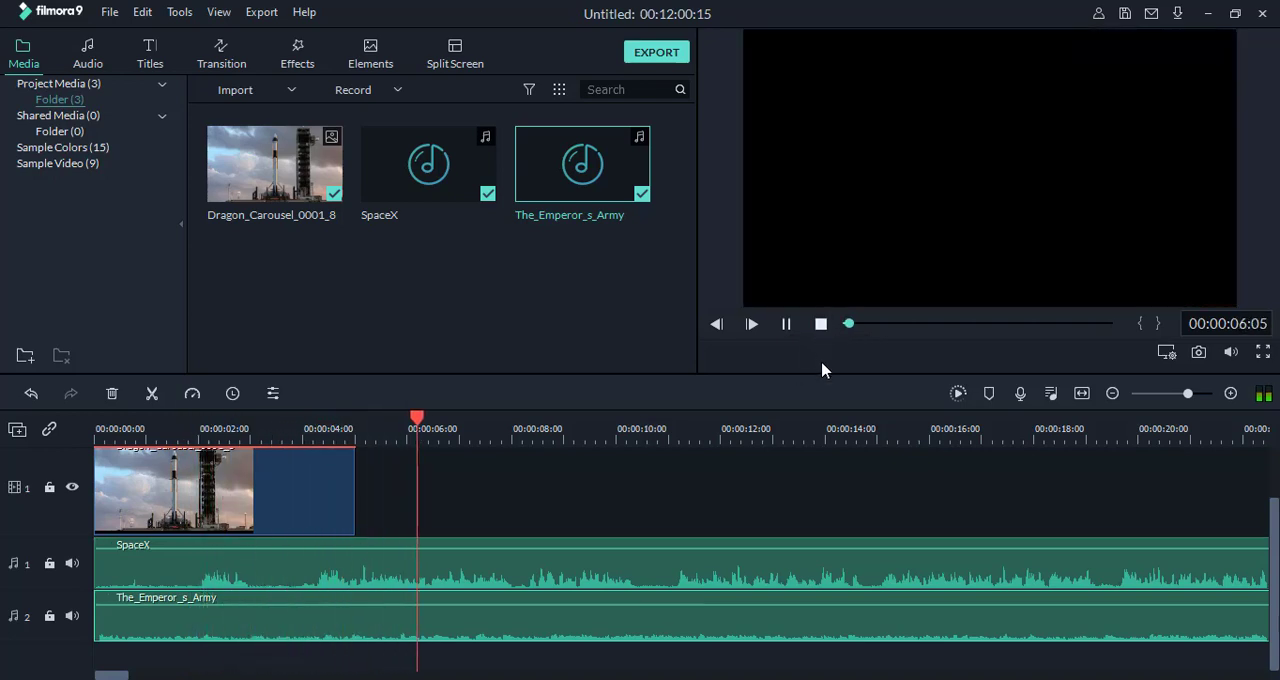
pyautogui.click(821, 325)
# Step: Split the SpaceX clip at 00:00:04:03 and delete its first part, checking the trimmed opening with about 3 seconds of playback
pyautogui.moveTo(97, 425); pyautogui.dragTo(311, 457)
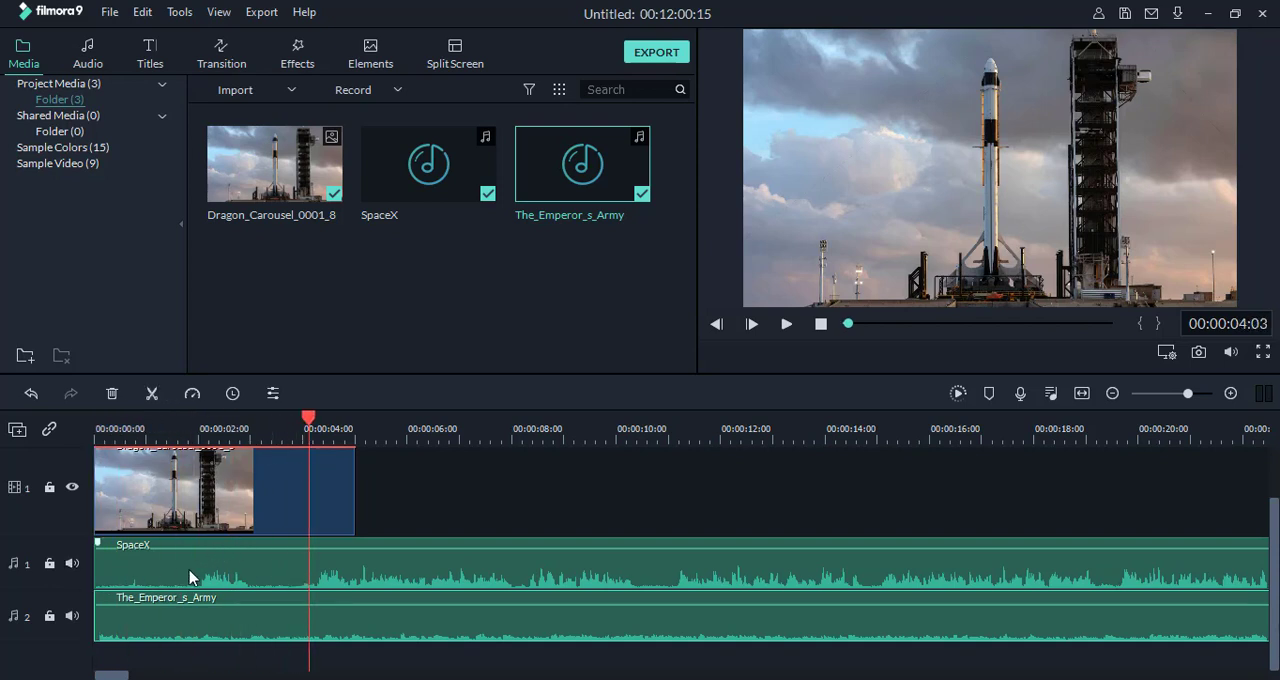
pyautogui.click(123, 572)
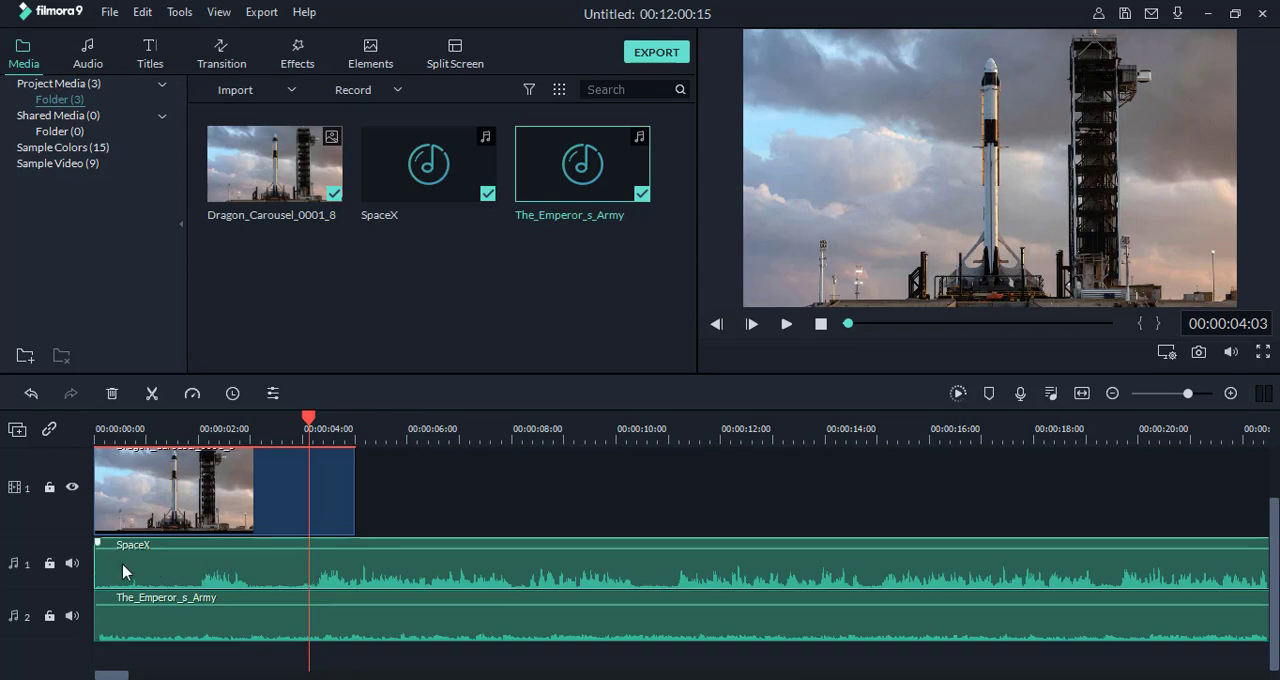
pyautogui.click(152, 395)
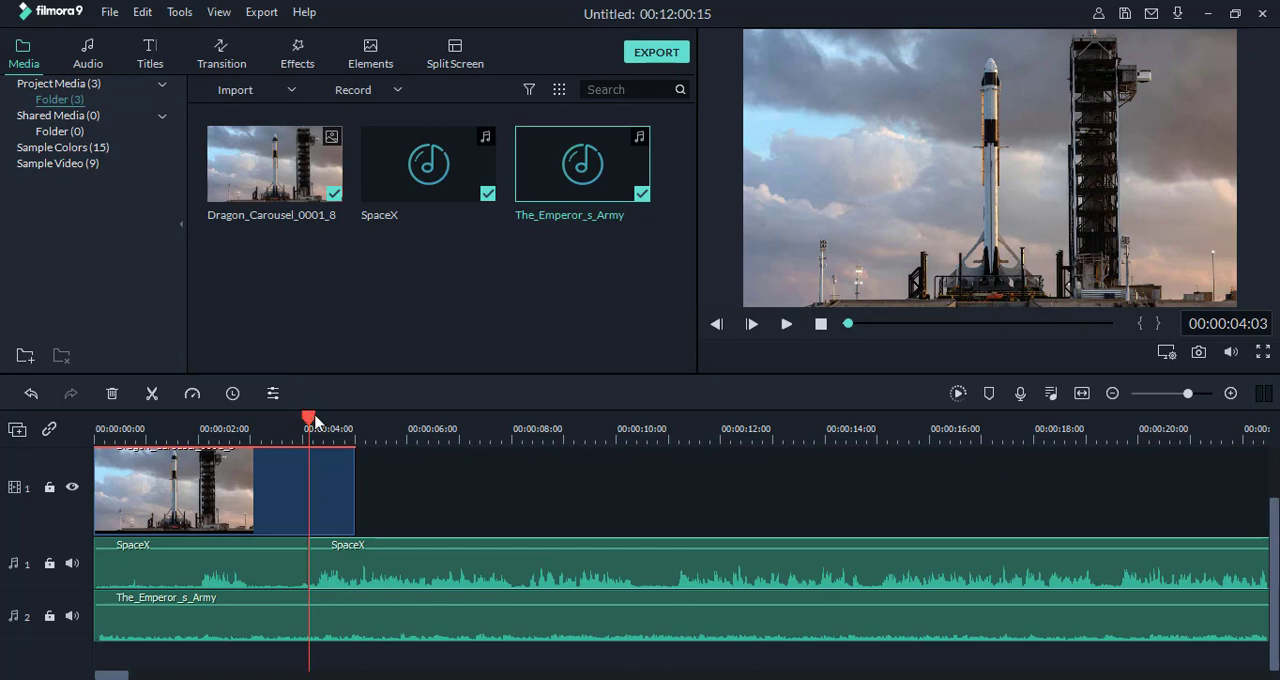
pyautogui.click(376, 428)
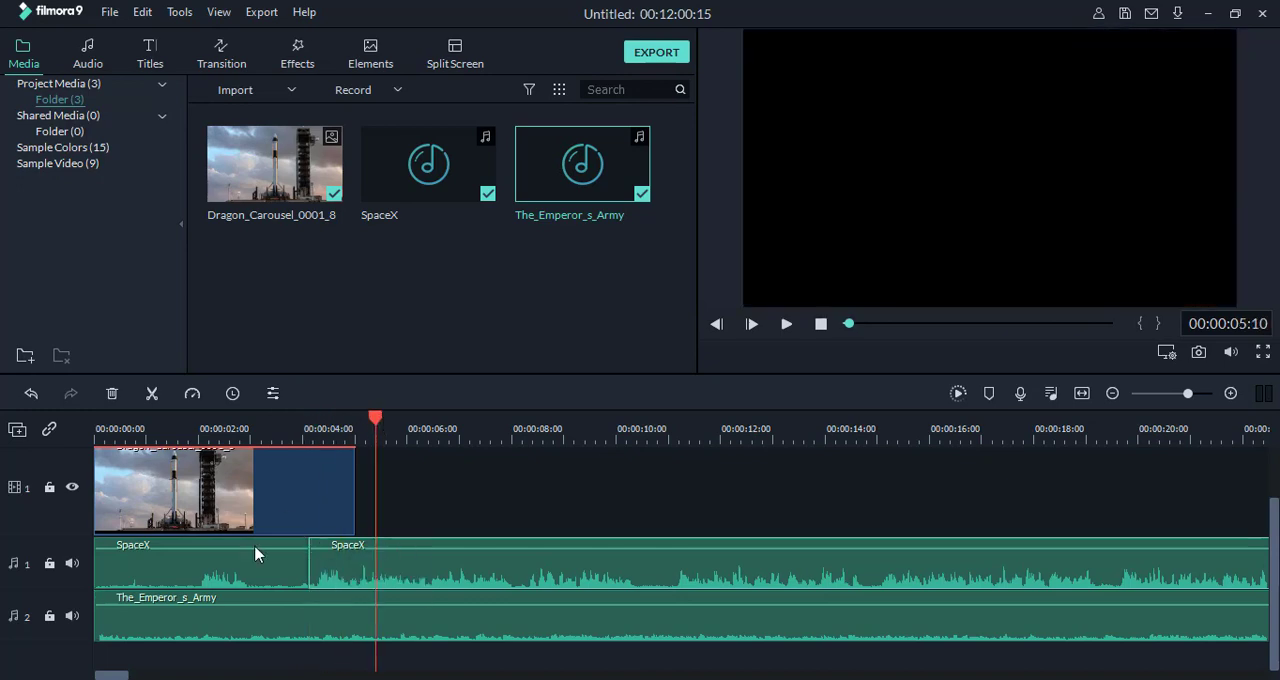
pyautogui.rightClick(211, 572)
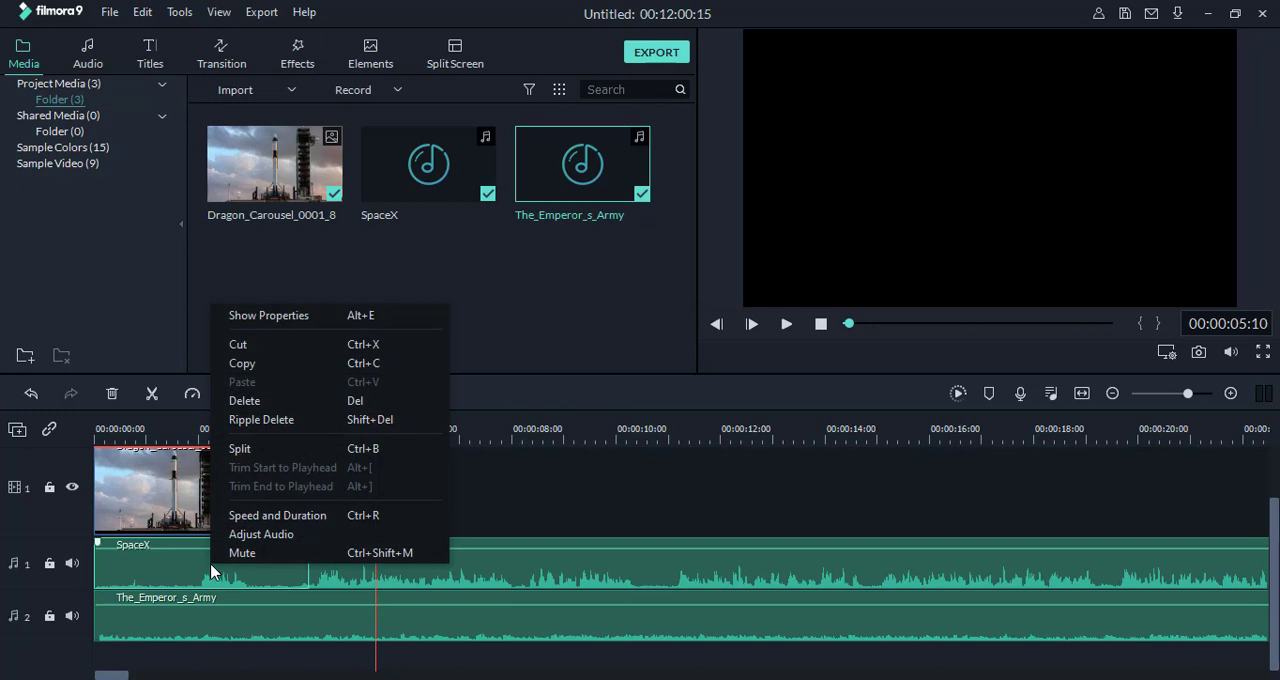
pyautogui.click(240, 401)
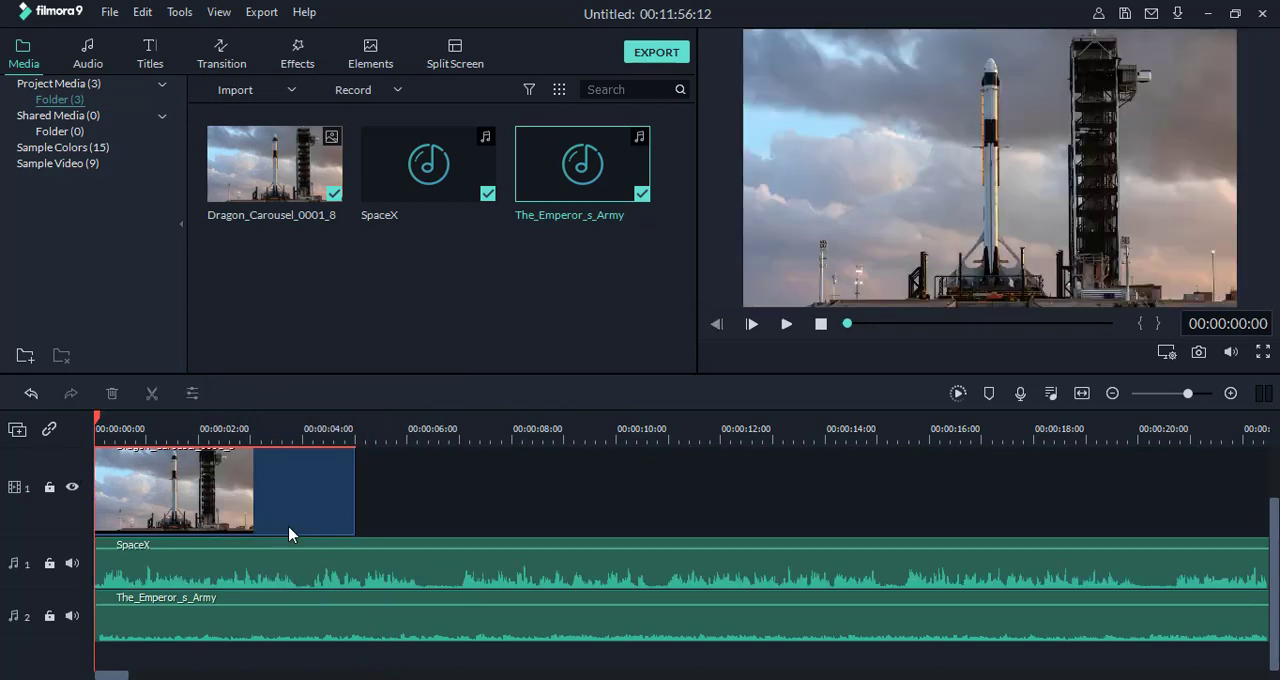
pyautogui.click(787, 325)
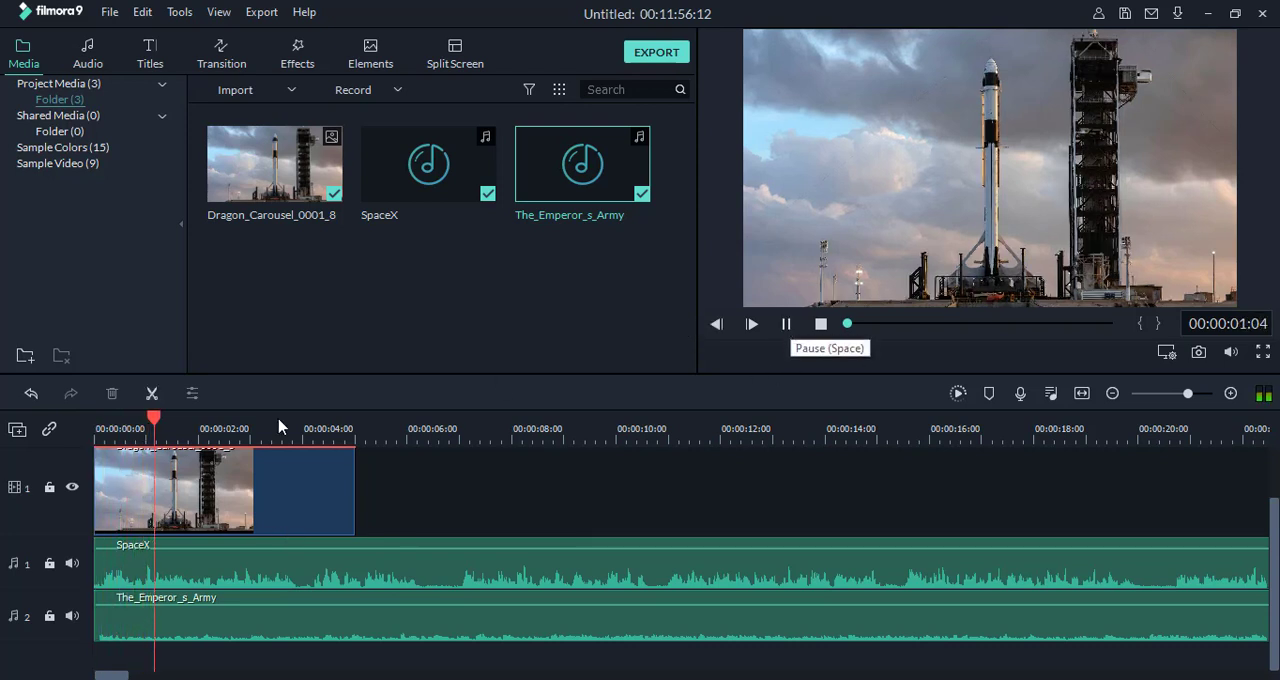
pyautogui.click(786, 324)
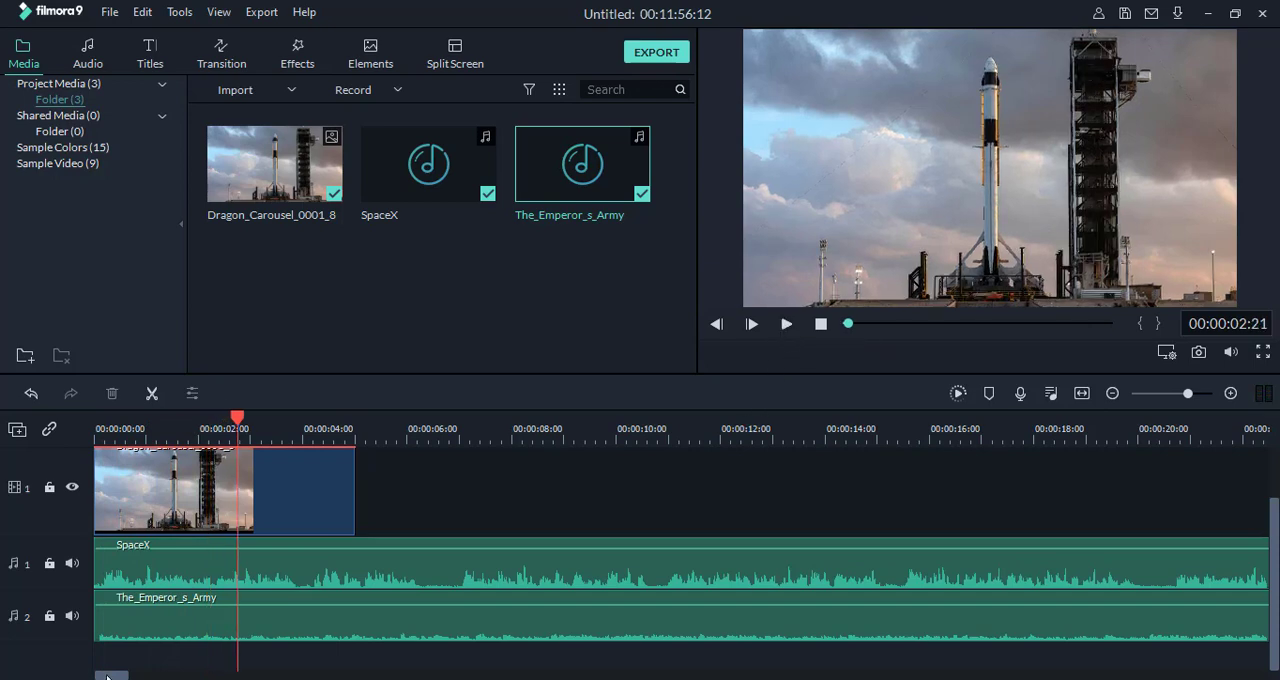
# Step: Play the timeline across the end of The_Emperor_s_Army on audio track 2, near the 6-minute mark, and stop playback
pyautogui.moveTo(107, 677); pyautogui.dragTo(109, 678)
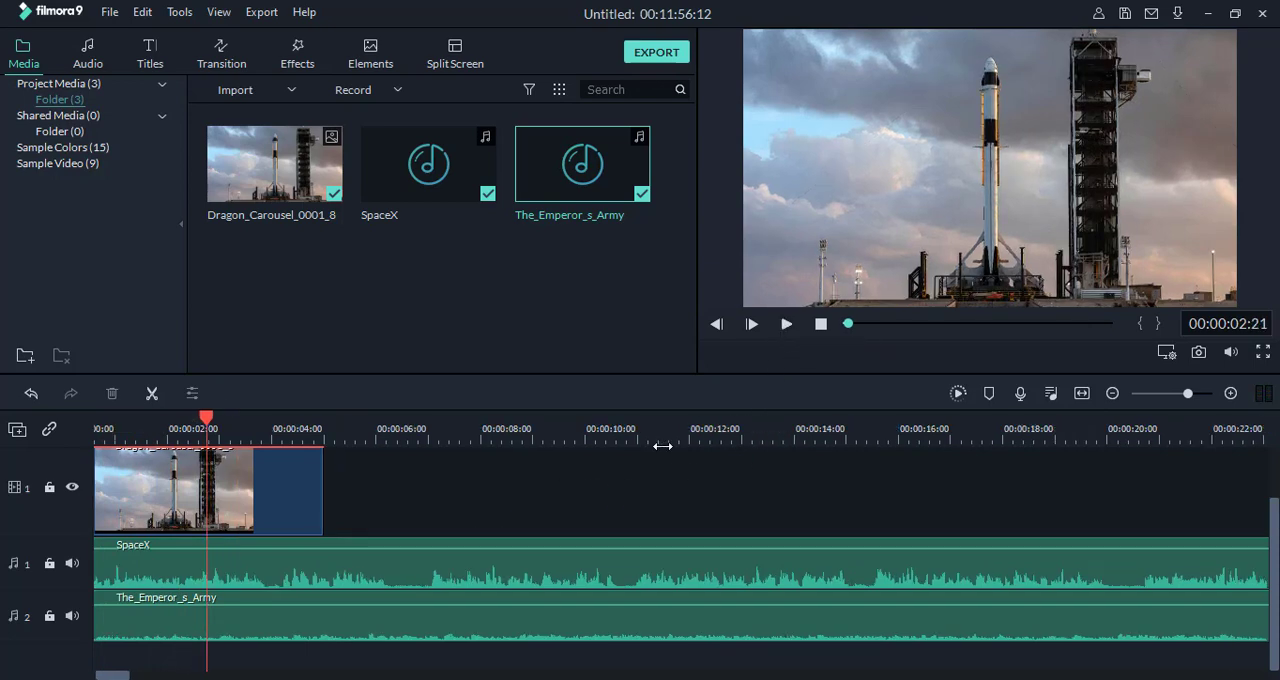
pyautogui.moveTo(662, 446); pyautogui.dragTo(389, 463)
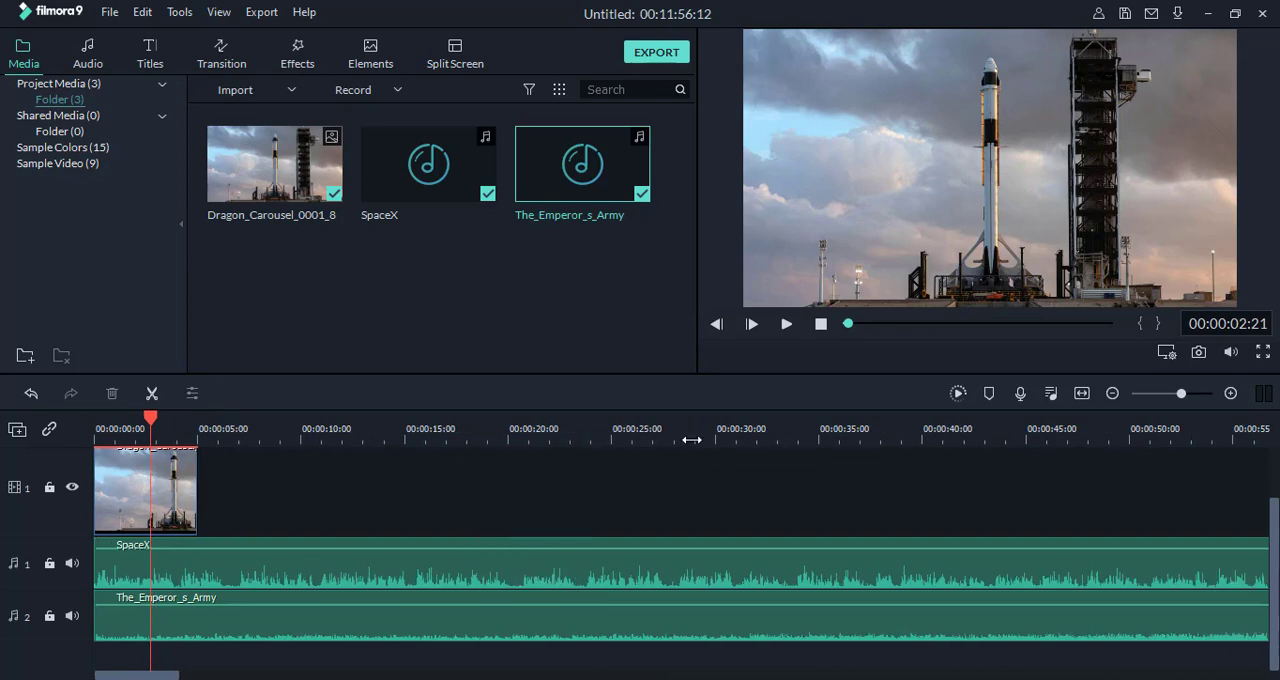
pyautogui.moveTo(691, 440); pyautogui.dragTo(294, 445)
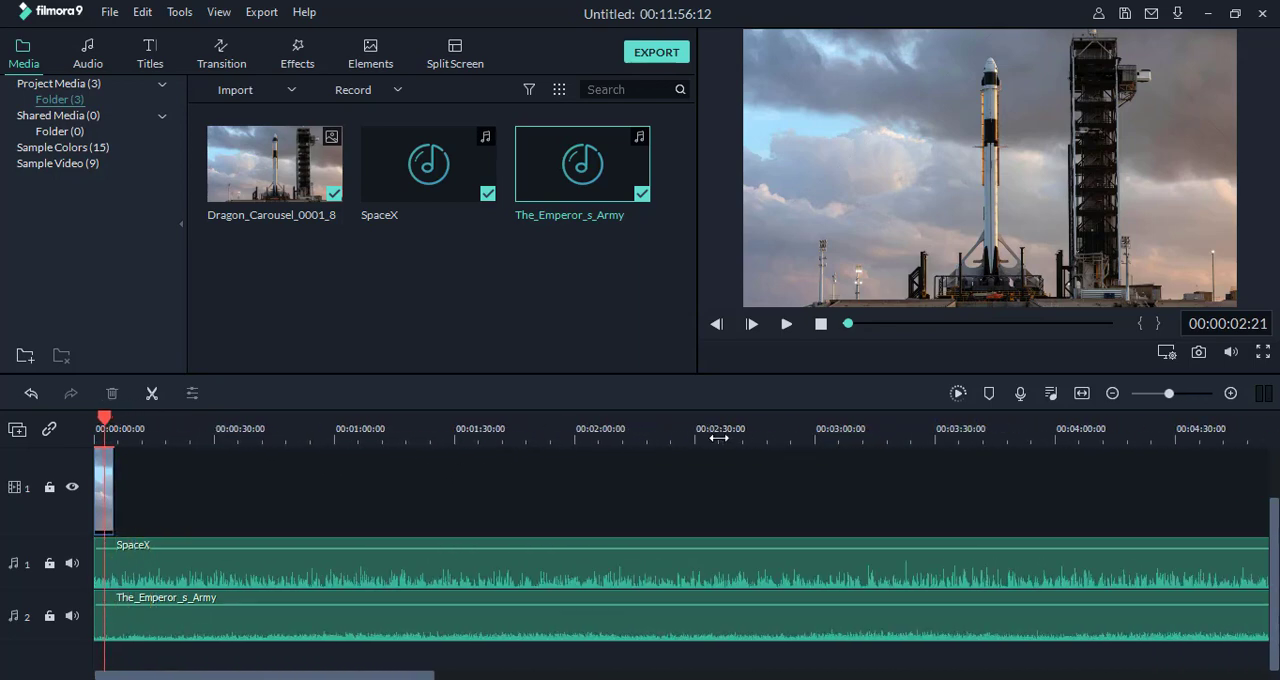
pyautogui.moveTo(719, 437); pyautogui.dragTo(350, 430)
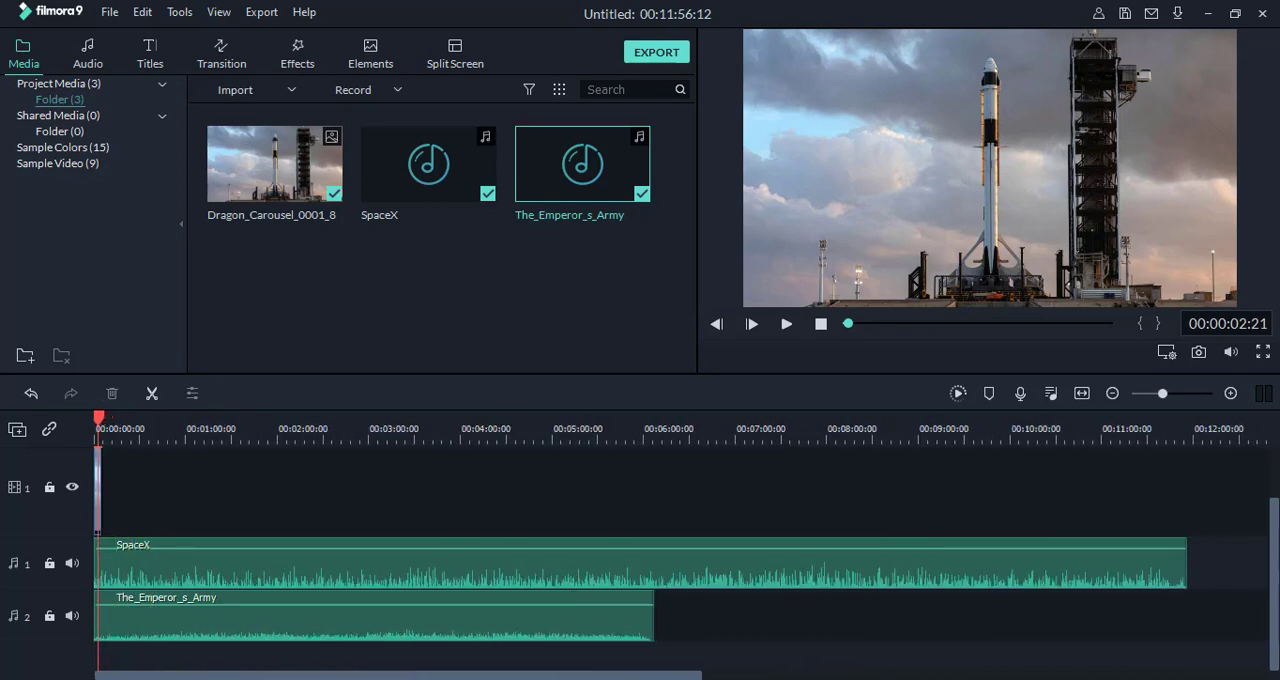
pyautogui.click(638, 626)
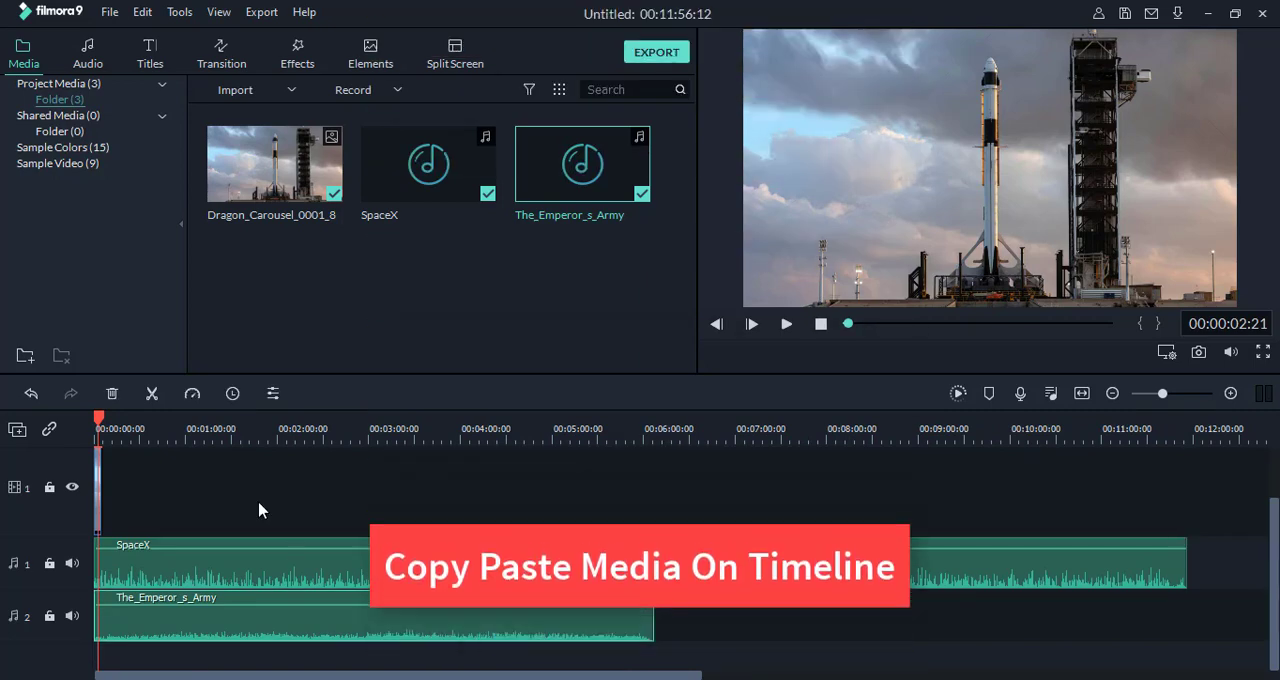
pyautogui.moveTo(101, 421); pyautogui.dragTo(528, 606)
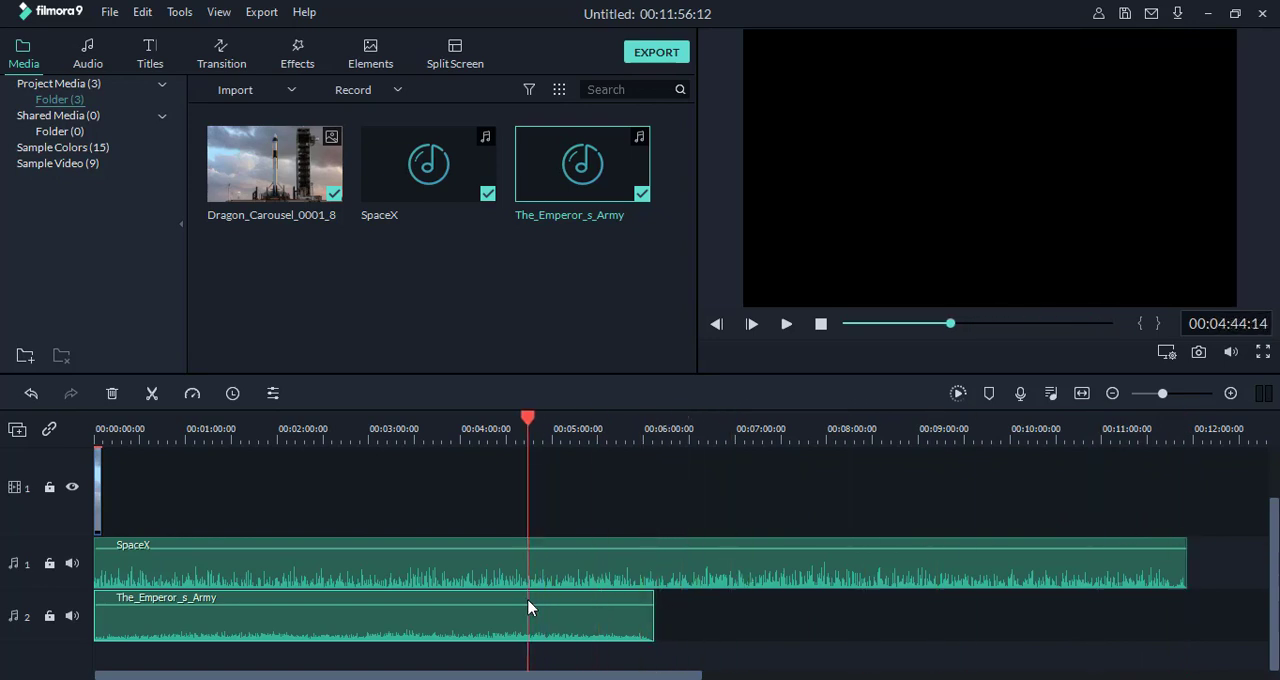
pyautogui.click(484, 618)
pyautogui.click(548, 473)
pyautogui.moveTo(527, 422); pyautogui.dragTo(641, 462)
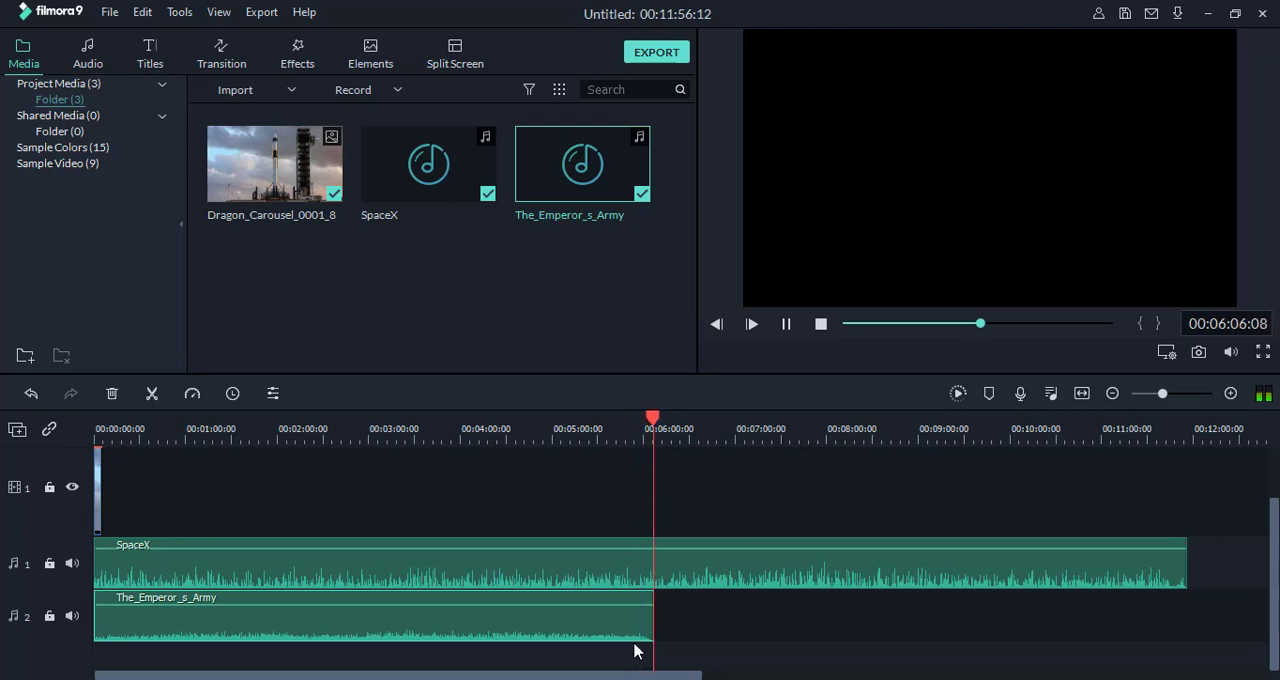
pyautogui.click(820, 325)
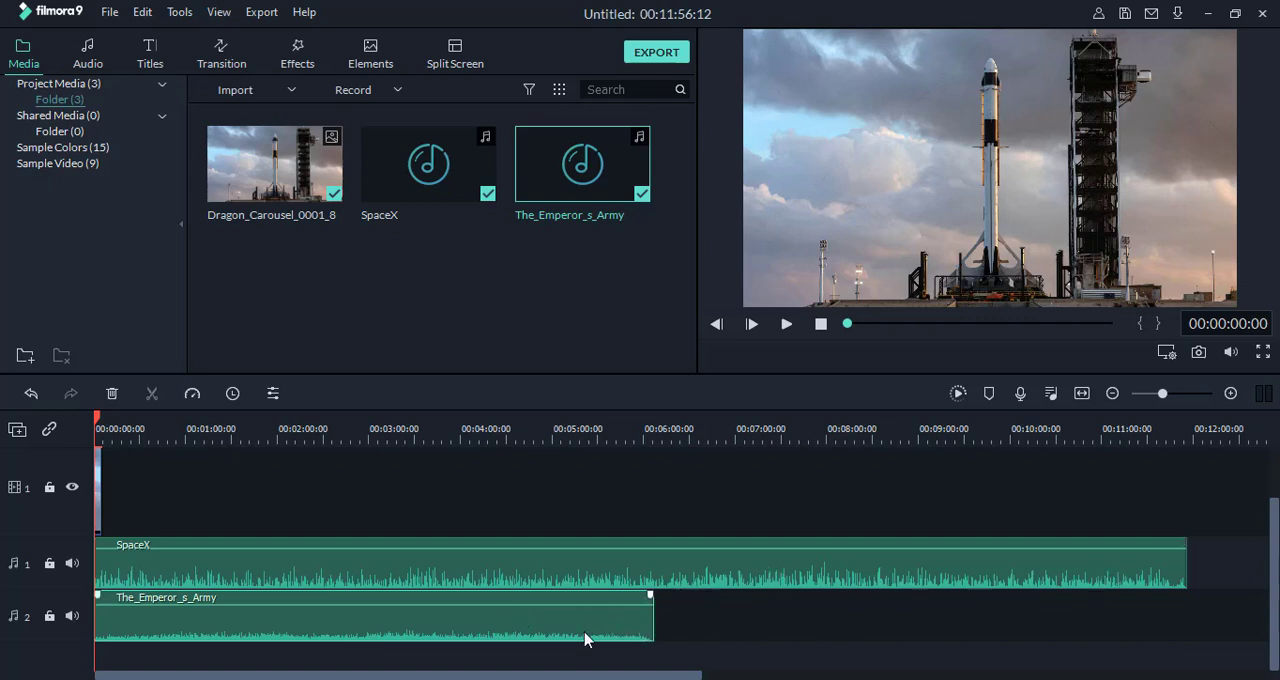
# Step: Paste a copy of The_Emperor_s_Army directly after the original on audio track 2, and move the SpaceX clip back to 00:00:00:00
pyautogui.rightClick(522, 628)
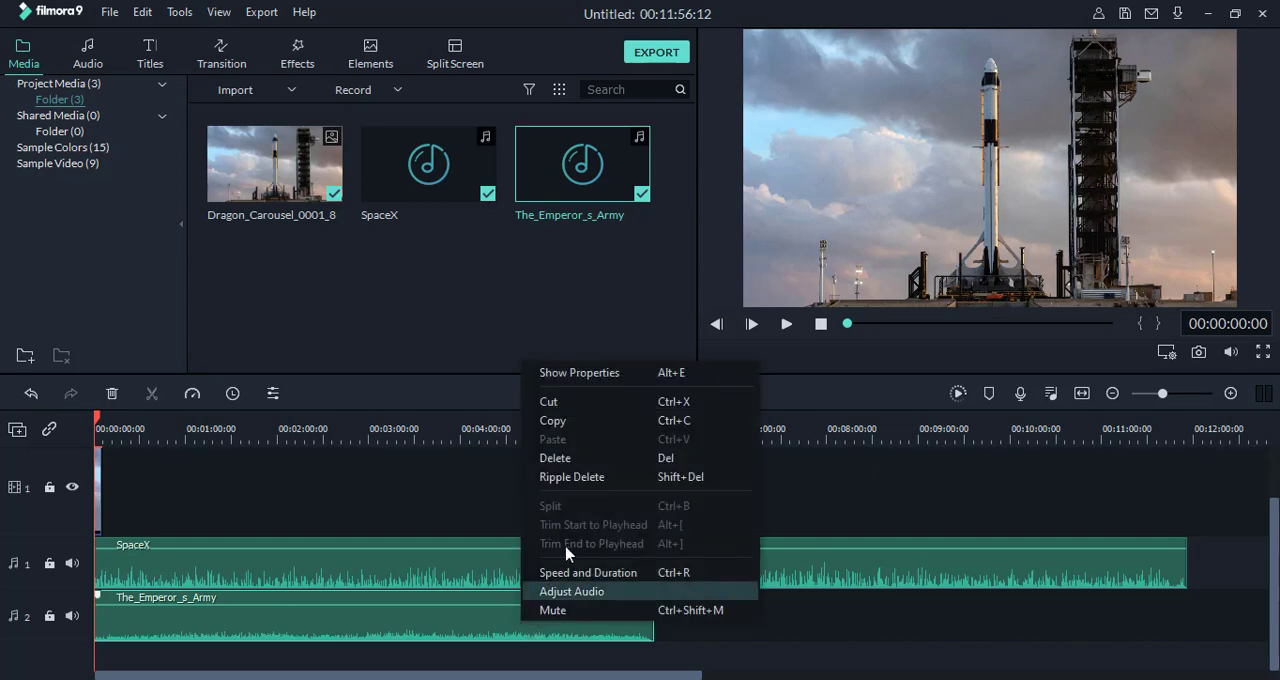
pyautogui.click(563, 417)
pyautogui.rightClick(670, 624)
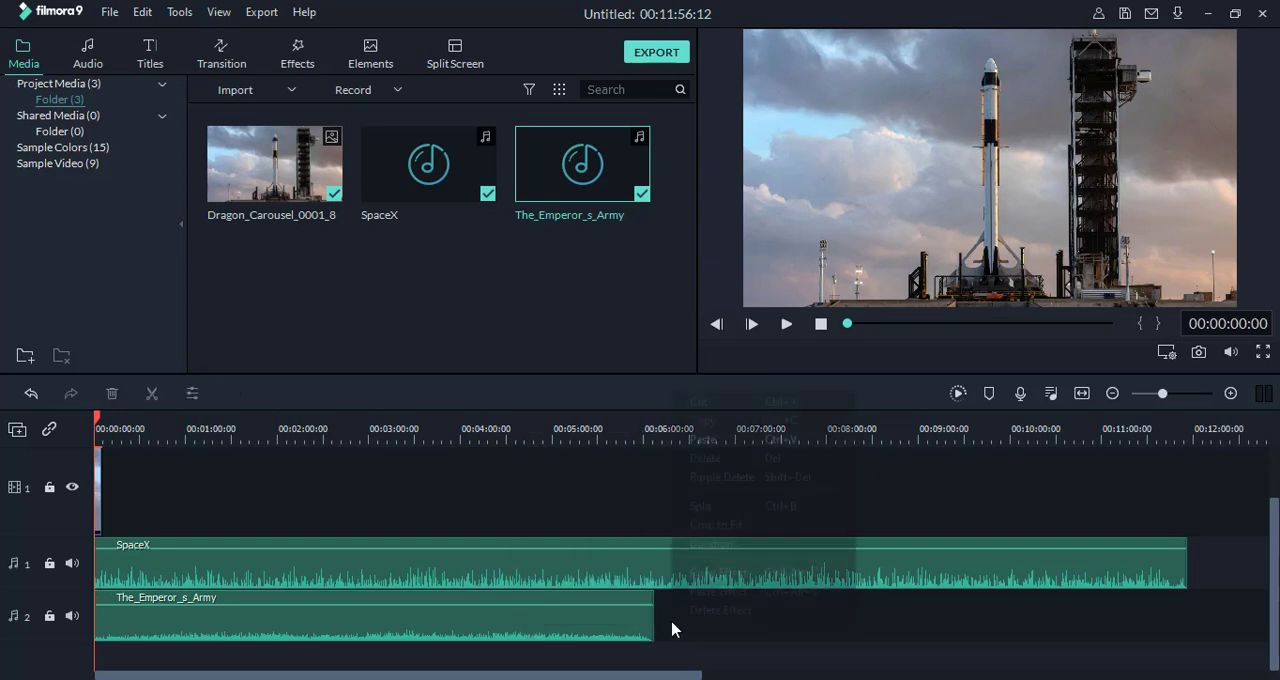
pyautogui.click(718, 440)
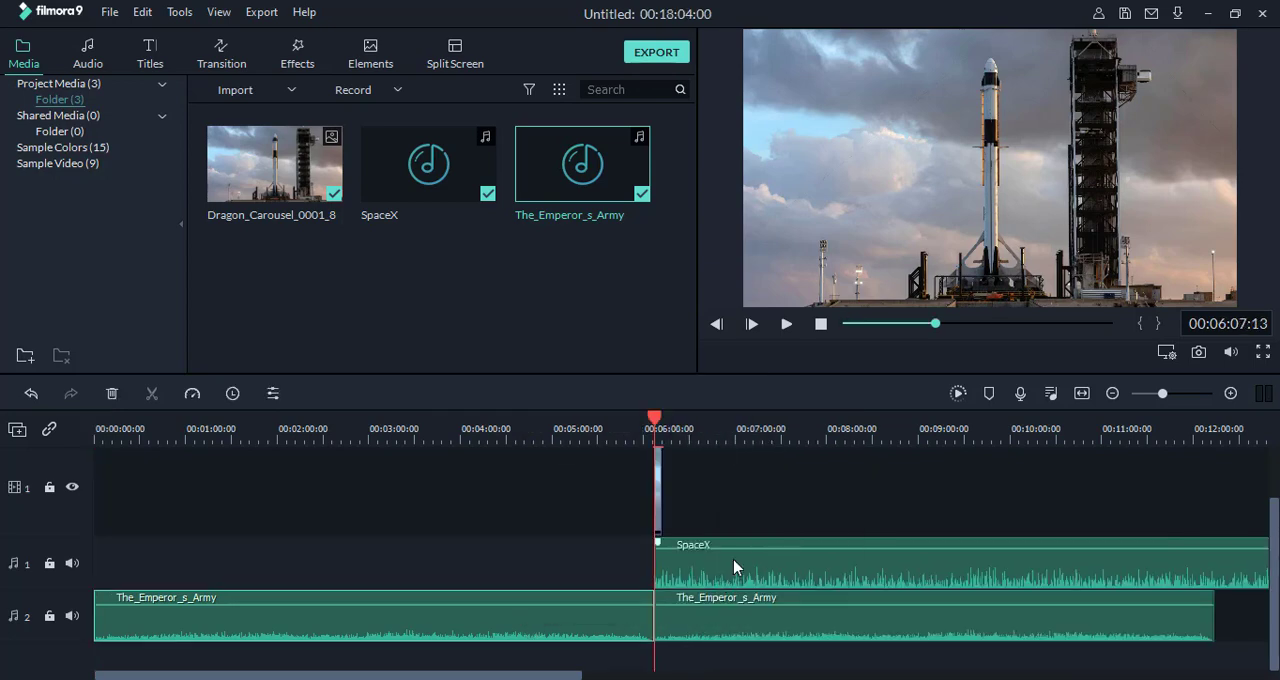
pyautogui.moveTo(1014, 578); pyautogui.dragTo(403, 594)
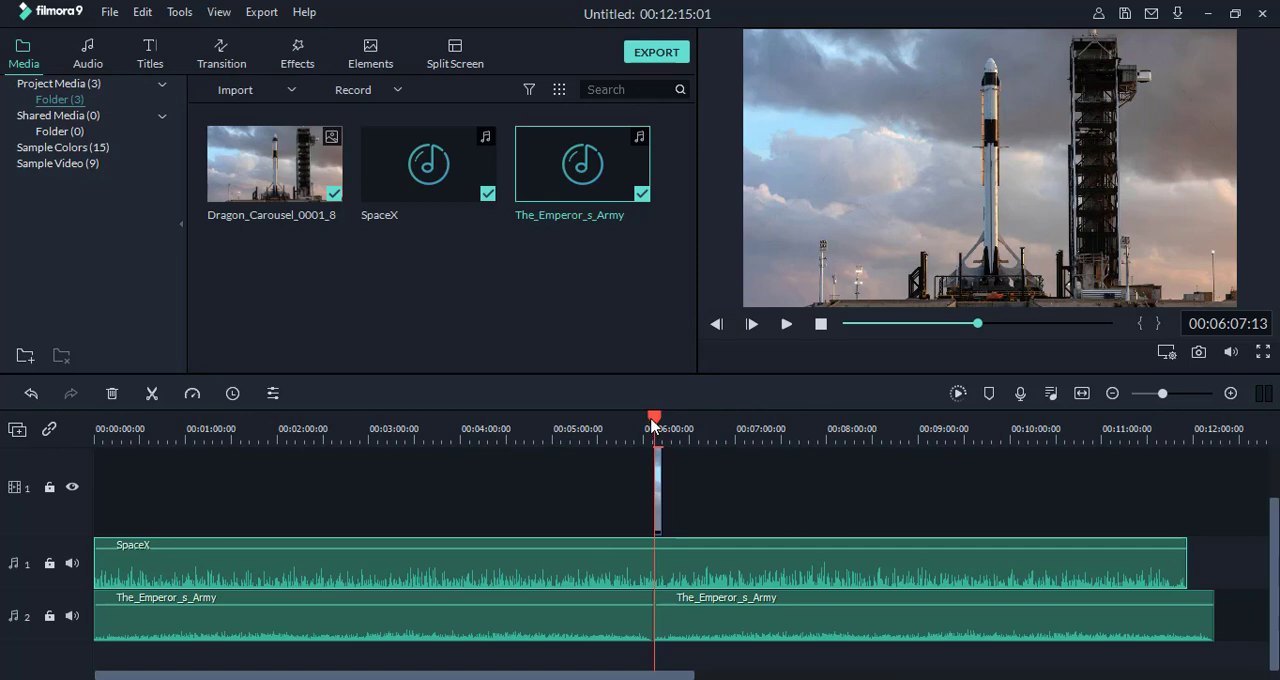
# Step: Play the timeline from 00:06:03:21 across the join between the two music clips for about 7 seconds, and stop playback
pyautogui.moveTo(651, 425); pyautogui.dragTo(650, 423)
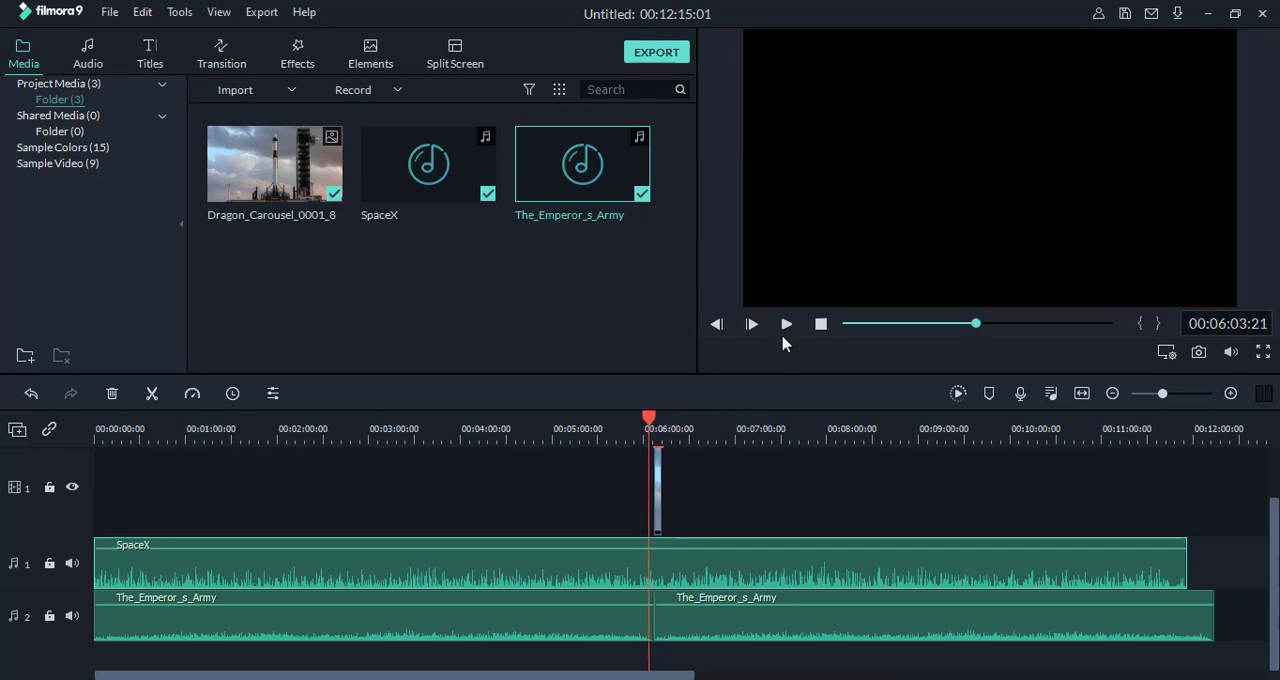
pyautogui.press('space')
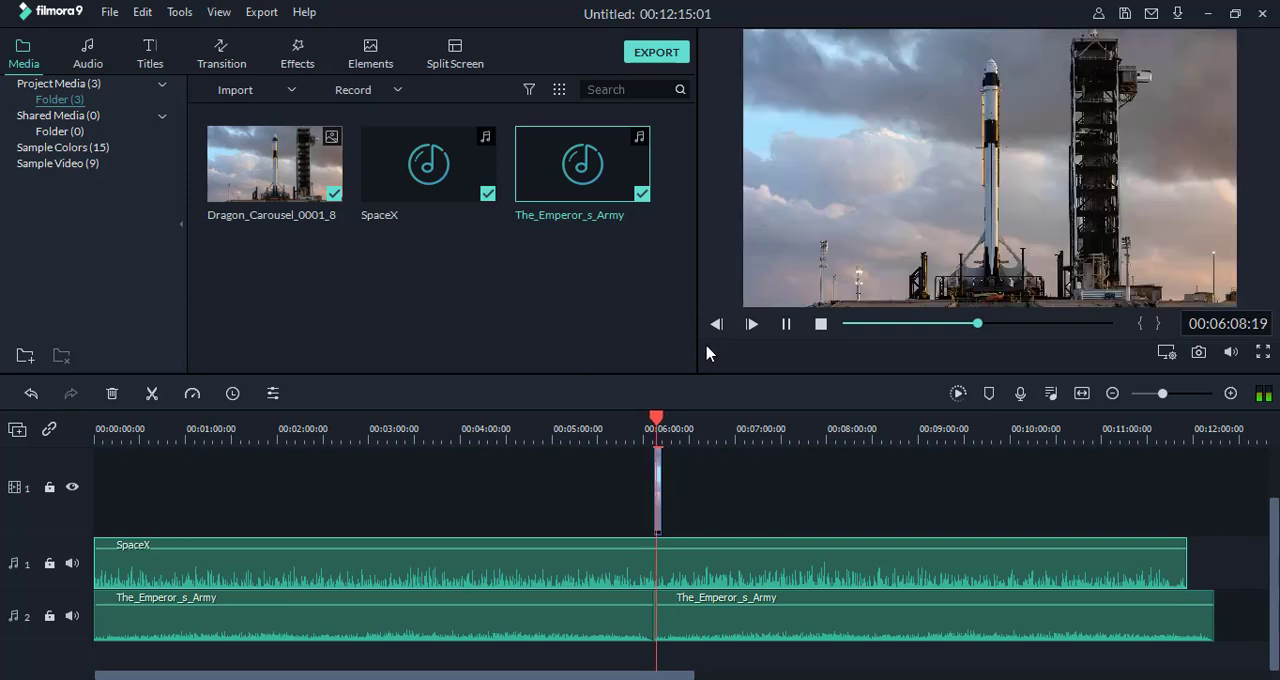
pyautogui.click(822, 325)
# Step: Split the second The_Emperor_s_Army clip at 00:11:56:00, where the SpaceX clip ends, and delete the leftover piece
pyautogui.moveTo(662, 424); pyautogui.dragTo(1189, 496)
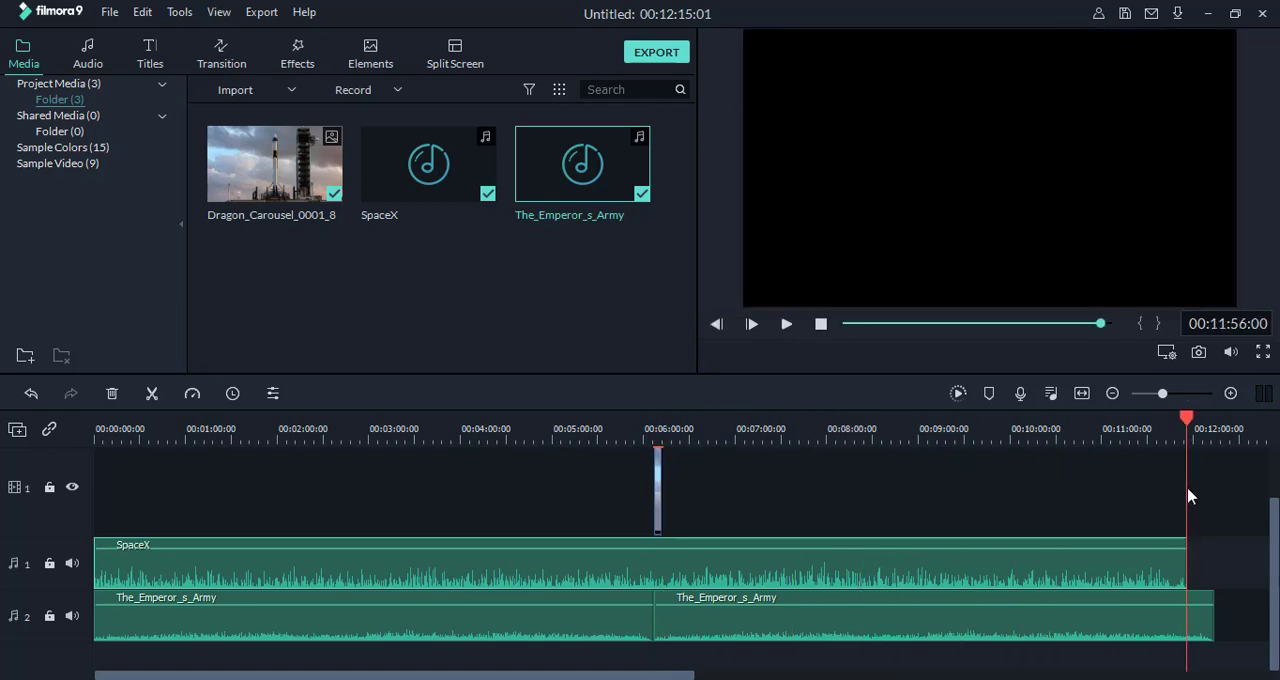
pyautogui.click(1208, 630)
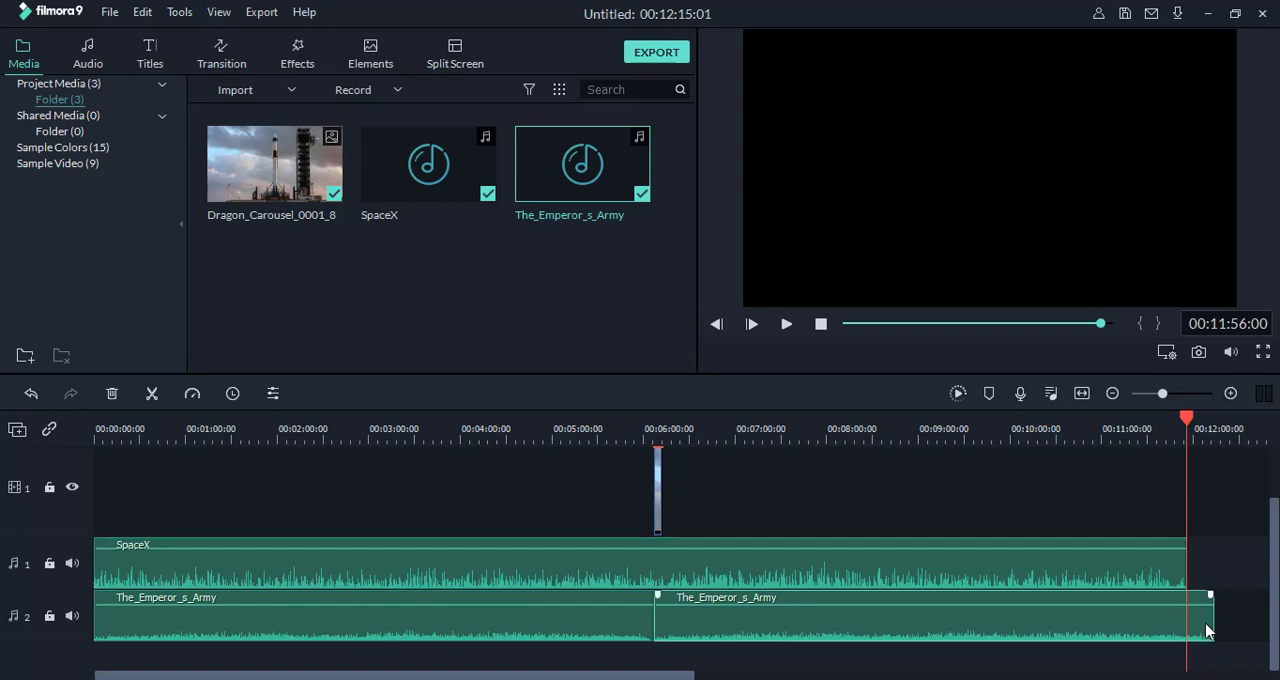
pyautogui.click(152, 394)
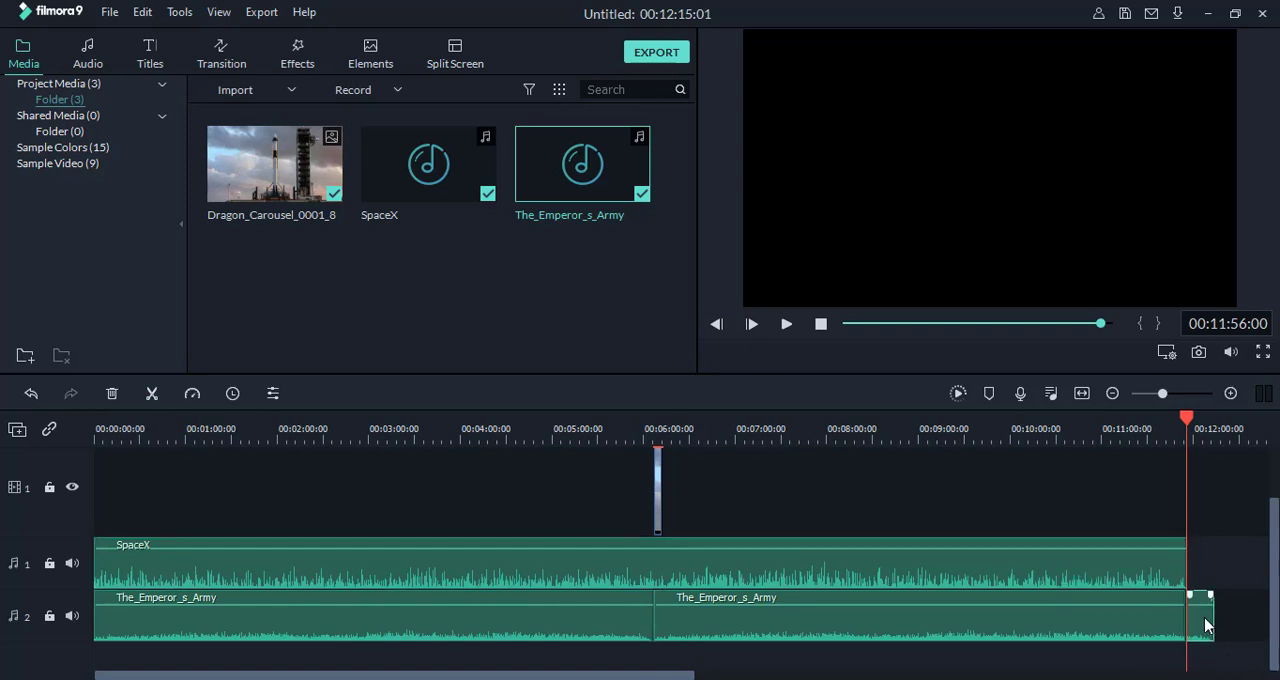
pyautogui.click(113, 394)
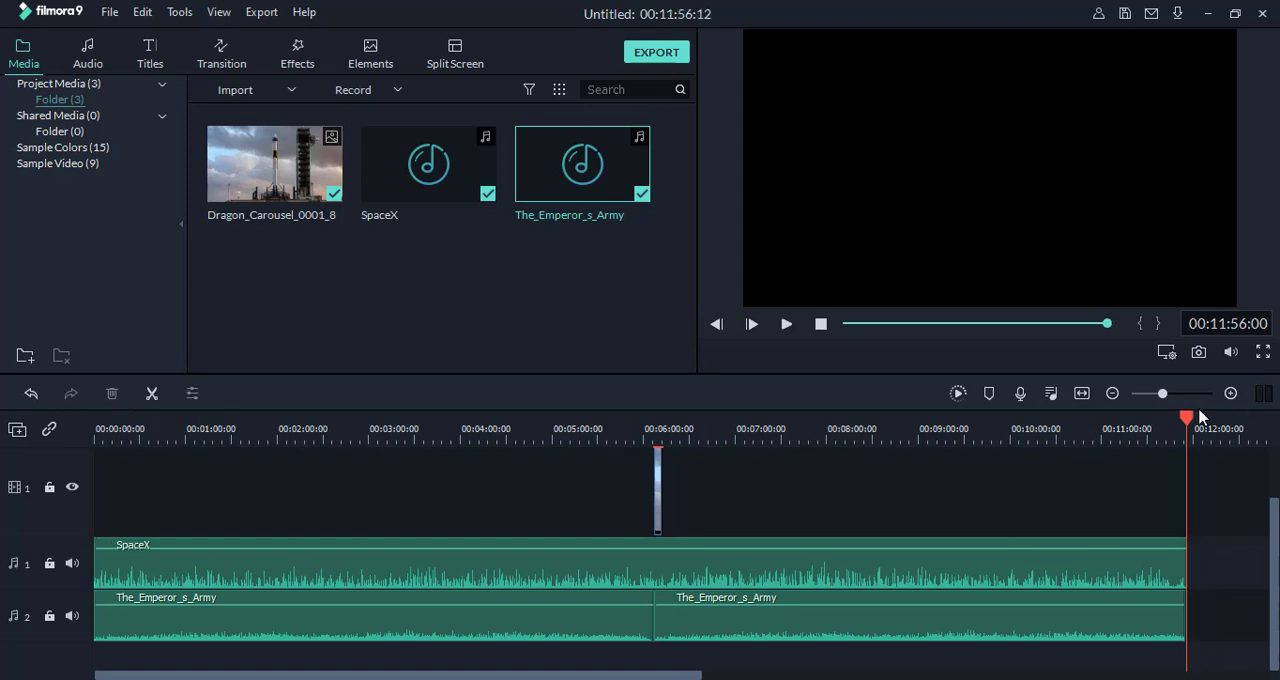
# Step: Move the rocket image clip on video track 1 back to the start of the timeline at 00:00:00:00
pyautogui.moveTo(1108, 430); pyautogui.dragTo(372, 466)
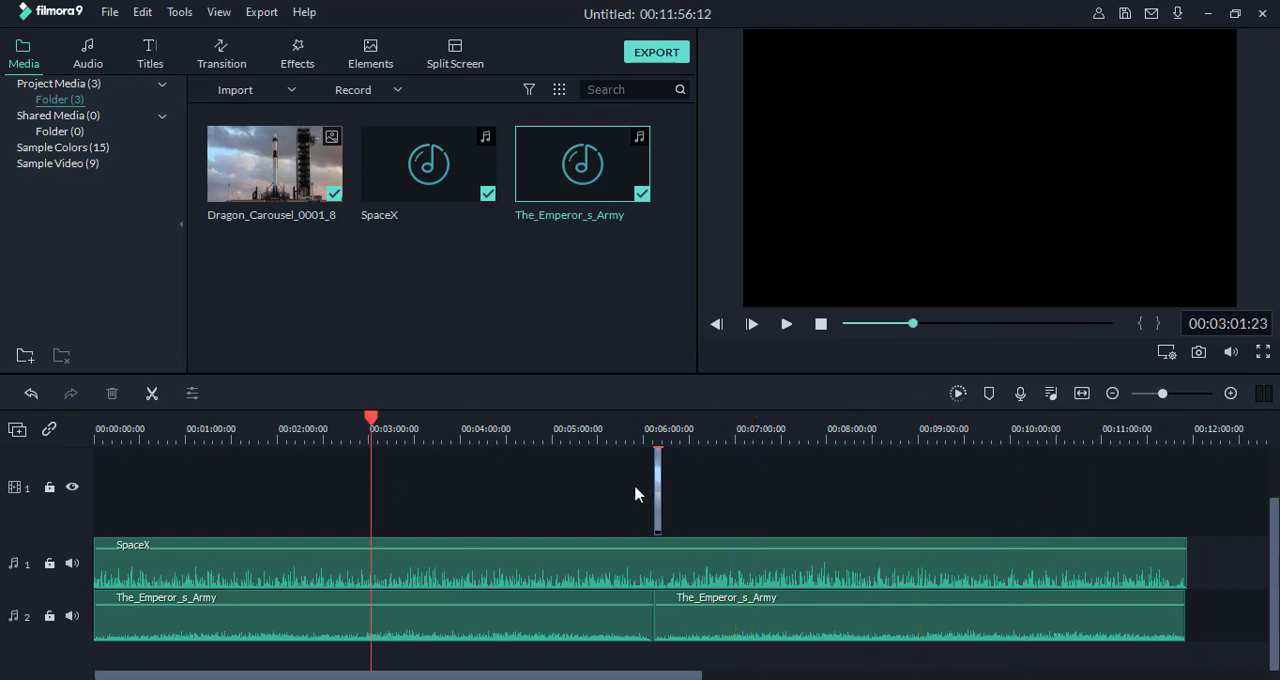
pyautogui.moveTo(658, 493); pyautogui.dragTo(73, 508)
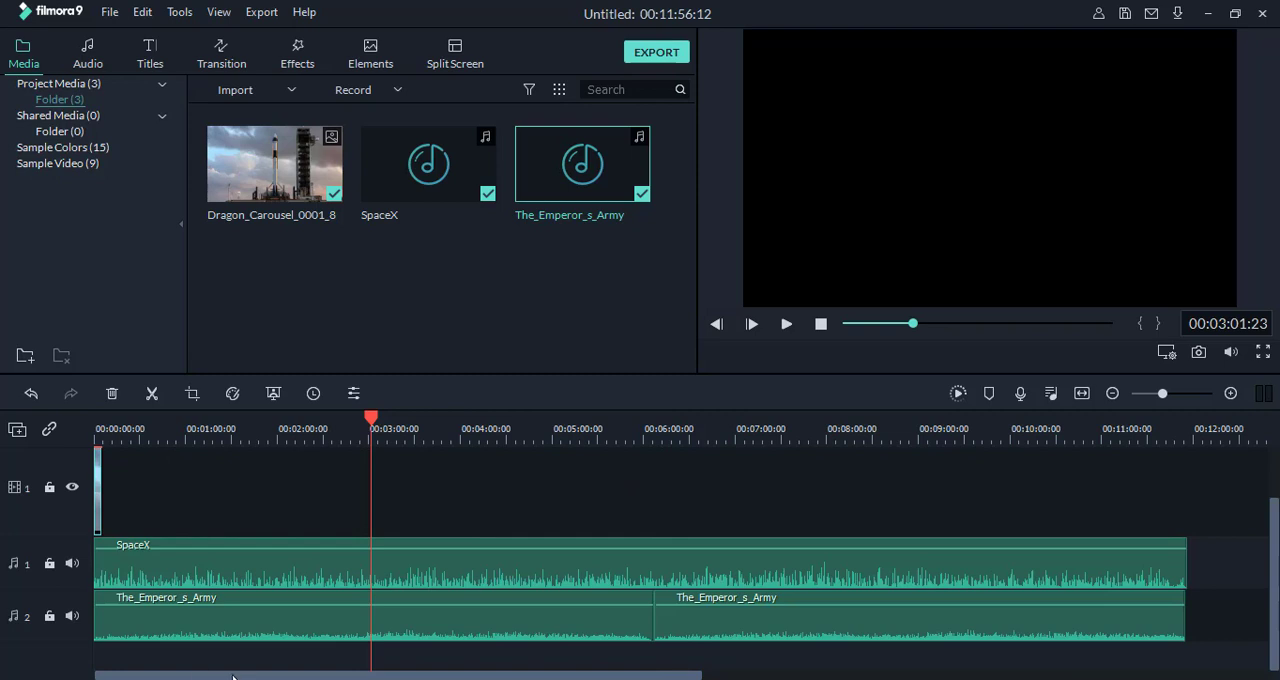
# Step: Move the playhead to 00:00:00:00, and switch to VLC media player to pause SpaceXCrewMission.mp4 on its opening title
pyautogui.moveTo(375, 422); pyautogui.dragTo(83, 467)
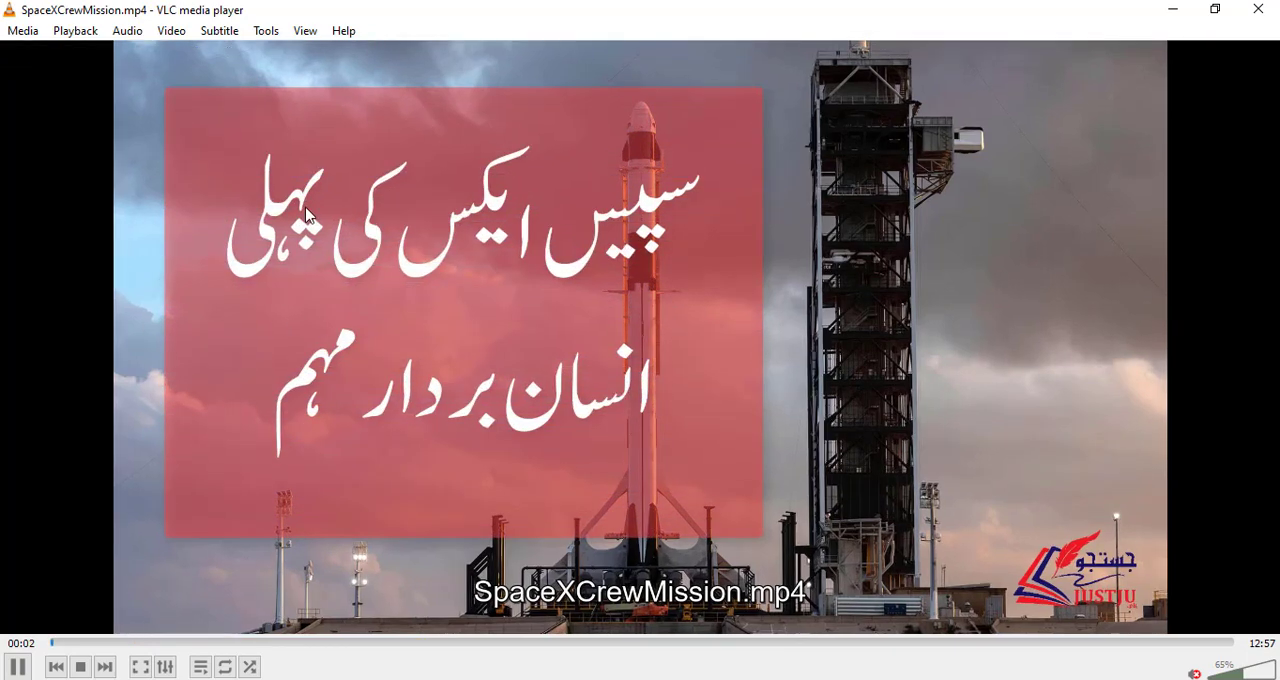
pyautogui.press('space')
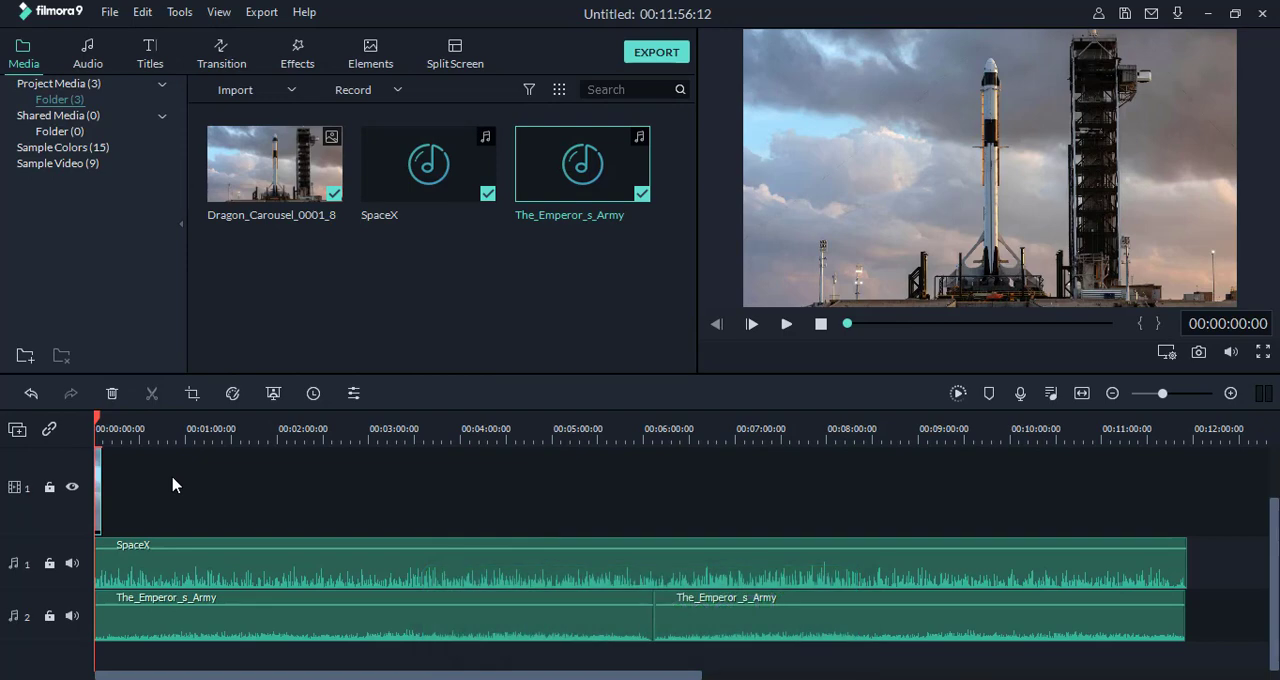
# Step: Add the Credit 2 title to video track 2 at the start of the timeline
pyautogui.click(153, 57)
pyautogui.moveTo(565, 188)
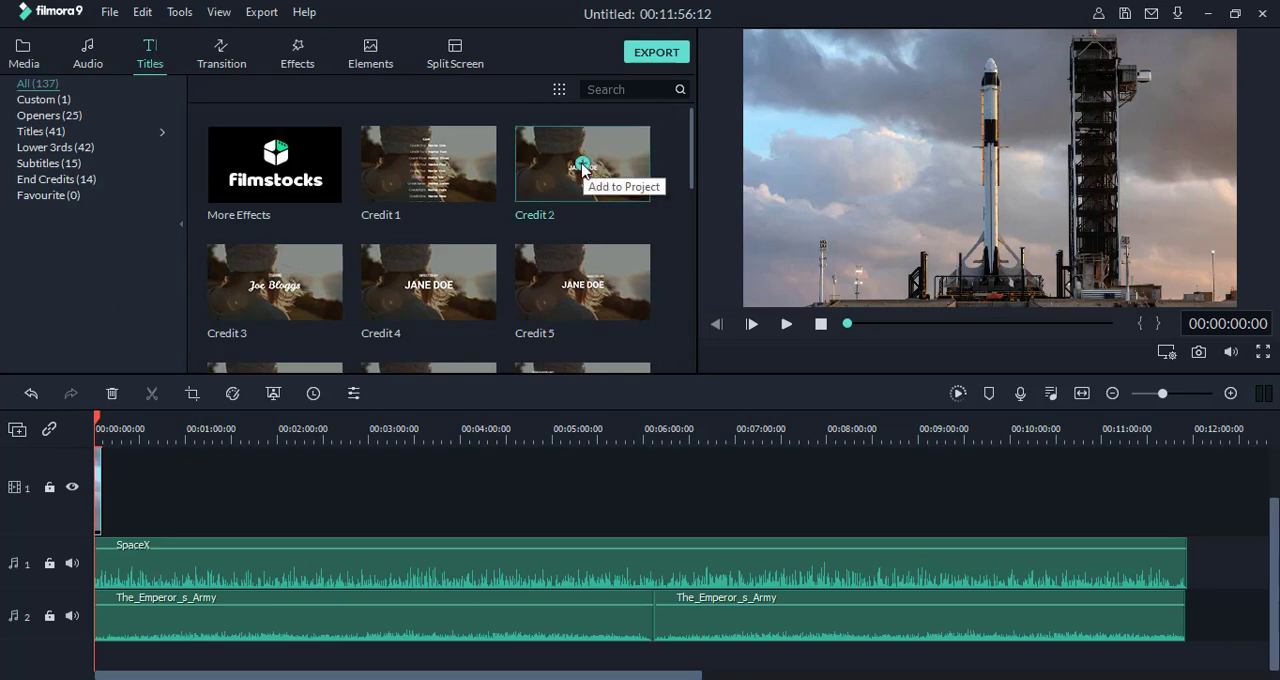
pyautogui.click(583, 167)
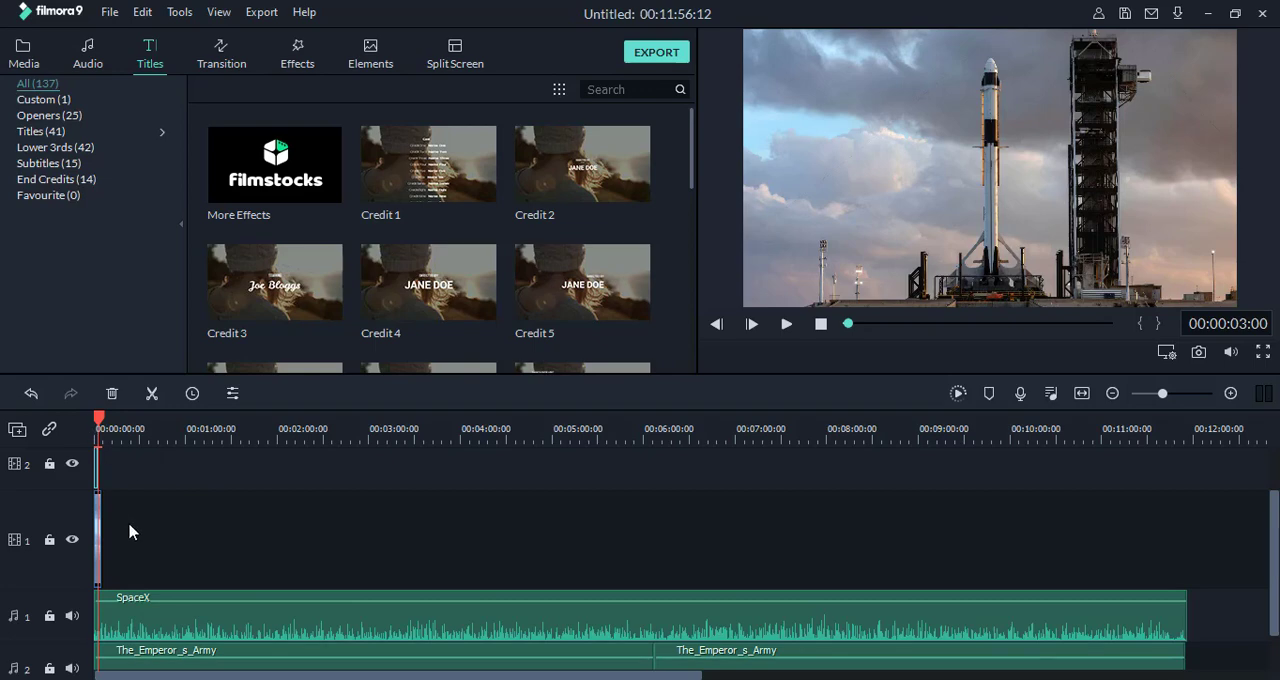
# Step: Shift the Credit 2 title clip to end with the rocket image clip, and return it to 00:00:00:00
pyautogui.moveTo(374, 441); pyautogui.dragTo(885, 459)
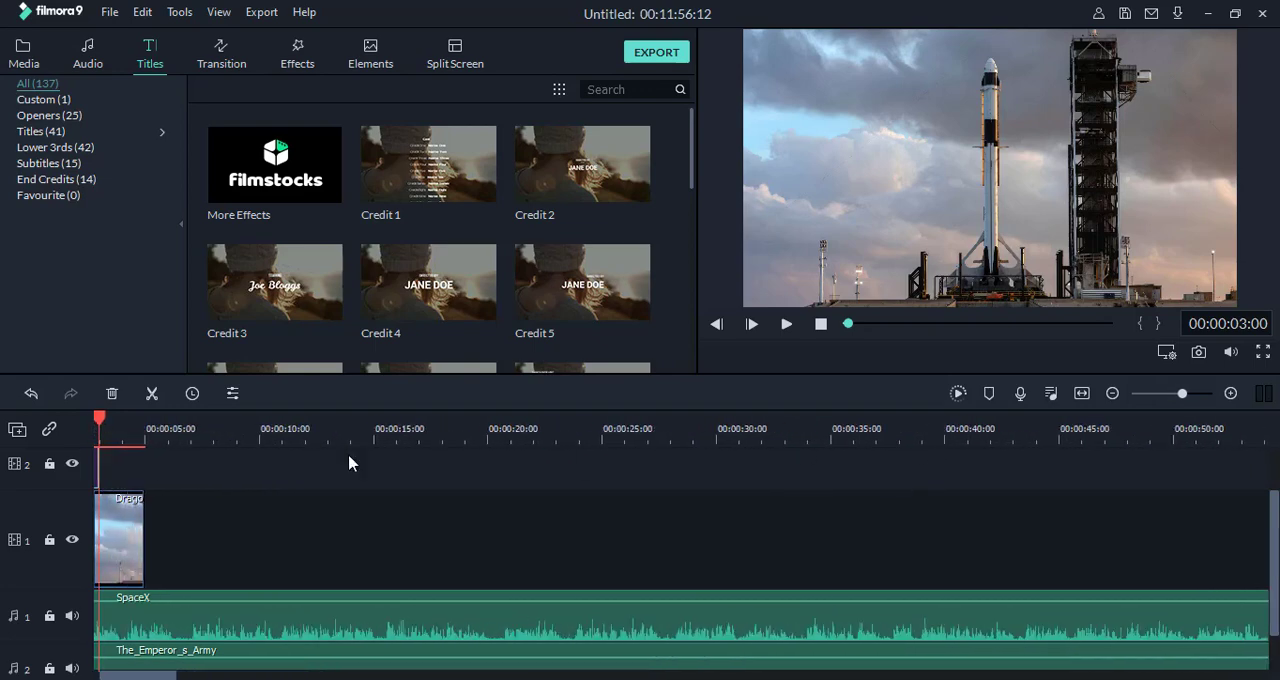
pyautogui.moveTo(375, 439); pyautogui.dragTo(548, 448)
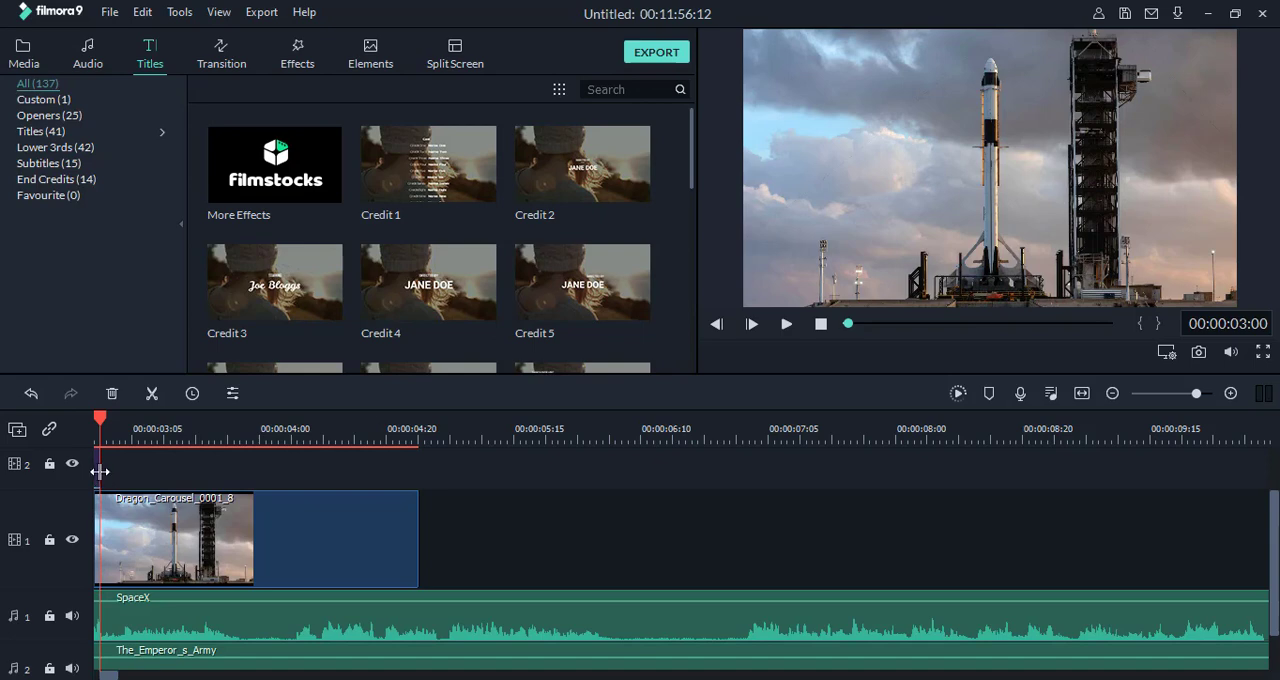
pyautogui.moveTo(100, 471); pyautogui.dragTo(410, 480)
pyautogui.moveTo(113, 677); pyautogui.dragTo(97, 647)
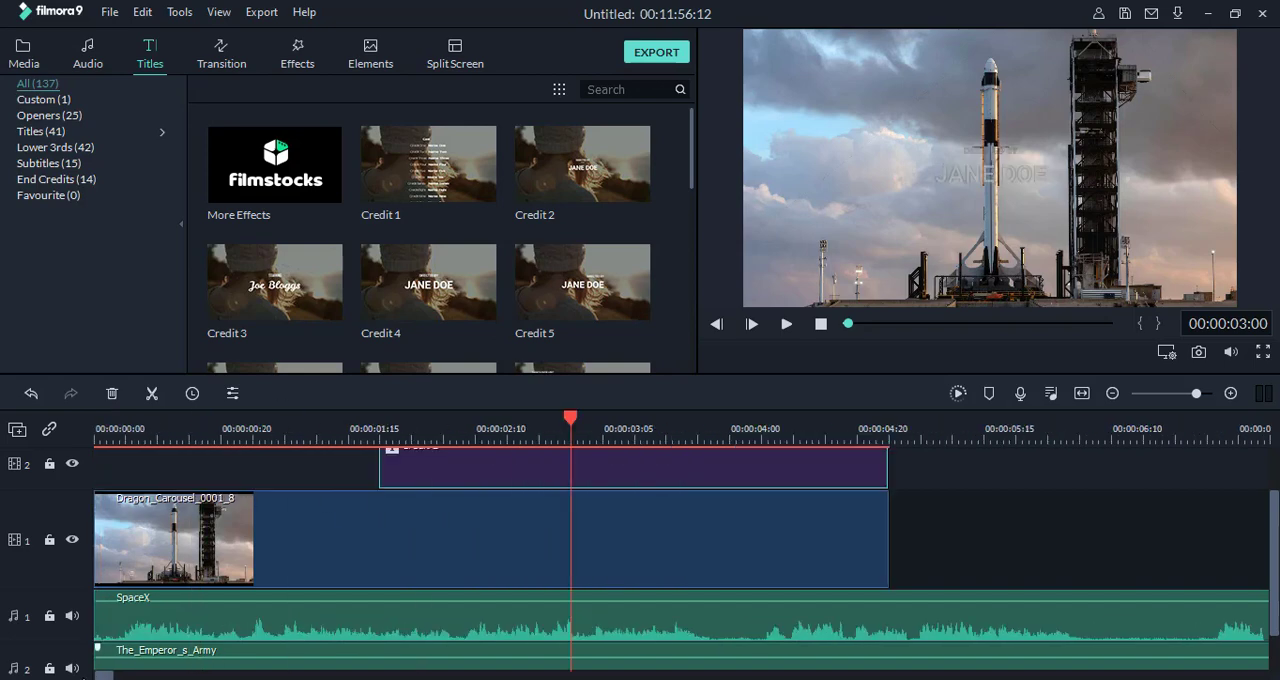
pyautogui.moveTo(740, 470); pyautogui.dragTo(487, 500)
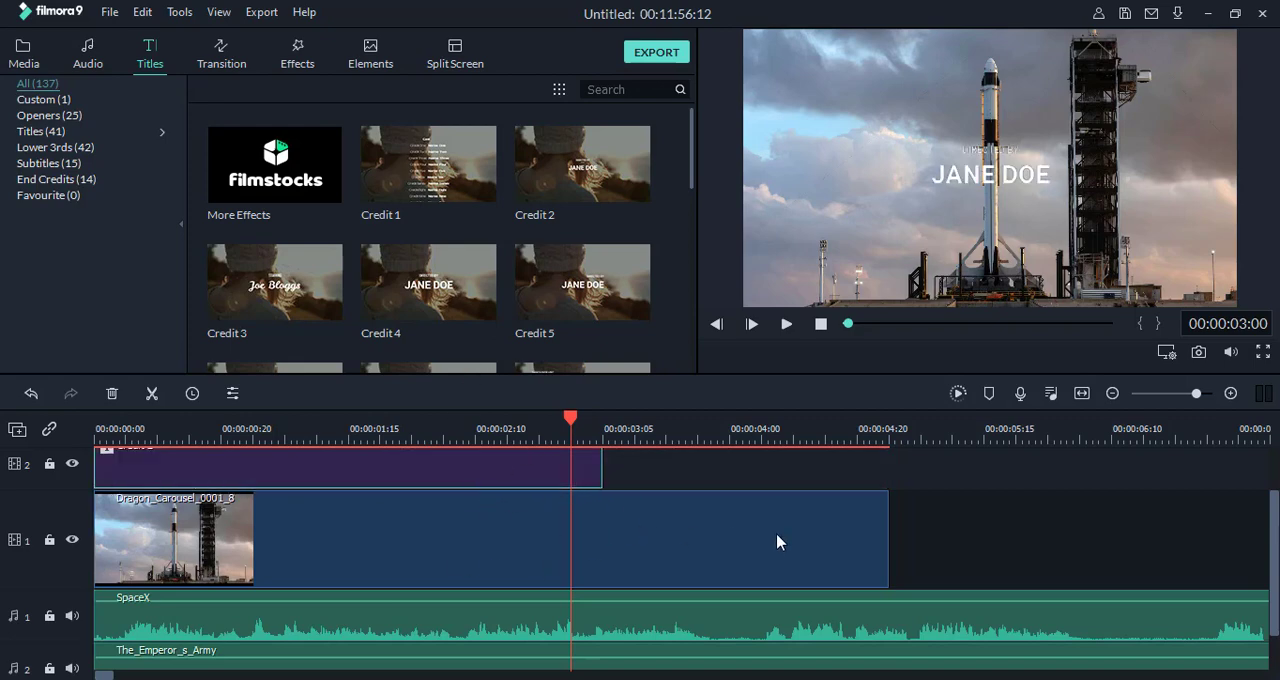
# Step: Shorten the rocket image clip on video track 1 to about 1 second, and extend it back to about 5 seconds
pyautogui.click(857, 555)
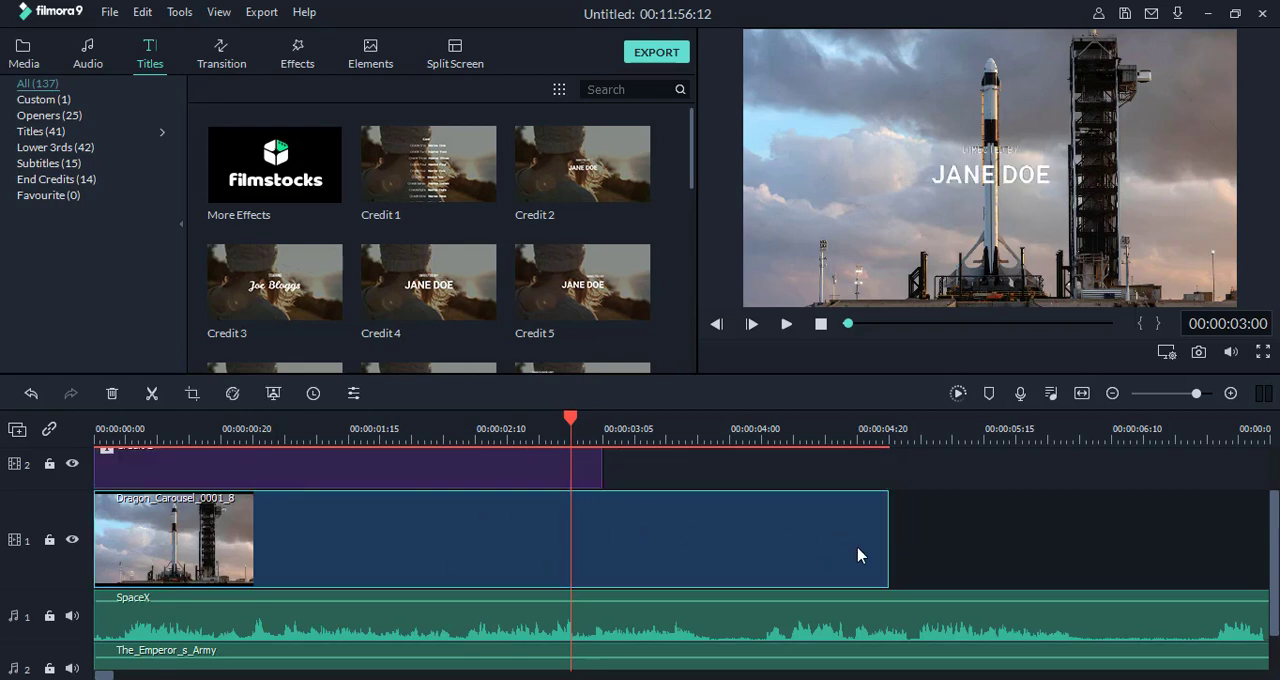
pyautogui.moveTo(889, 550); pyautogui.dragTo(268, 534)
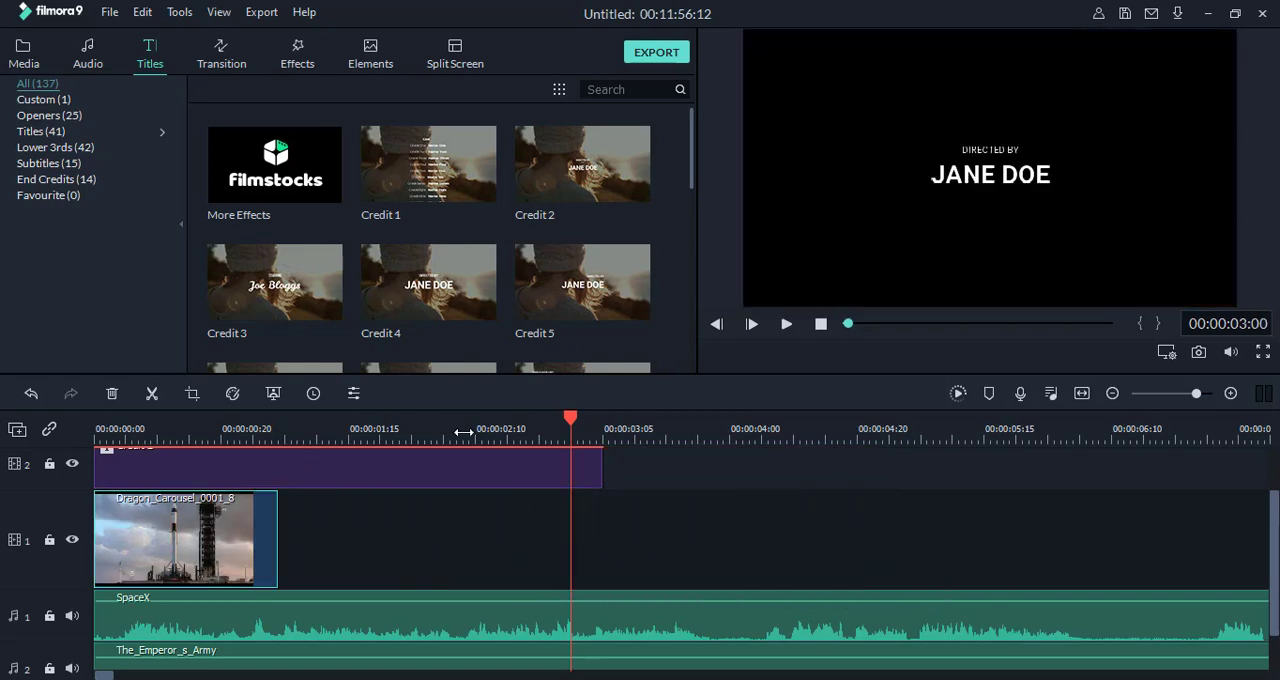
pyautogui.moveTo(463, 432); pyautogui.dragTo(175, 431)
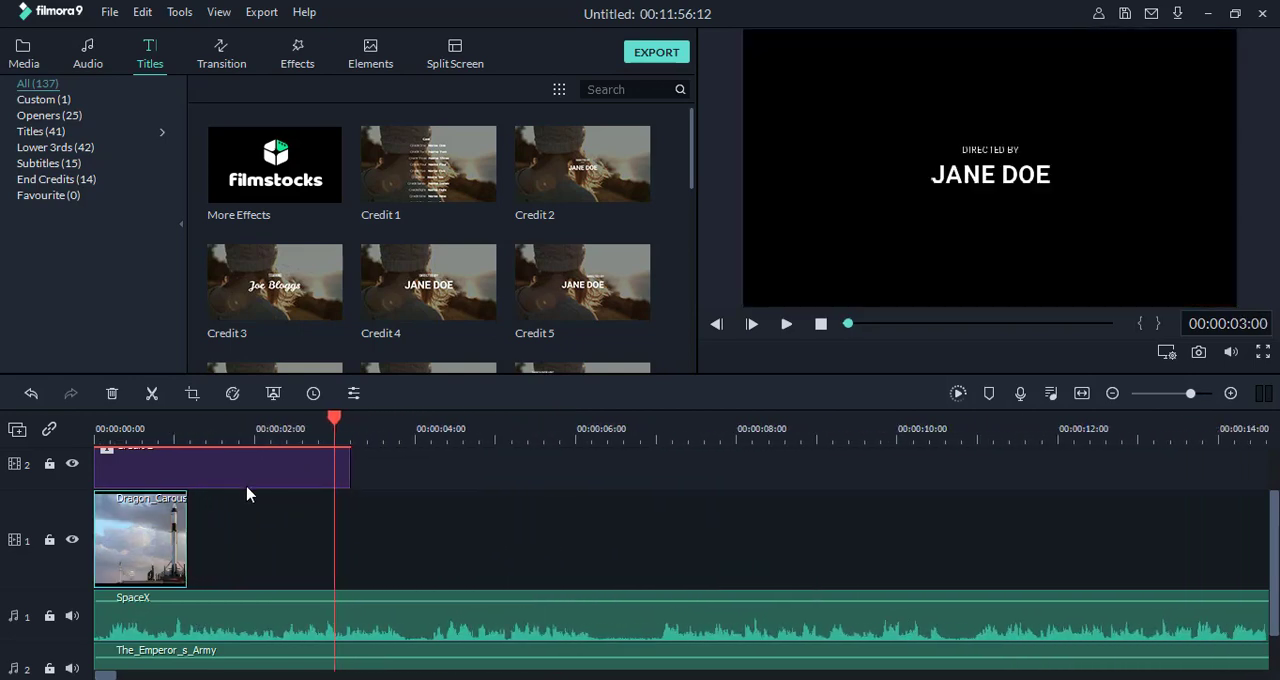
pyautogui.moveTo(278, 438); pyautogui.dragTo(100, 432)
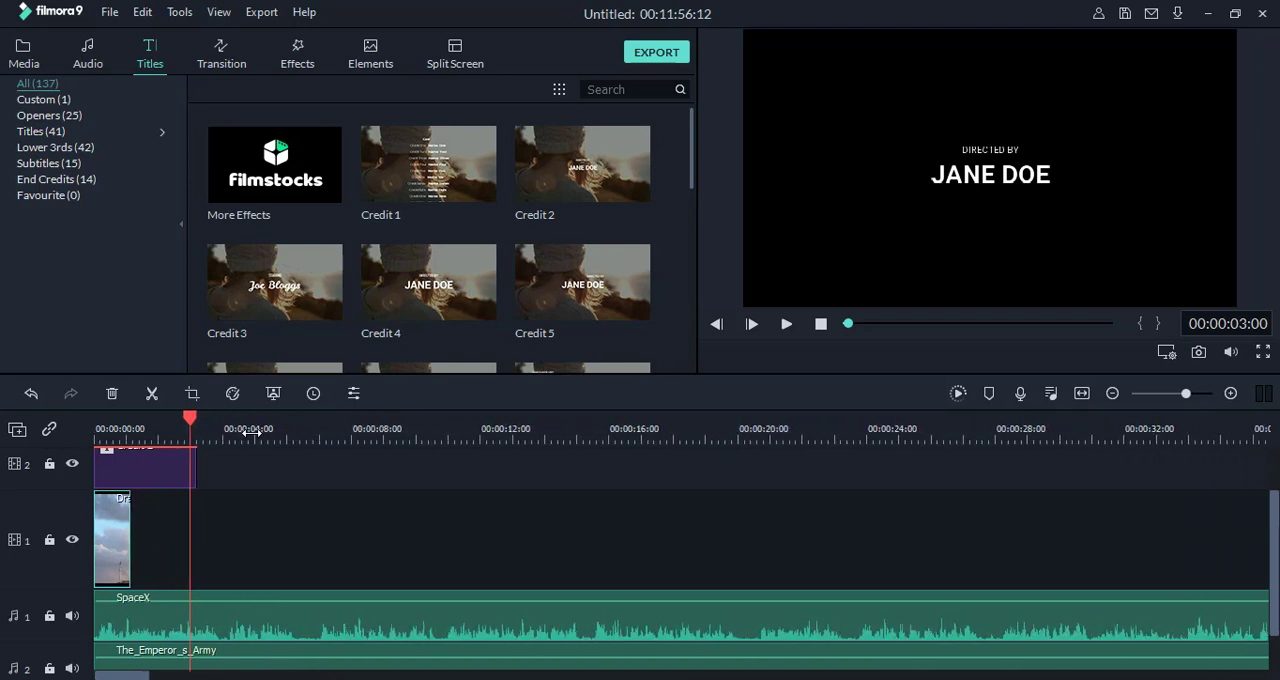
pyautogui.moveTo(234, 442); pyautogui.dragTo(222, 444)
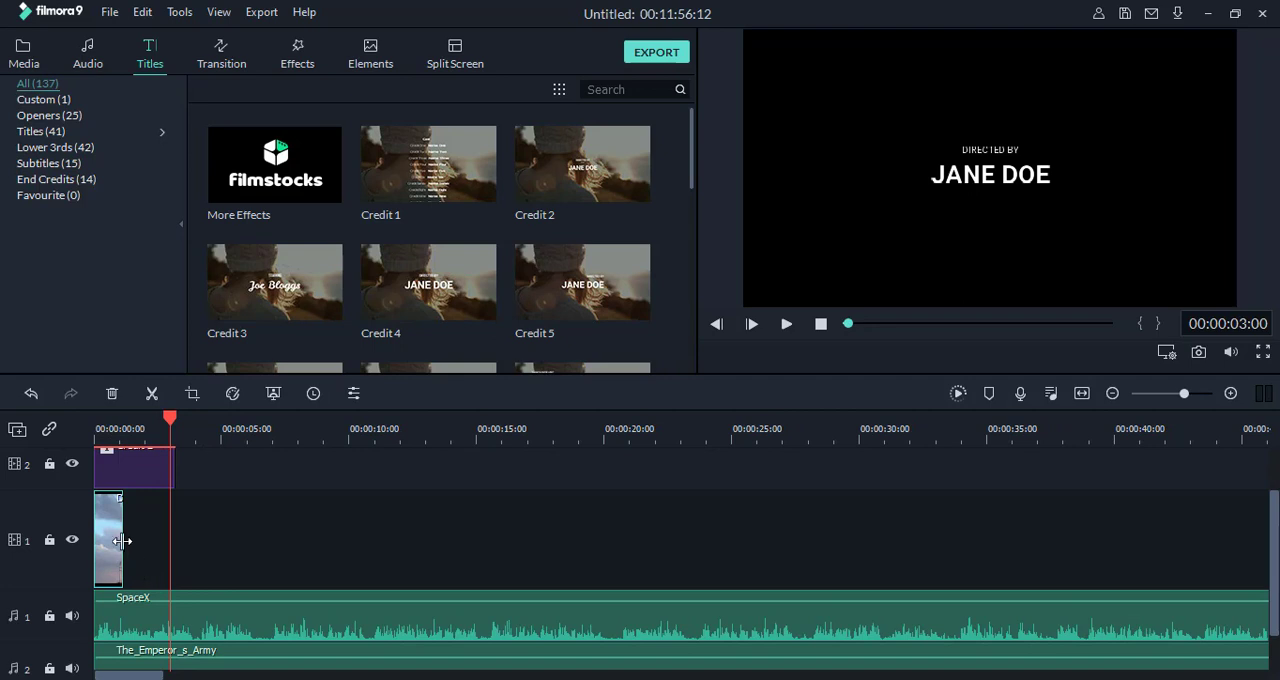
pyautogui.moveTo(130, 541); pyautogui.dragTo(219, 538)
# Step: Shift the Credit 2 title clip to end with the rocket image, and place its text in the picture's upper left at 00:00:04:06
pyautogui.click(163, 471)
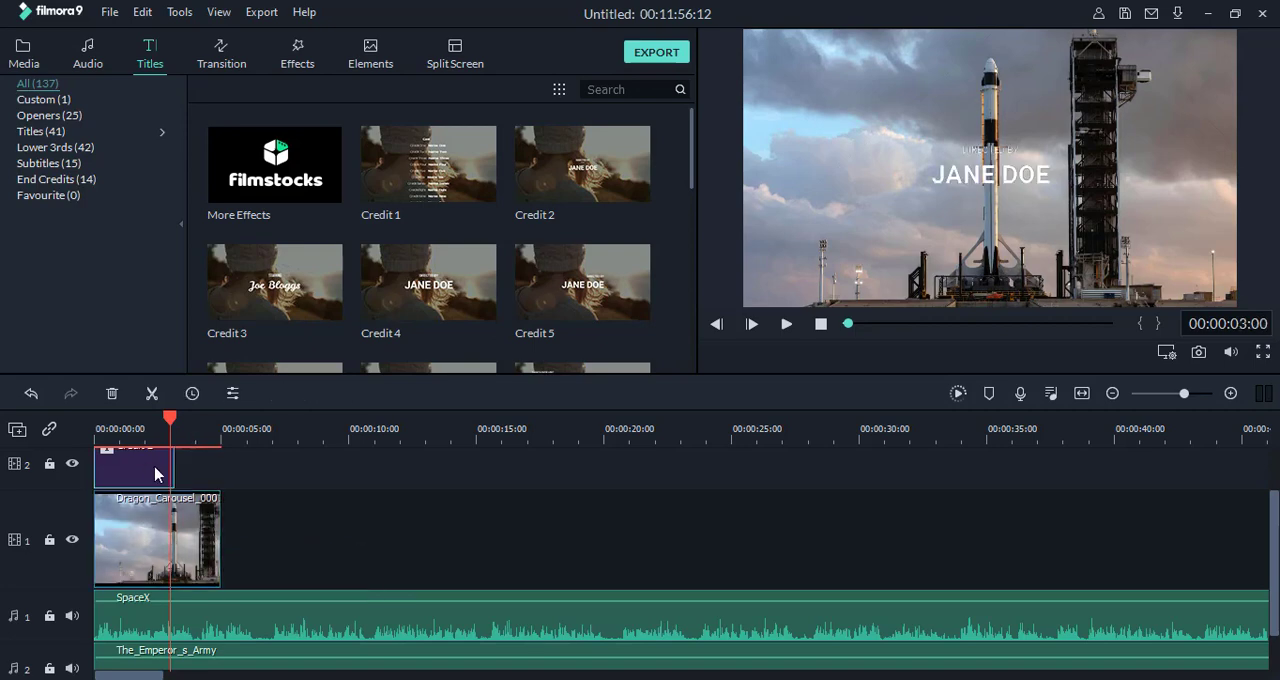
pyautogui.moveTo(175, 476); pyautogui.dragTo(175, 476)
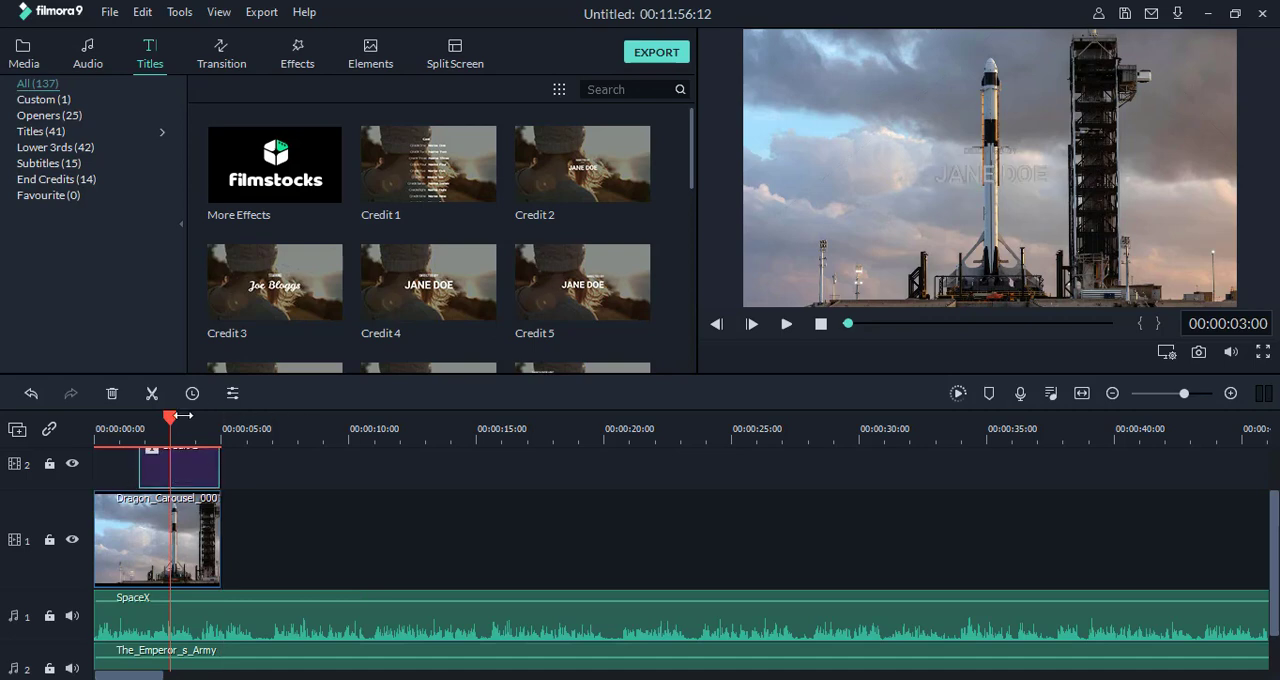
pyautogui.moveTo(171, 415); pyautogui.dragTo(204, 434)
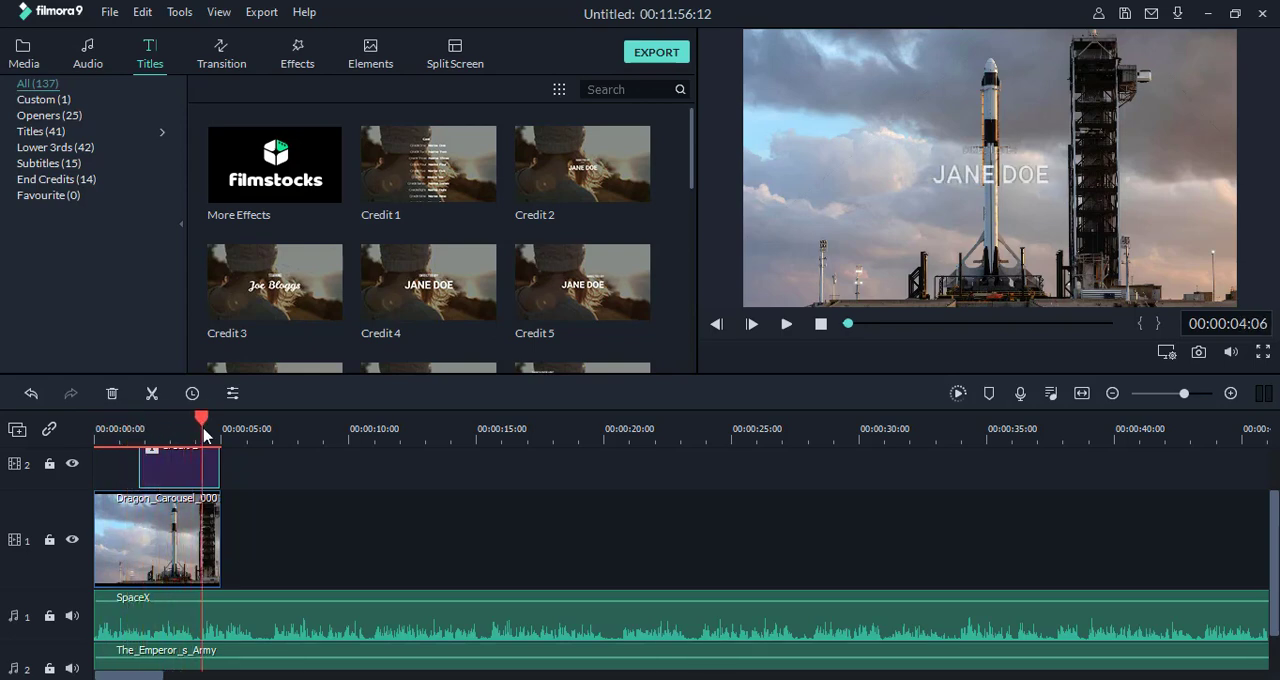
pyautogui.click(985, 178)
pyautogui.moveTo(980, 178); pyautogui.dragTo(837, 129)
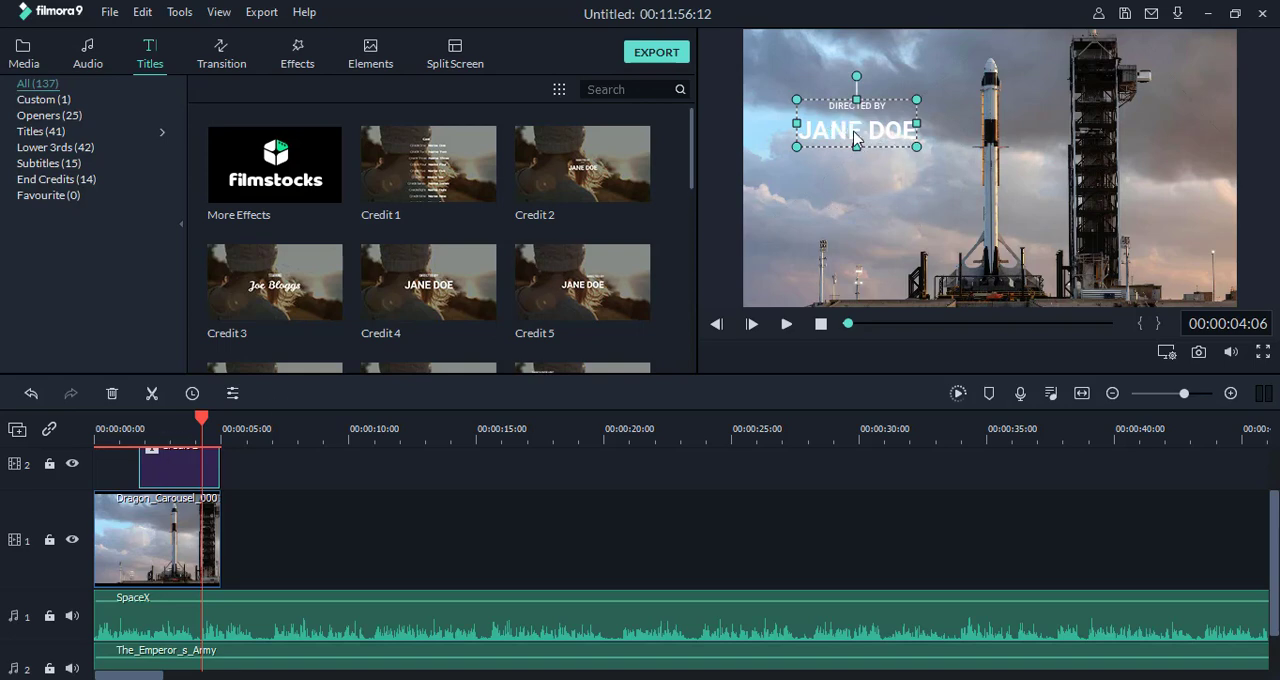
# Step: Replace the Credit 2 title's text with "SpaceX" on the first line and "First Crew Mission" on the second
pyautogui.doubleClick(860, 195)
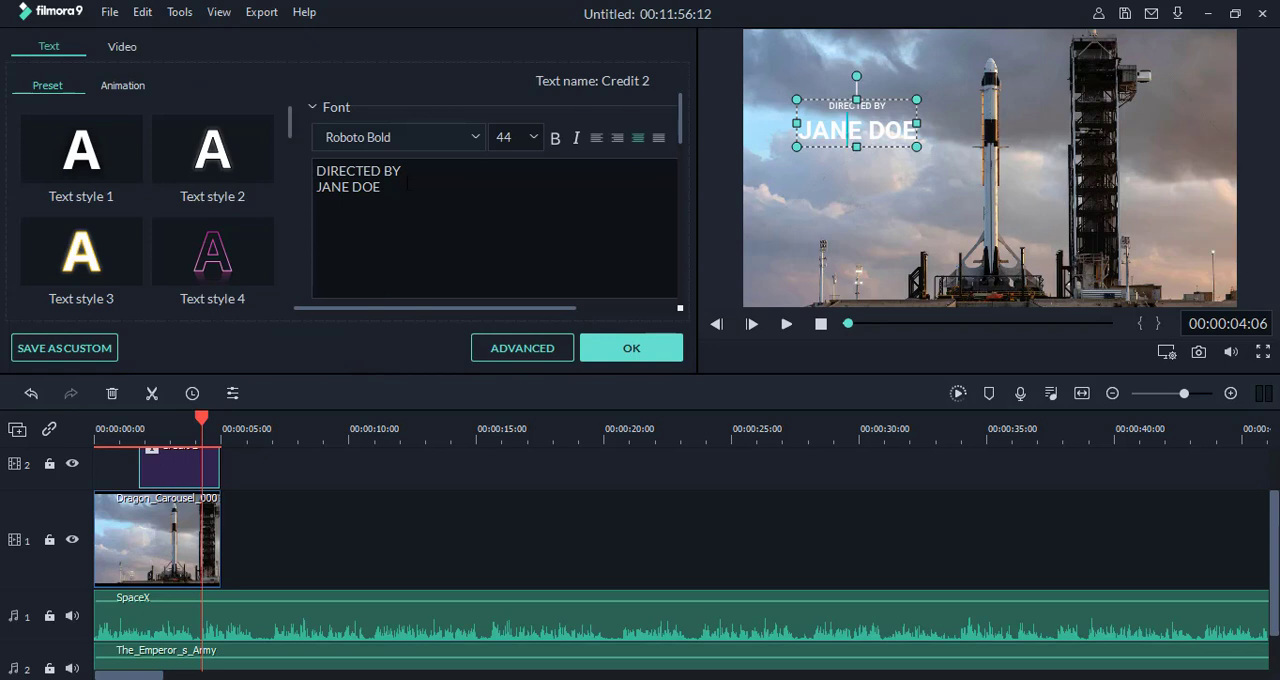
pyautogui.hotkey('ctrl', 'a')
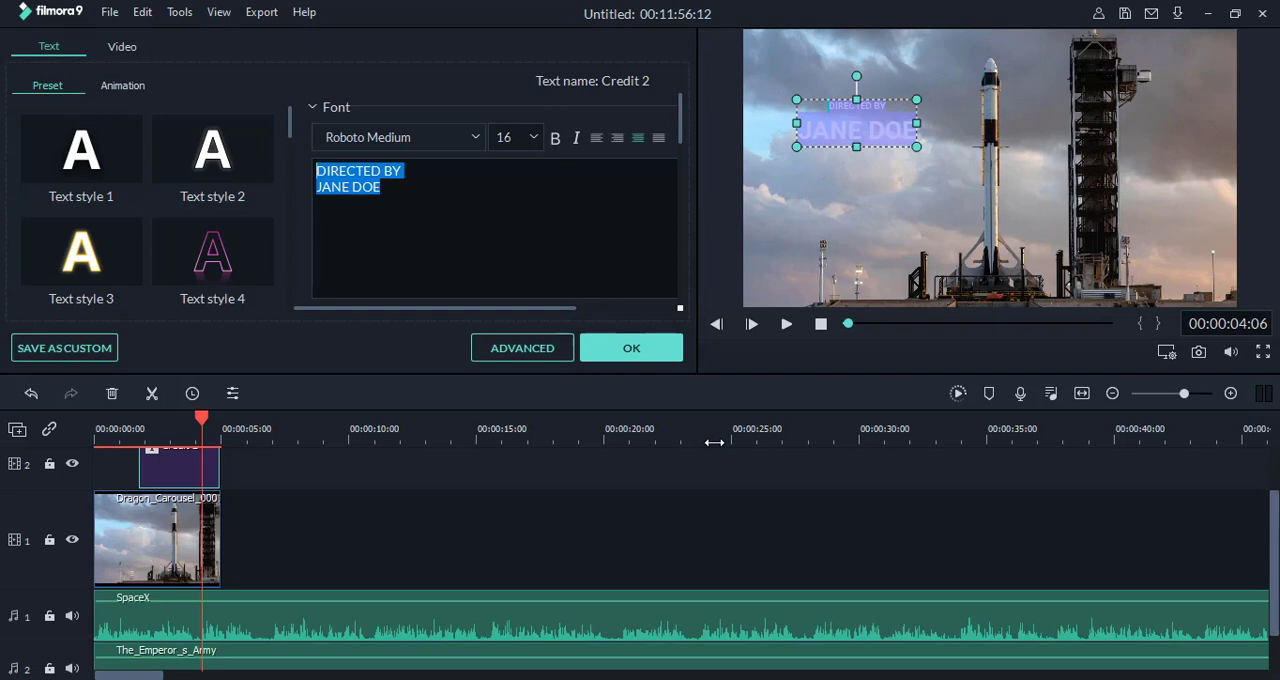
pyautogui.write('SpaceX')
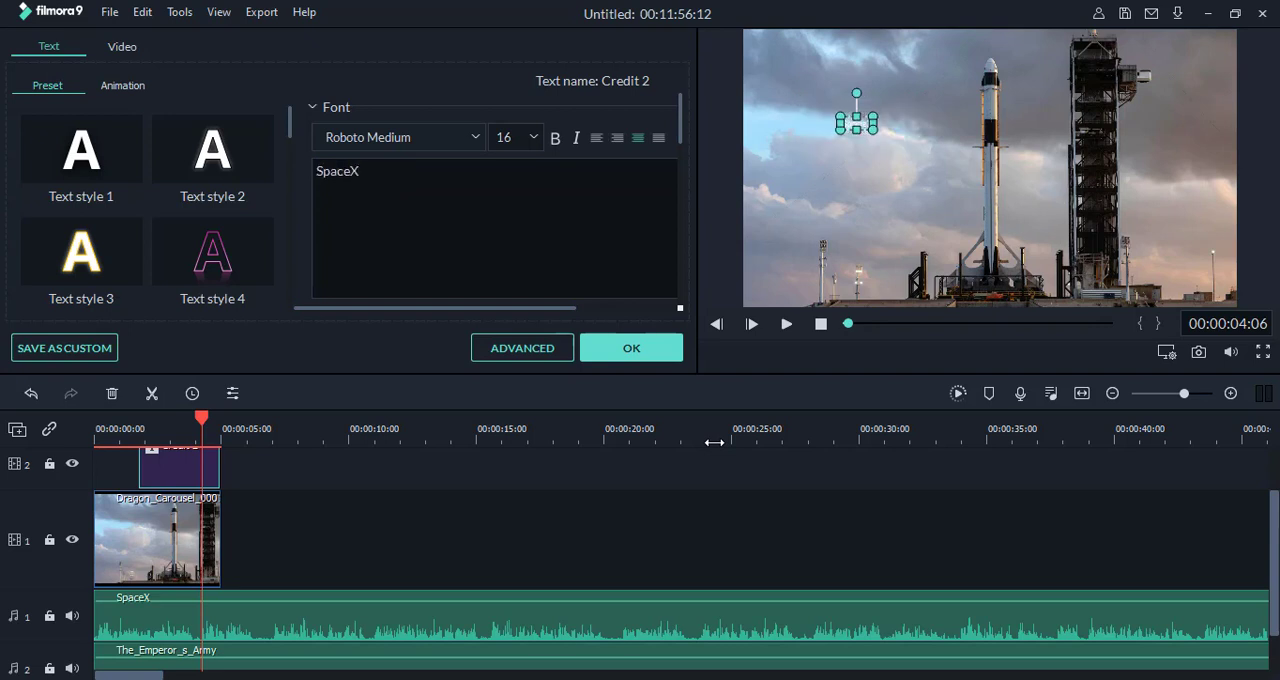
pyautogui.press('Return')
pyautogui.write('Fir')
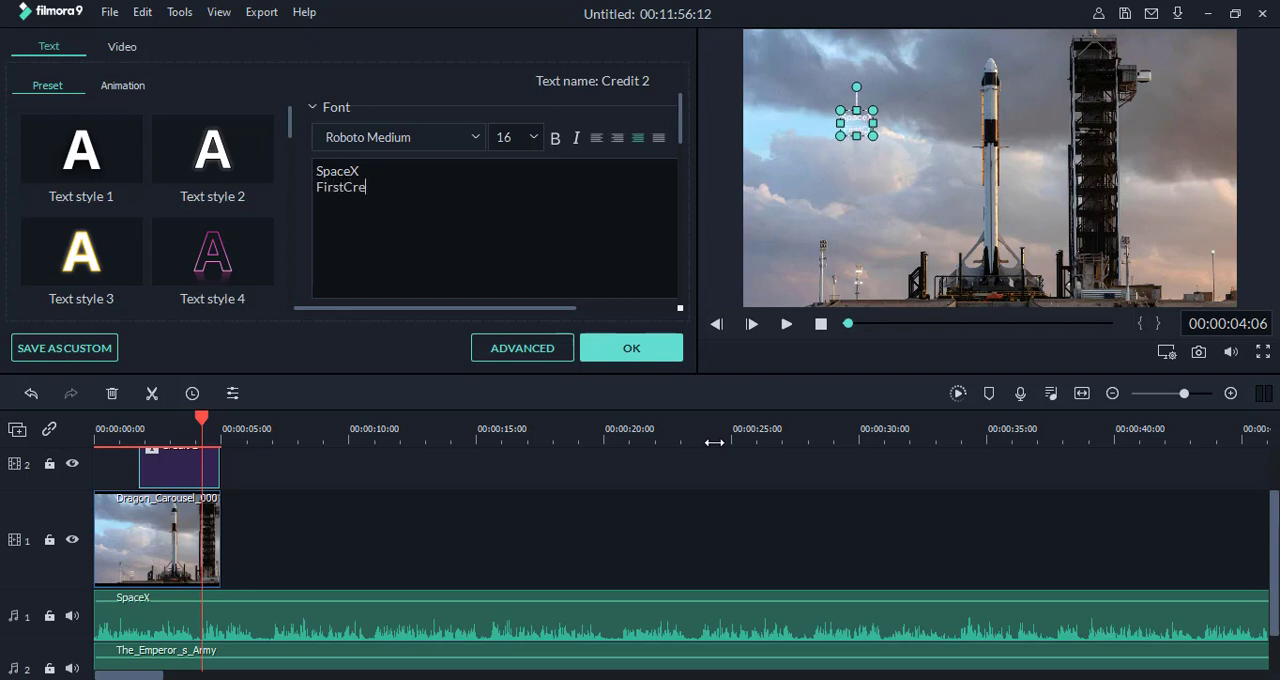
pyautogui.write('stCre')
pyautogui.press('BackSpace')
pyautogui.press('BackSpace')
pyautogui.write('Crew Mission')
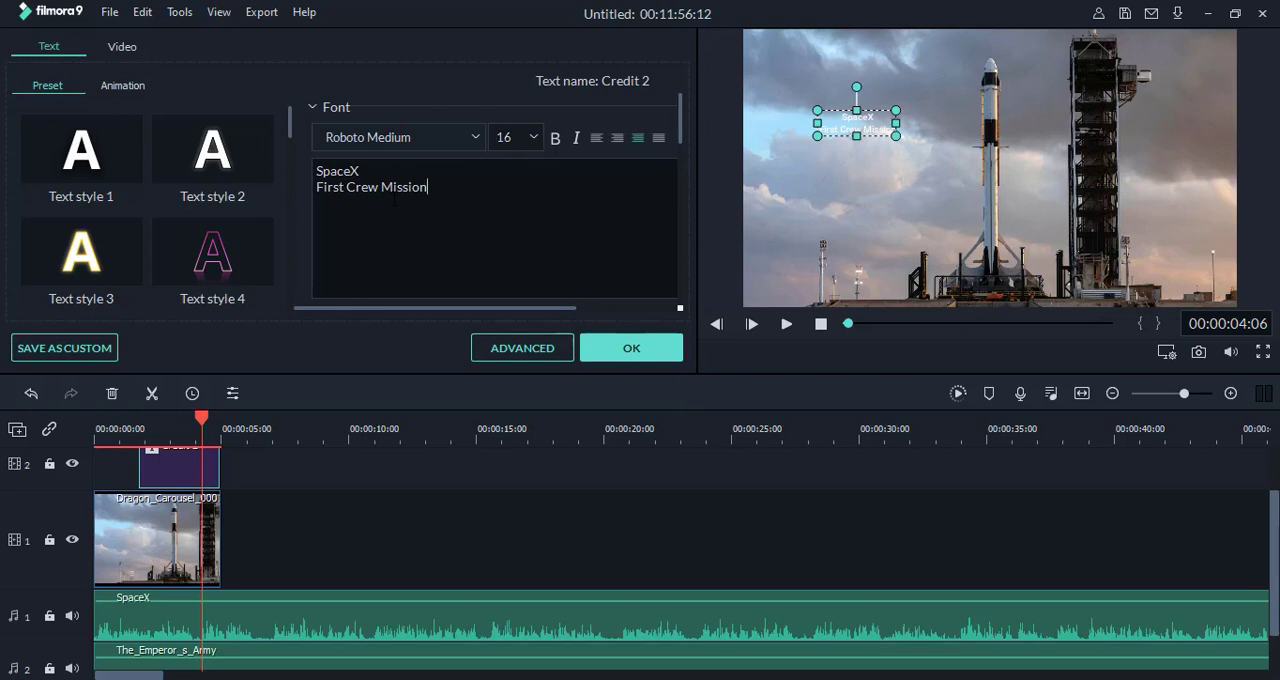
# Step: Set the title's font size to 48 and shift the text slightly right so both lines fit inside the picture
pyautogui.click(504, 137)
pyautogui.press('Return')
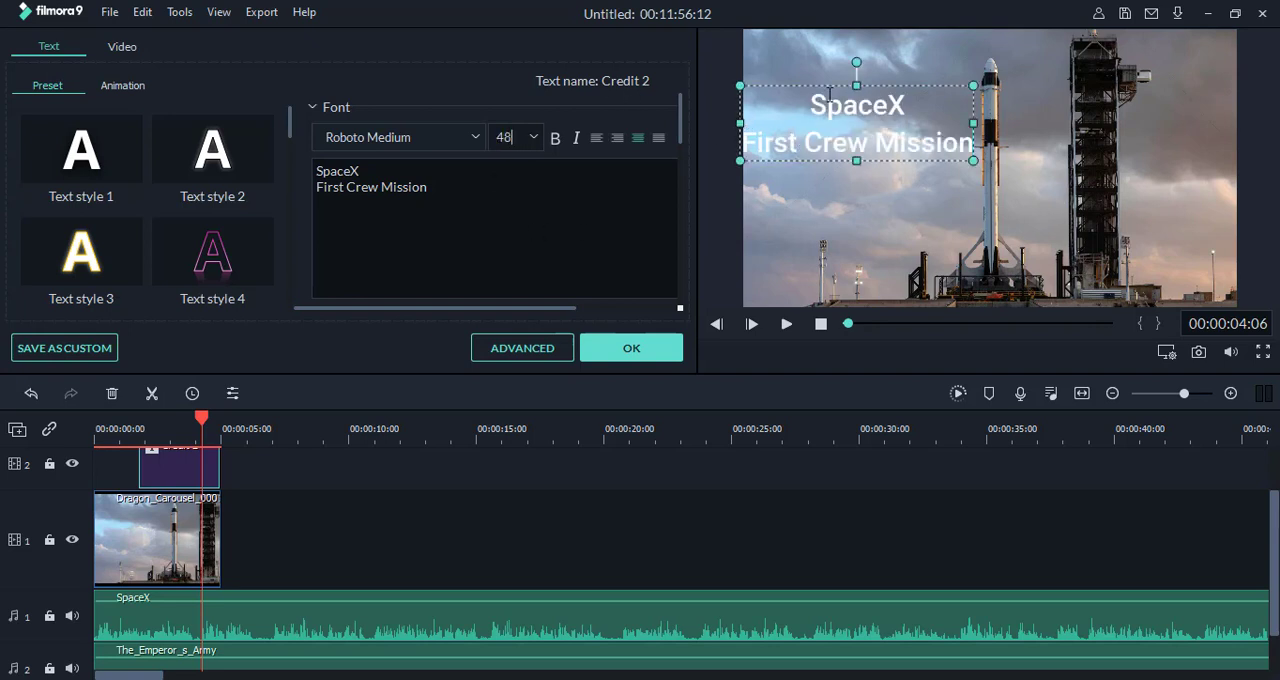
pyautogui.moveTo(803, 83); pyautogui.dragTo(816, 84)
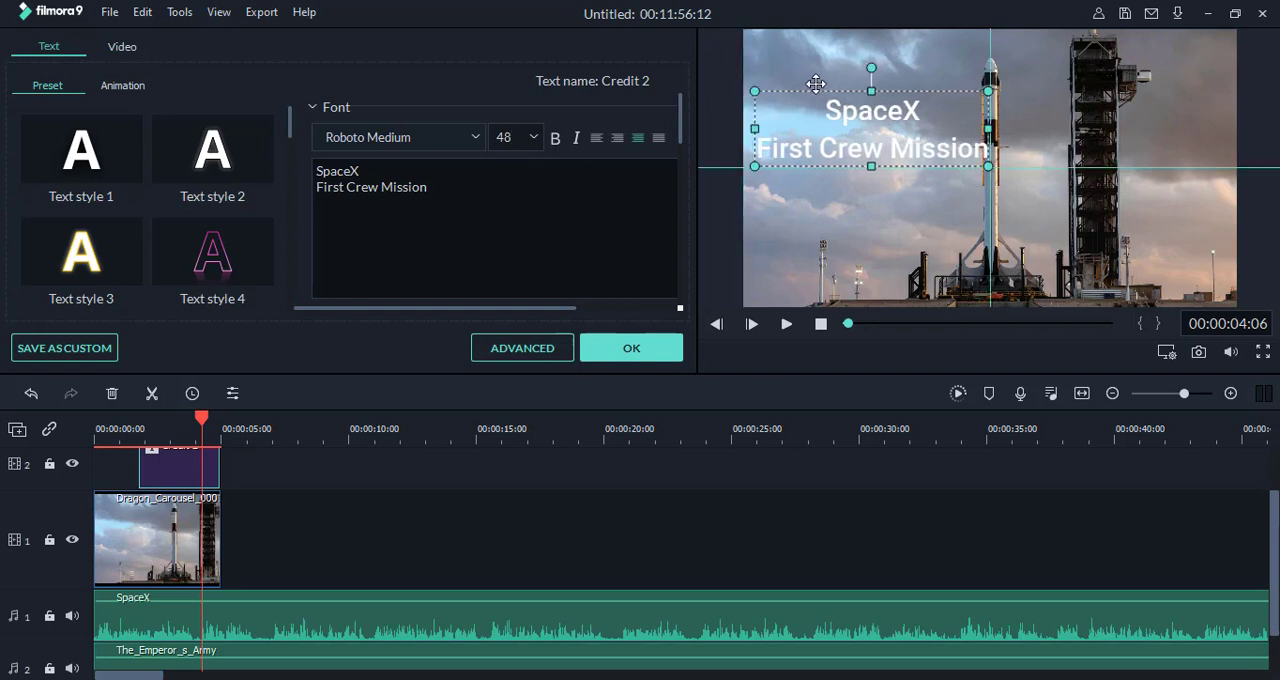
# Step: Try Text style 4 on the title, apply Text style 3 instead, and accept the text settings
pyautogui.click(190, 265)
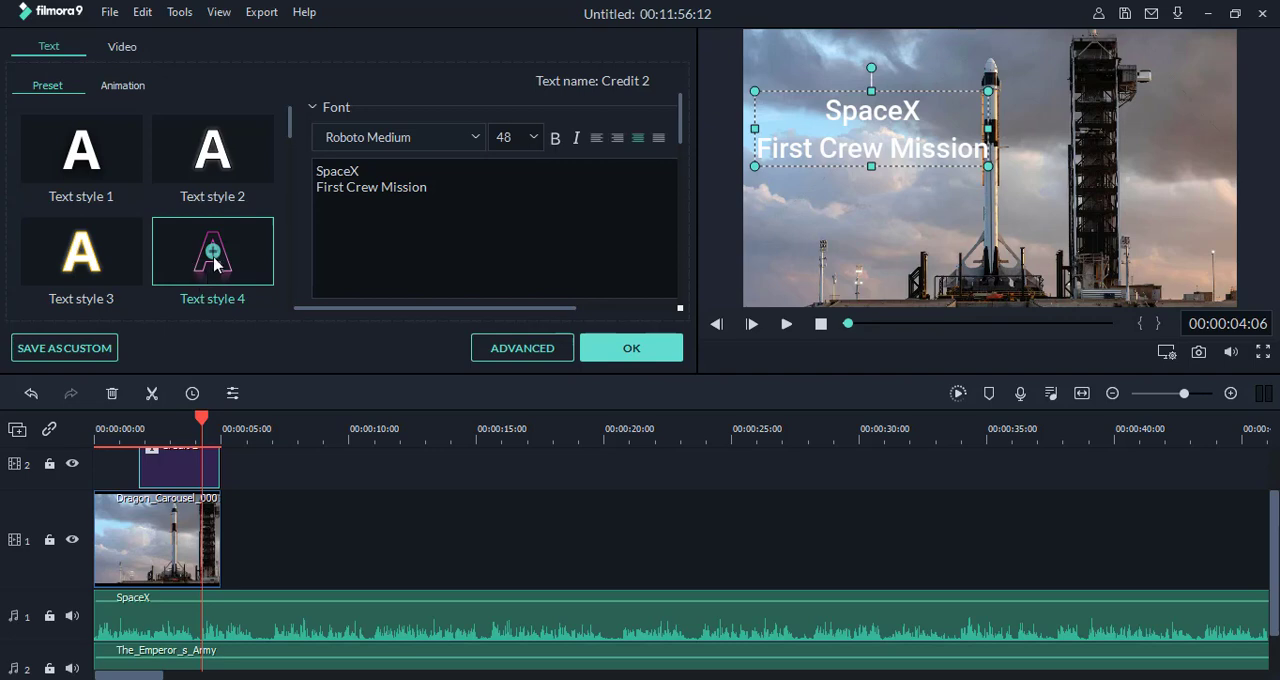
pyautogui.click(213, 255)
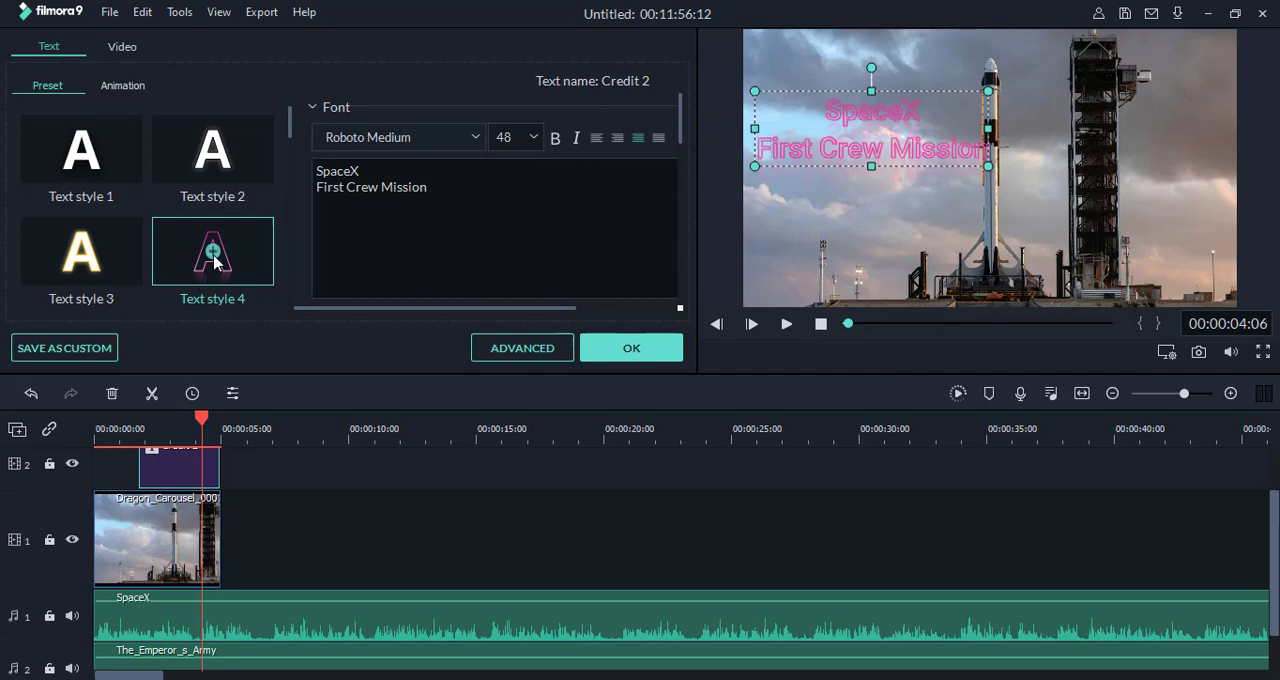
pyautogui.click(82, 253)
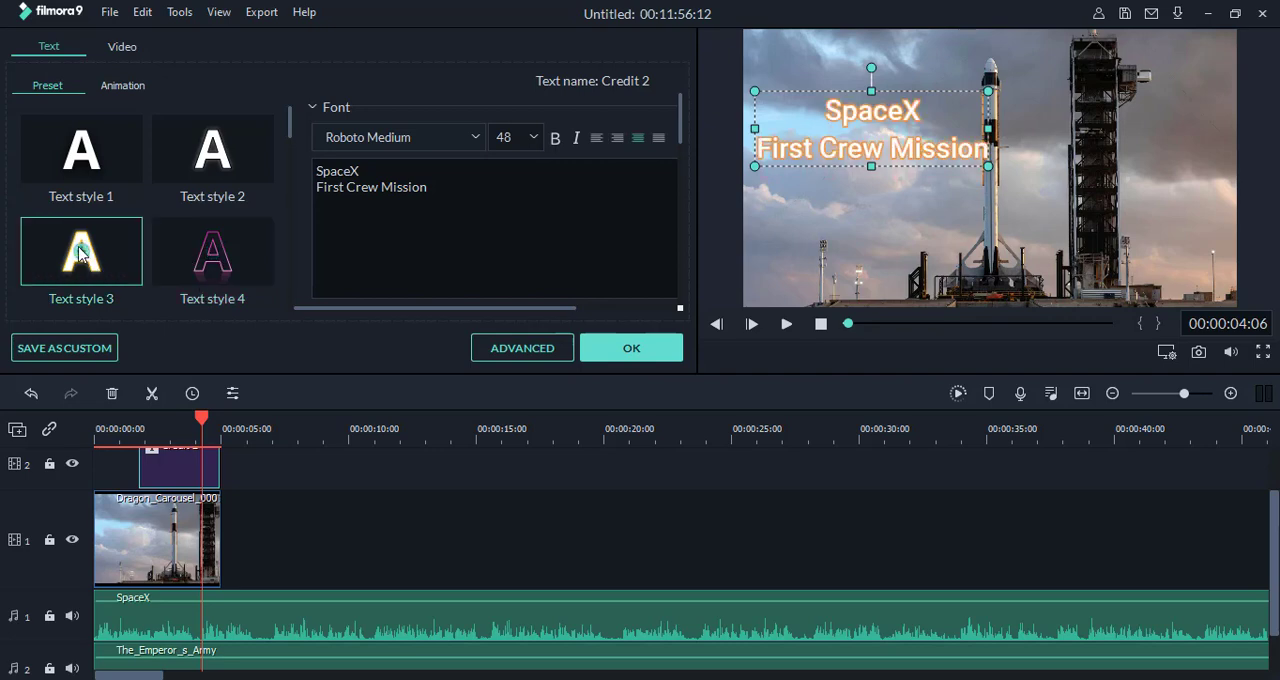
pyautogui.click(638, 355)
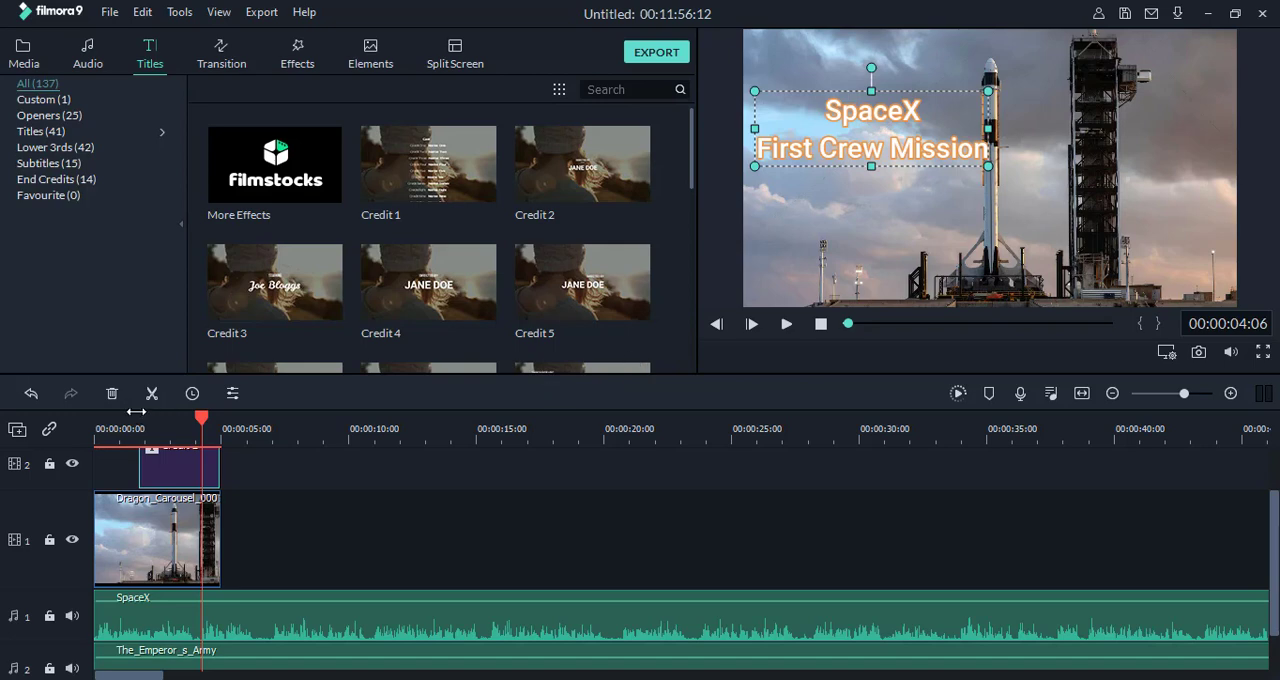
pyautogui.moveTo(203, 420)
pyautogui.mouseDown()
pyautogui.moveTo(94, 420)
pyautogui.moveTo(222, 430)
pyautogui.mouseUp()
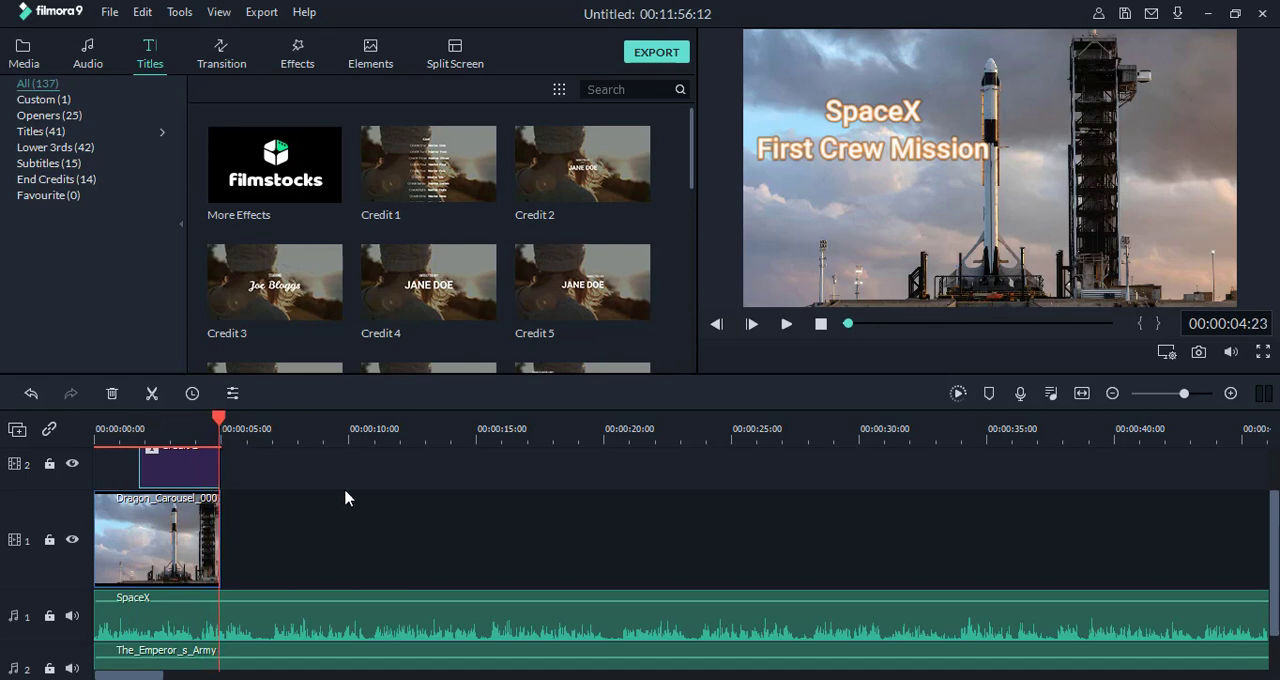
pyautogui.scroll(1, 344, 488)
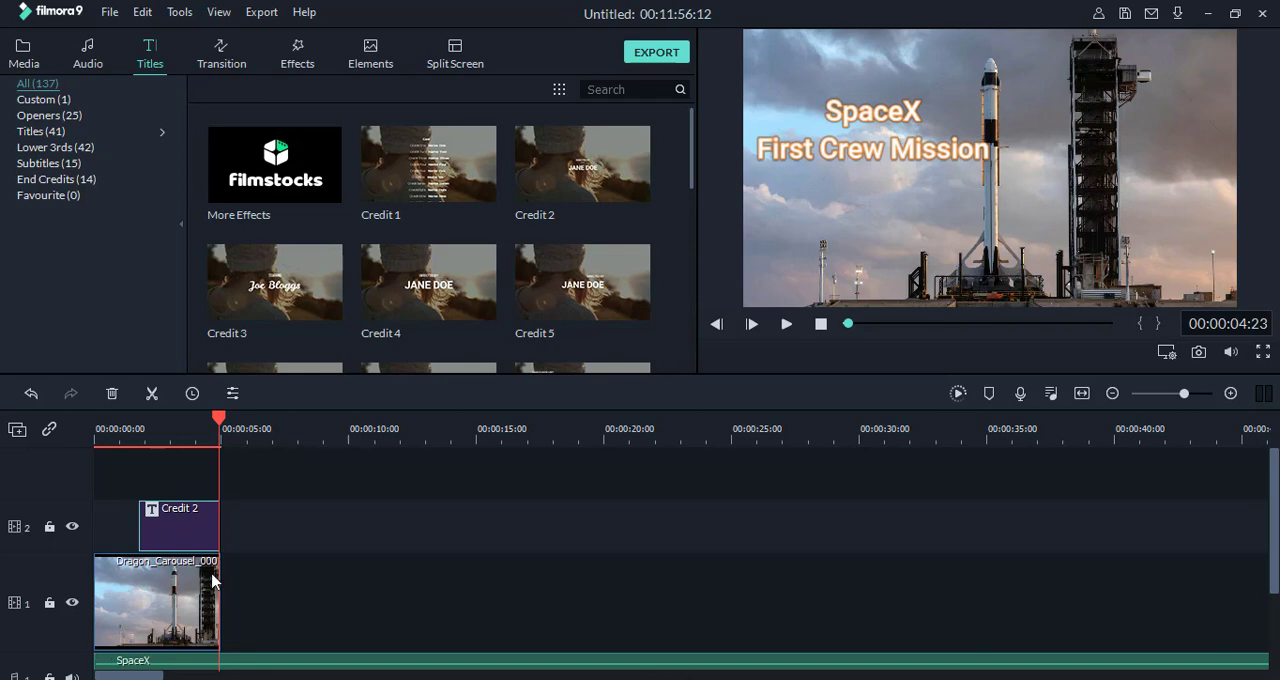
pyautogui.click(24, 60)
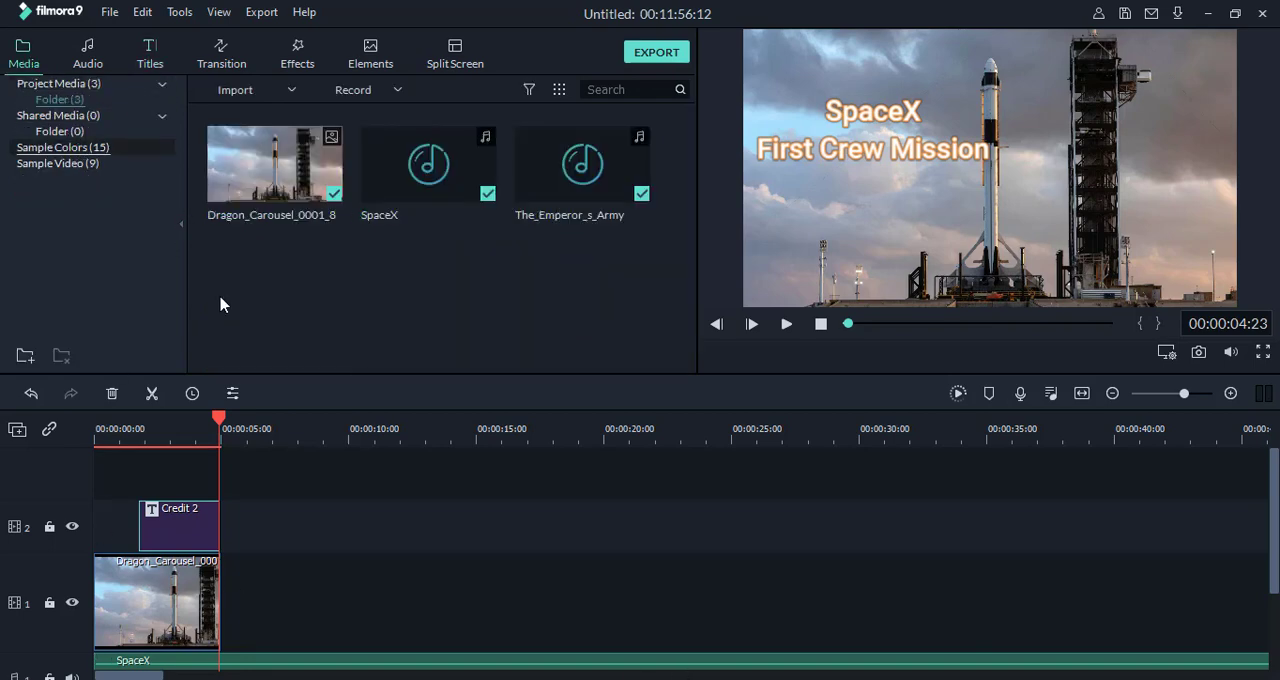
pyautogui.click(292, 91)
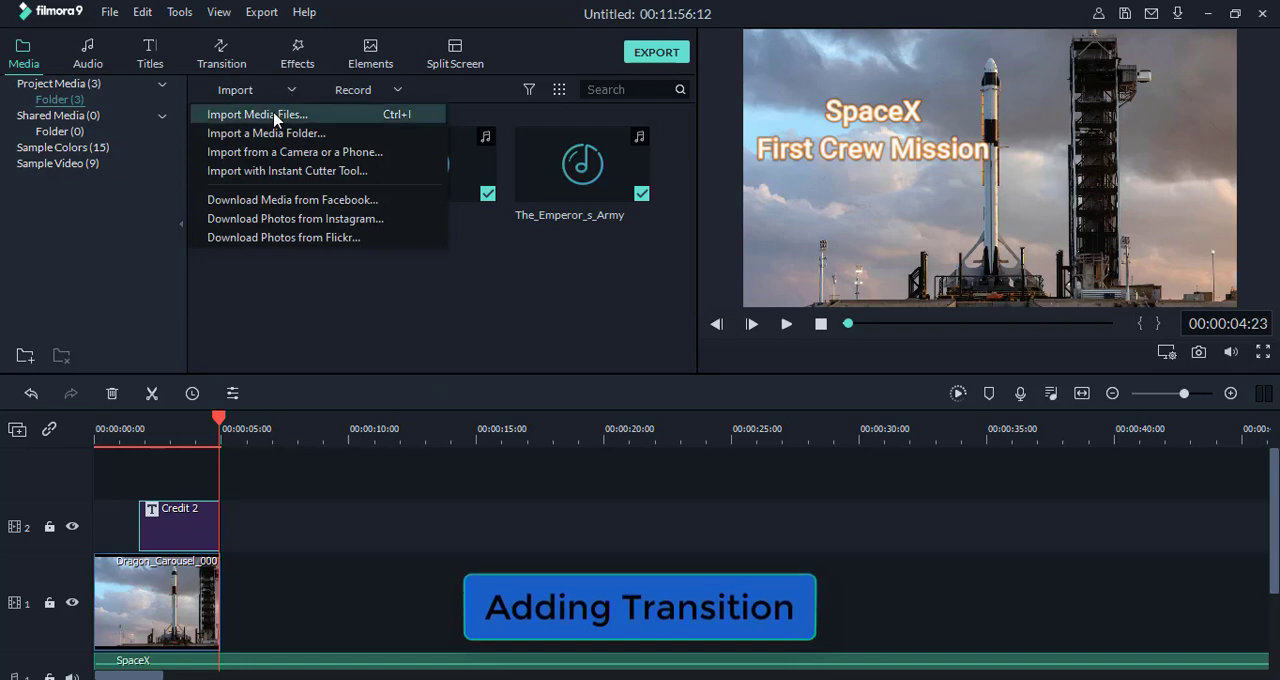
pyautogui.click(275, 116)
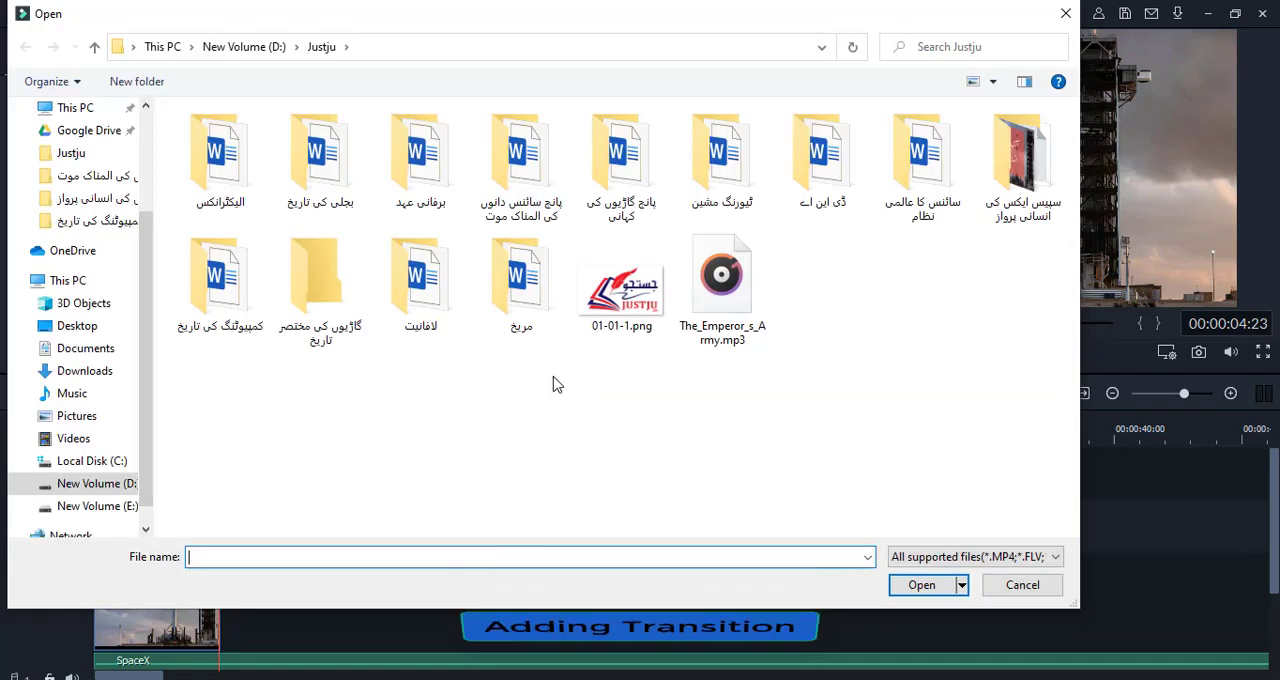
pyautogui.click(1013, 170)
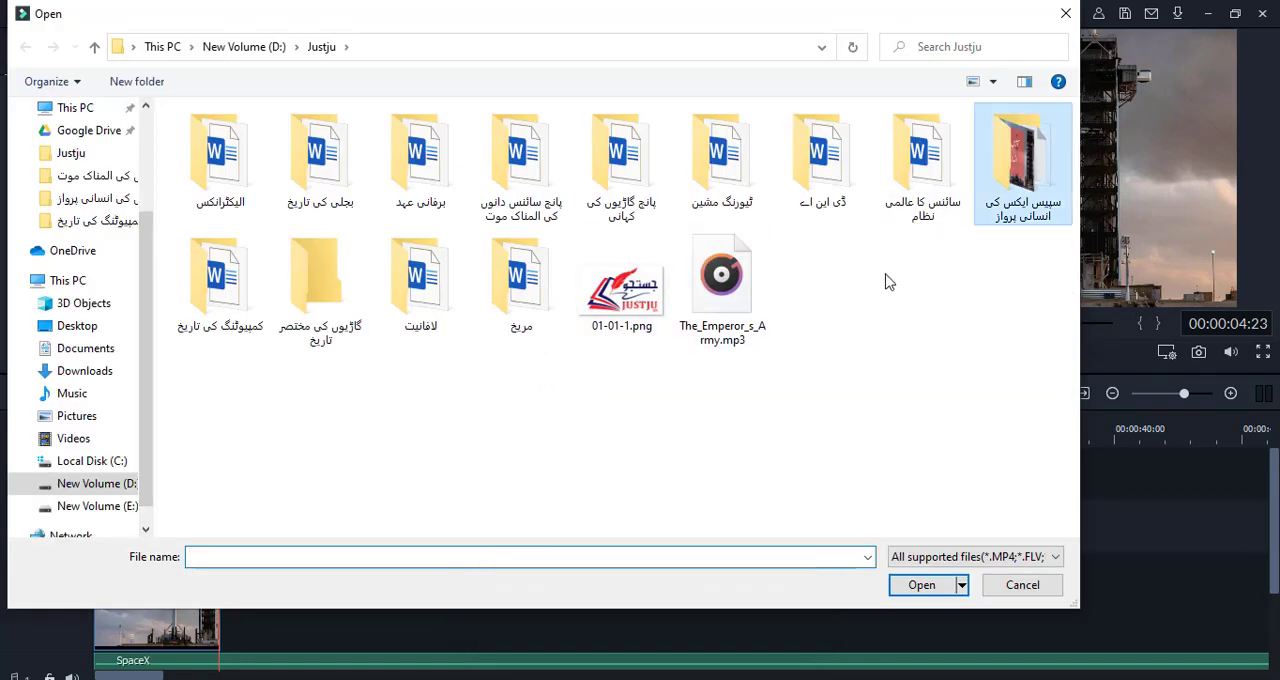
pyautogui.press('Return')
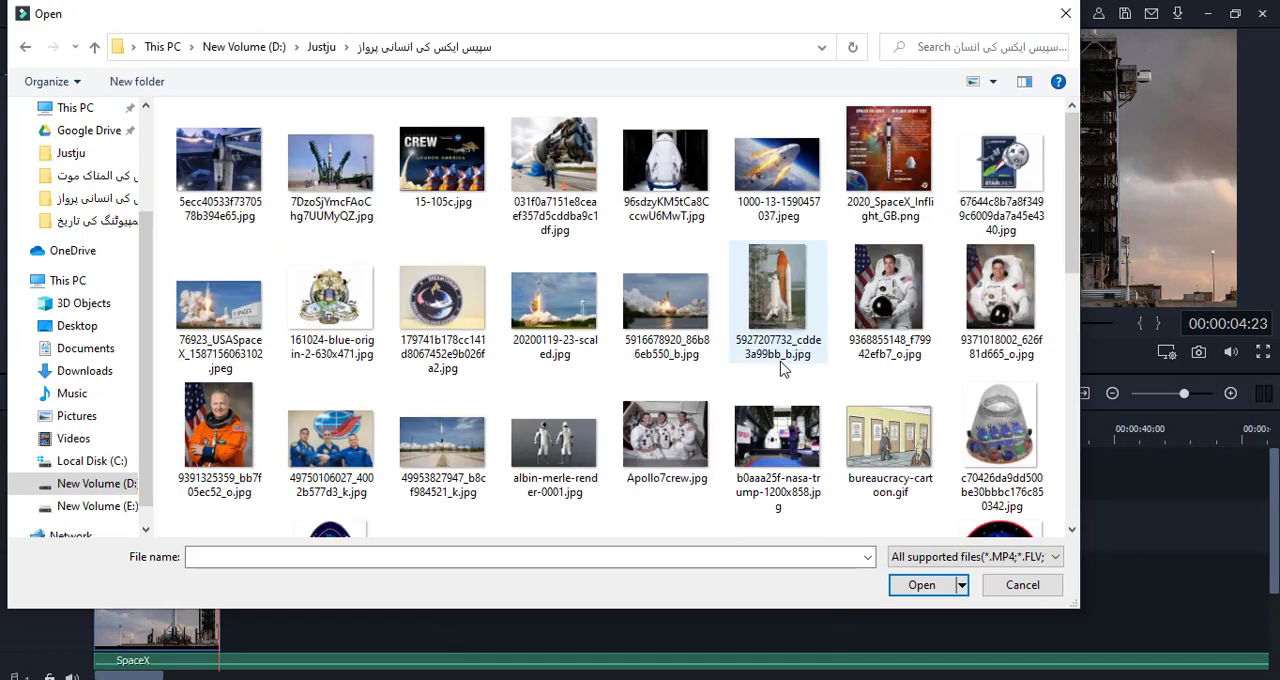
pyautogui.doubleClick(553, 300)
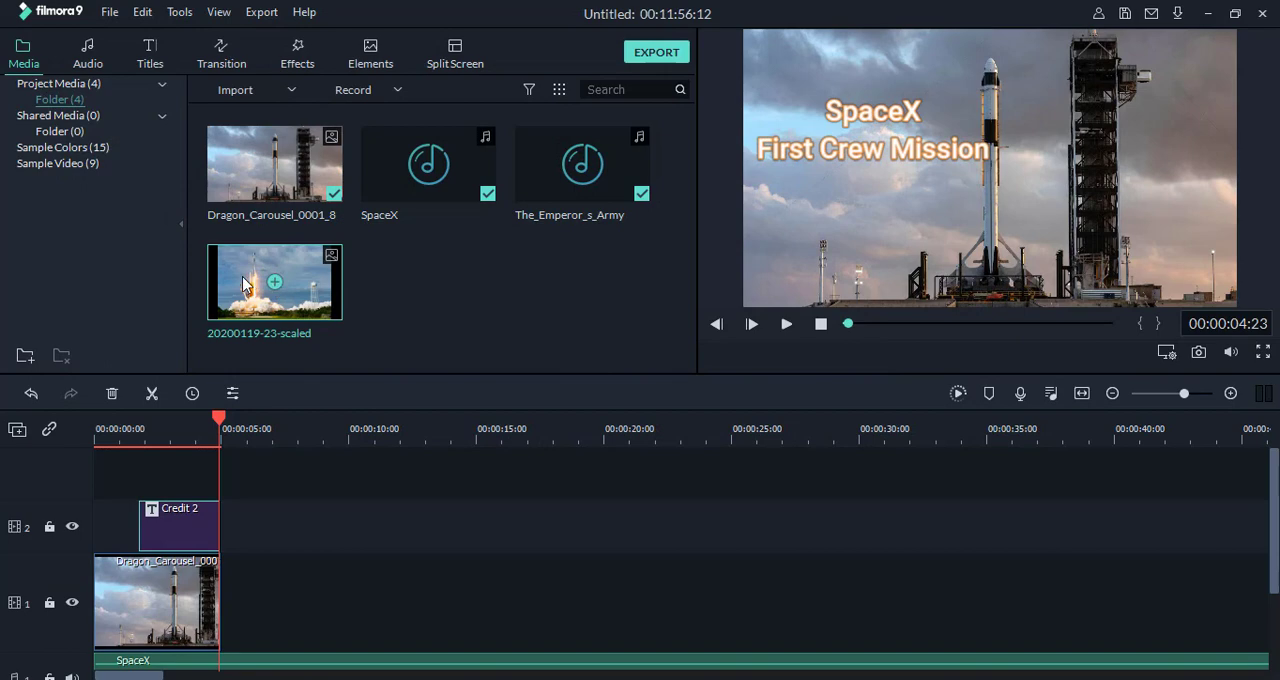
pyautogui.moveTo(244, 280); pyautogui.dragTo(222, 632)
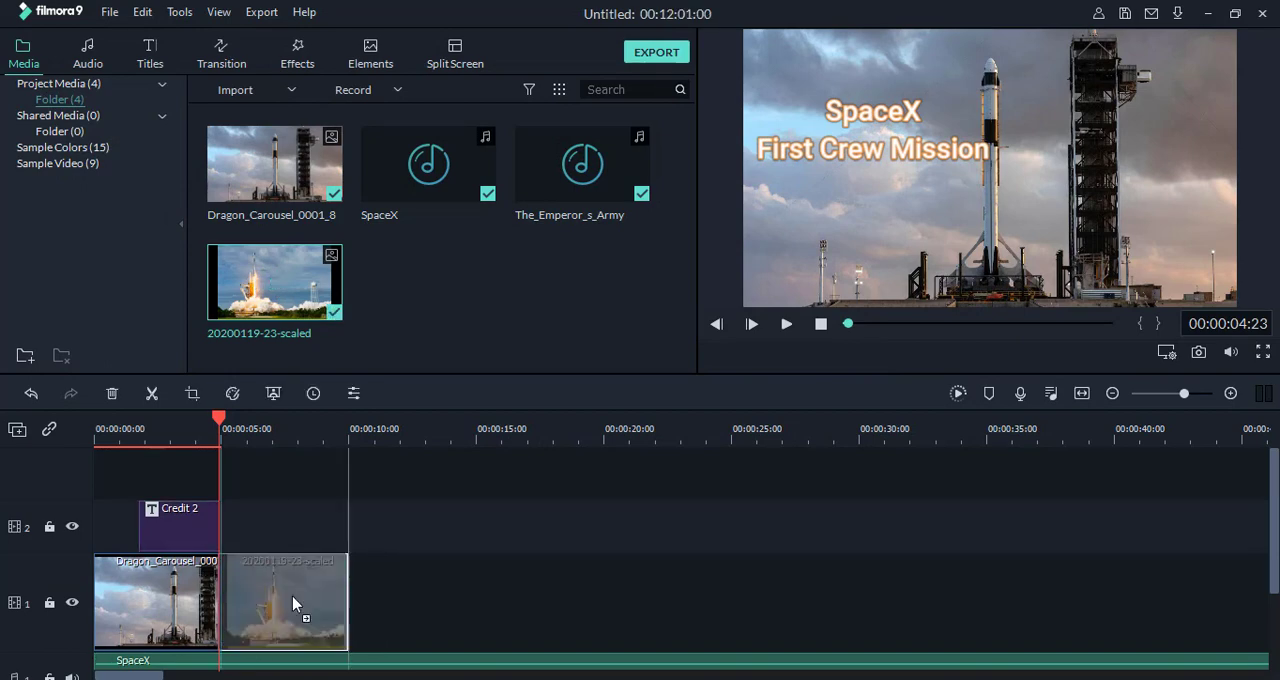
# Step: Add the Bar transition at the cut between the two images on video track 1 and play the video across it
pyautogui.moveTo(217, 420); pyautogui.dragTo(189, 425)
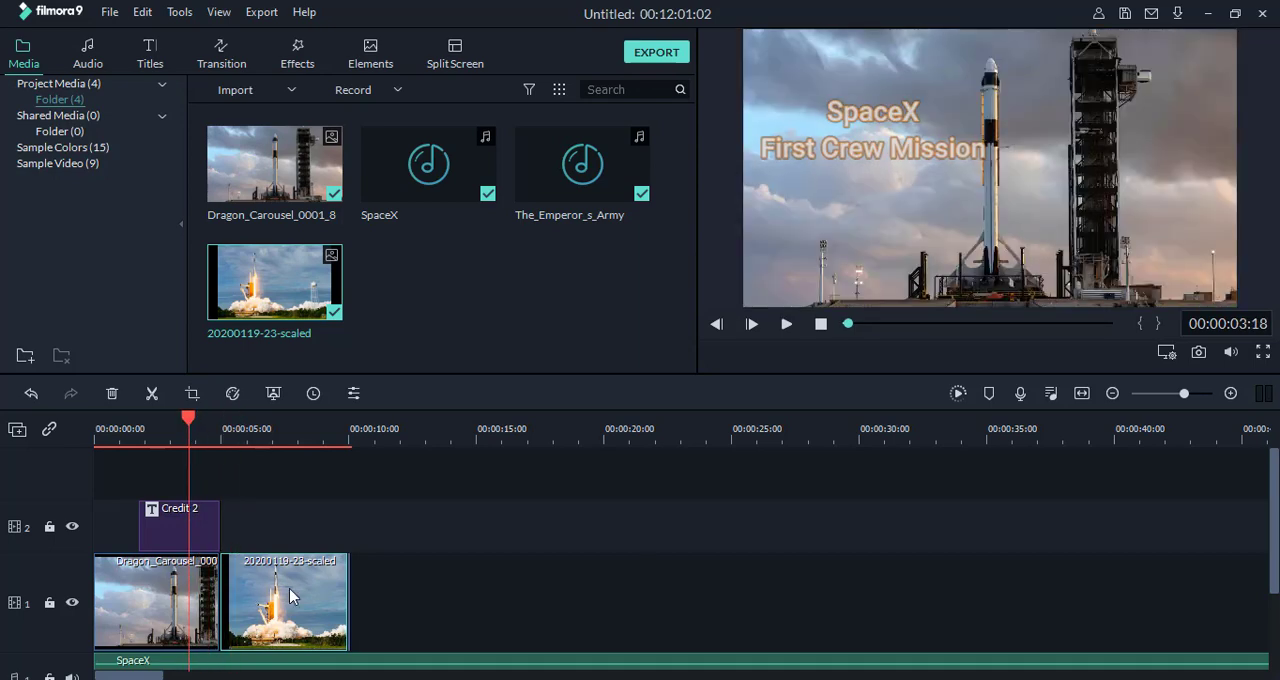
pyautogui.click(224, 63)
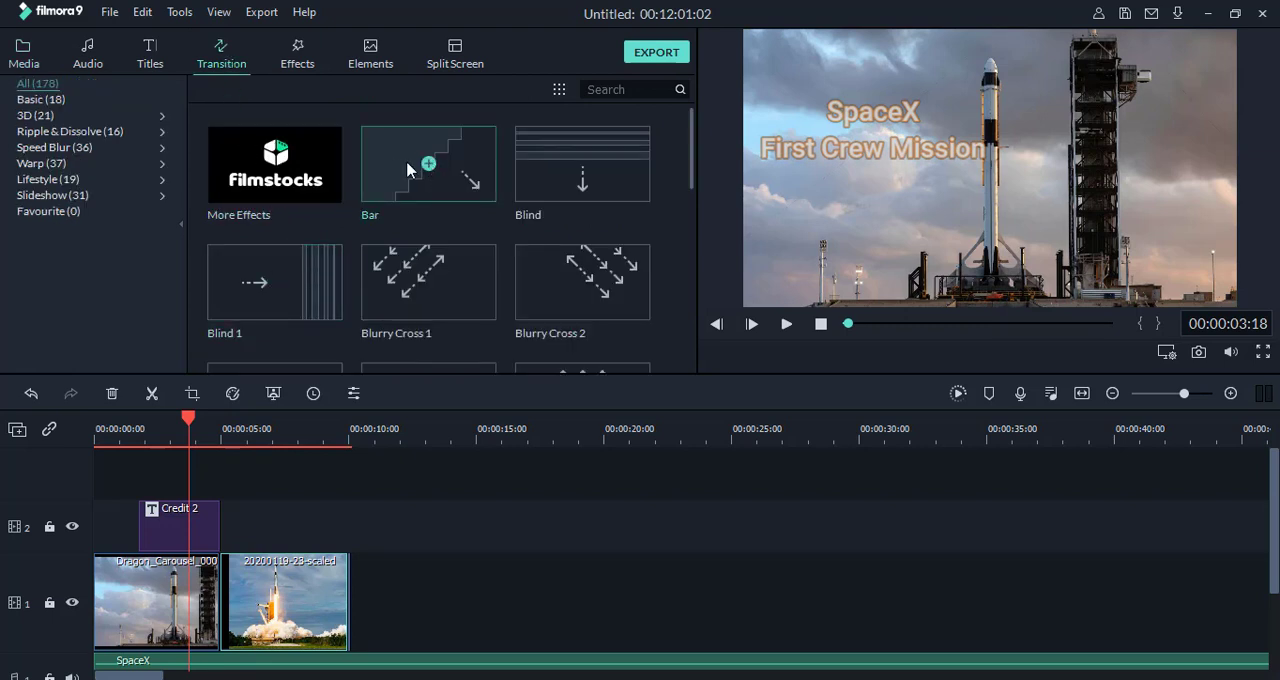
pyautogui.moveTo(407, 170); pyautogui.dragTo(470, 144)
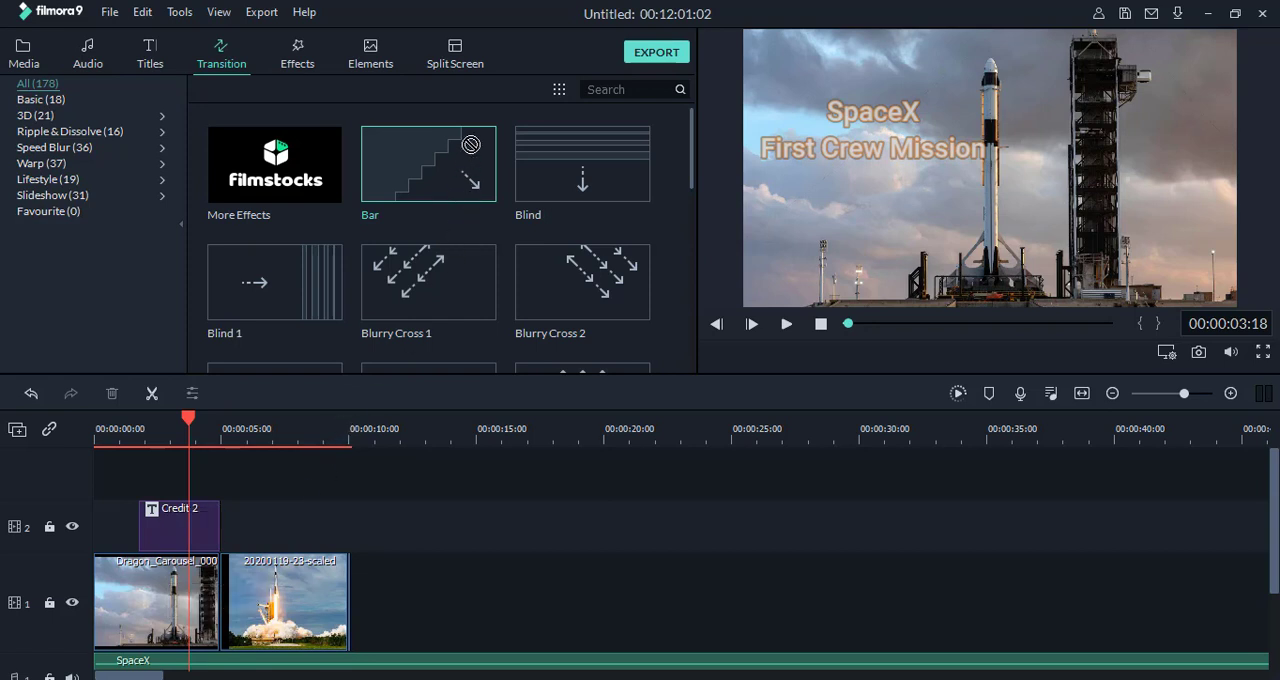
pyautogui.click(277, 640)
pyautogui.moveTo(472, 173)
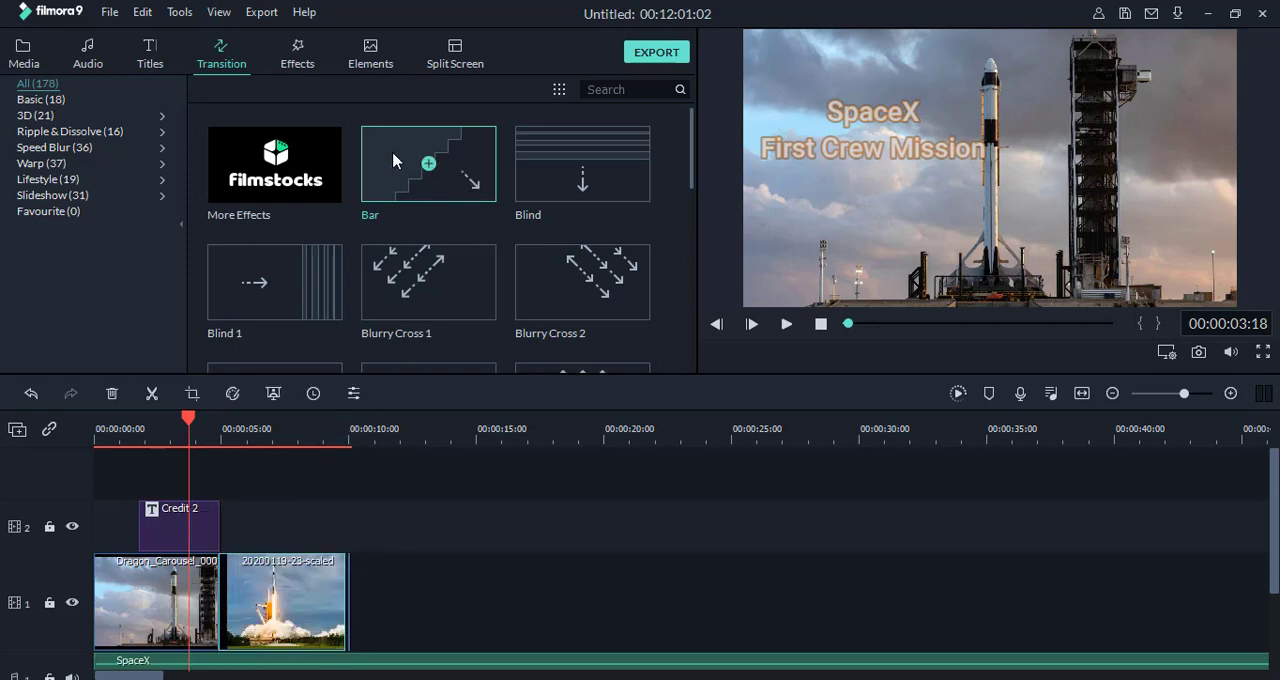
pyautogui.moveTo(392, 160); pyautogui.dragTo(218, 603)
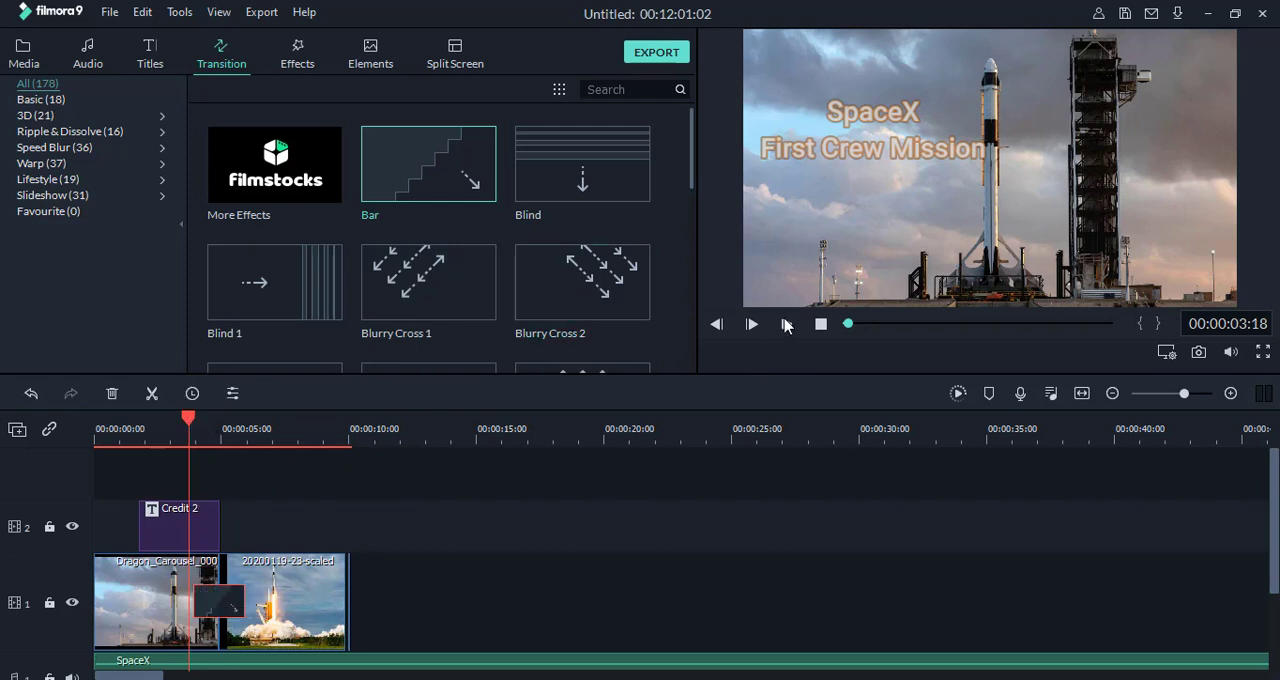
pyautogui.click(787, 325)
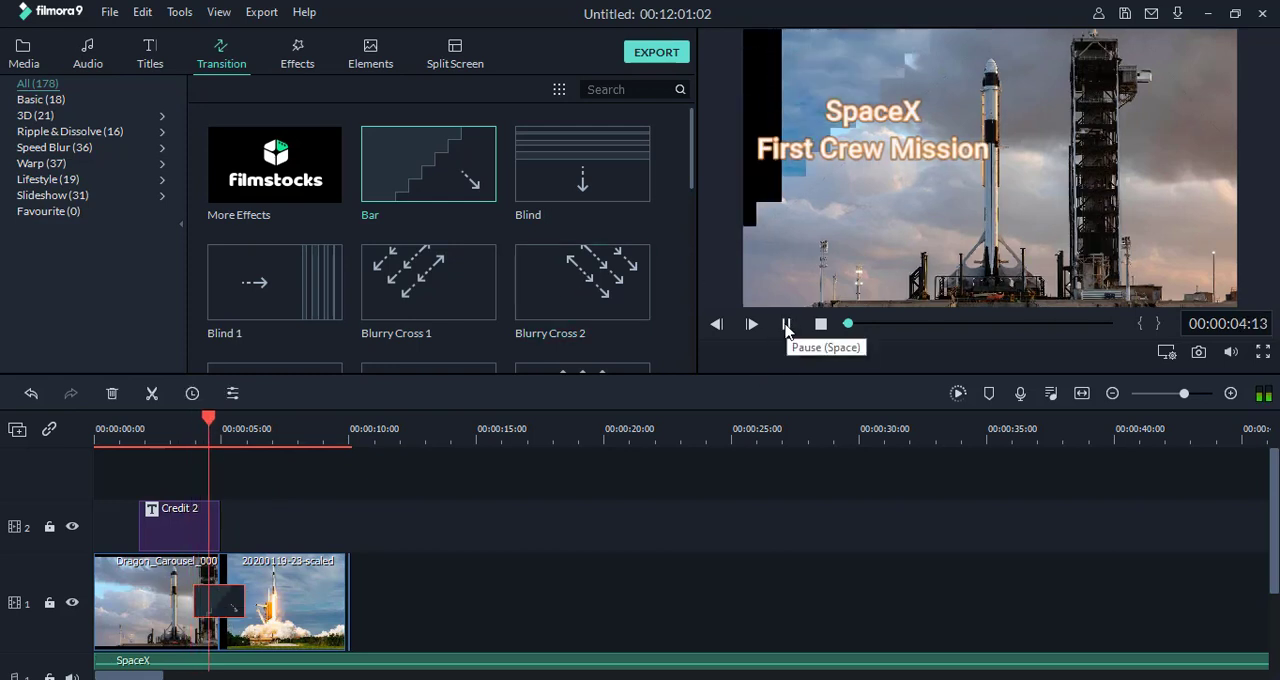
pyautogui.click(787, 326)
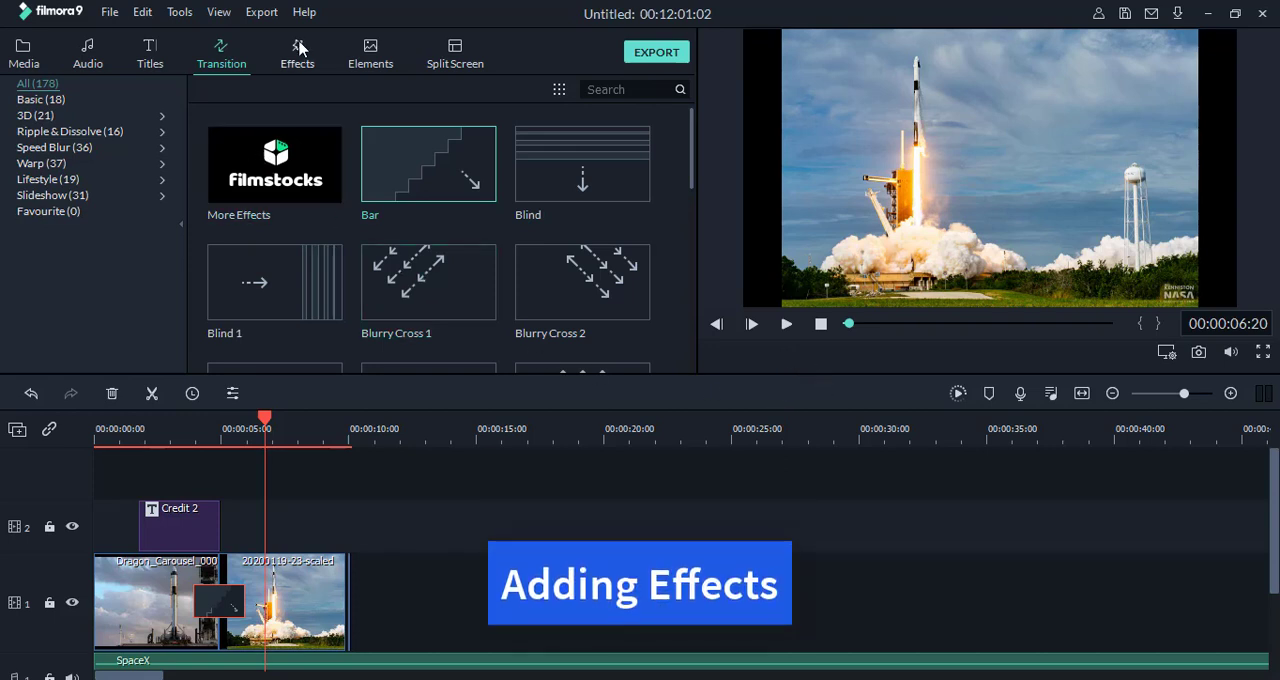
pyautogui.click(297, 596)
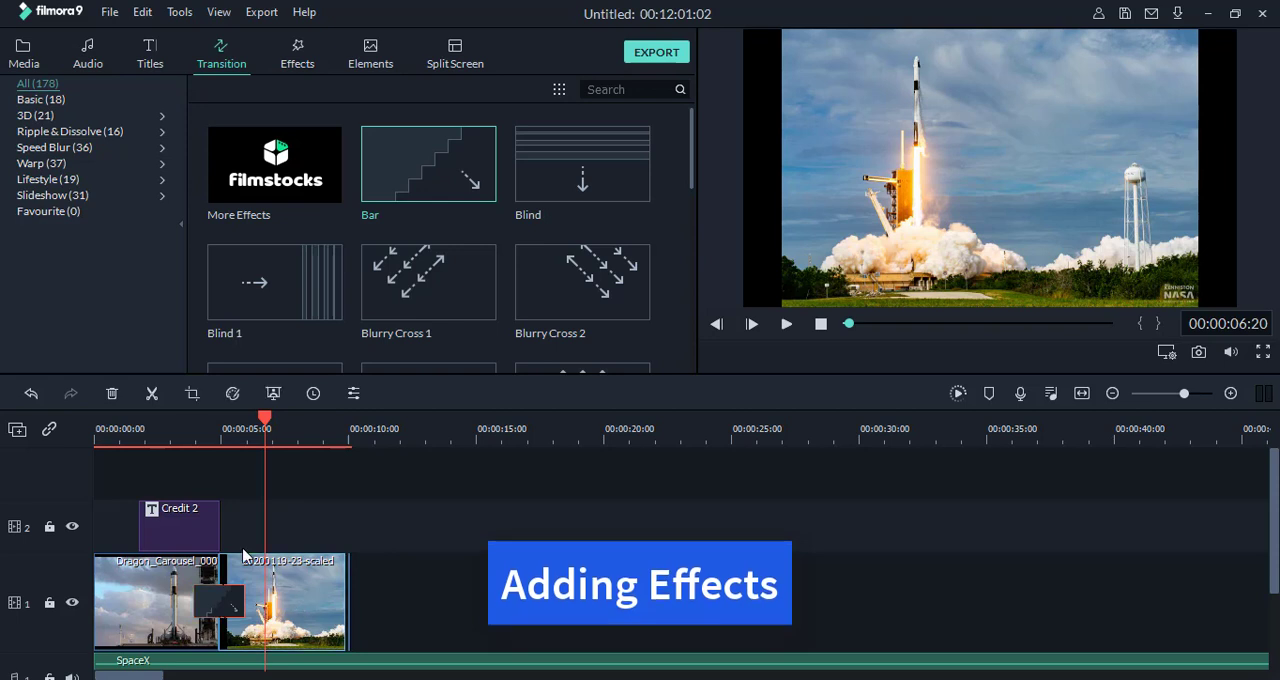
pyautogui.click(296, 55)
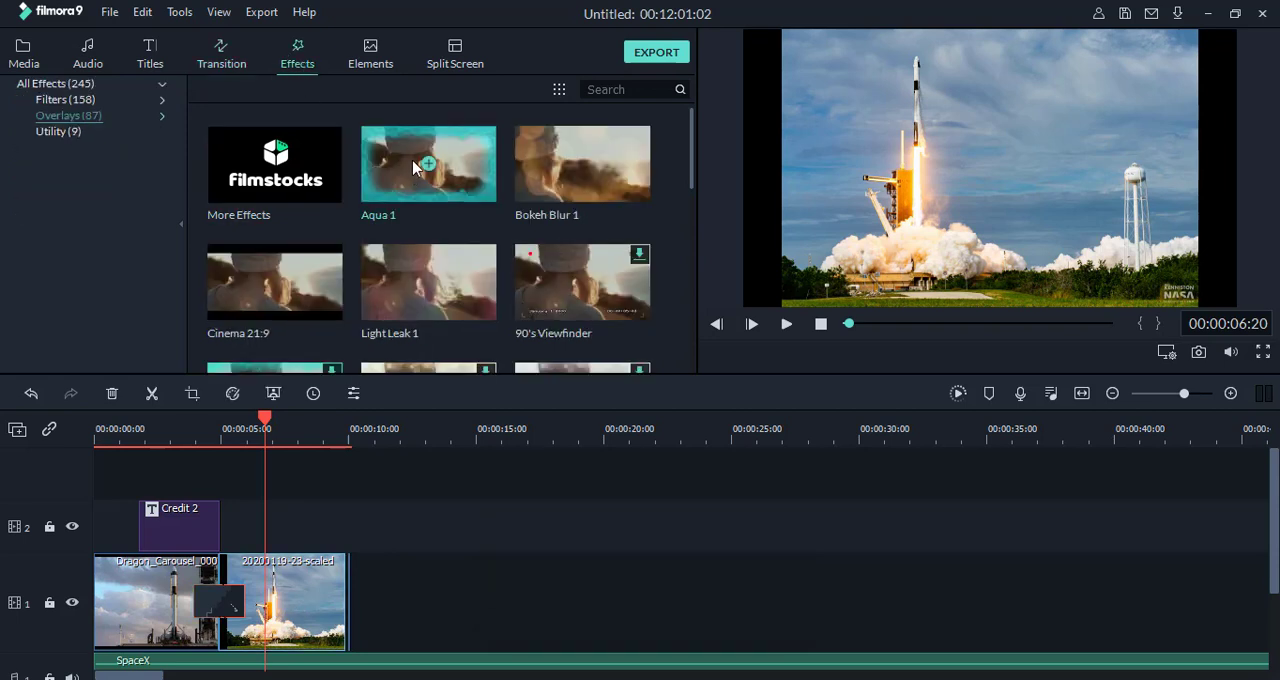
pyautogui.moveTo(297, 563); pyautogui.dragTo(297, 565)
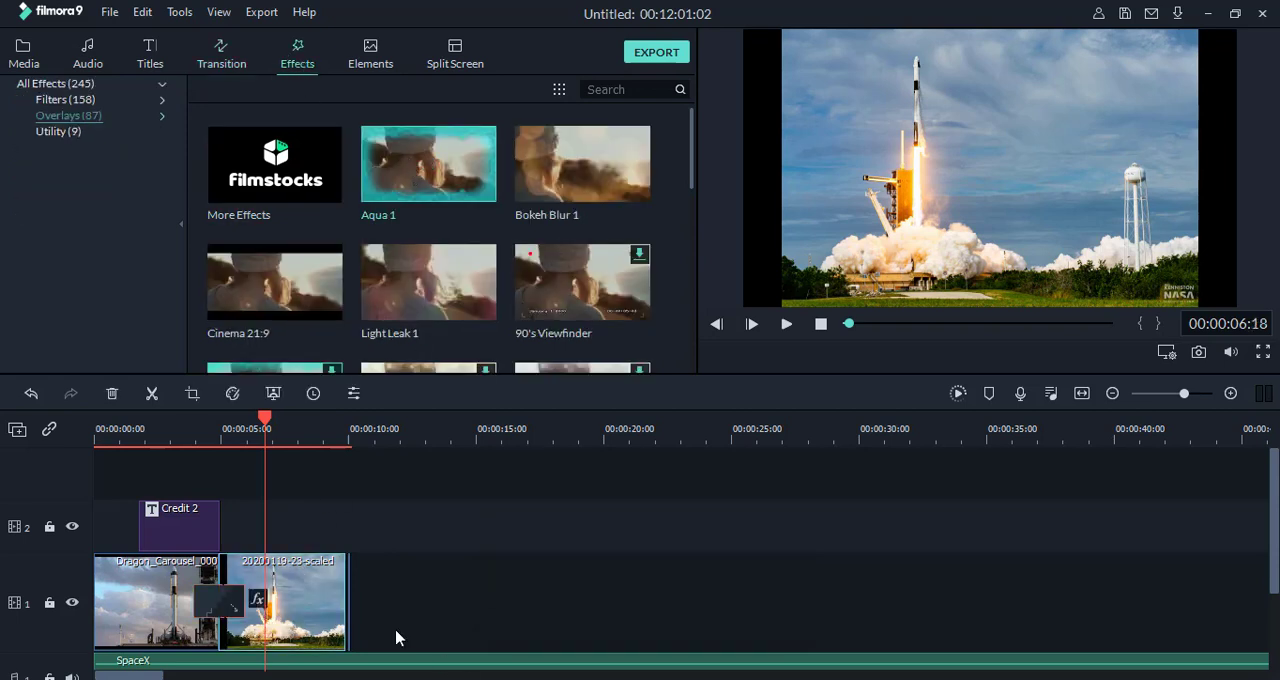
# Step: Play the video from shortly before the cut to preview the Aqua 1 overlay, and stop playback
pyautogui.click(207, 435)
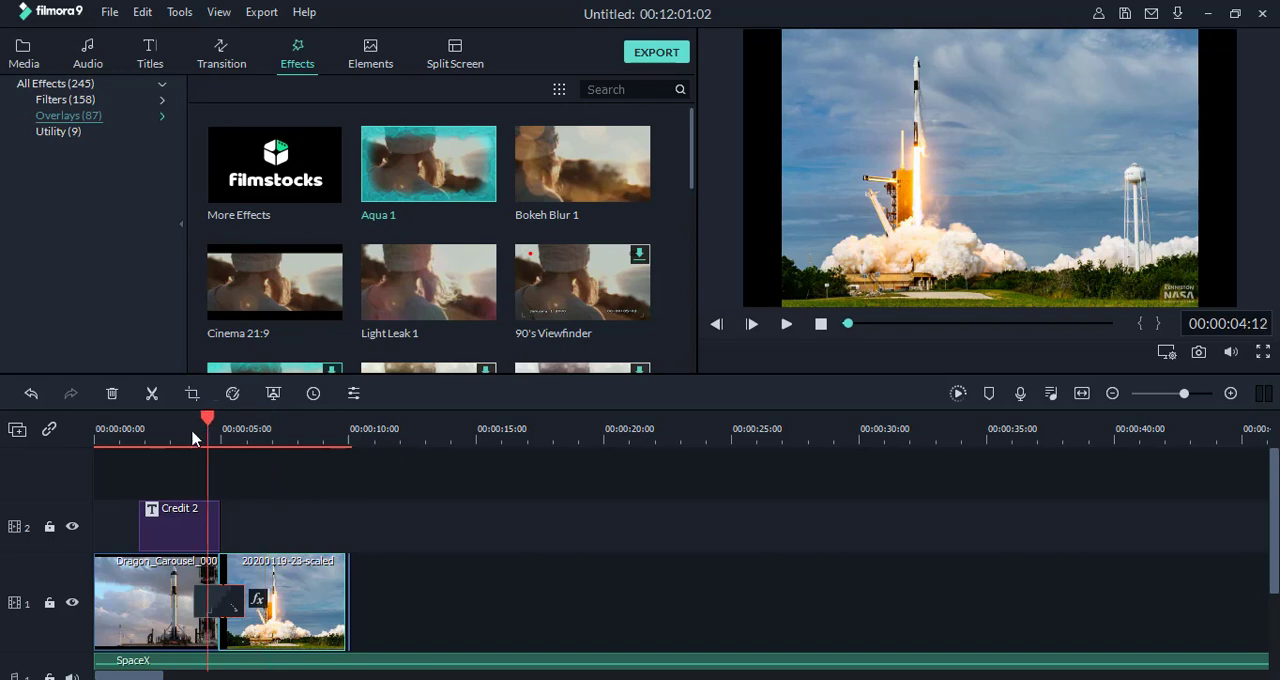
pyautogui.click(188, 437)
pyautogui.click(786, 324)
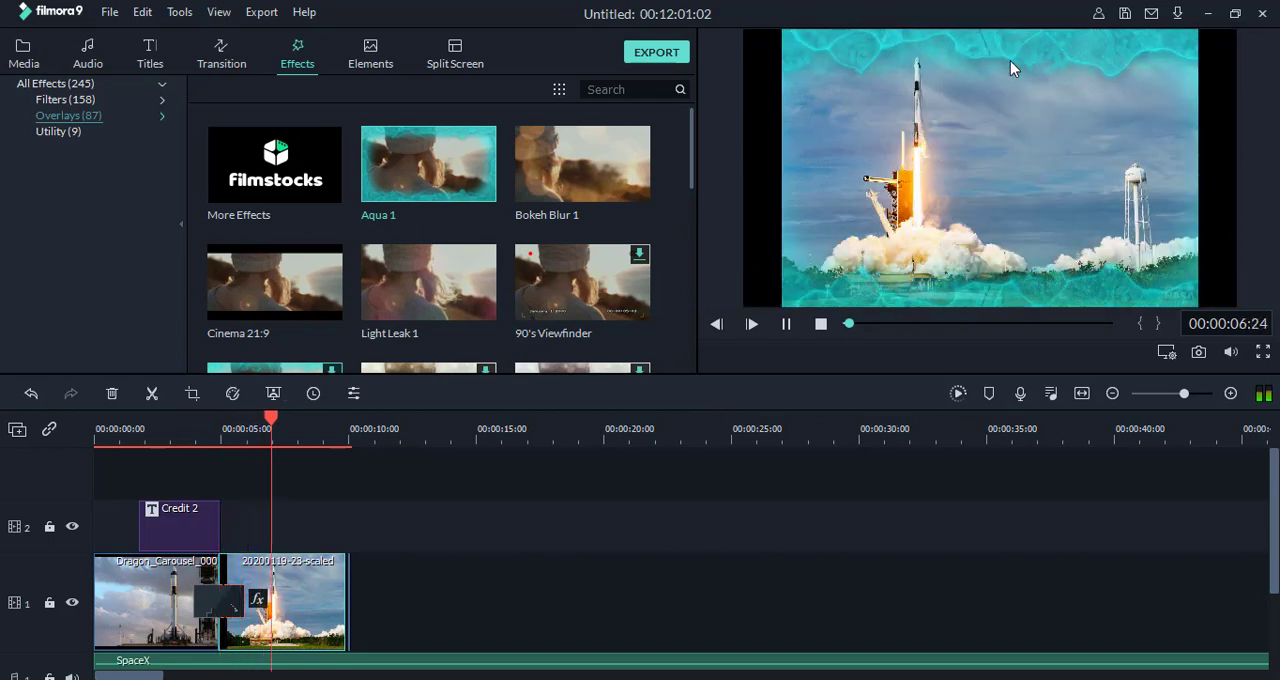
pyautogui.click(820, 323)
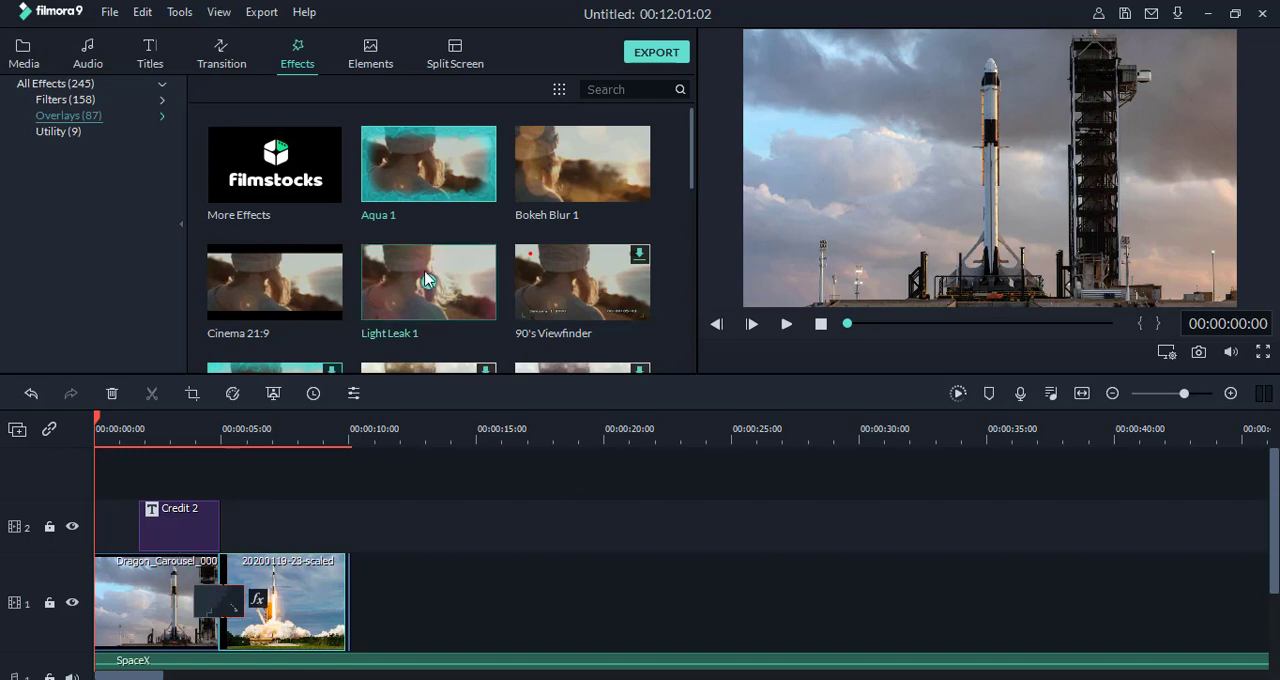
# Step: Add the Black & White 1 filter on video track 3 from the start and extend it to the end of the second image
pyautogui.scroll(-6, 426, 303)
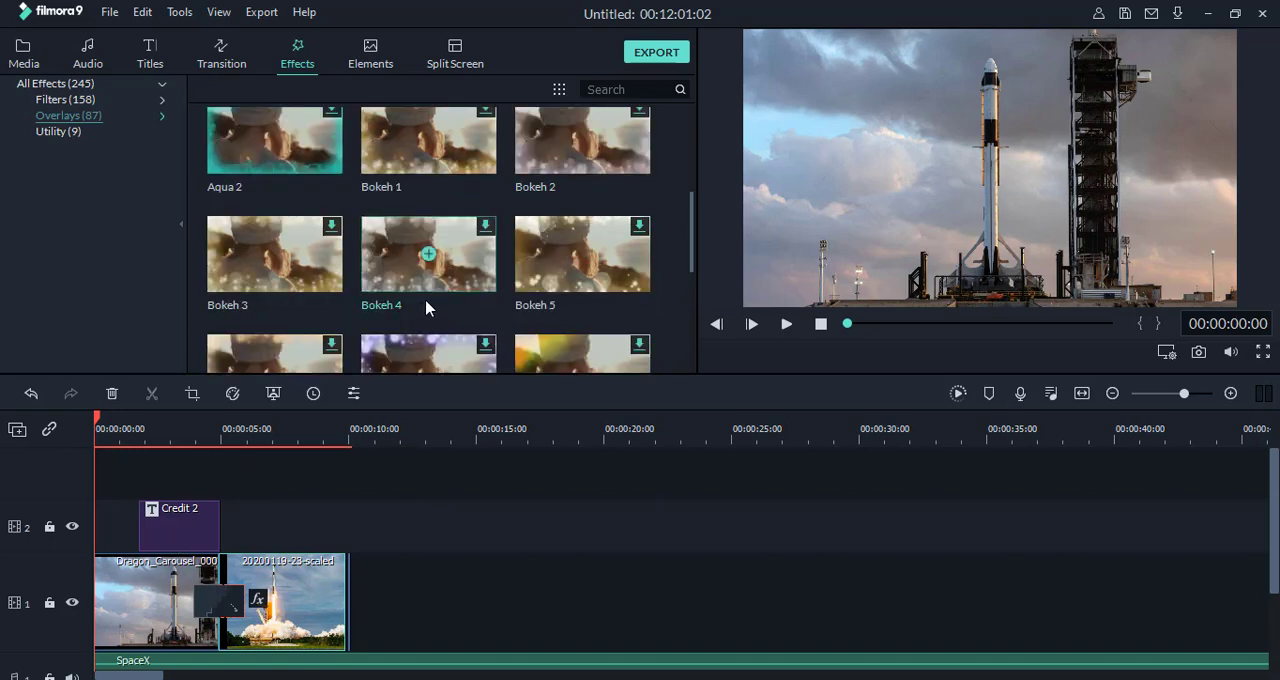
pyautogui.click(66, 100)
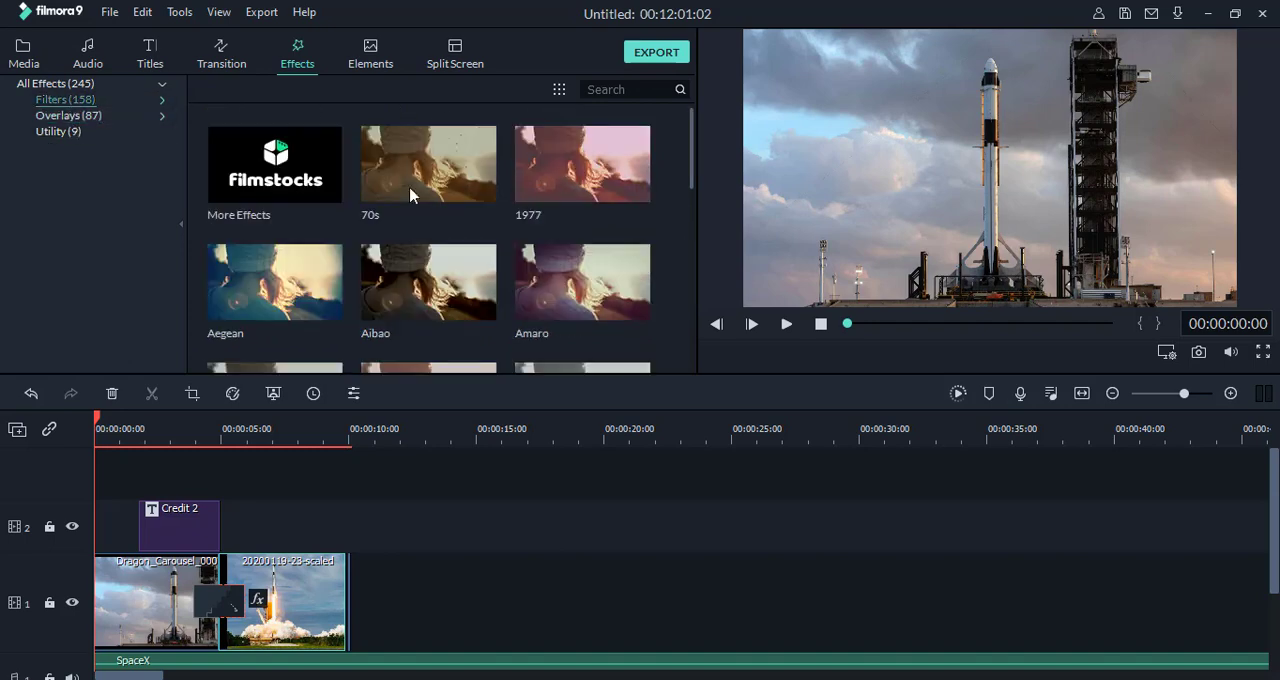
pyautogui.scroll(-5, 400, 240)
pyautogui.moveTo(244, 228); pyautogui.dragTo(107, 464)
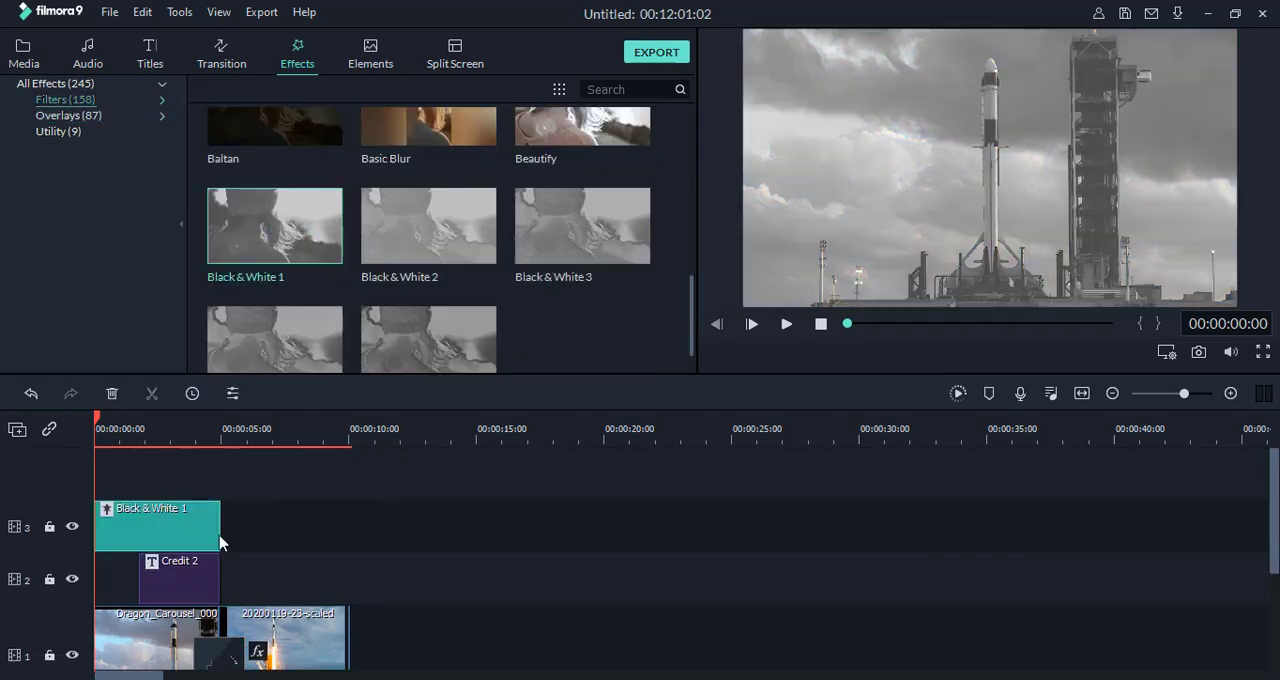
pyautogui.moveTo(220, 528); pyautogui.dragTo(346, 530)
pyautogui.moveTo(275, 561); pyautogui.dragTo(275, 561)
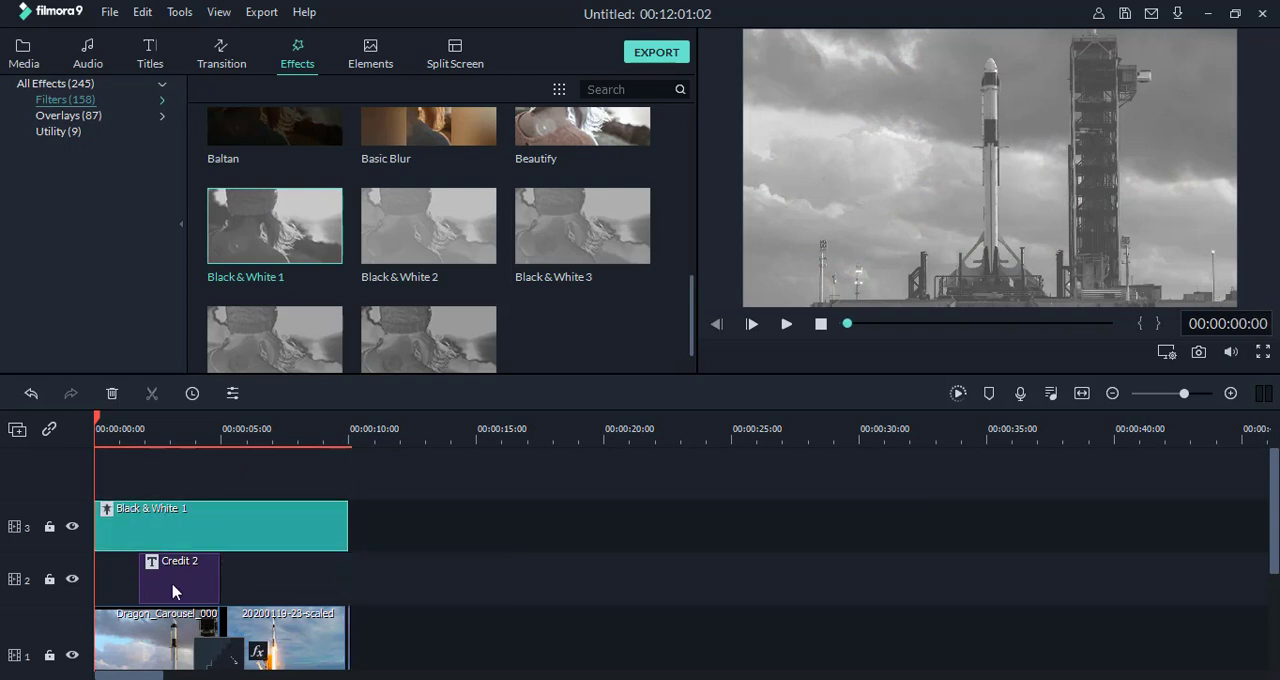
# Step: Play the video from the start to review the Black & White 1 filter over the title and both images
pyautogui.click(173, 590)
pyautogui.click(257, 646)
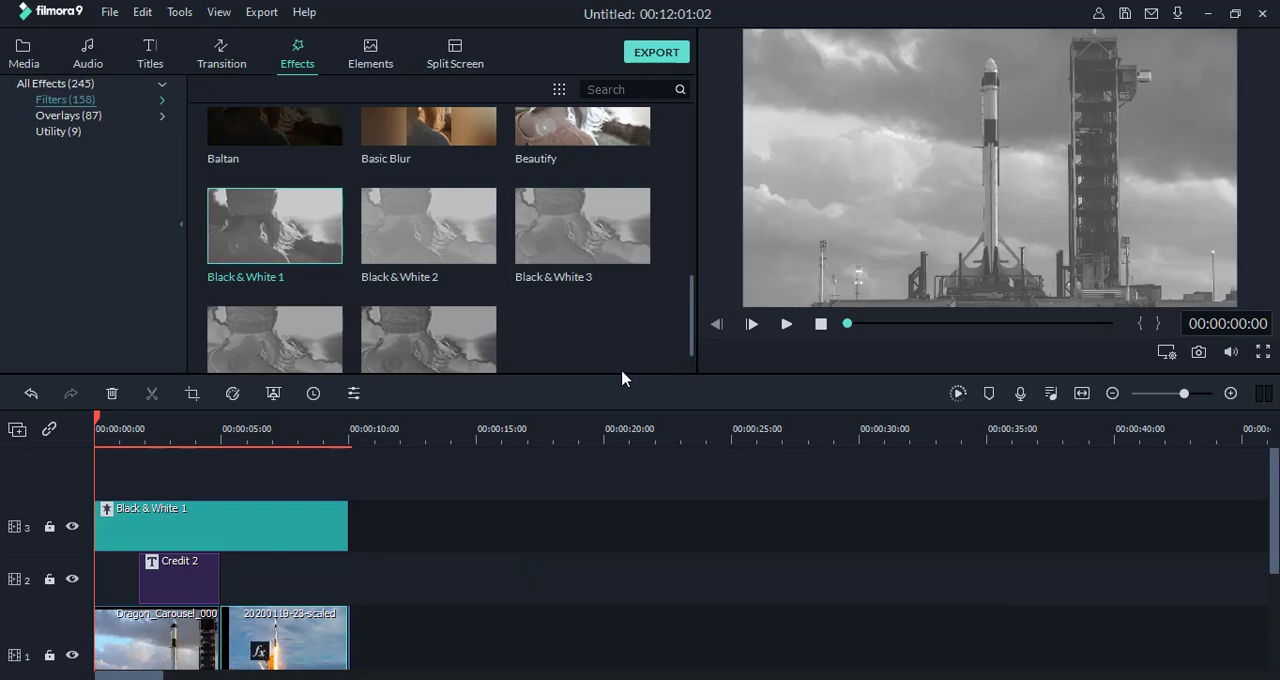
pyautogui.click(786, 325)
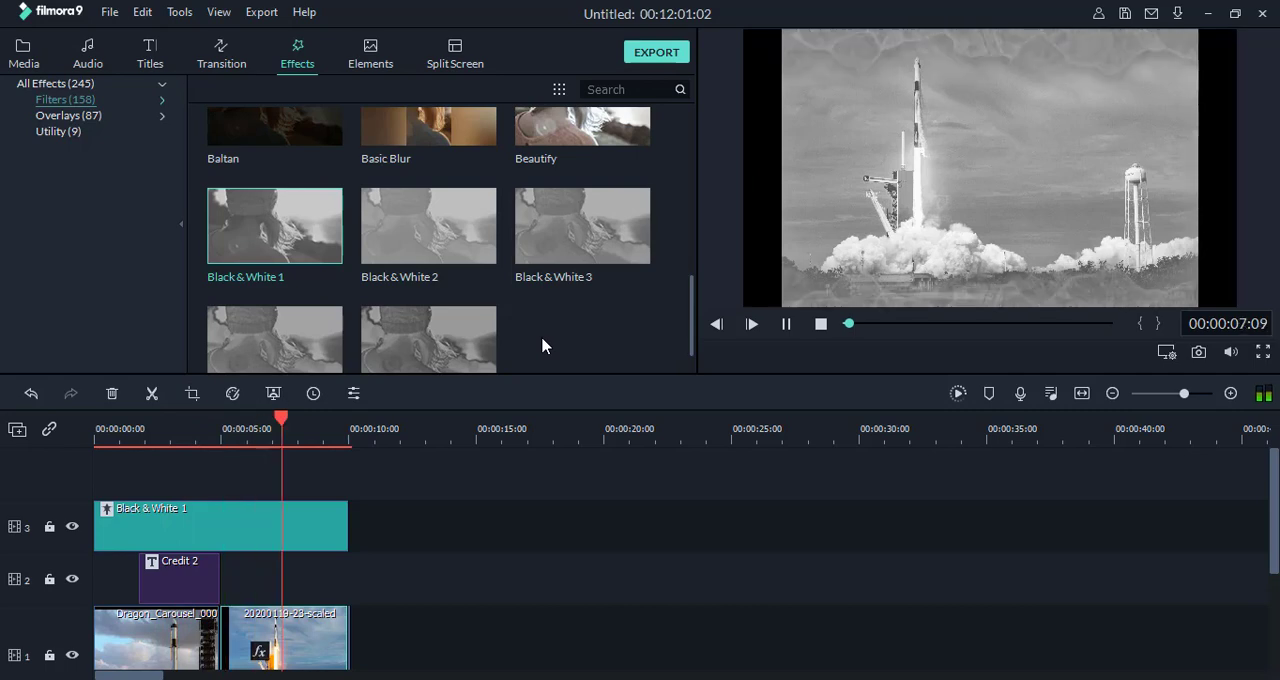
pyautogui.click(821, 326)
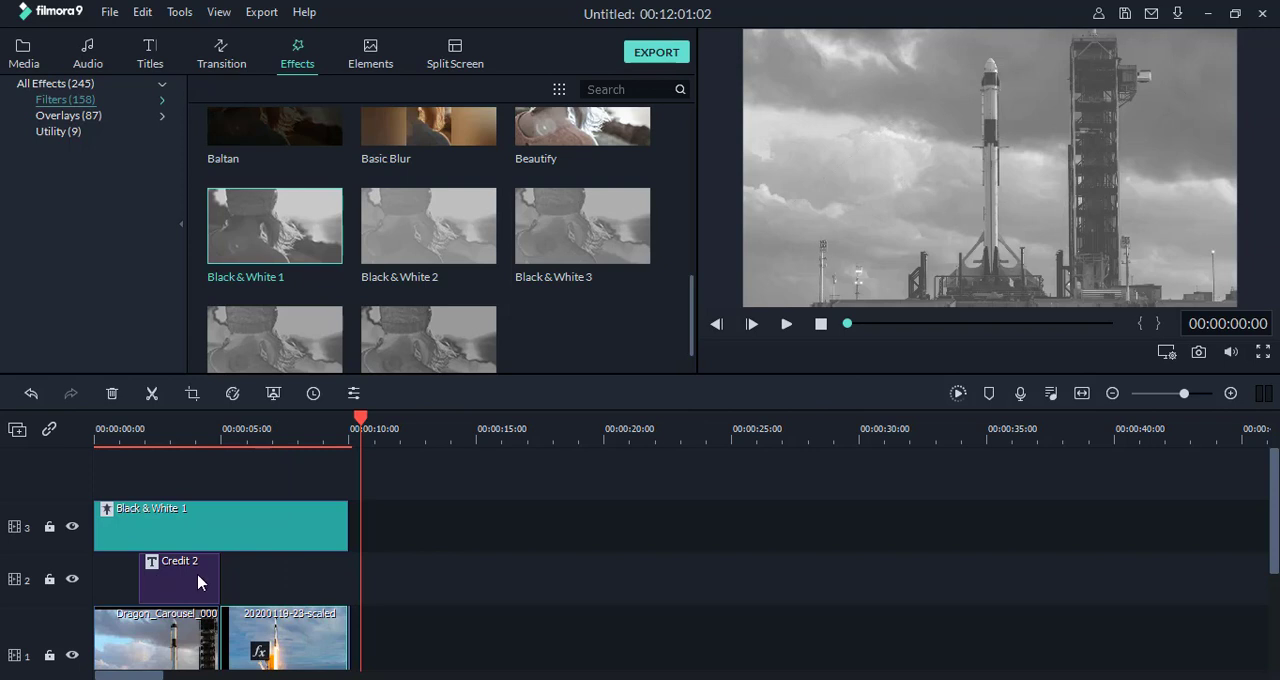
# Step: Move the Black & White 1 filter to video track 2 and the Credit 2 title to track 3 above it, ending with the rocket image
pyautogui.moveTo(181, 586); pyautogui.dragTo(430, 531)
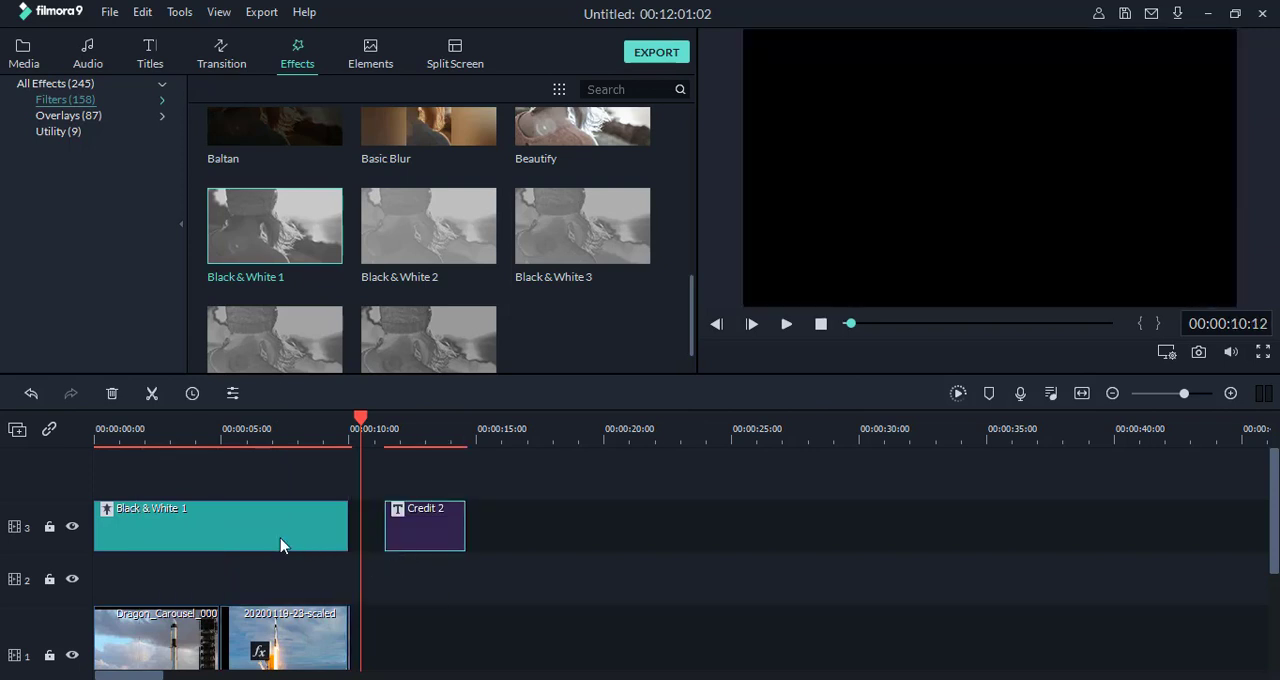
pyautogui.moveTo(222, 535); pyautogui.dragTo(97, 556)
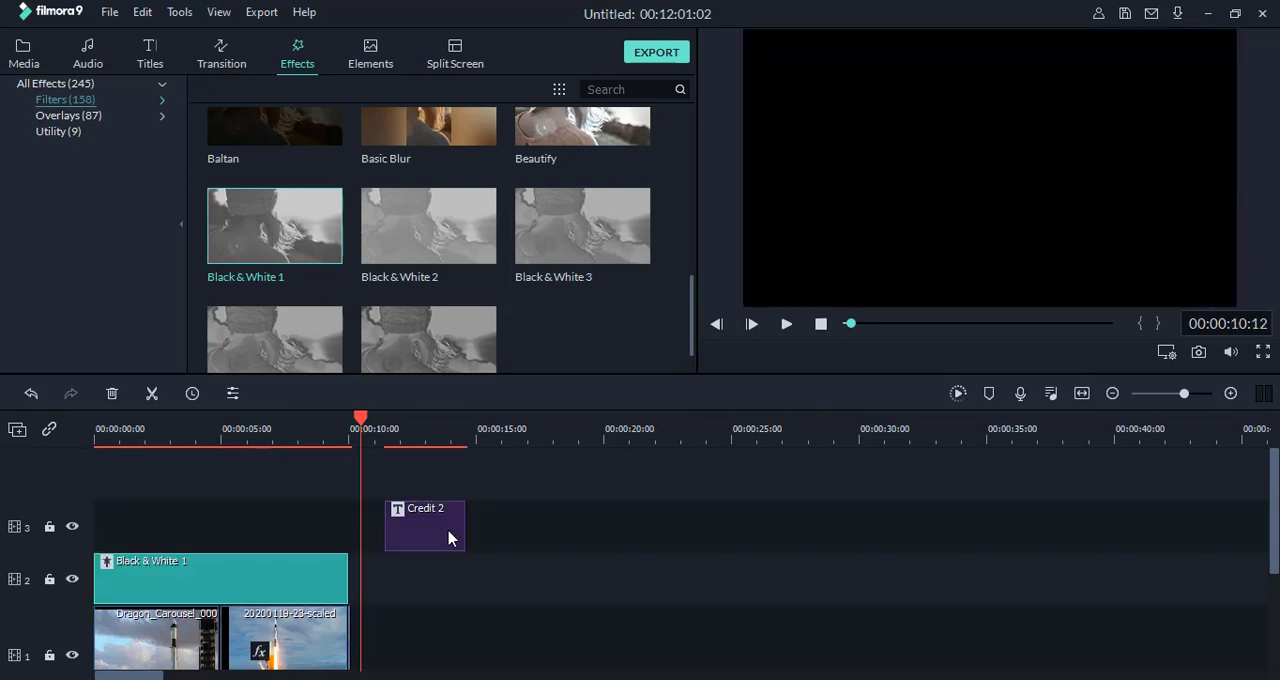
pyautogui.moveTo(448, 538); pyautogui.dragTo(210, 541)
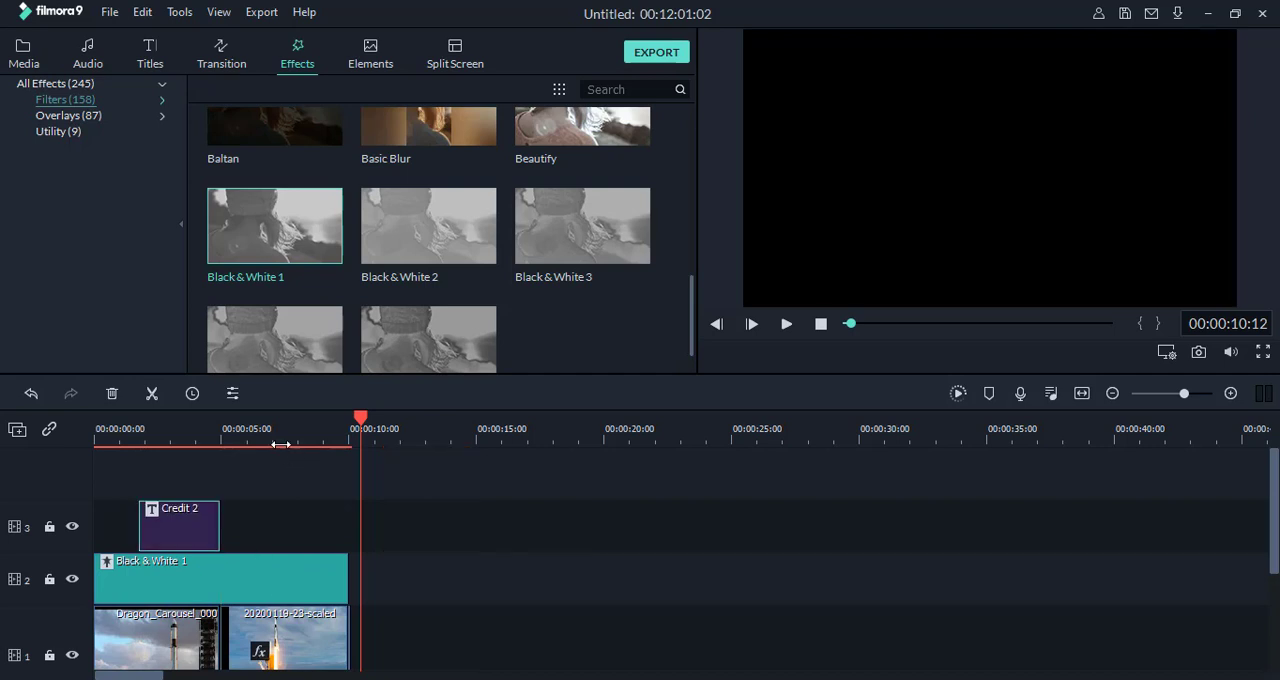
# Step: Scrub from the start of the video to 00:00:07:24 to check the title and filter over both images
pyautogui.moveTo(361, 420); pyautogui.dragTo(112, 447)
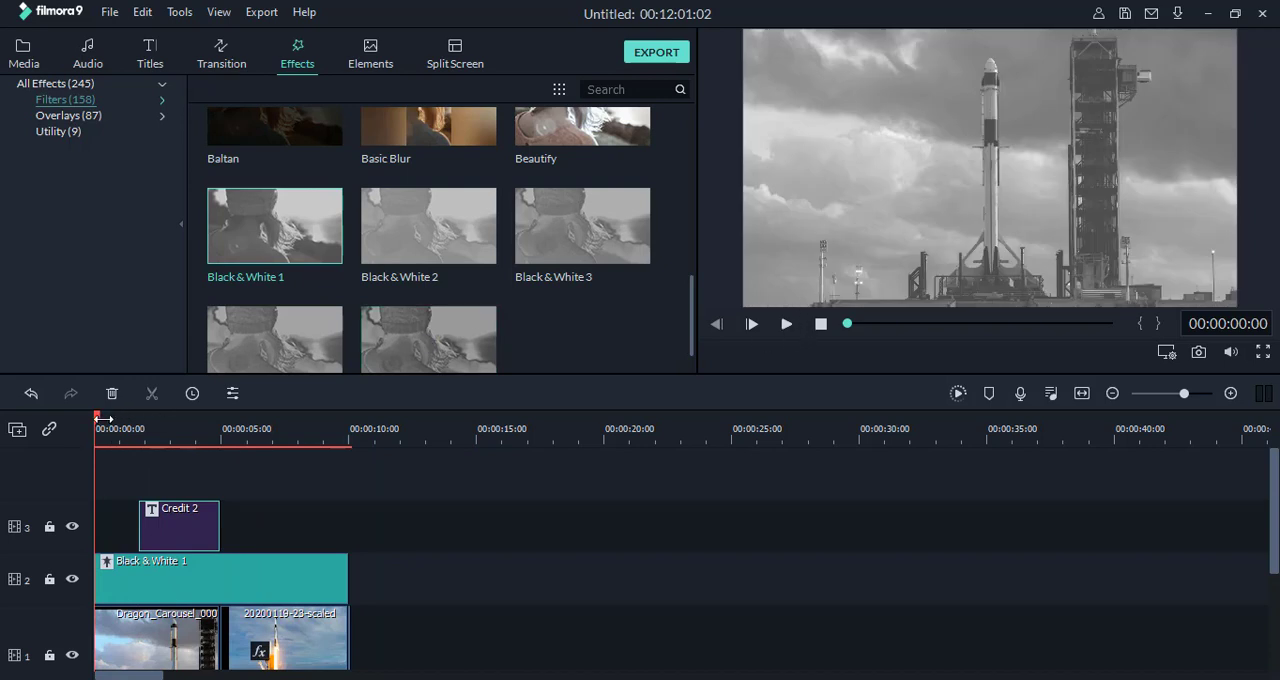
pyautogui.click(133, 427)
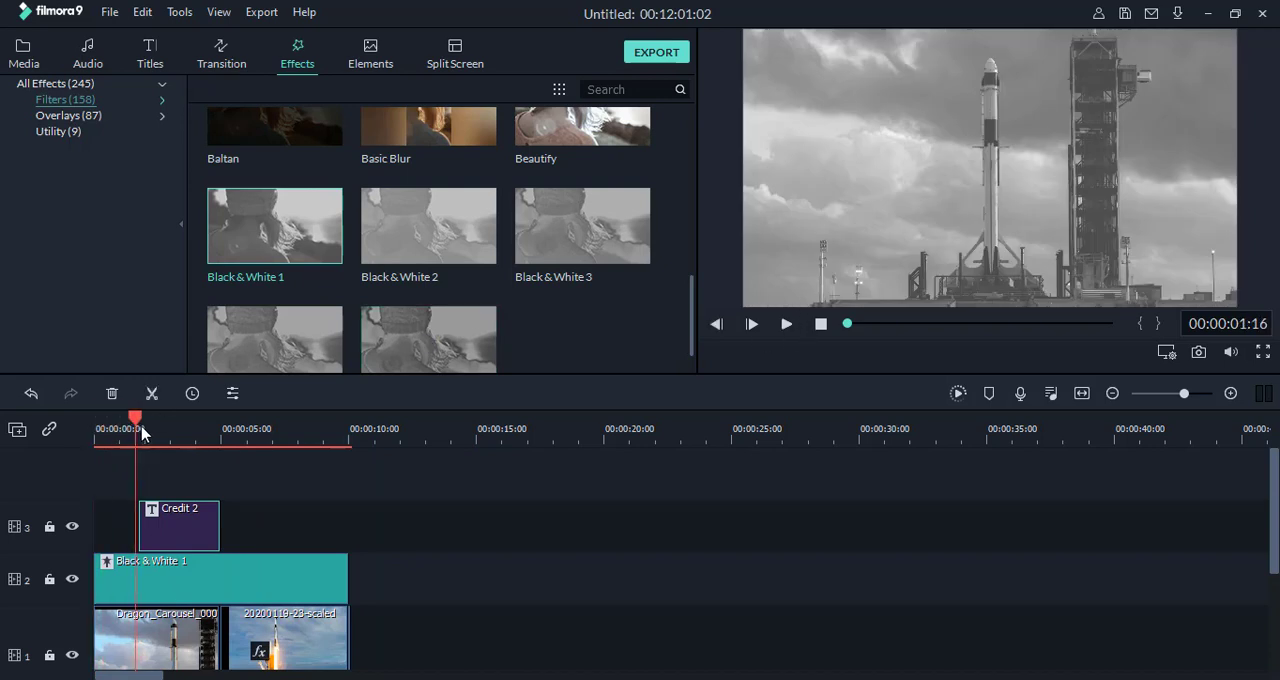
pyautogui.moveTo(178, 437); pyautogui.dragTo(298, 446)
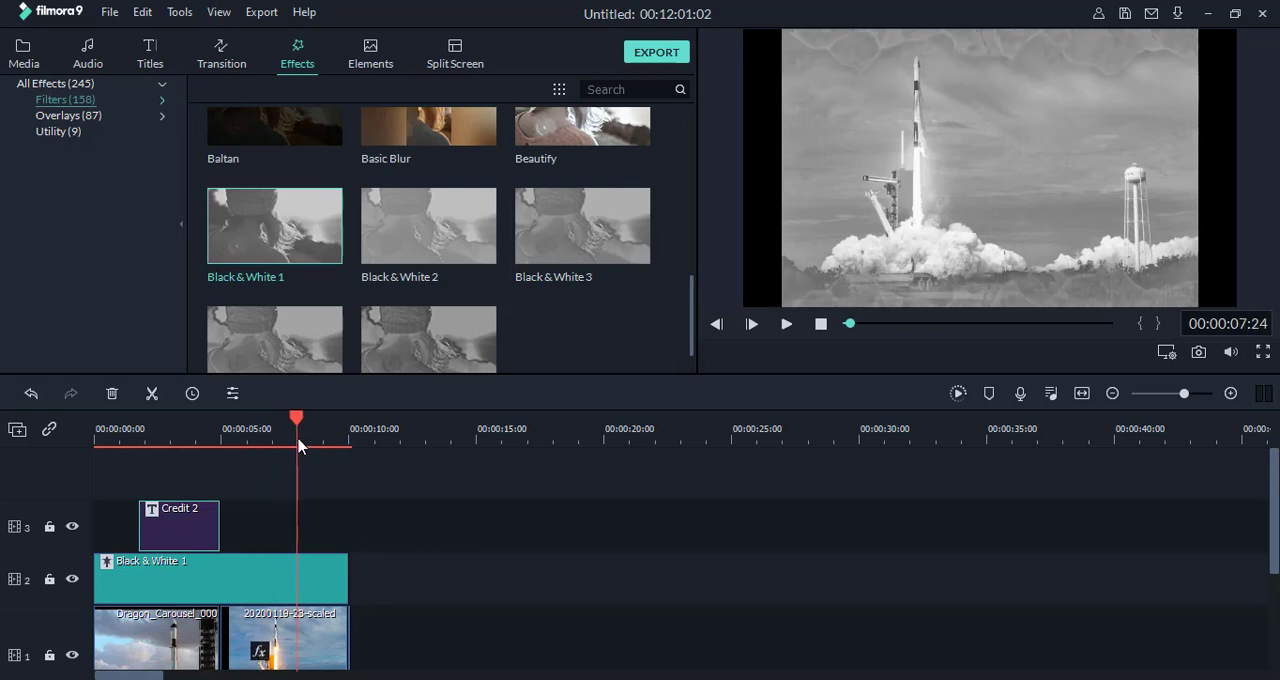
# Step: Return the playhead to the start of the timeline and look over the elements library before going back to the effects
pyautogui.moveTo(143, 453); pyautogui.dragTo(71, 457)
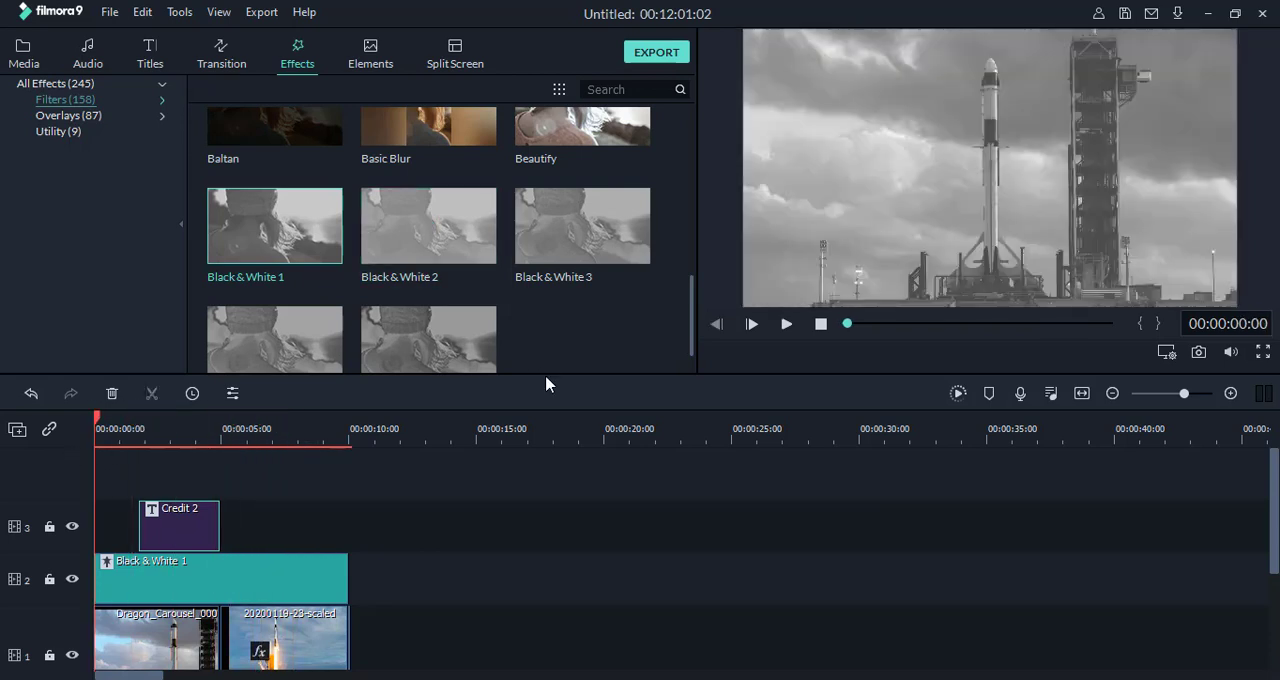
pyautogui.scroll(5, 581, 340)
pyautogui.click(371, 60)
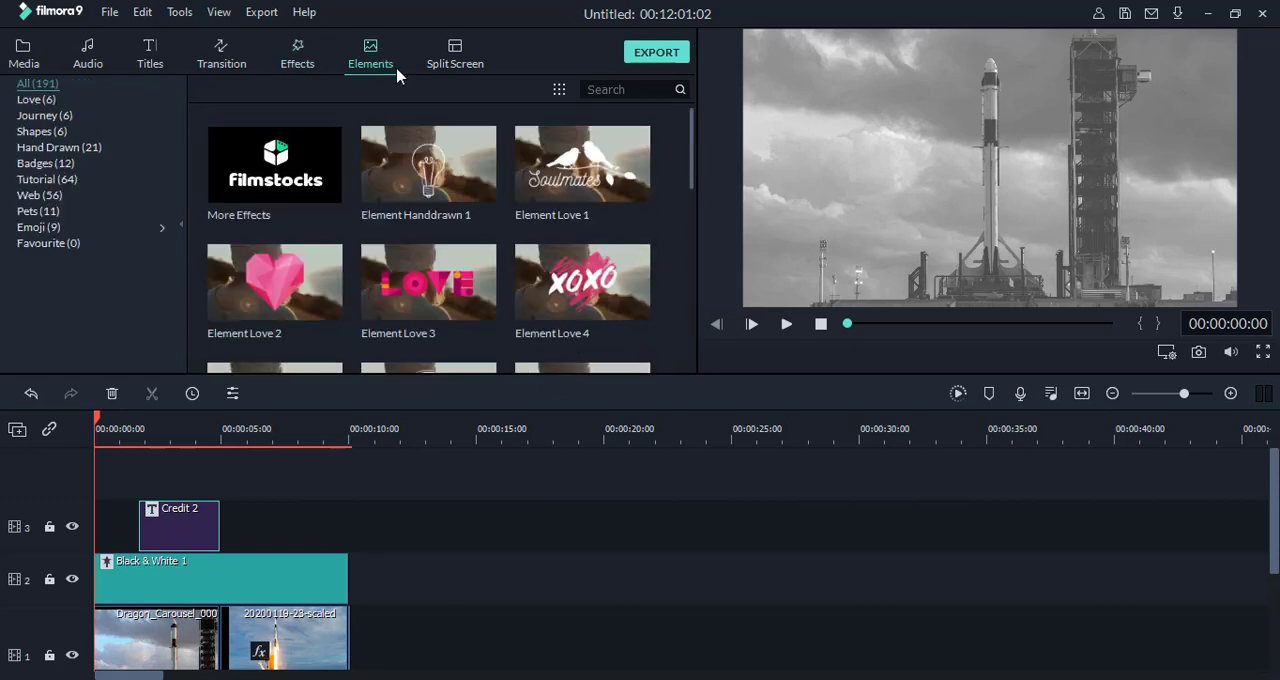
pyautogui.click(297, 62)
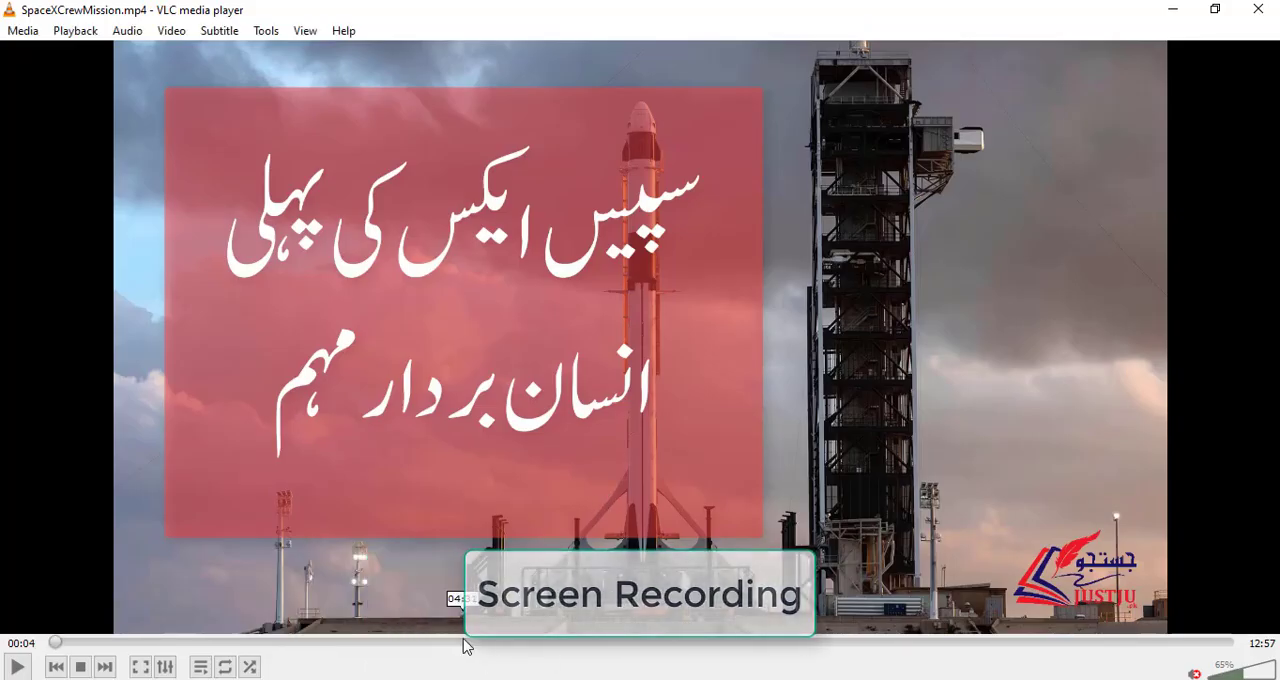
# Step: Switch to VLC and skim SpaceXCrewMission.mp4 back from 04:31 to play the rocket landing clip around 03:12
pyautogui.click(463, 643)
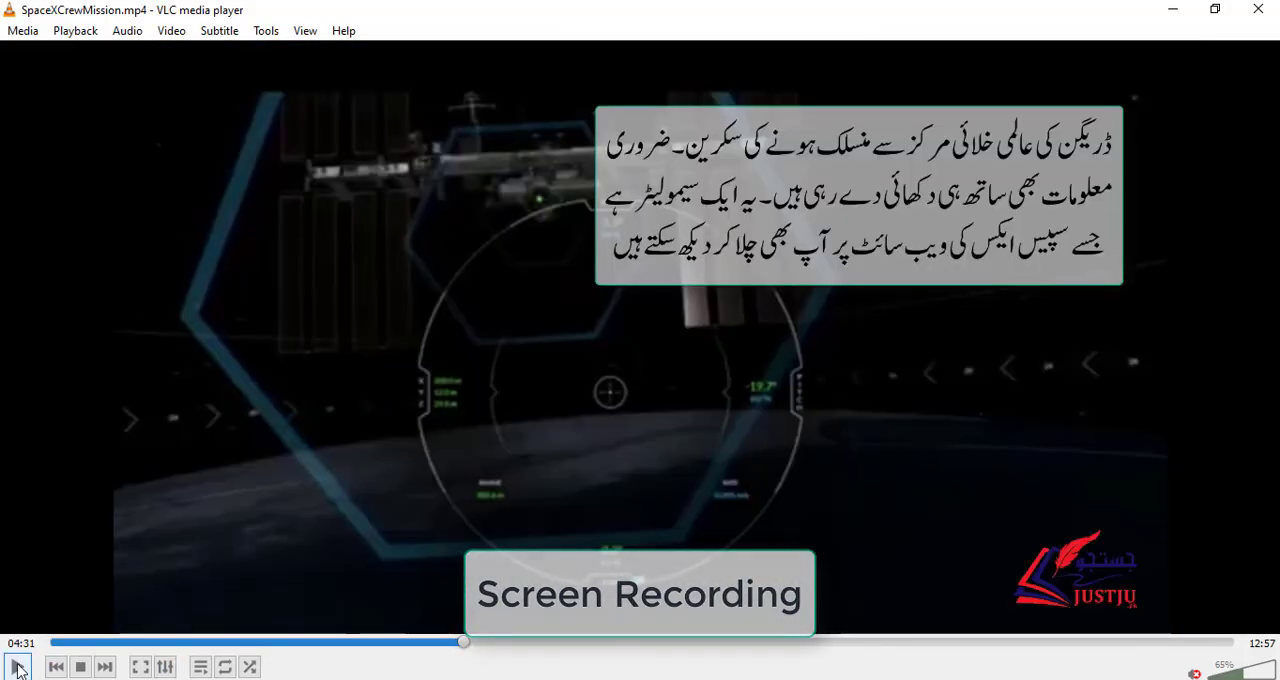
pyautogui.click(395, 643)
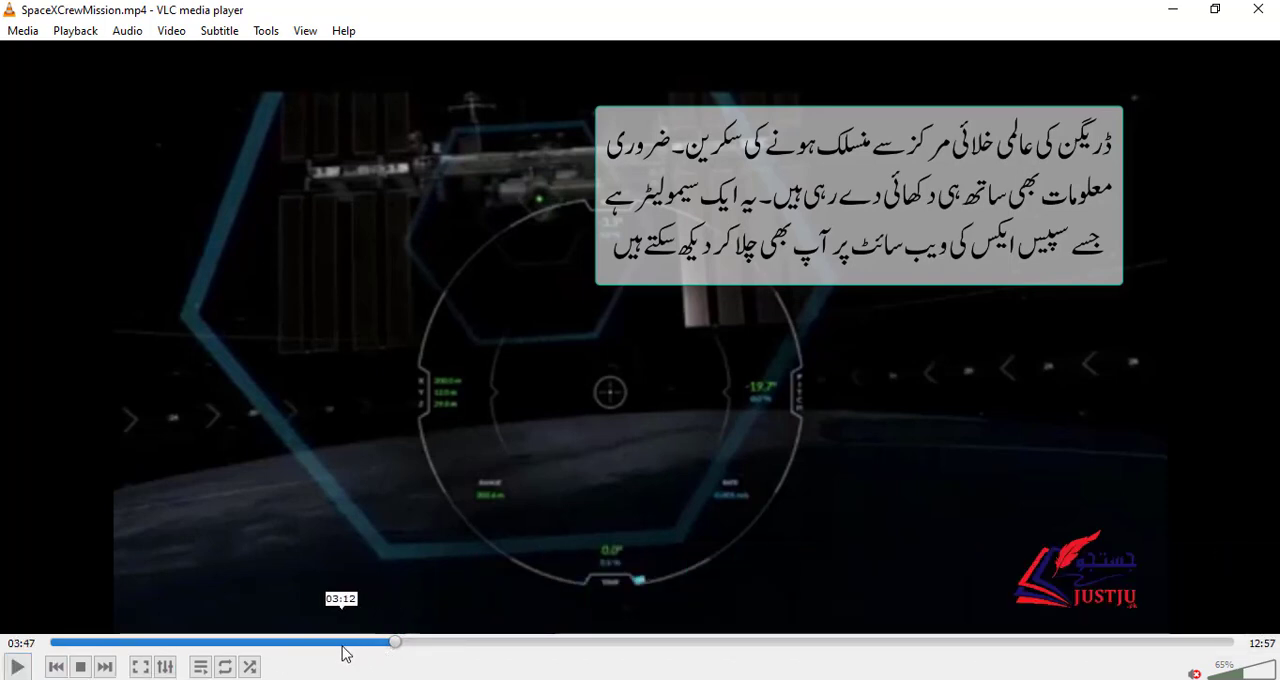
pyautogui.click(342, 644)
pyautogui.click(19, 667)
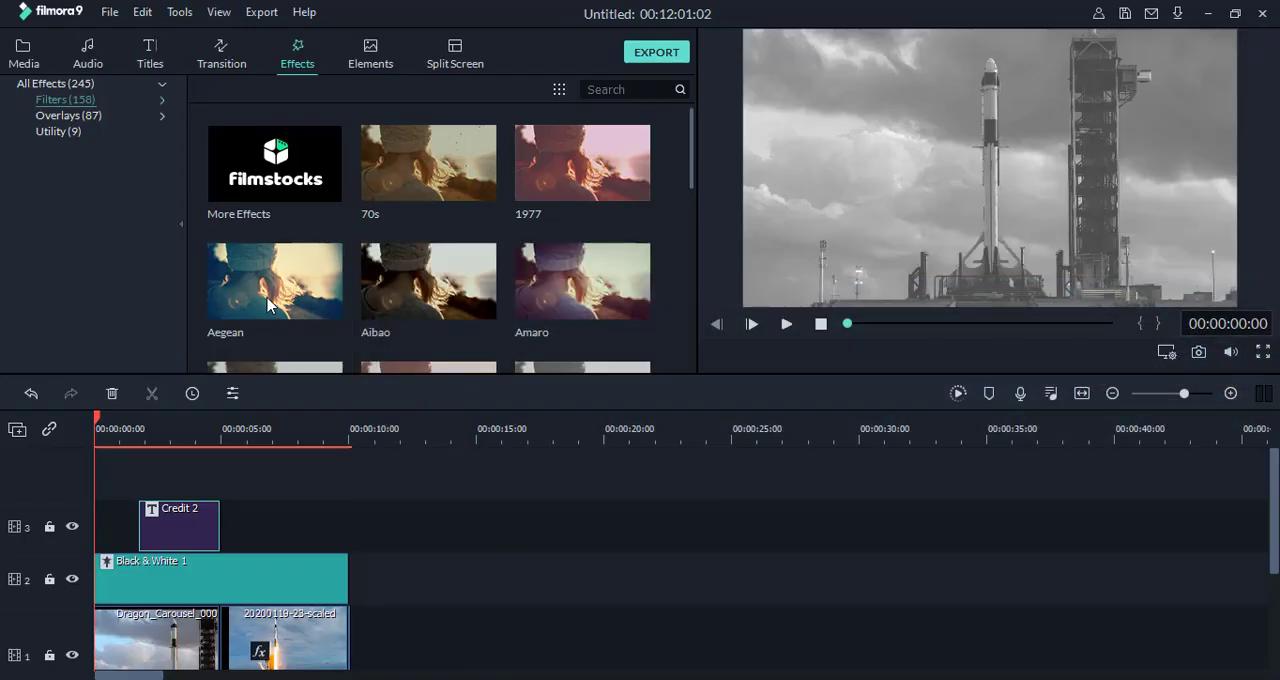
pyautogui.click(268, 305)
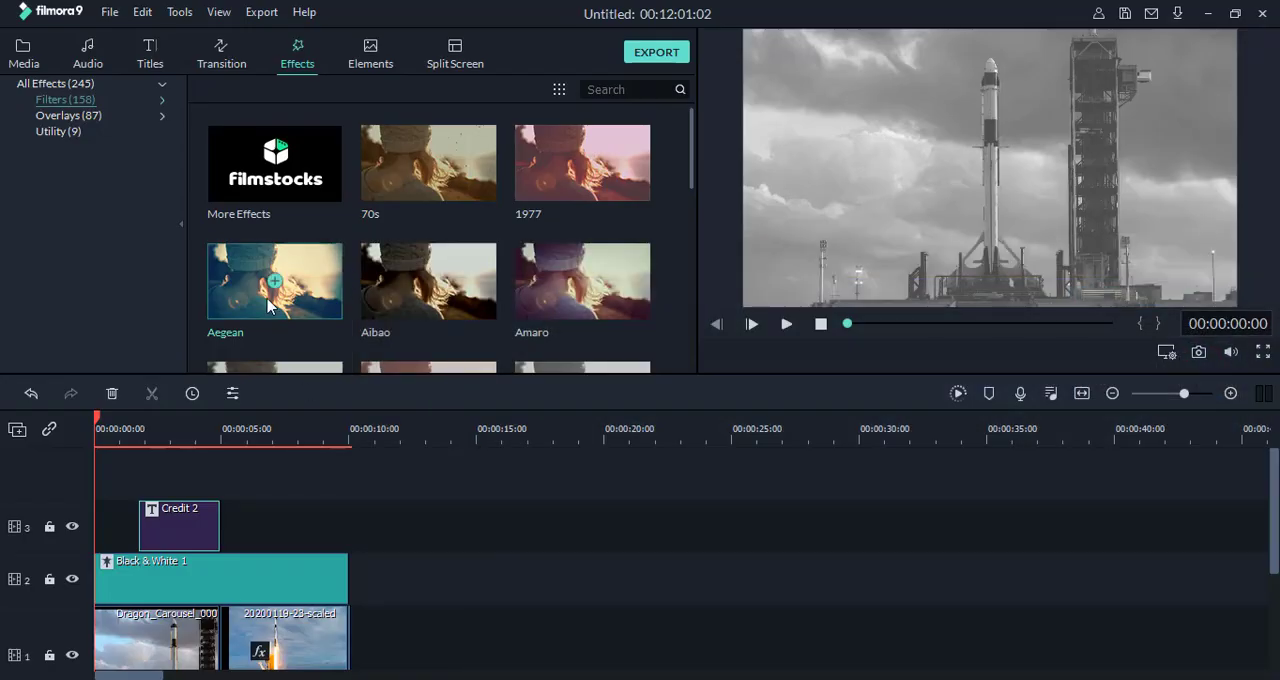
# Step: Open the project media, switch to the browser, and play the SpaceX Falcon Heavy YouTube video from 0:28
pyautogui.click(22, 62)
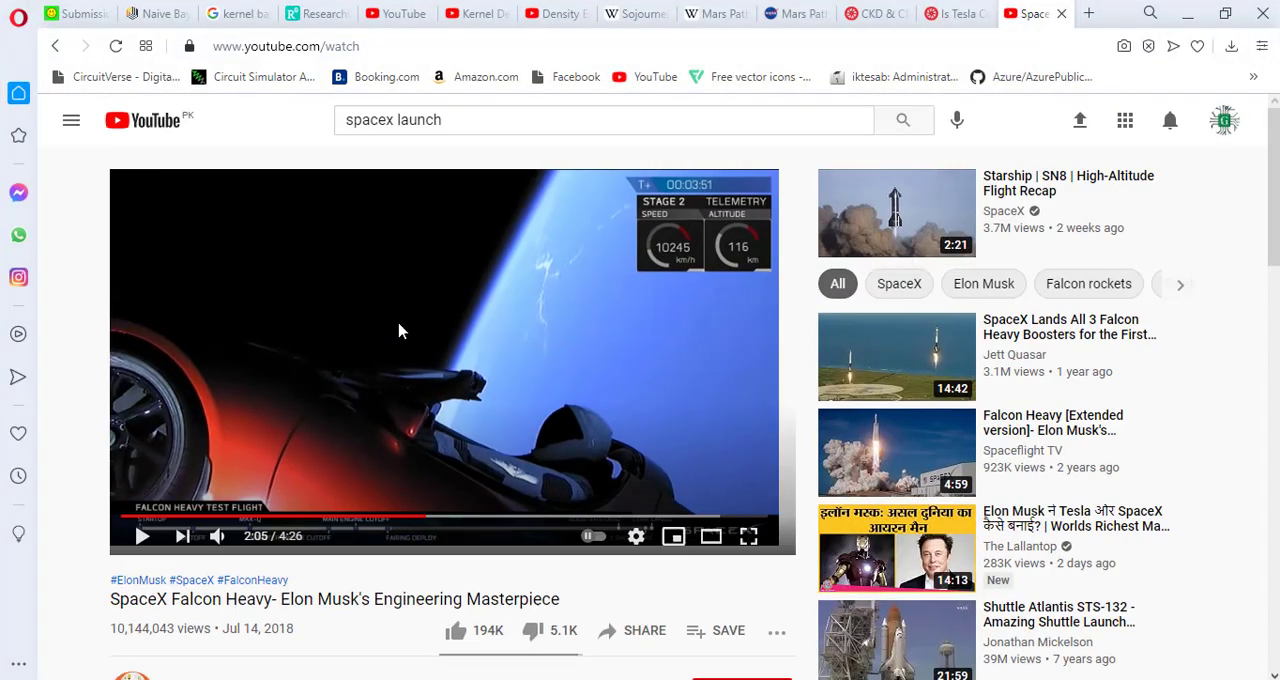
pyautogui.click(259, 518)
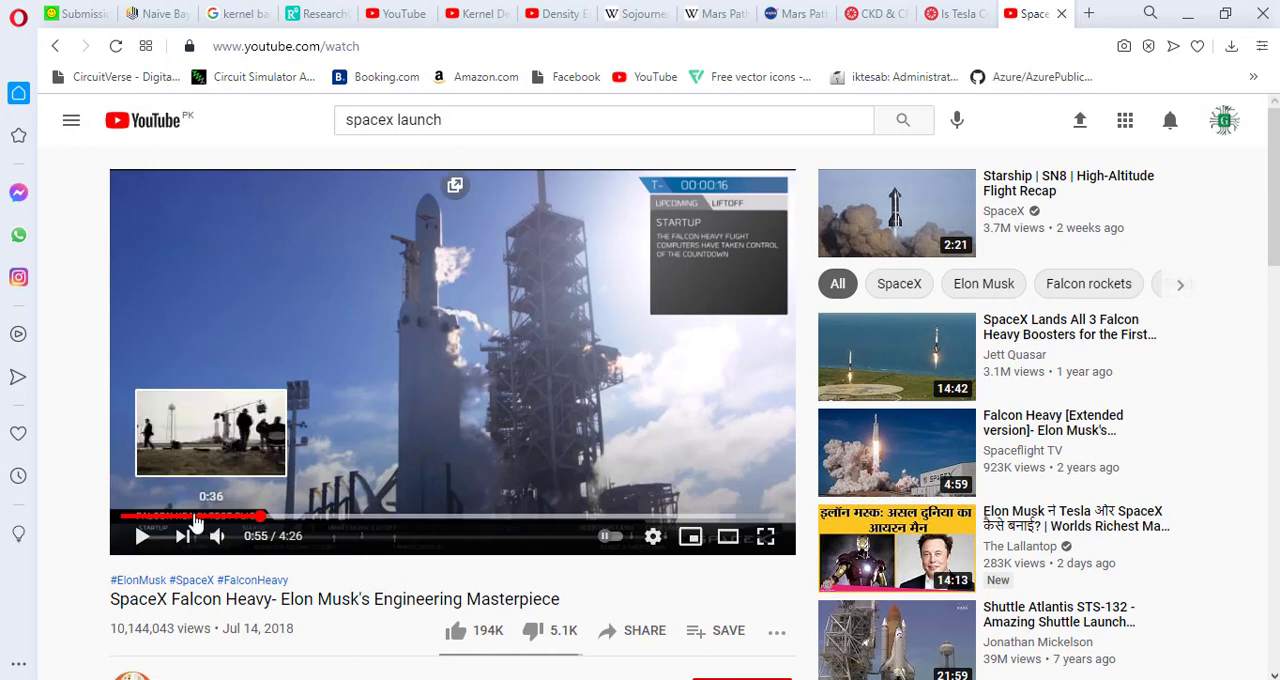
pyautogui.click(195, 517)
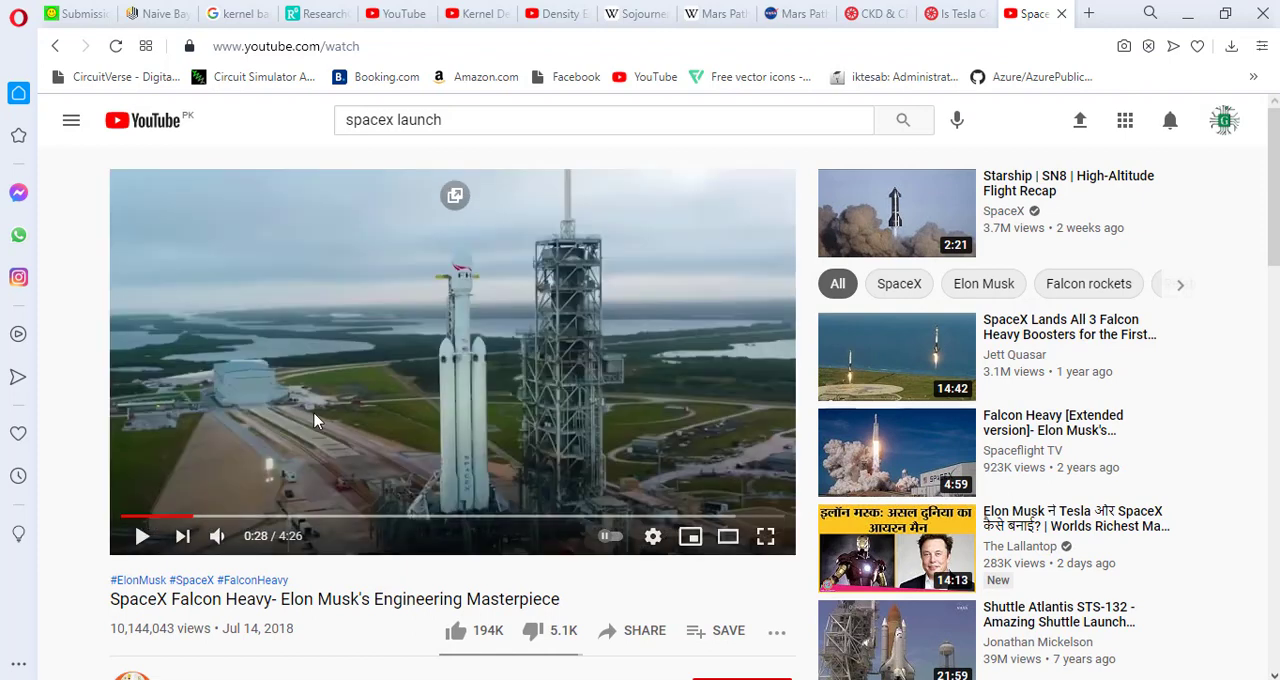
pyautogui.click(138, 535)
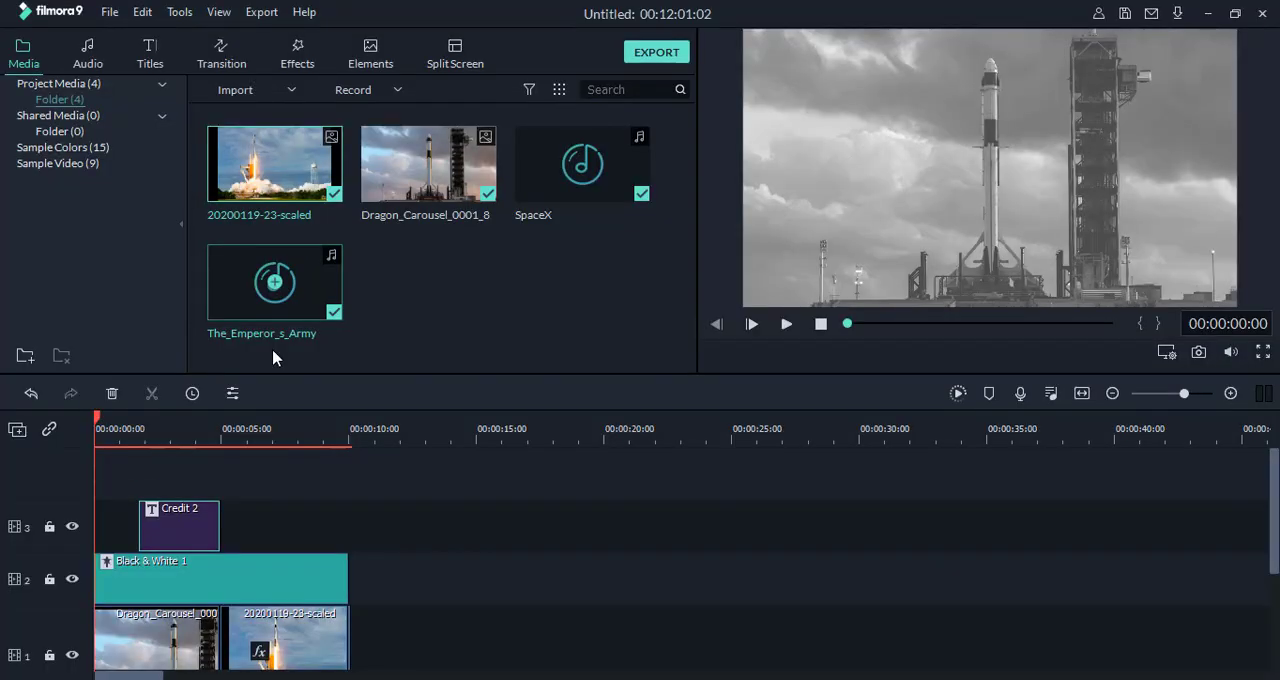
# Step: Open the PC screen recorder from Filmora, set a custom 1366 x 726 capture area, and start recording the YouTube video
pyautogui.click(397, 92)
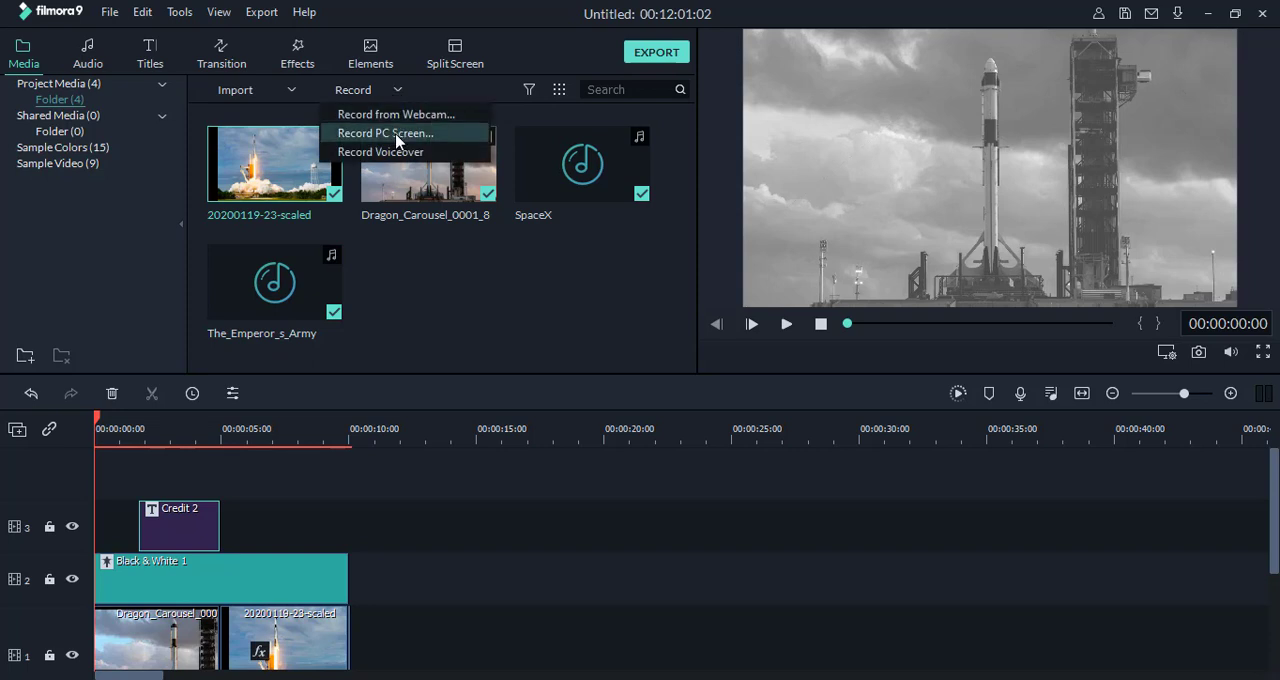
pyautogui.click(397, 134)
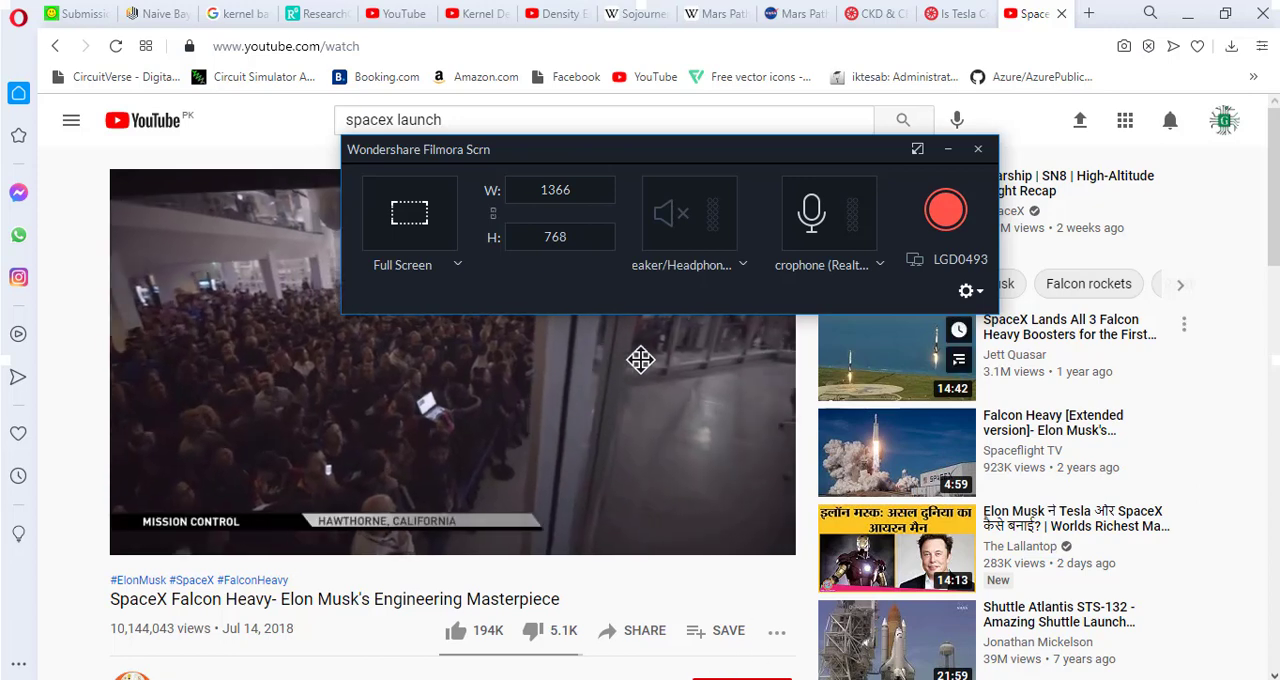
pyautogui.moveTo(637, 679); pyautogui.dragTo(636, 672)
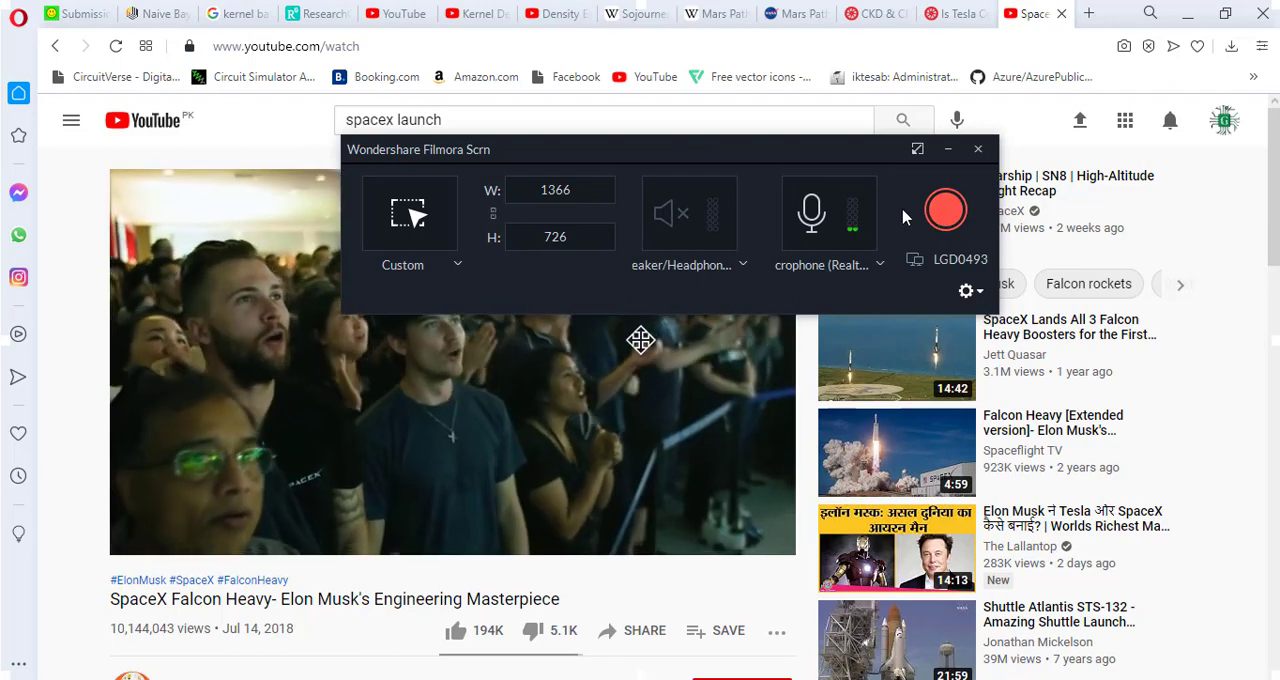
pyautogui.click(946, 212)
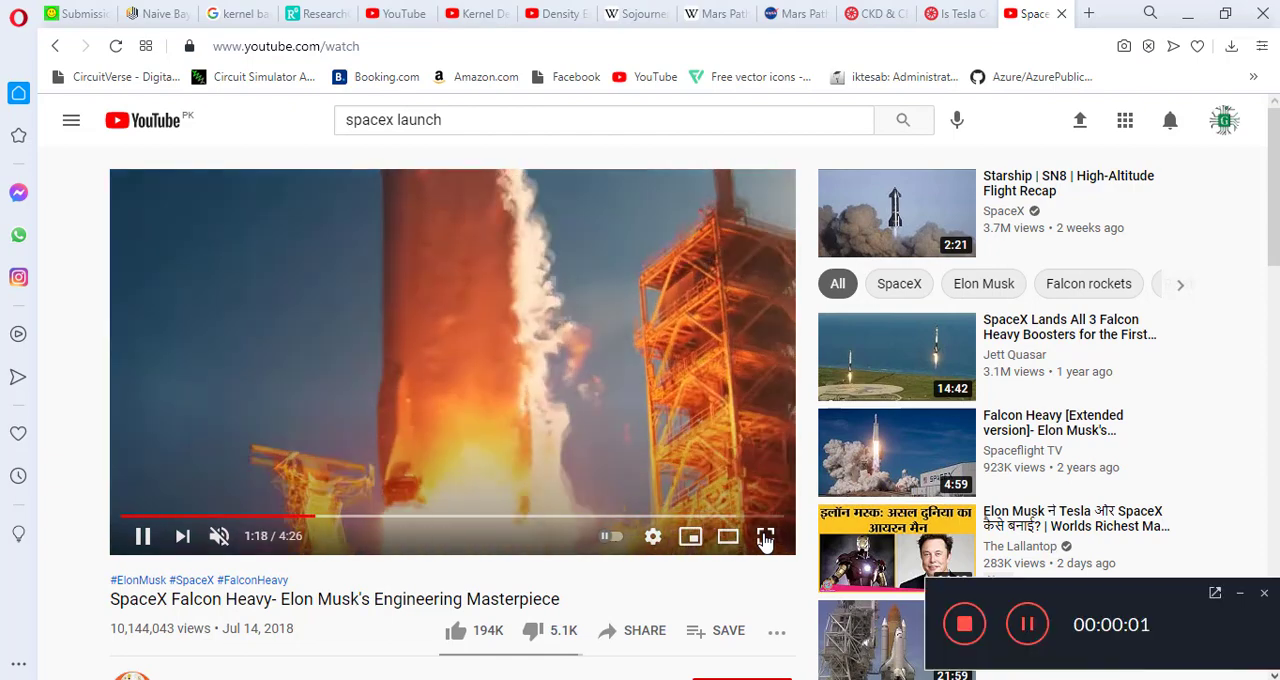
# Step: Minimize the recorder controls and show the playing YouTube video in full screen
pyautogui.press('F11')
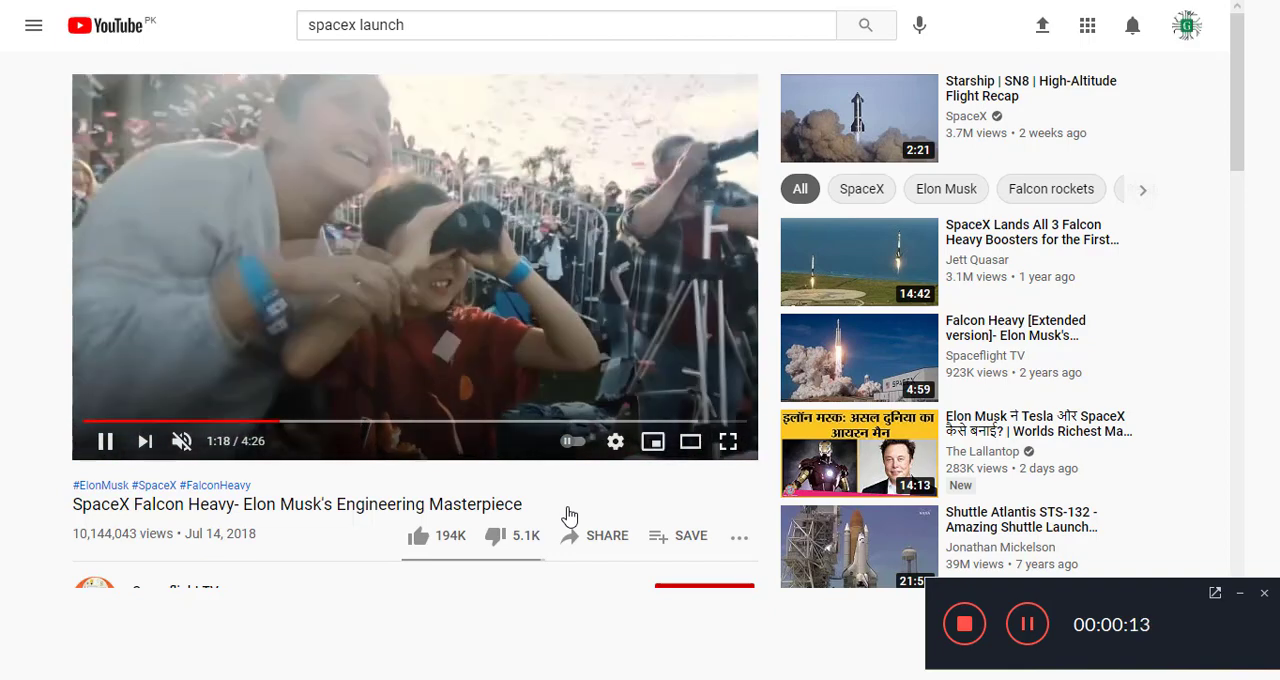
pyautogui.click(1241, 596)
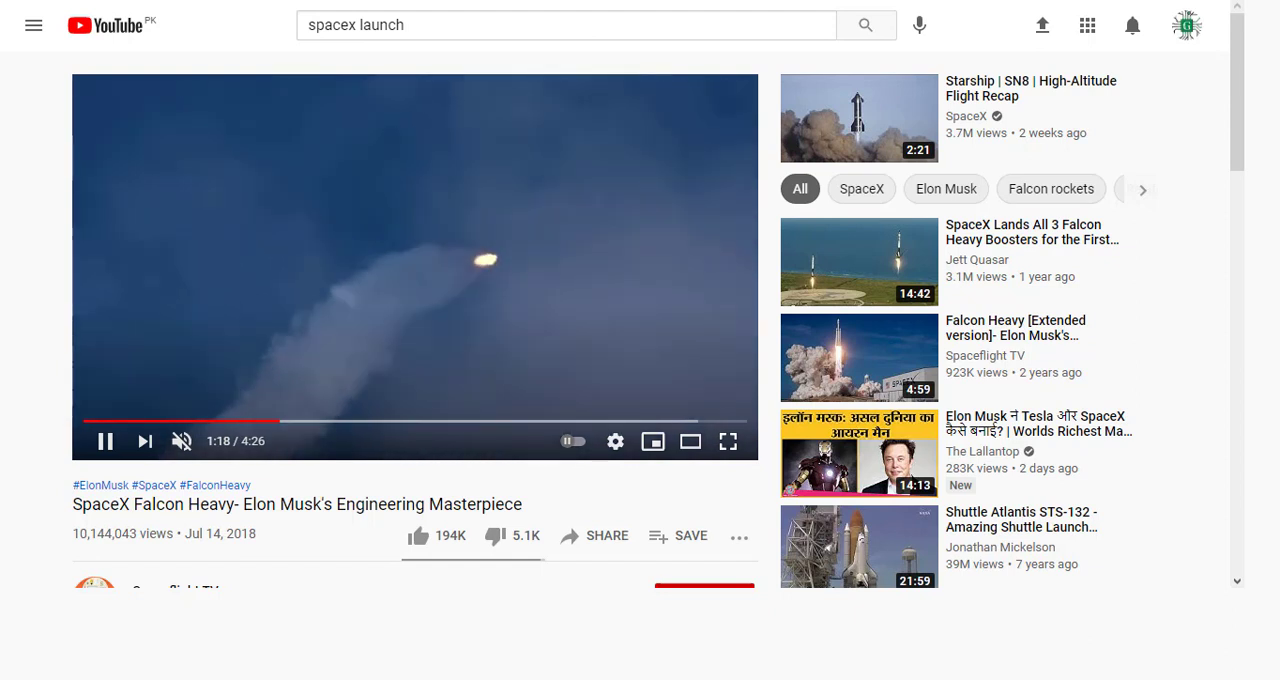
pyautogui.press('f')
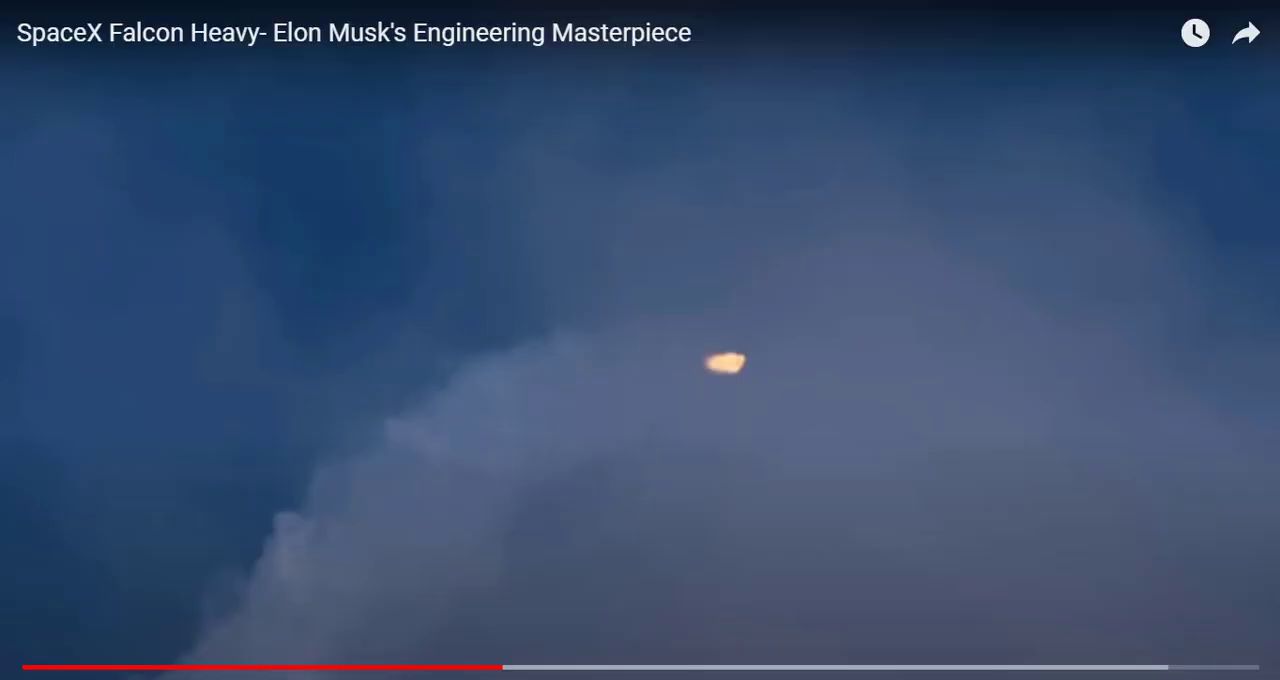
# Step: Rewind the full-screen YouTube video to 1:07, and further back to the rooftop camera crew scene, while recording
pyautogui.click(393, 600)
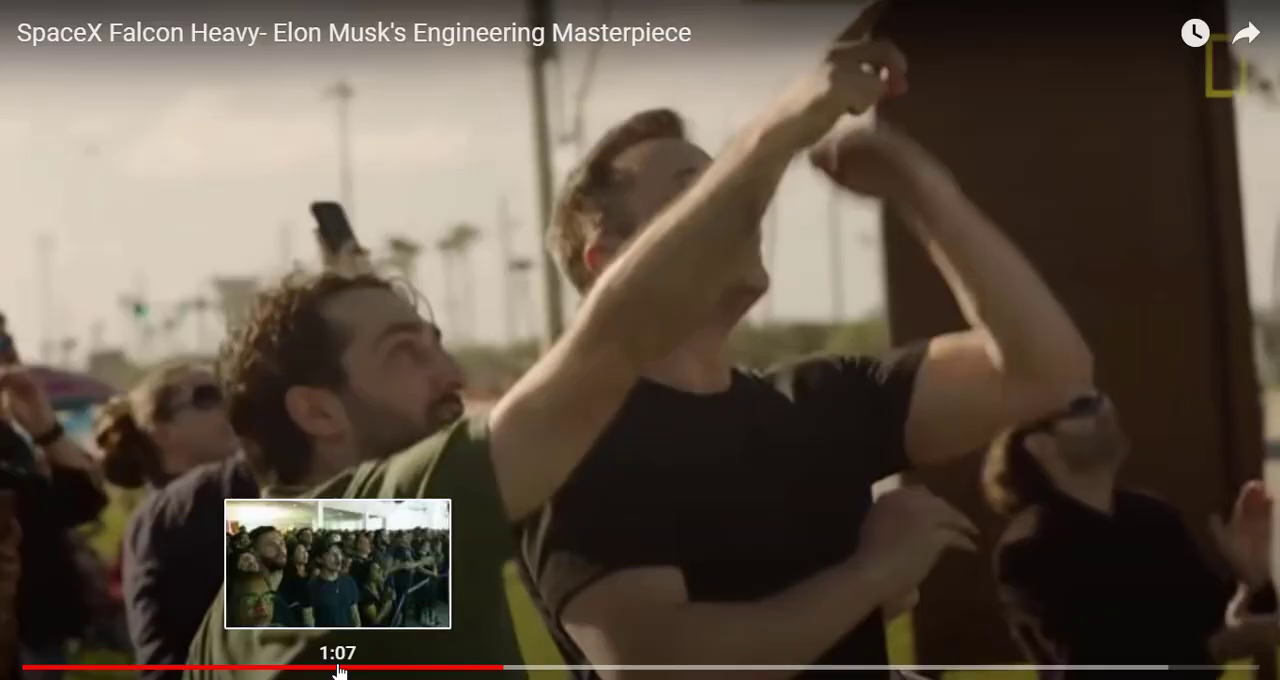
pyautogui.click(337, 668)
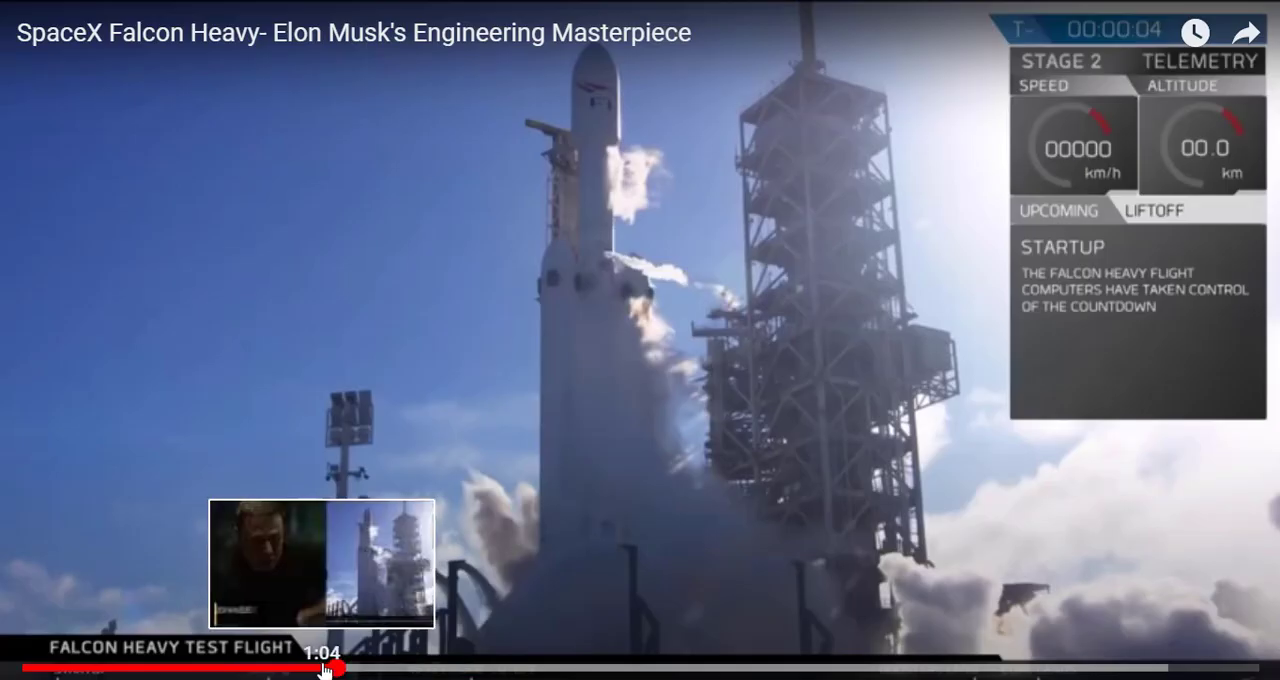
pyautogui.click(260, 668)
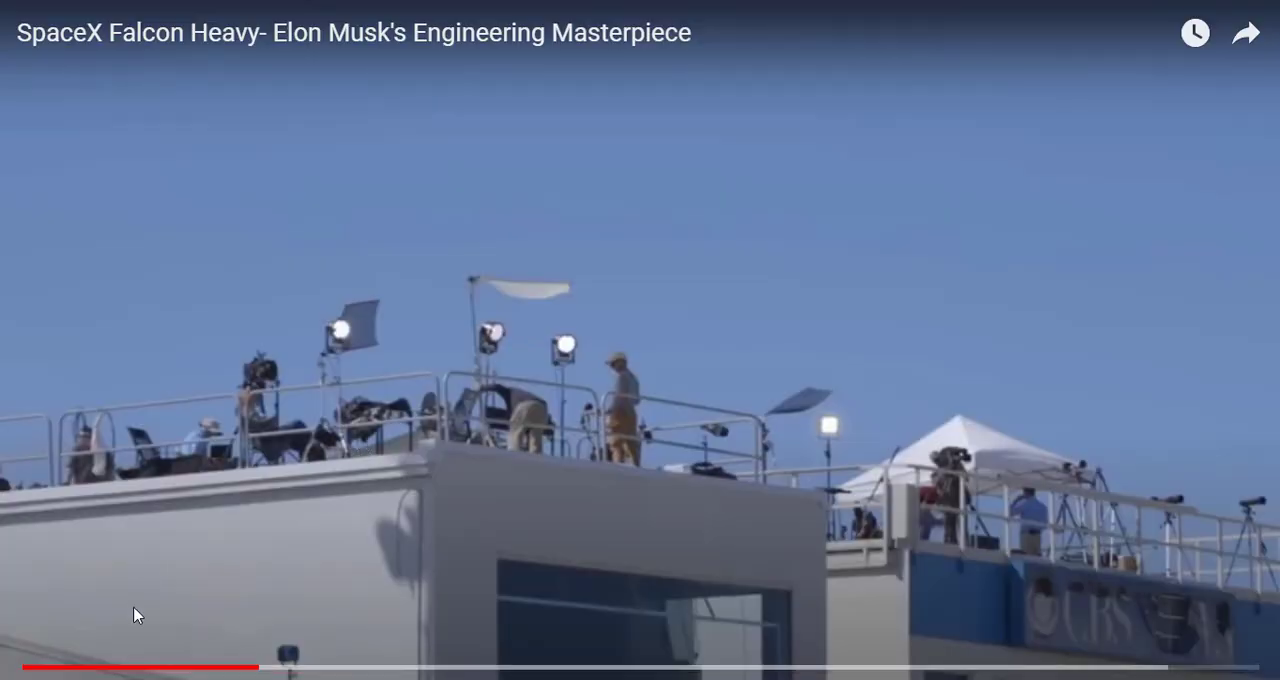
pyautogui.click(176, 446)
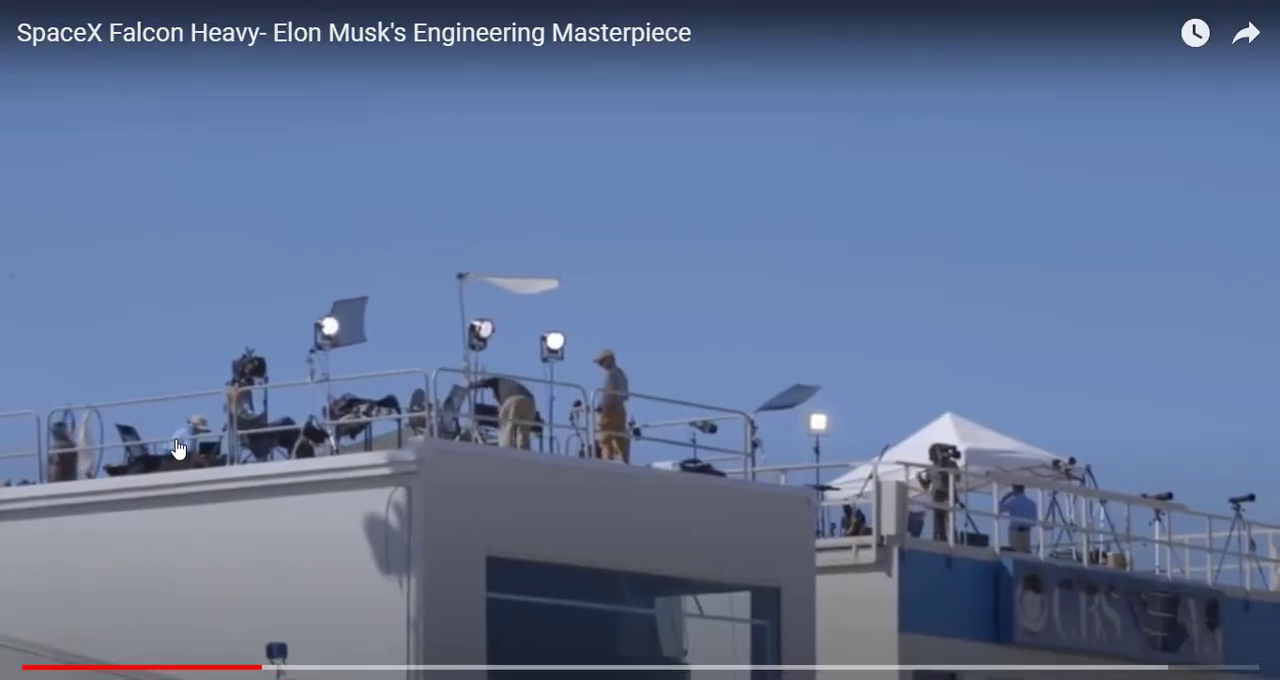
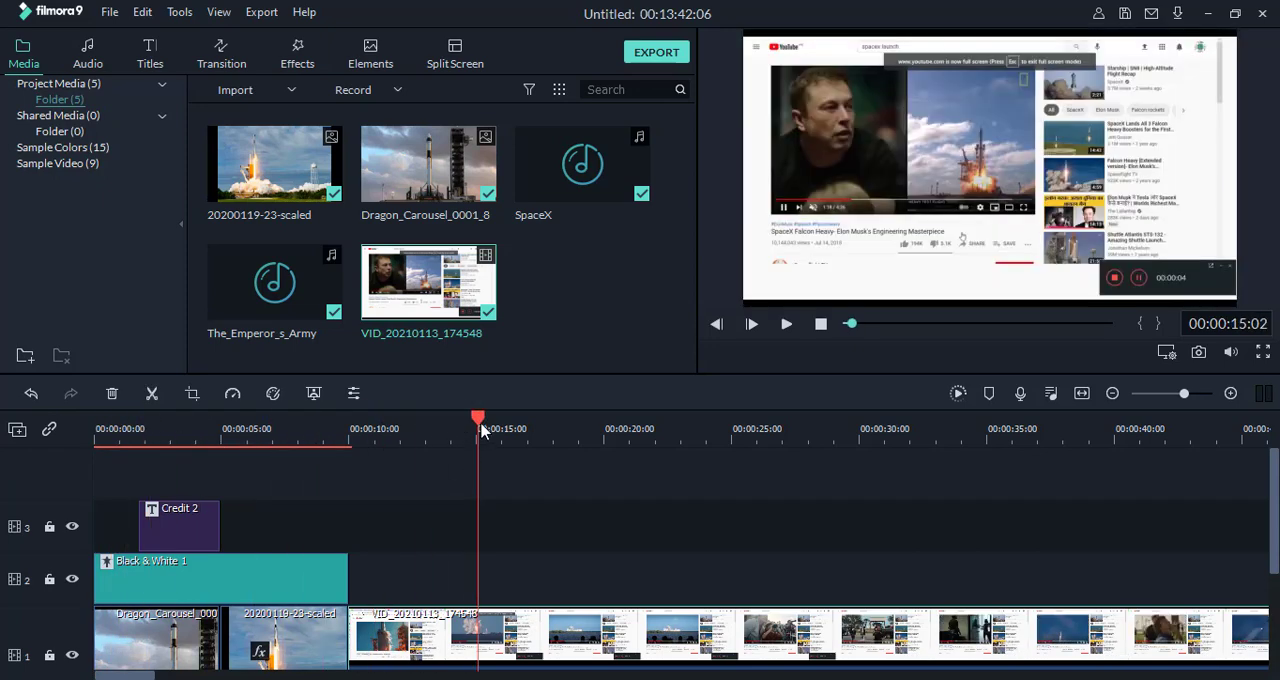
# Step: Split the recorded clip VID_20210113_174548 at 00:01:04:23 and delete the part before the split
pyautogui.moveTo(478, 422); pyautogui.dragTo(1130, 468)
pyautogui.moveTo(844, 431); pyautogui.dragTo(235, 469)
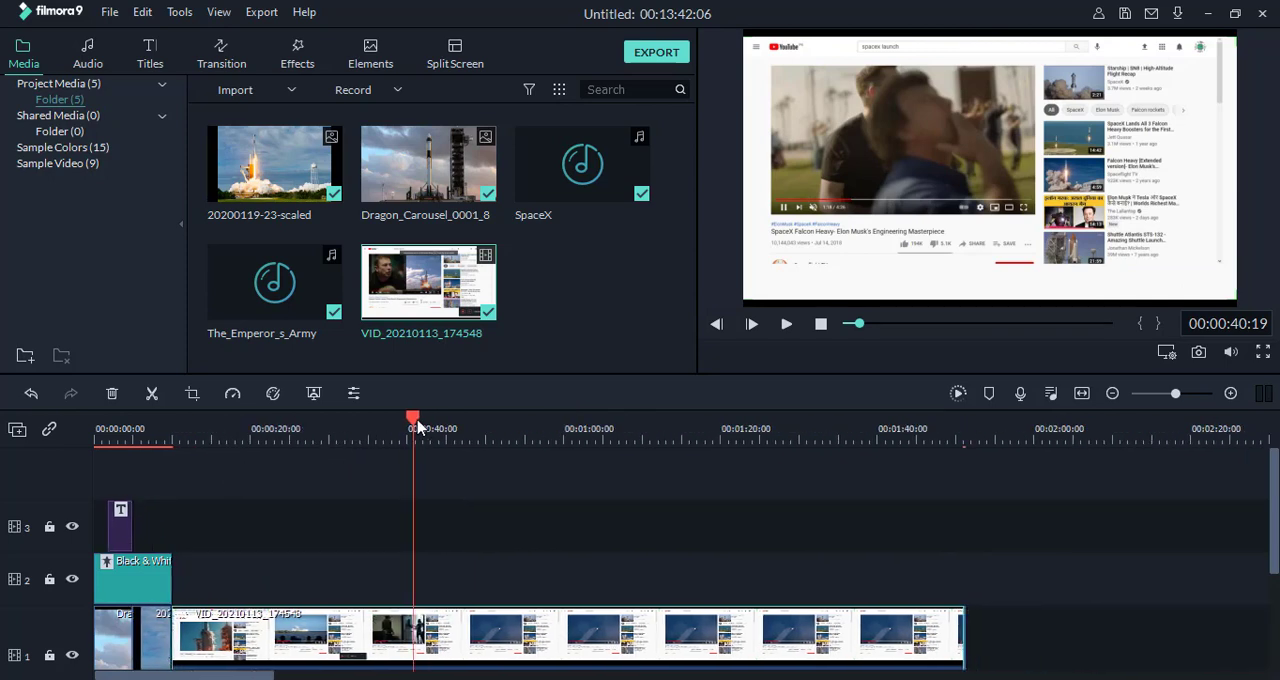
pyautogui.moveTo(418, 428); pyautogui.dragTo(604, 445)
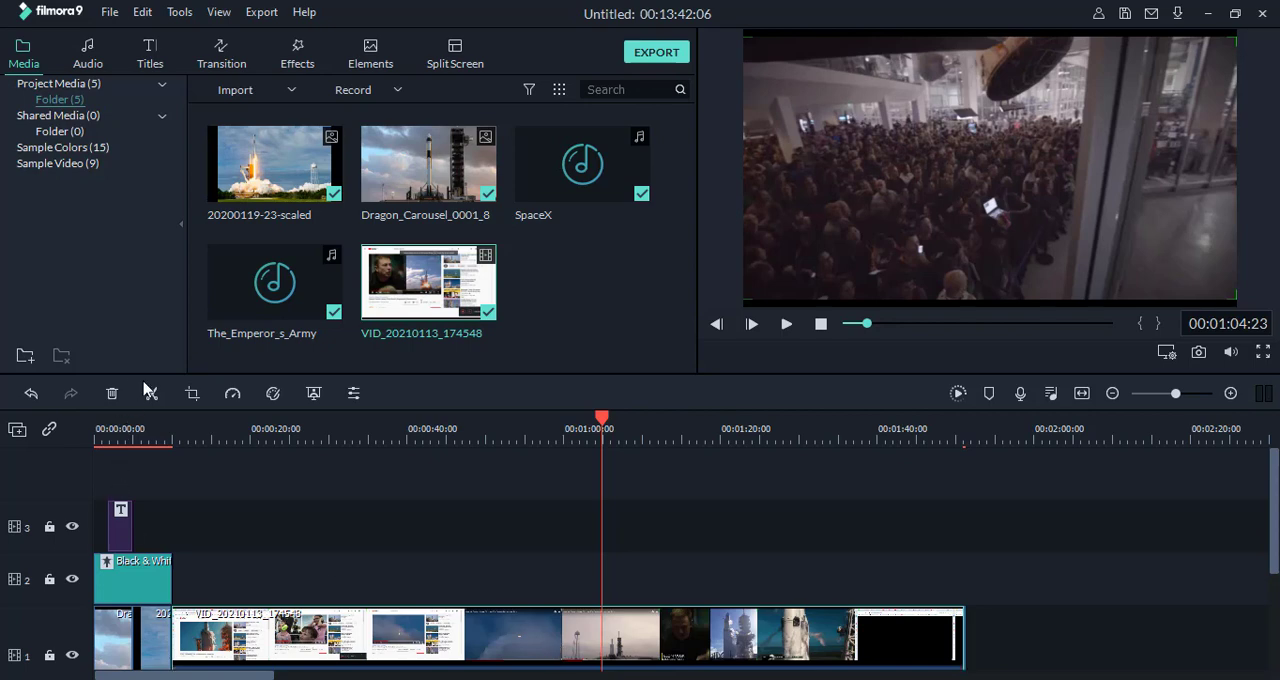
pyautogui.hotkey('ctrl', 'b')
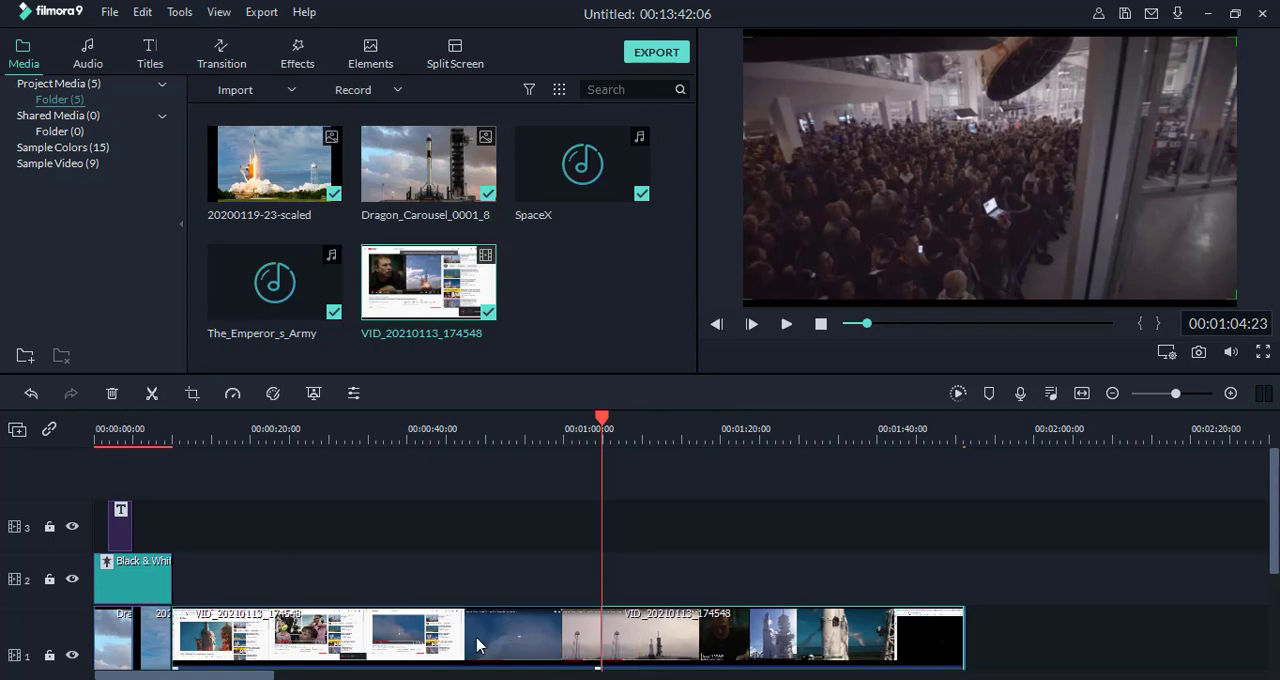
pyautogui.click(112, 393)
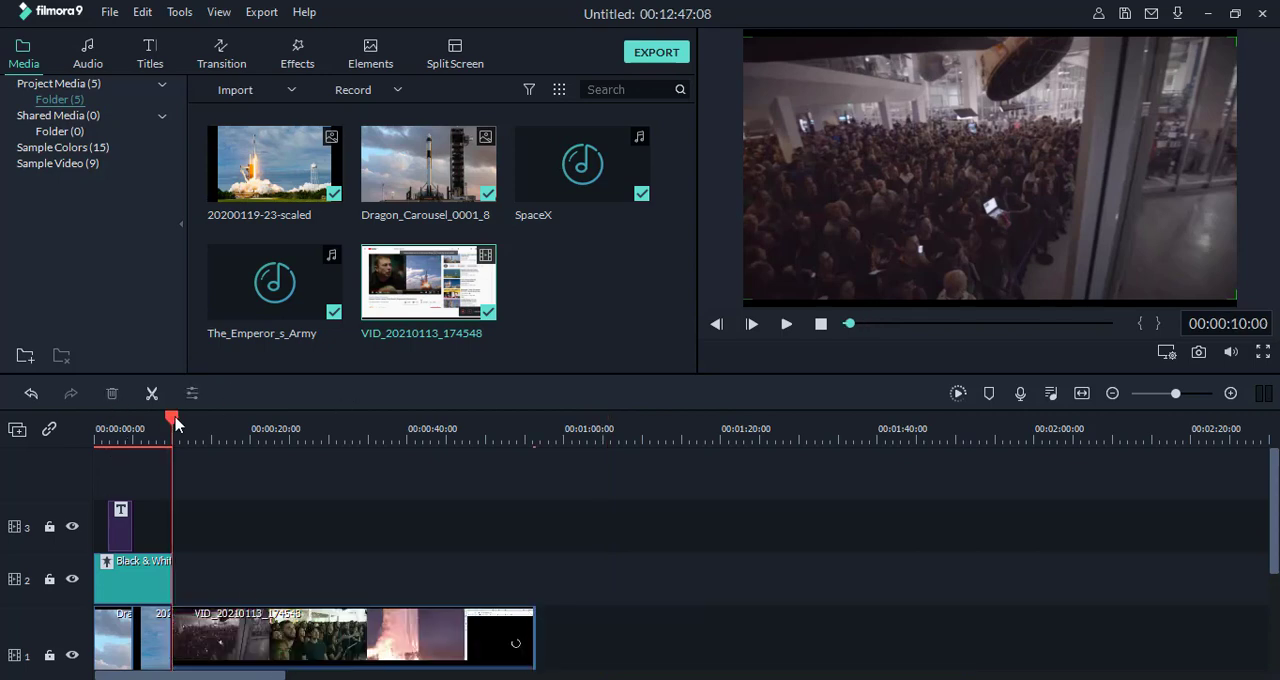
# Step: Split the remaining recorded clip at 00:00:38:05, just before the black loading screen, and delete the part after the split
pyautogui.moveTo(172, 420); pyautogui.dragTo(408, 480)
pyautogui.click(786, 323)
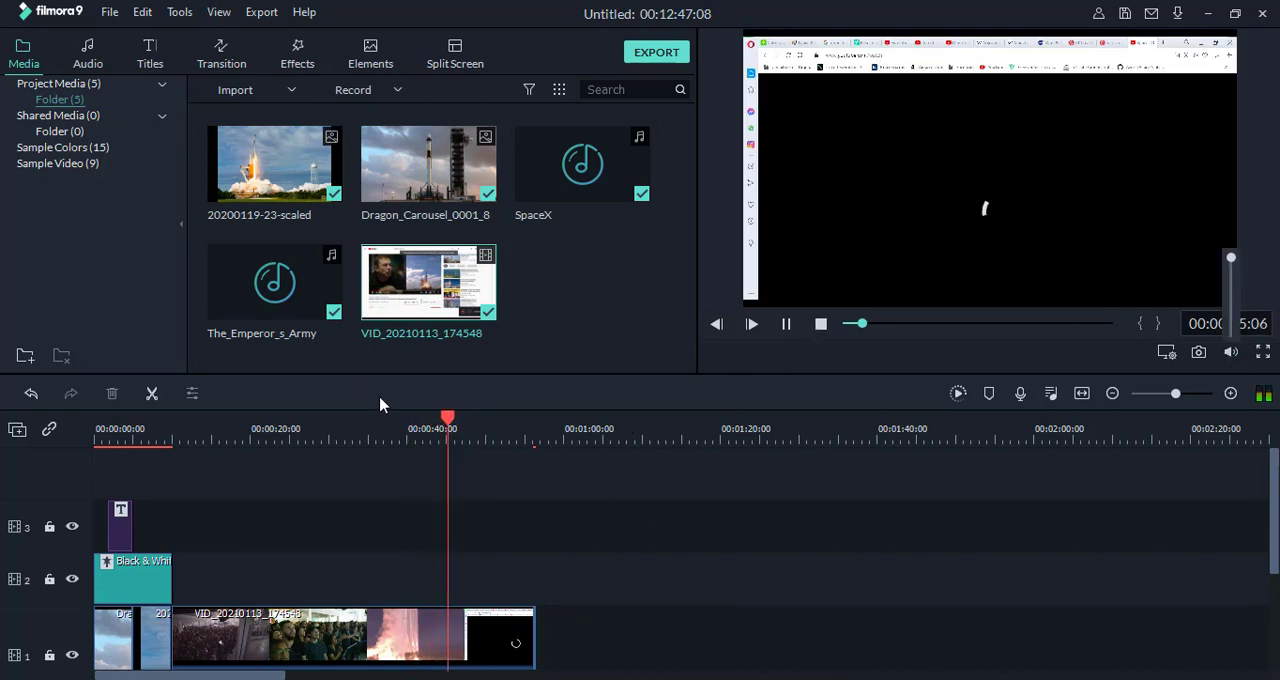
pyautogui.moveTo(453, 421); pyautogui.dragTo(397, 418)
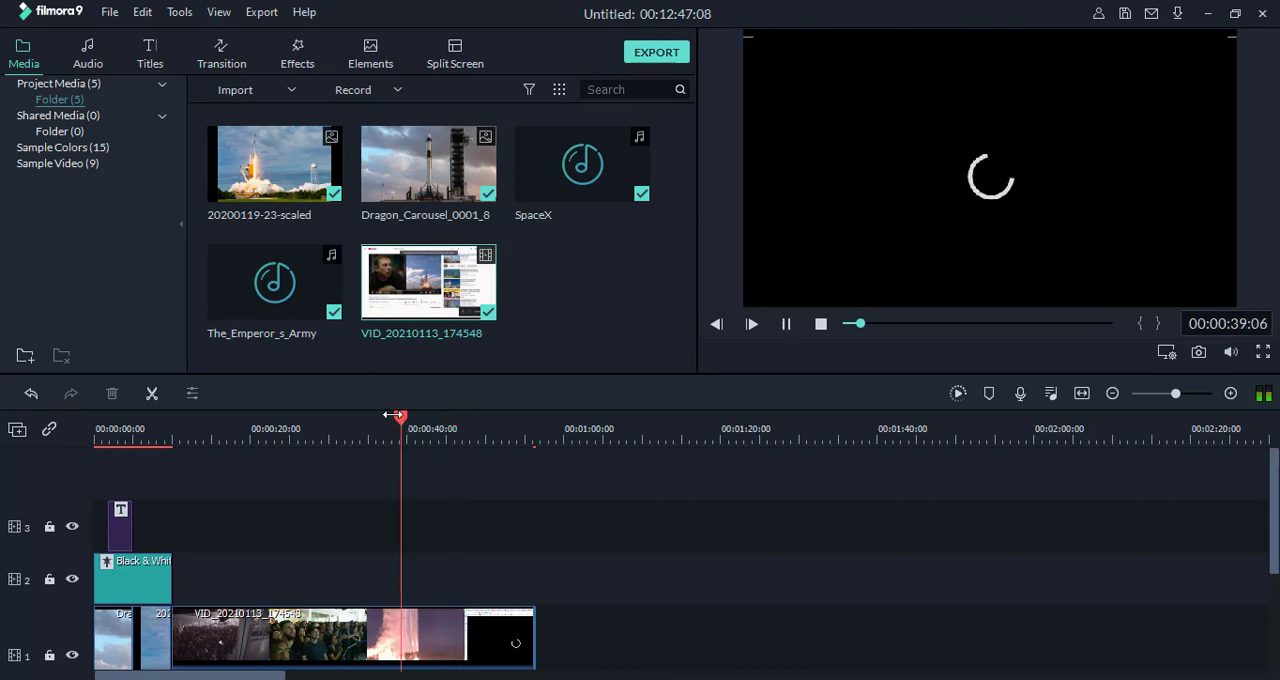
pyautogui.click(391, 414)
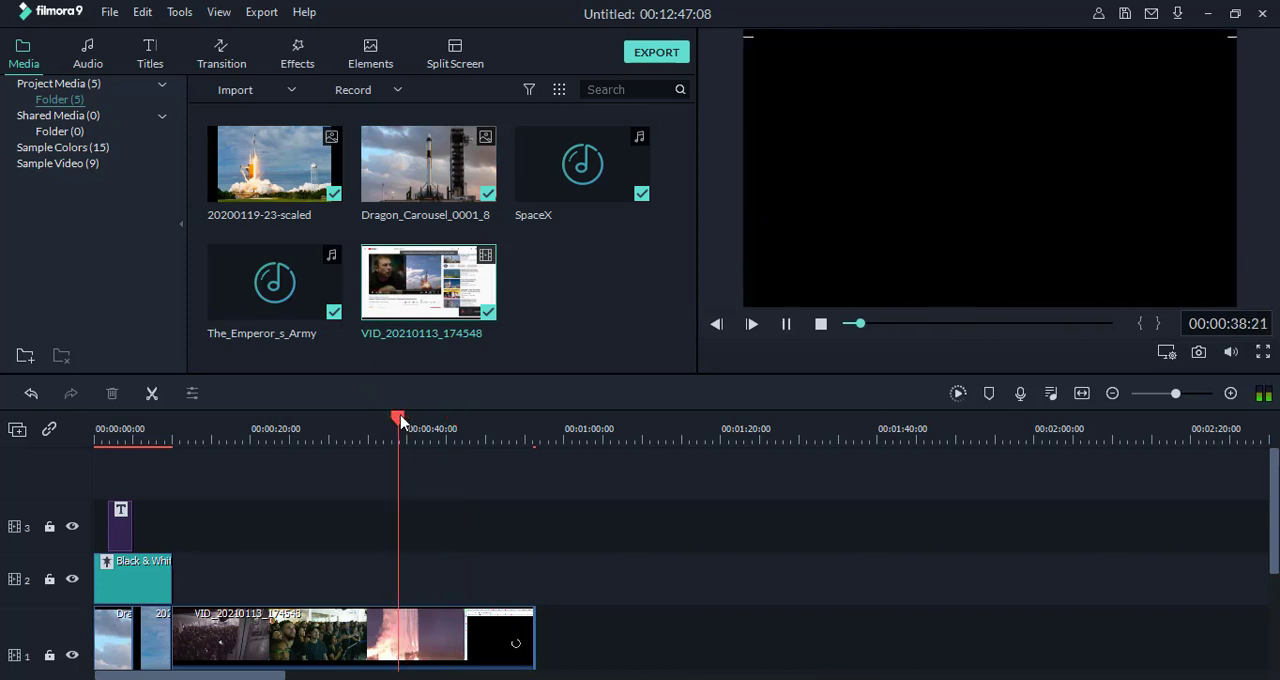
pyautogui.click(432, 428)
pyautogui.moveTo(432, 428); pyautogui.dragTo(397, 437)
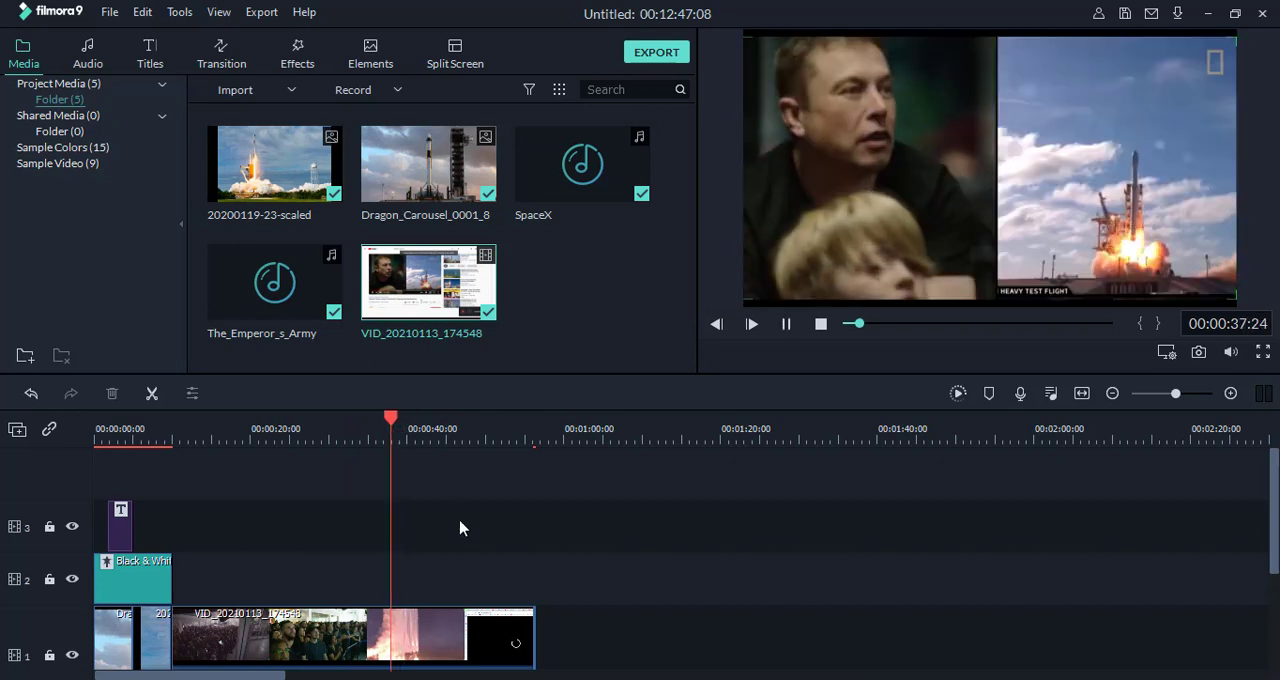
pyautogui.press('space')
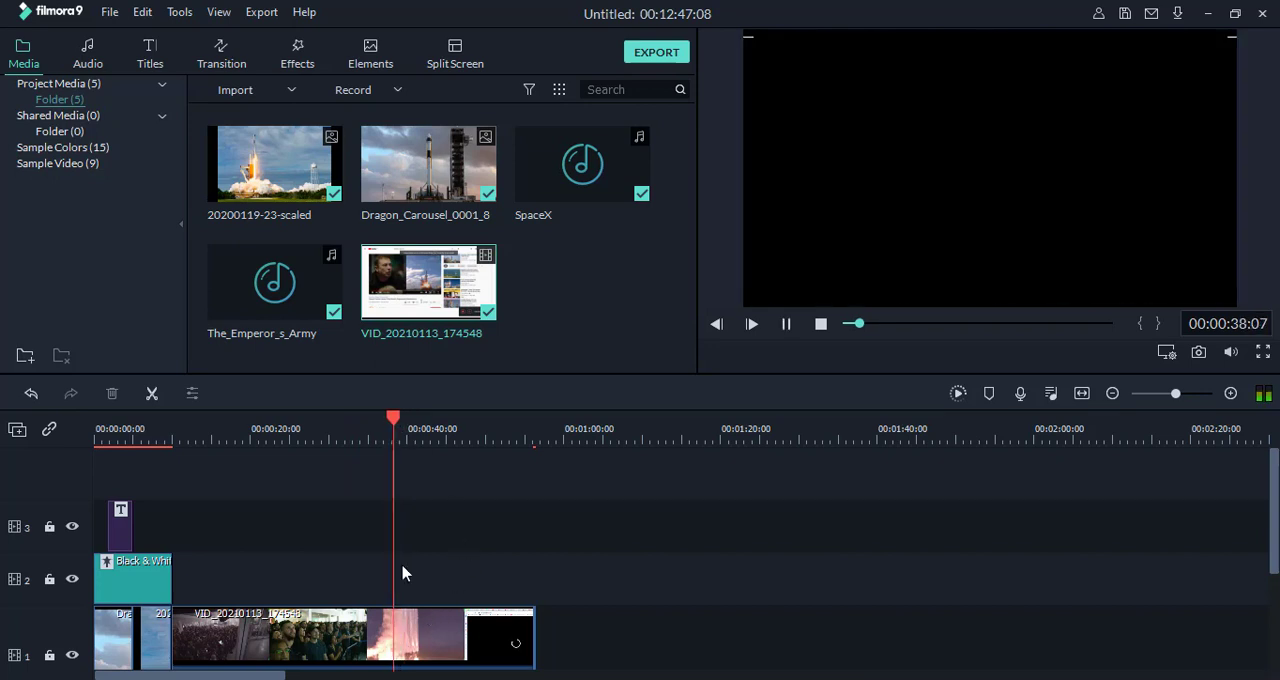
pyautogui.click(785, 324)
pyautogui.moveTo(407, 422); pyautogui.dragTo(395, 422)
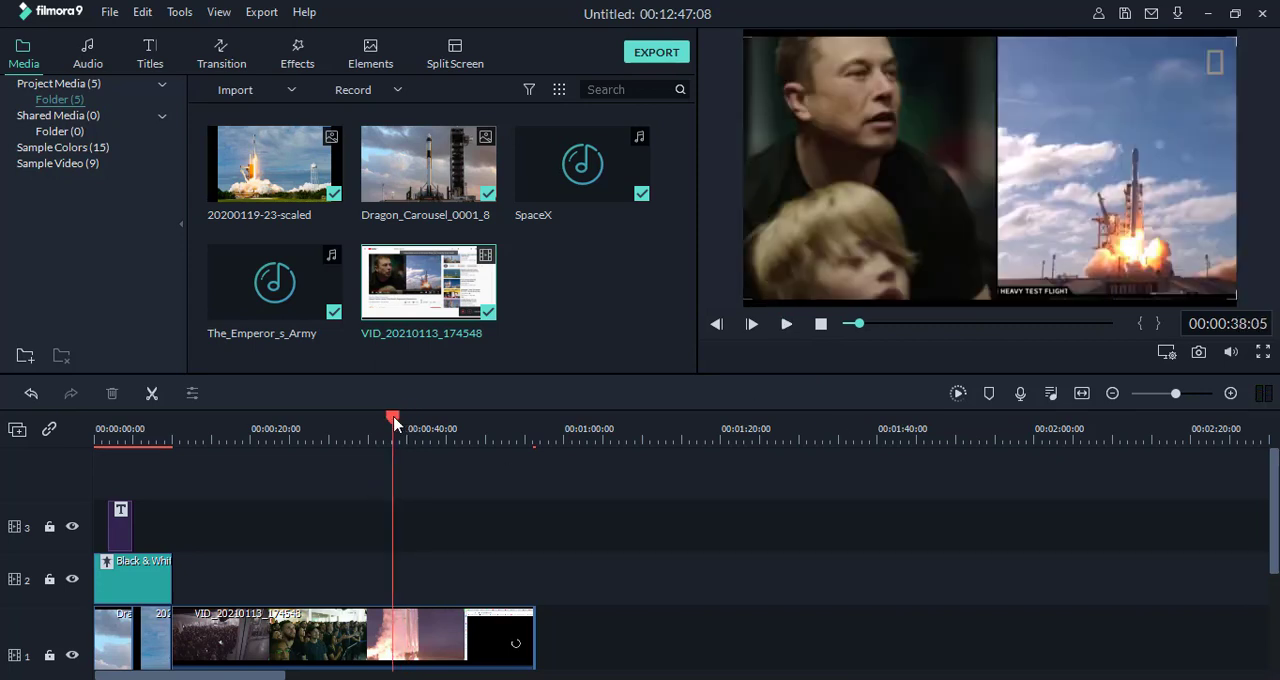
pyautogui.click(152, 393)
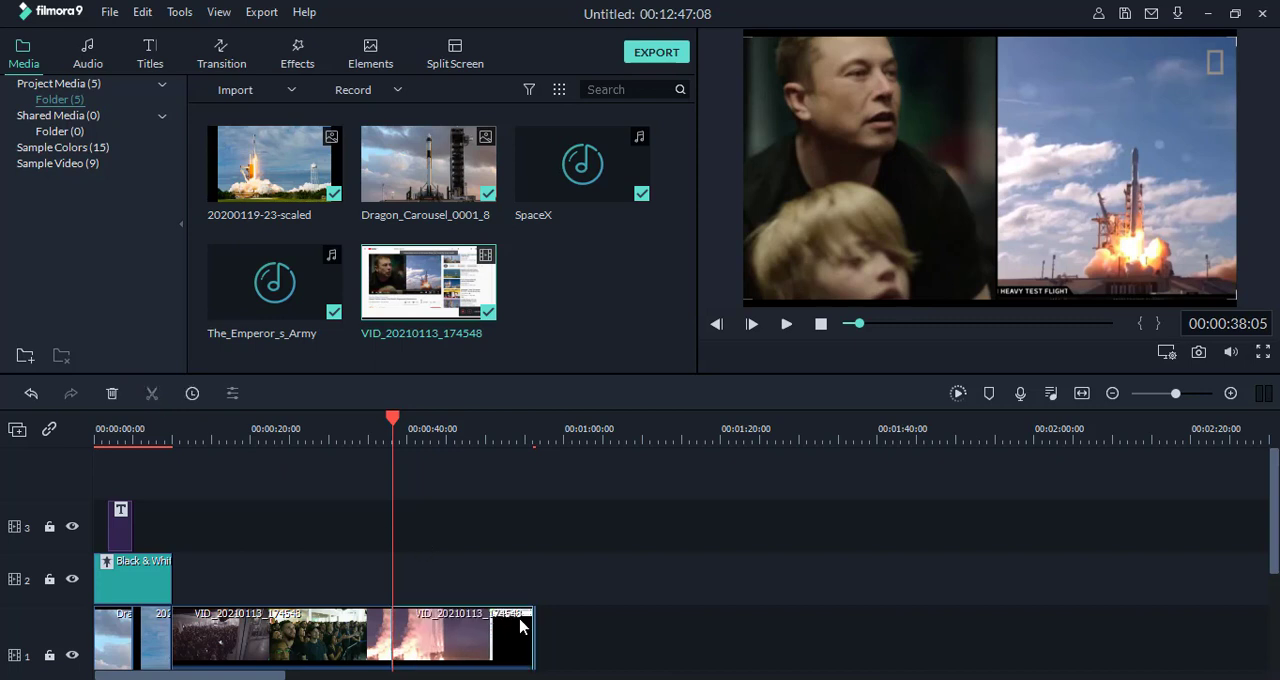
pyautogui.click(508, 646)
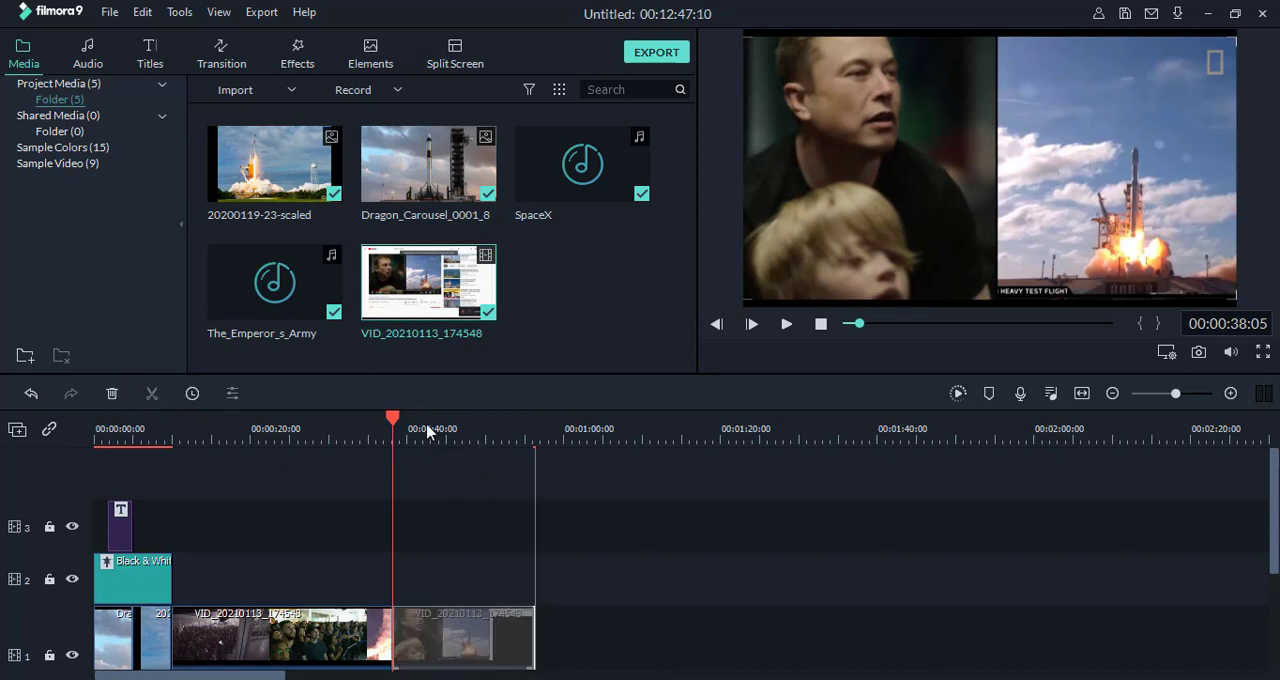
pyautogui.press('Delete')
# Step: Detach the audio from the trimmed VID_20210113_174548 video clip
pyautogui.moveTo(393, 420); pyautogui.dragTo(254, 492)
pyautogui.scroll(-1, 325, 620)
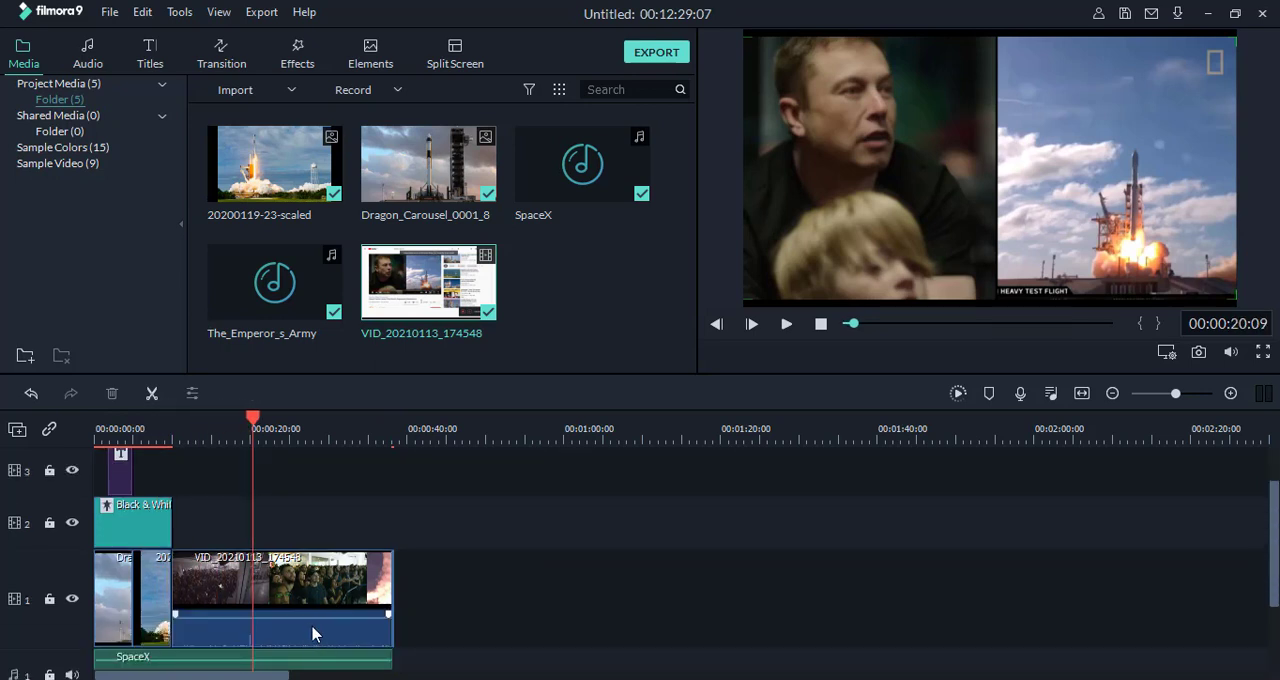
pyautogui.rightClick(213, 568)
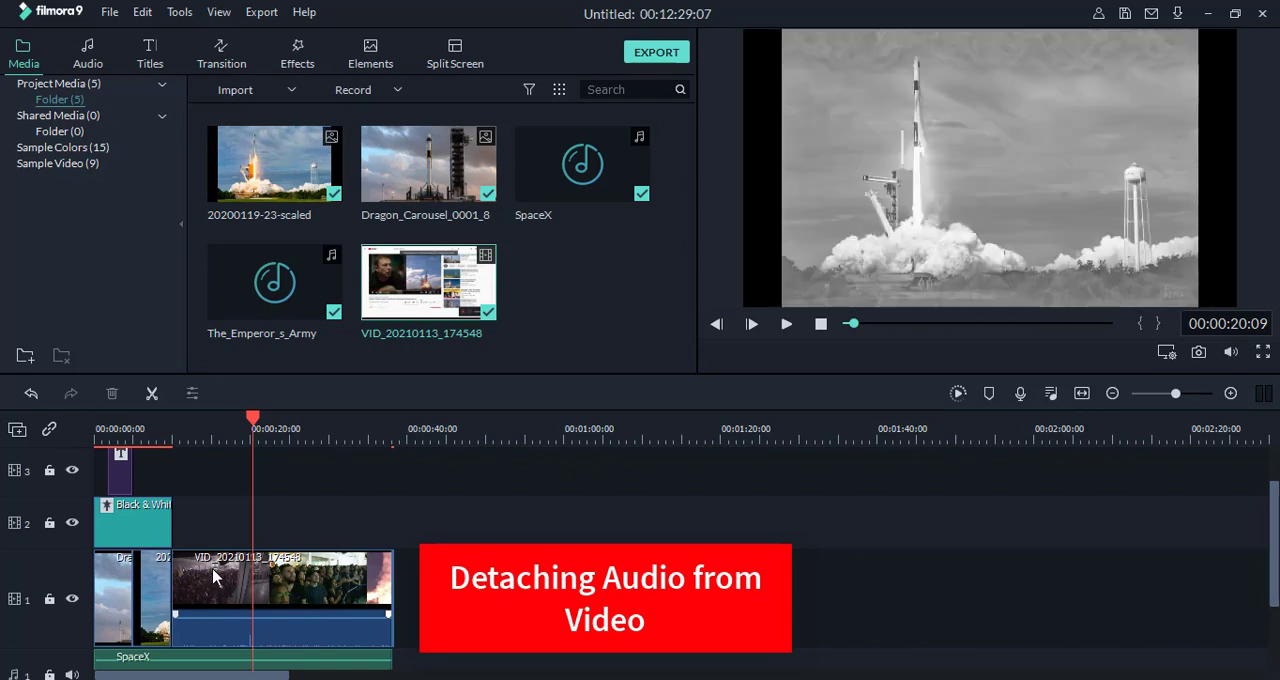
pyautogui.click(214, 600)
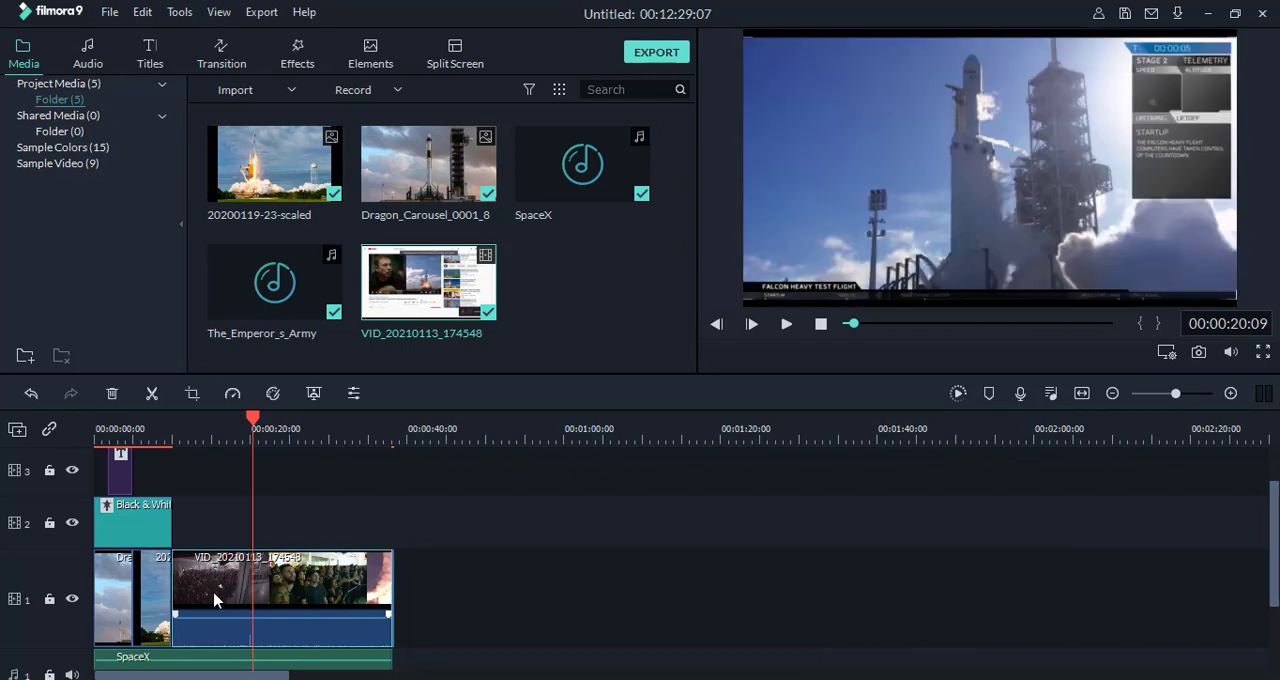
pyautogui.rightClick(214, 600)
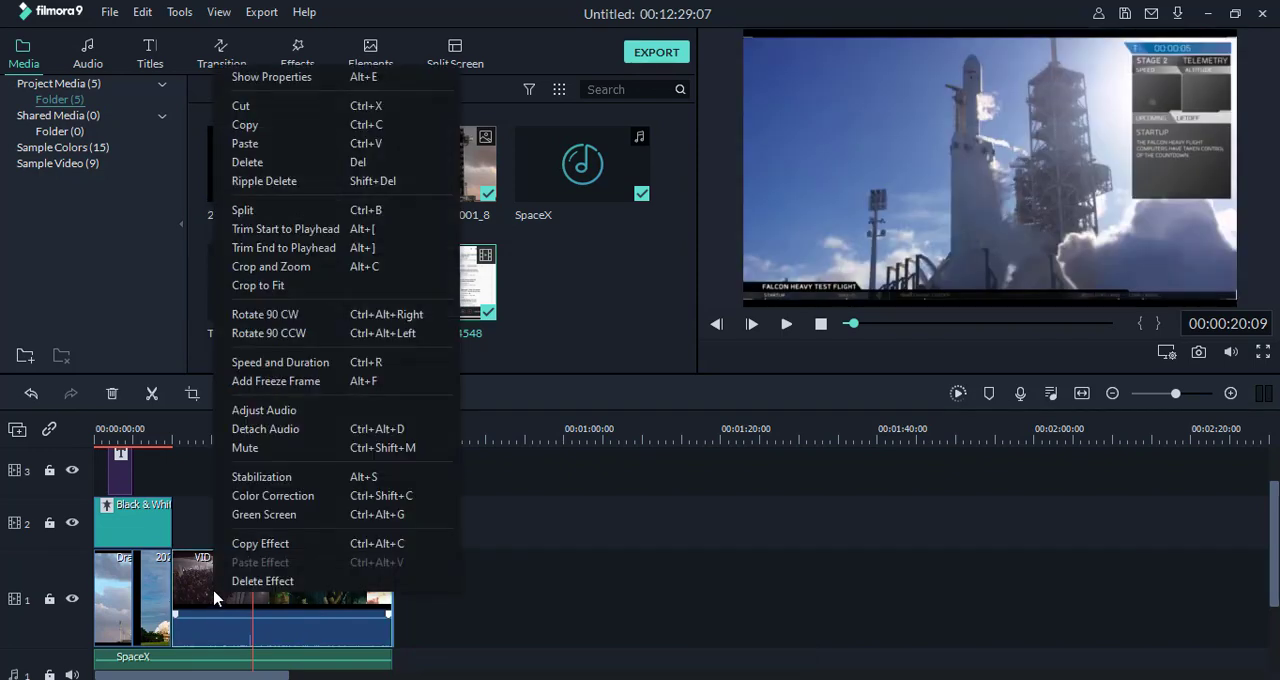
pyautogui.click(265, 432)
pyautogui.scroll(-3, 252, 657)
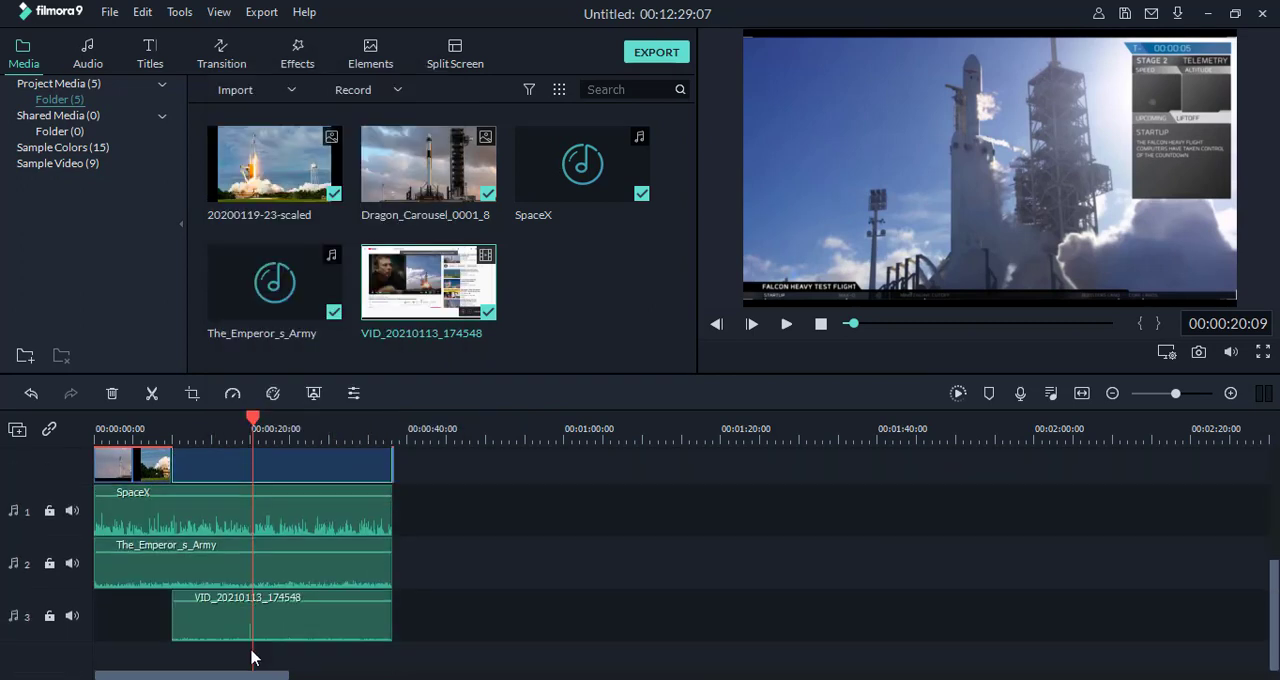
# Step: Delete the detached VID_20210113_174548 audio clip and remove the empty audio track it leaves behind
pyautogui.click(207, 624)
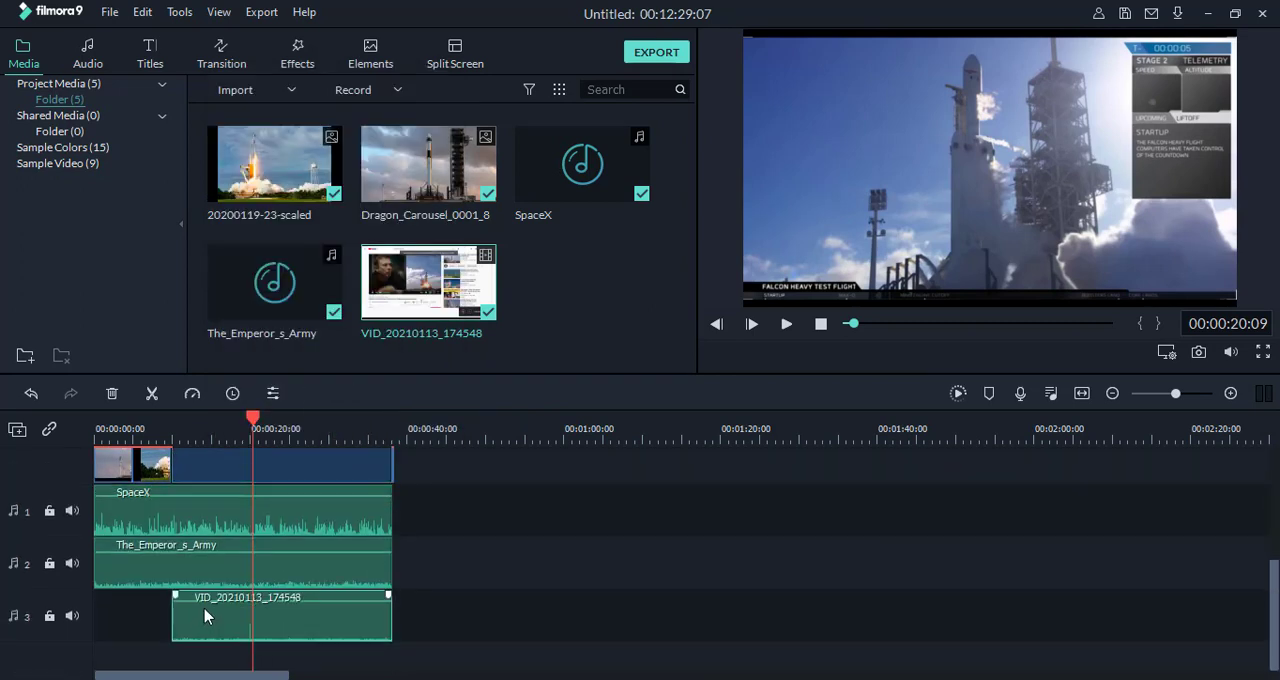
pyautogui.rightClick(205, 616)
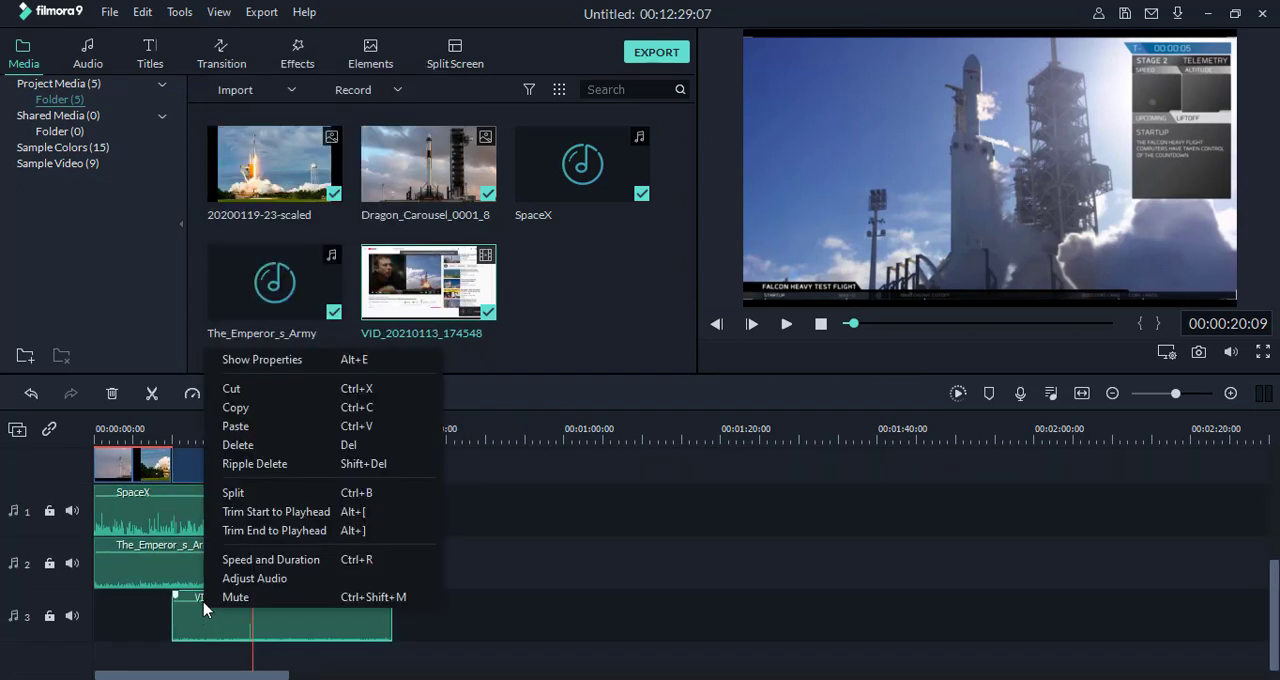
pyautogui.click(238, 445)
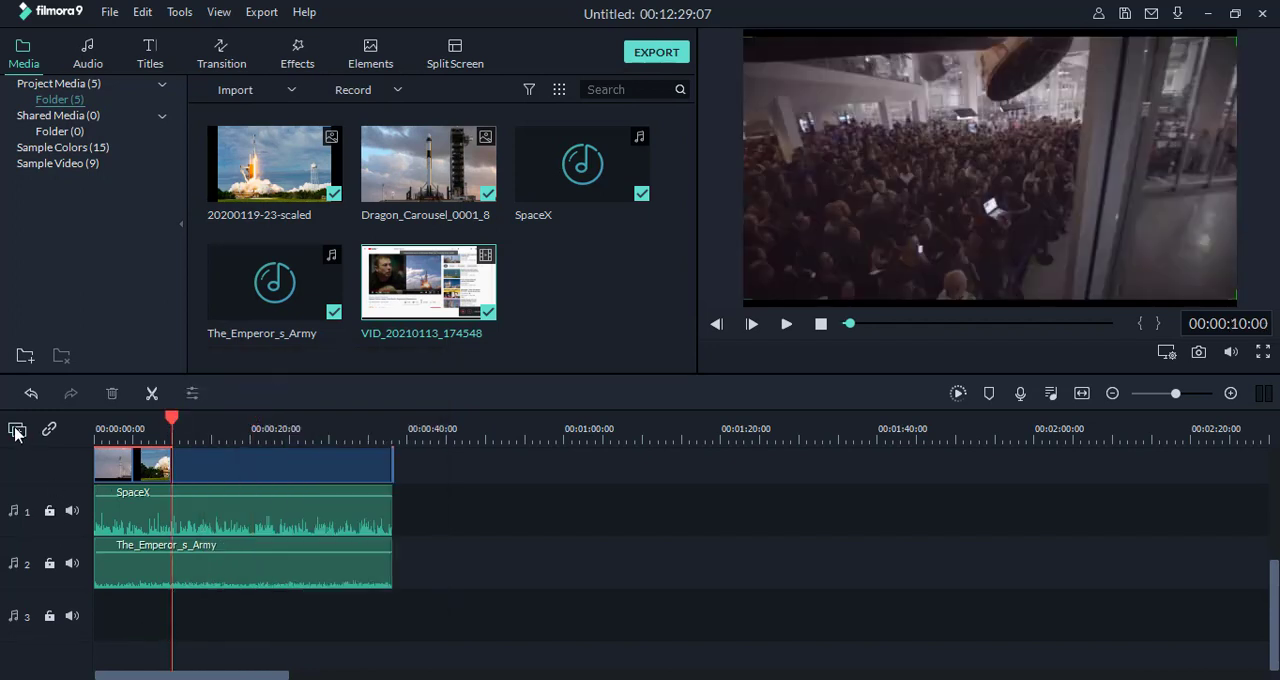
pyautogui.click(15, 433)
pyautogui.click(40, 500)
pyautogui.scroll(3, 271, 592)
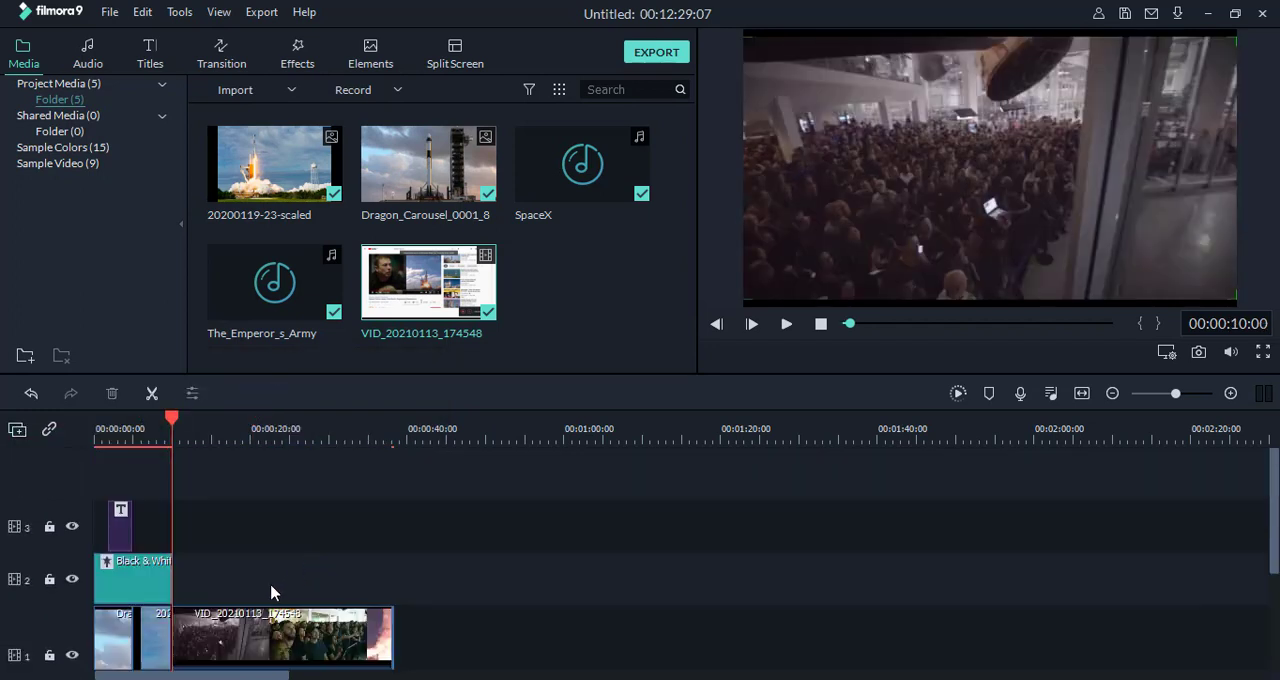
# Step: Play the edited timeline from the beginning into the launch footage, stop playback, and review the audio tracks
pyautogui.moveTo(172, 421); pyautogui.dragTo(80, 460)
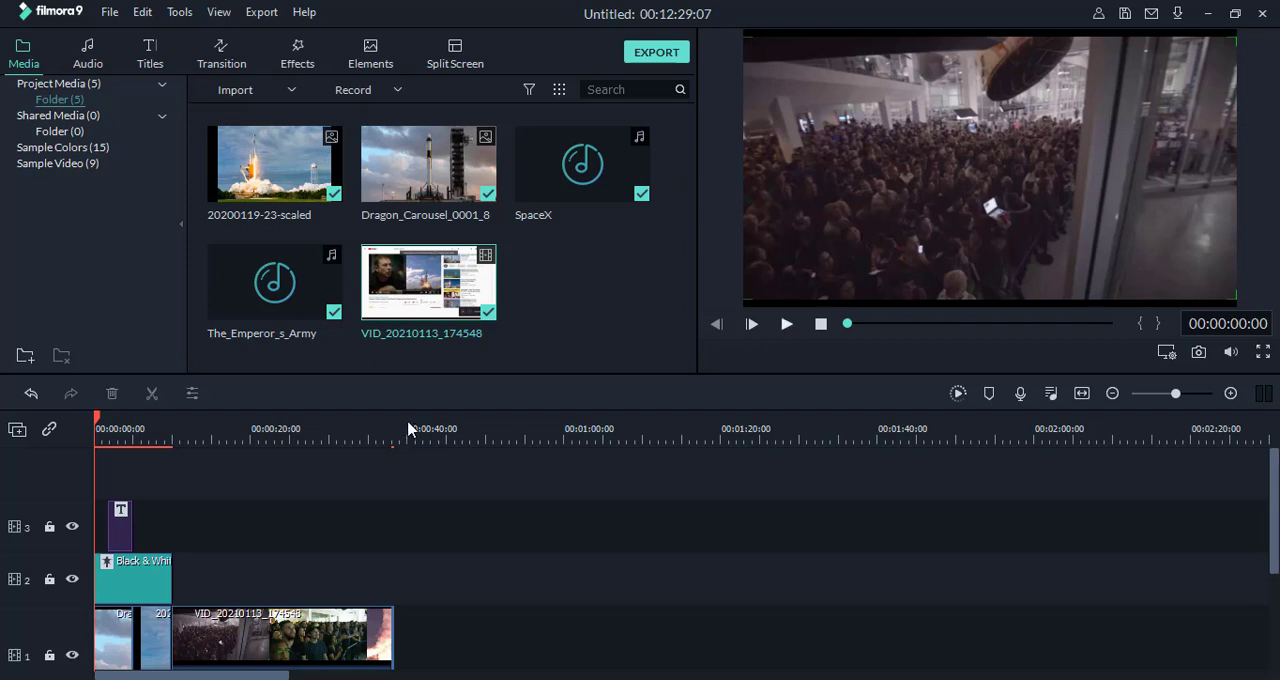
pyautogui.click(786, 323)
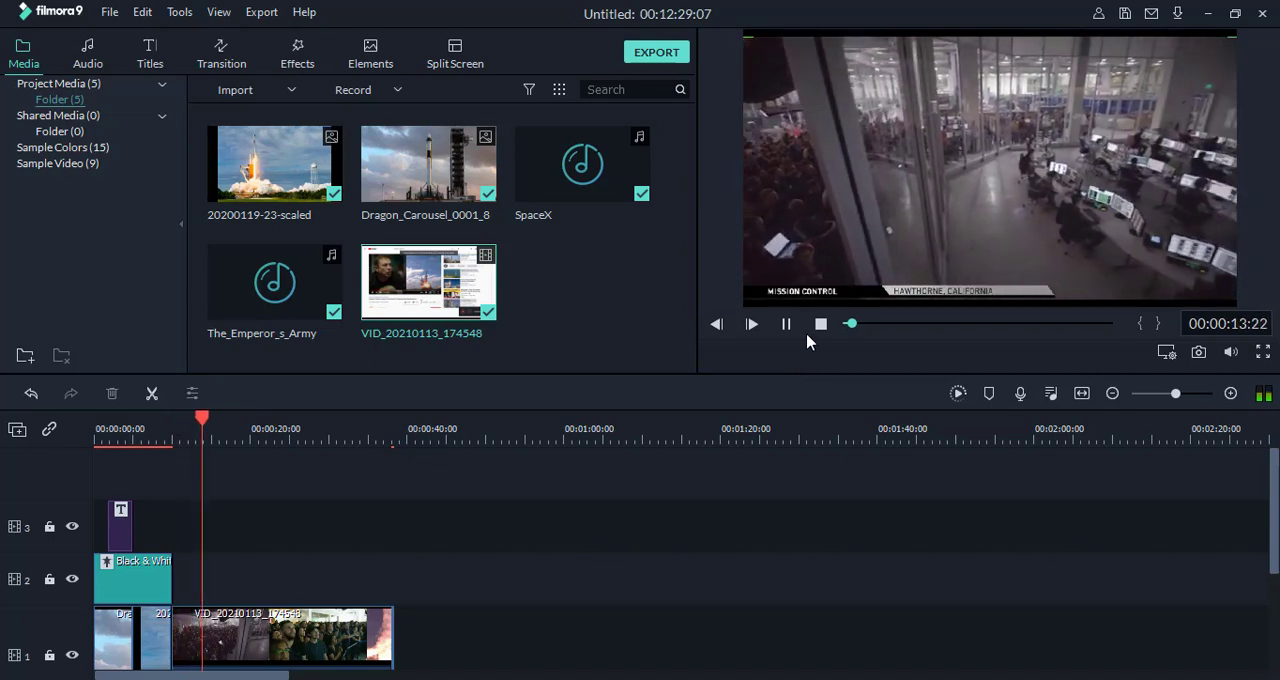
pyautogui.click(820, 325)
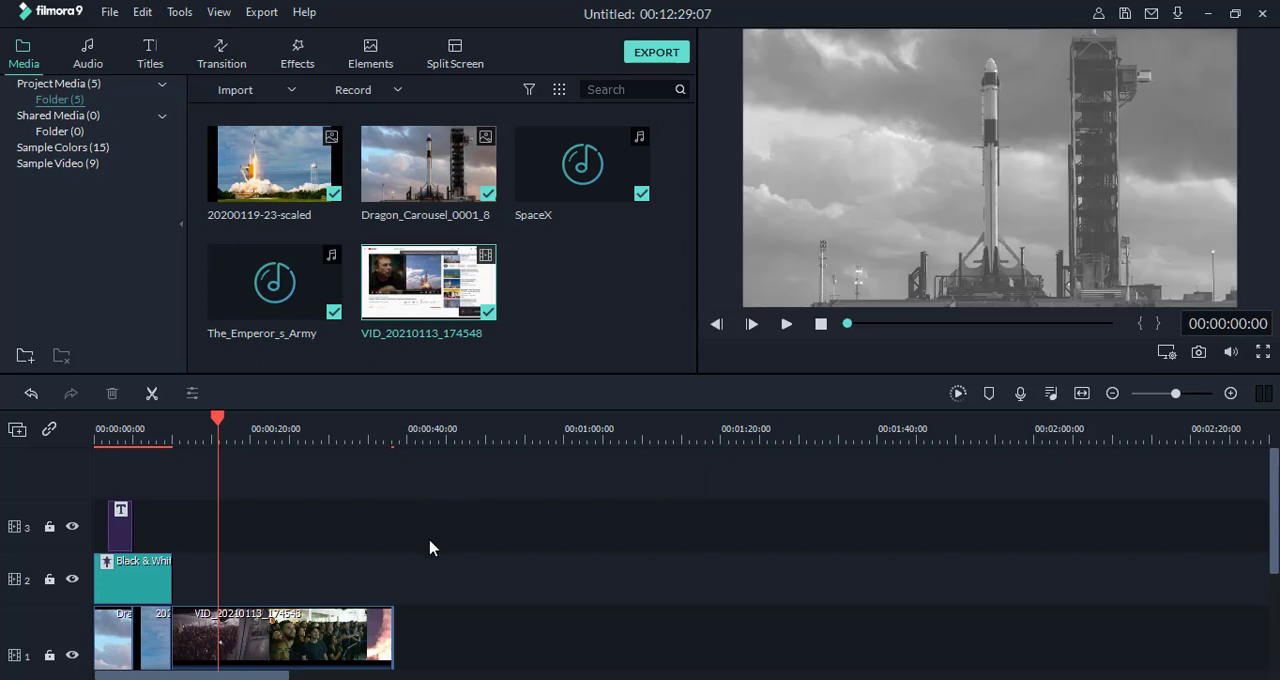
pyautogui.scroll(-3, 422, 541)
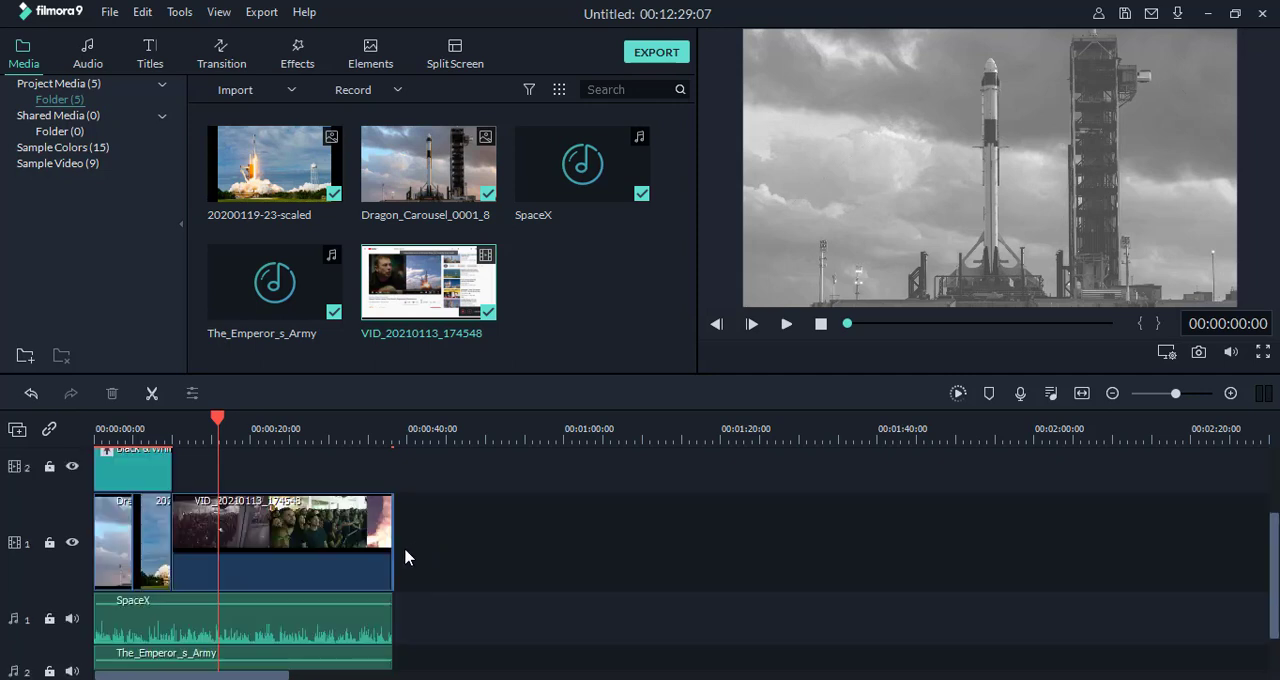
pyautogui.scroll(-2, 406, 557)
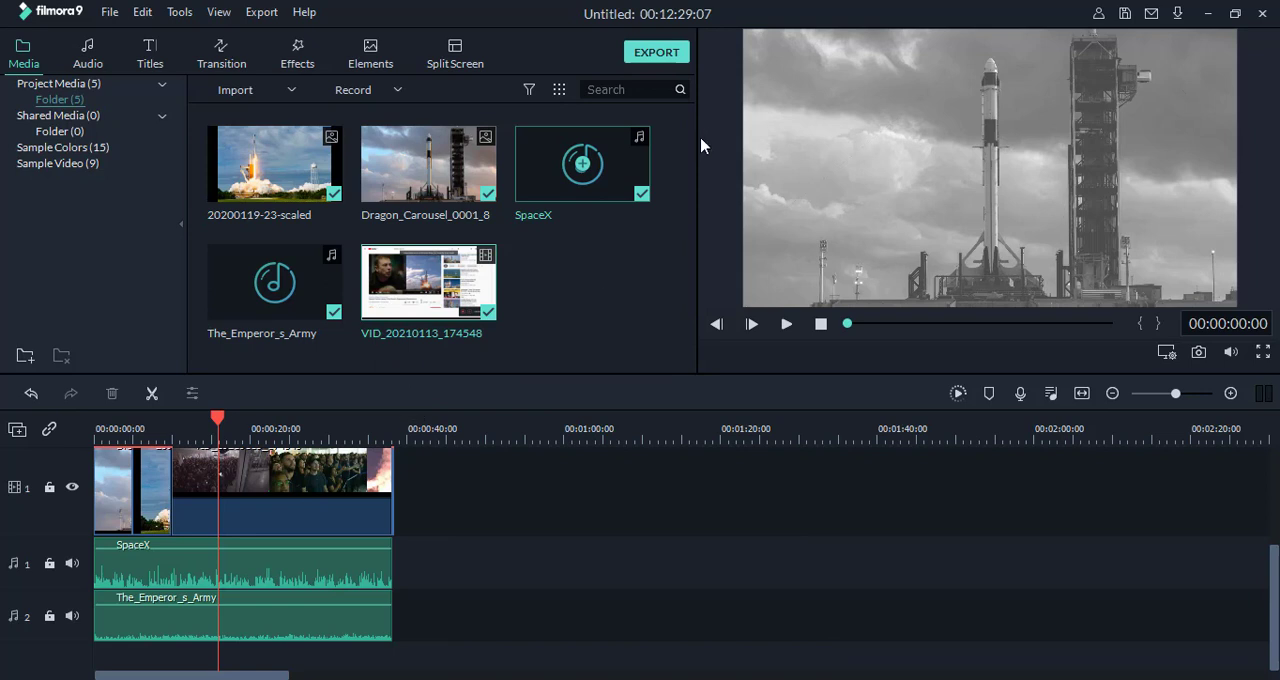
# Step: Start exporting the video to the computer in MP4 format and cancel the conversion
pyautogui.click(664, 58)
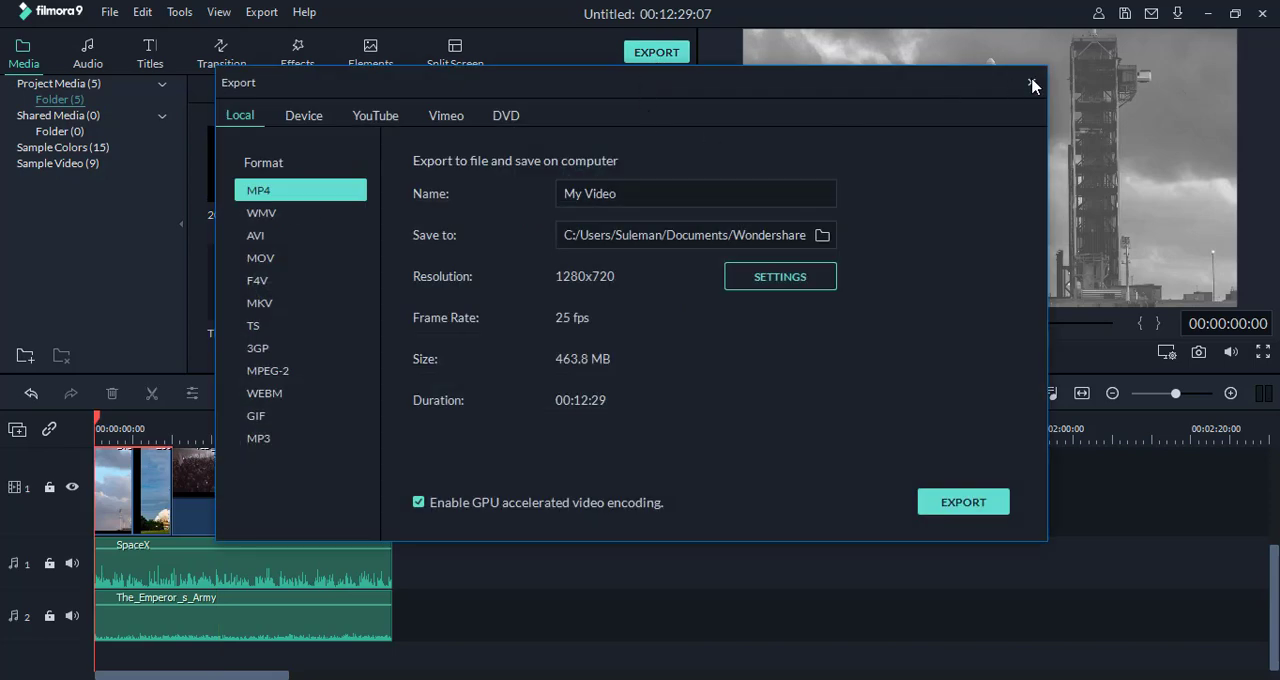
pyautogui.press('Escape')
pyautogui.click(261, 12)
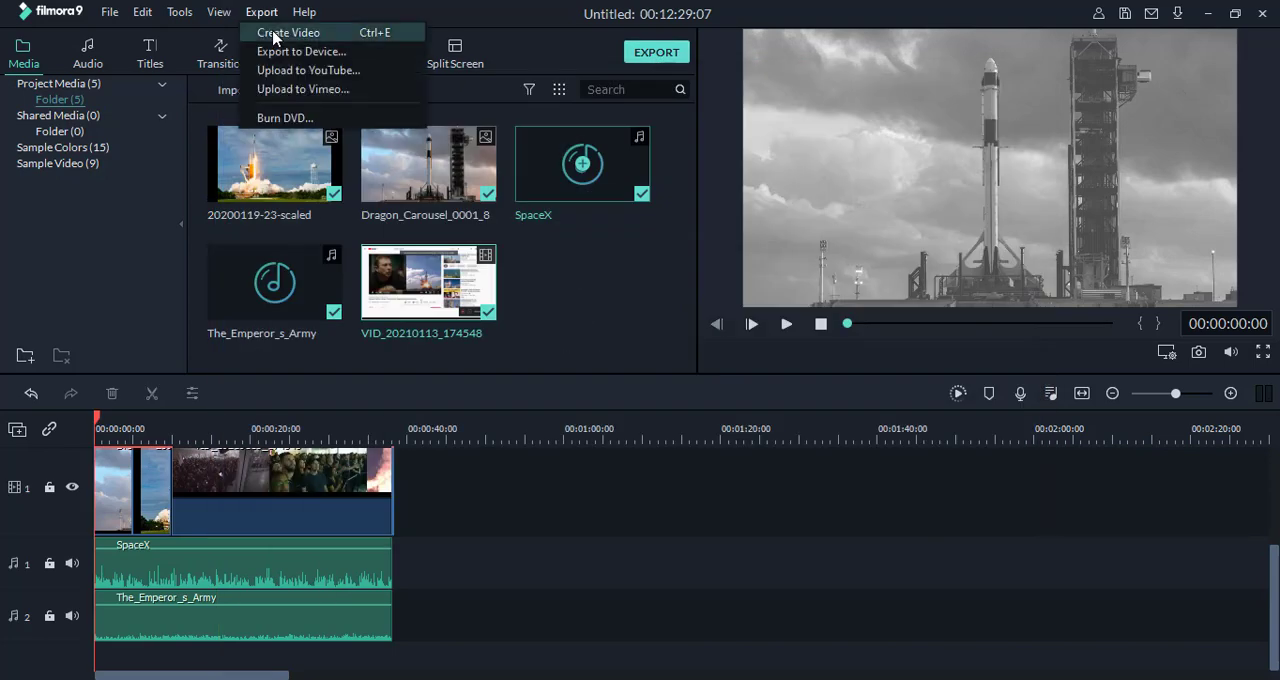
pyautogui.click(276, 38)
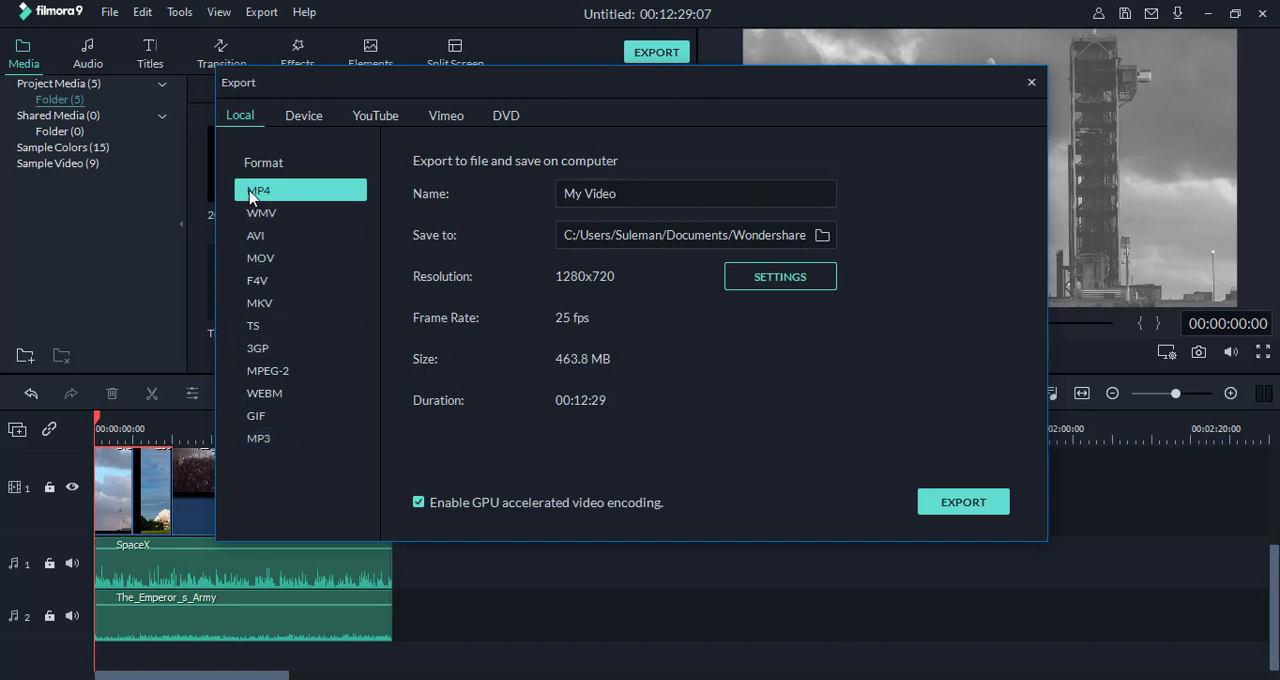
pyautogui.doubleClick(638, 195)
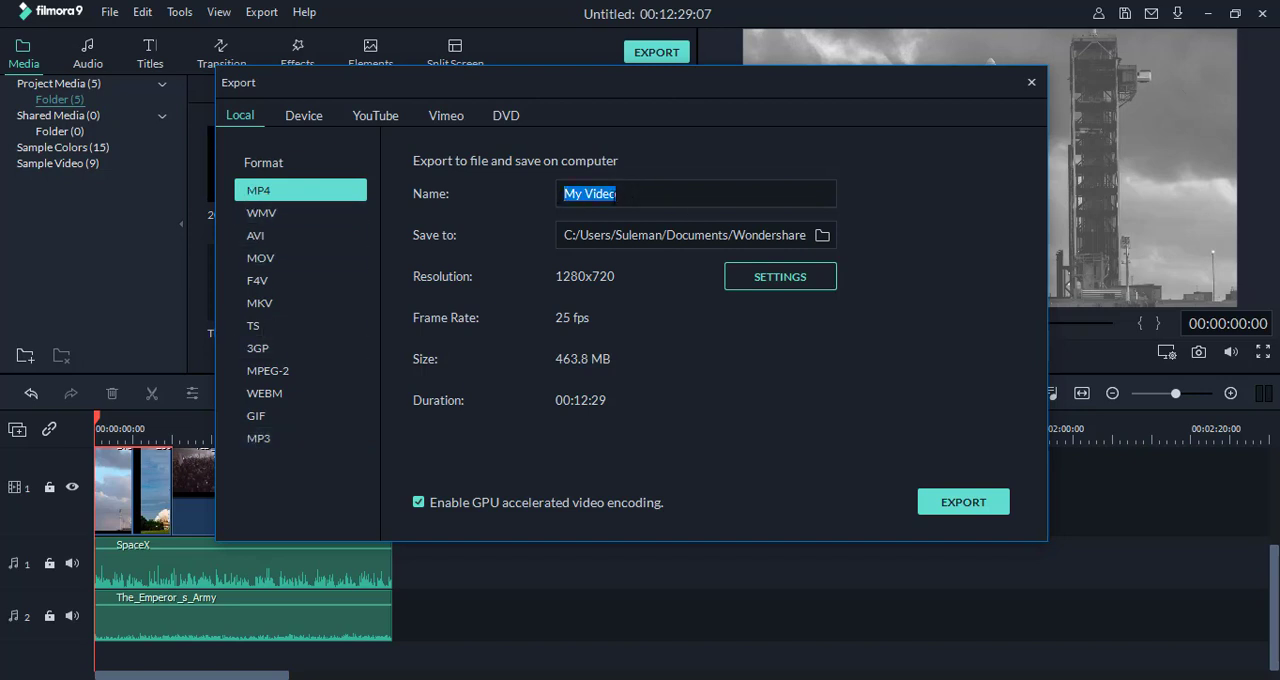
pyautogui.click(625, 194)
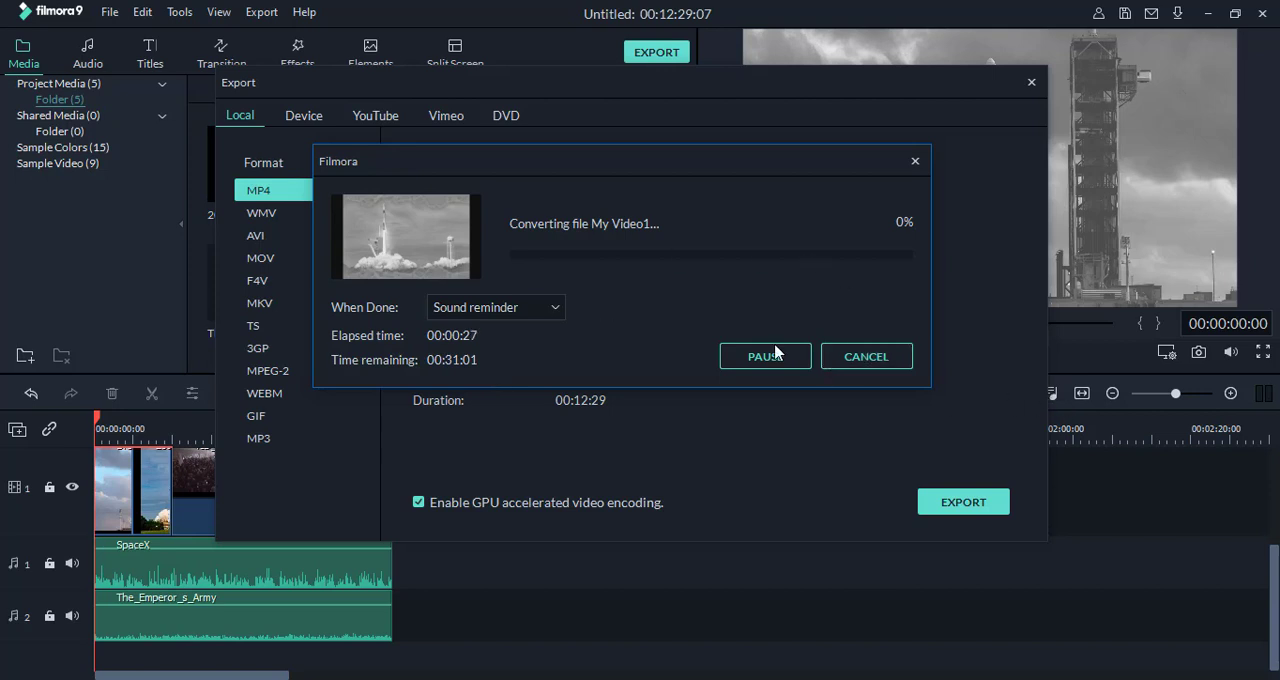
pyautogui.click(886, 360)
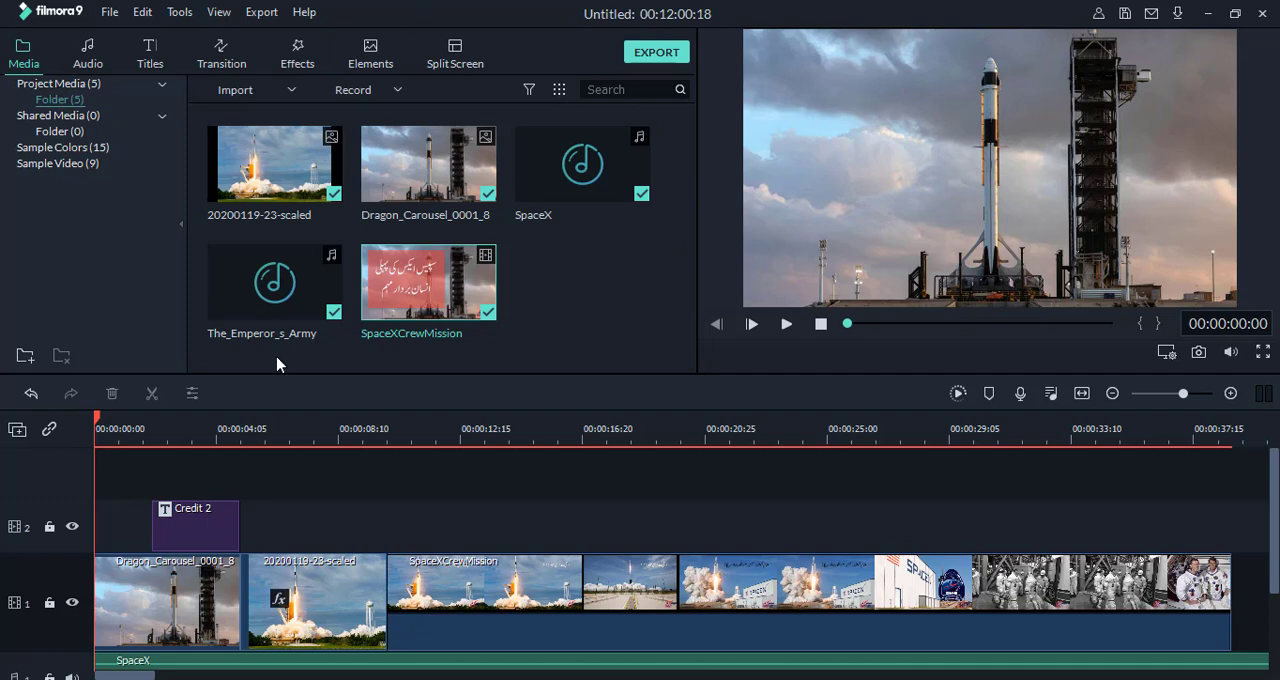
# Step: Save the project as VE Project 2.wfp in the Wondershare Filmora 9 Projects folder
pyautogui.click(108, 15)
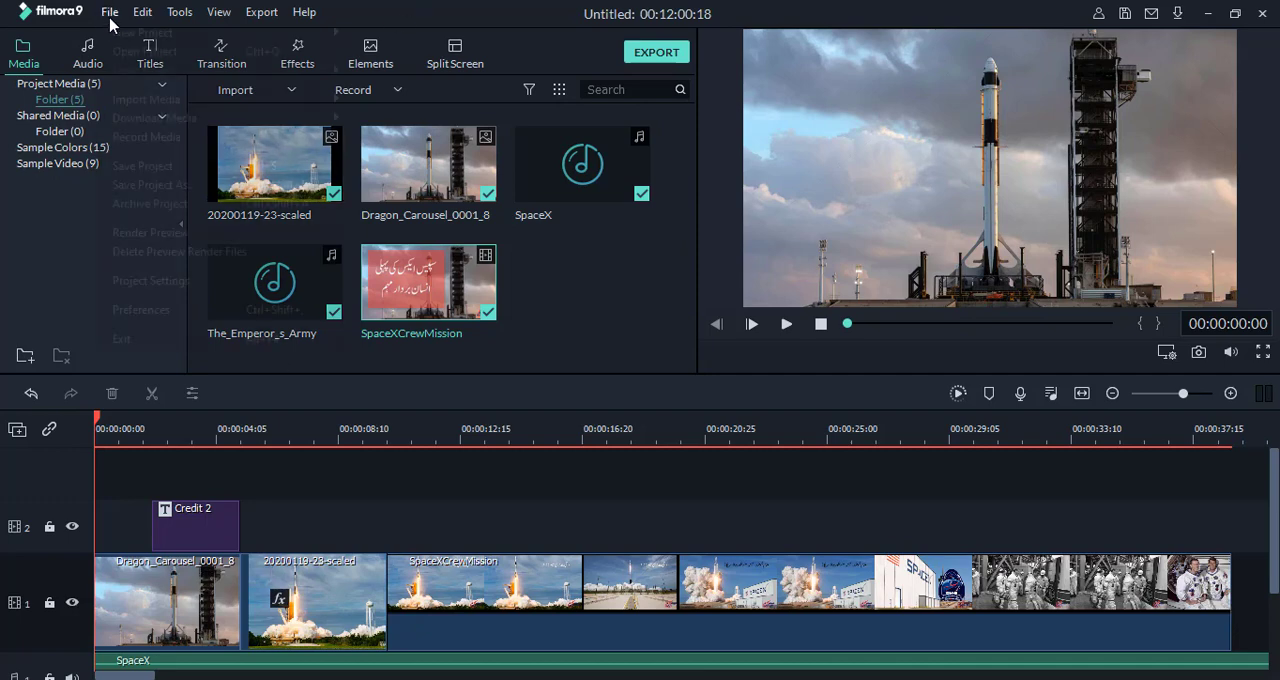
pyautogui.click(142, 166)
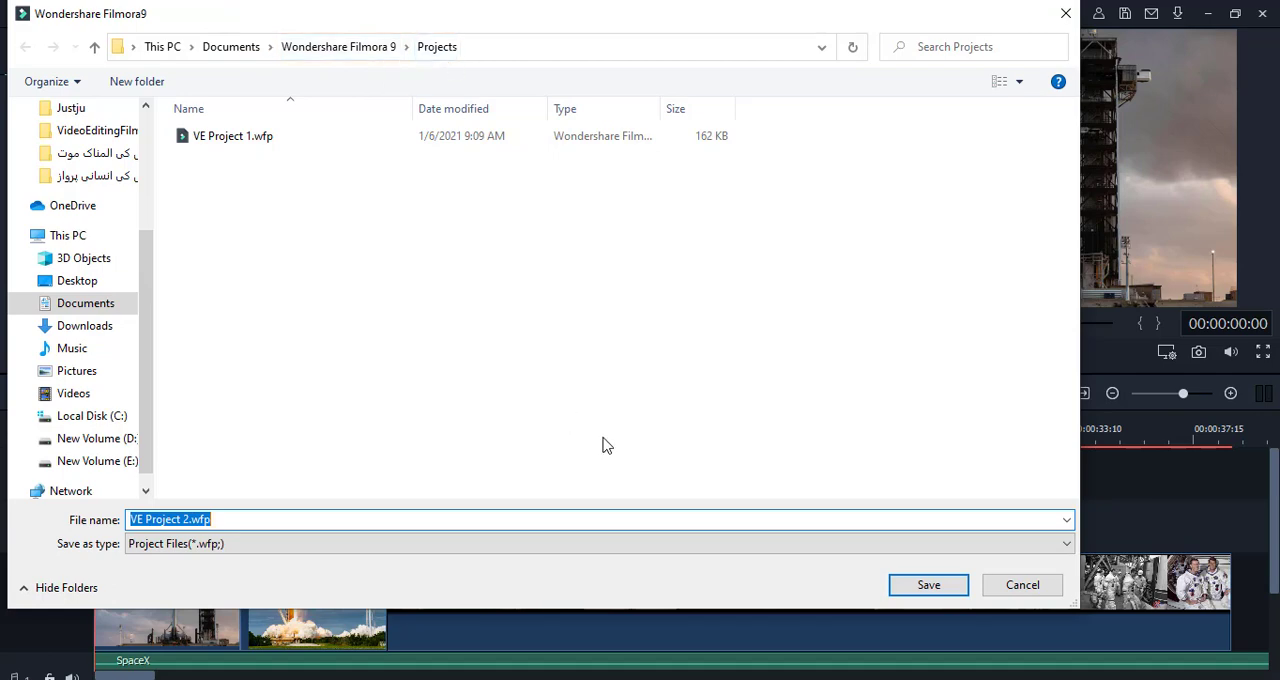
pyautogui.click(921, 589)
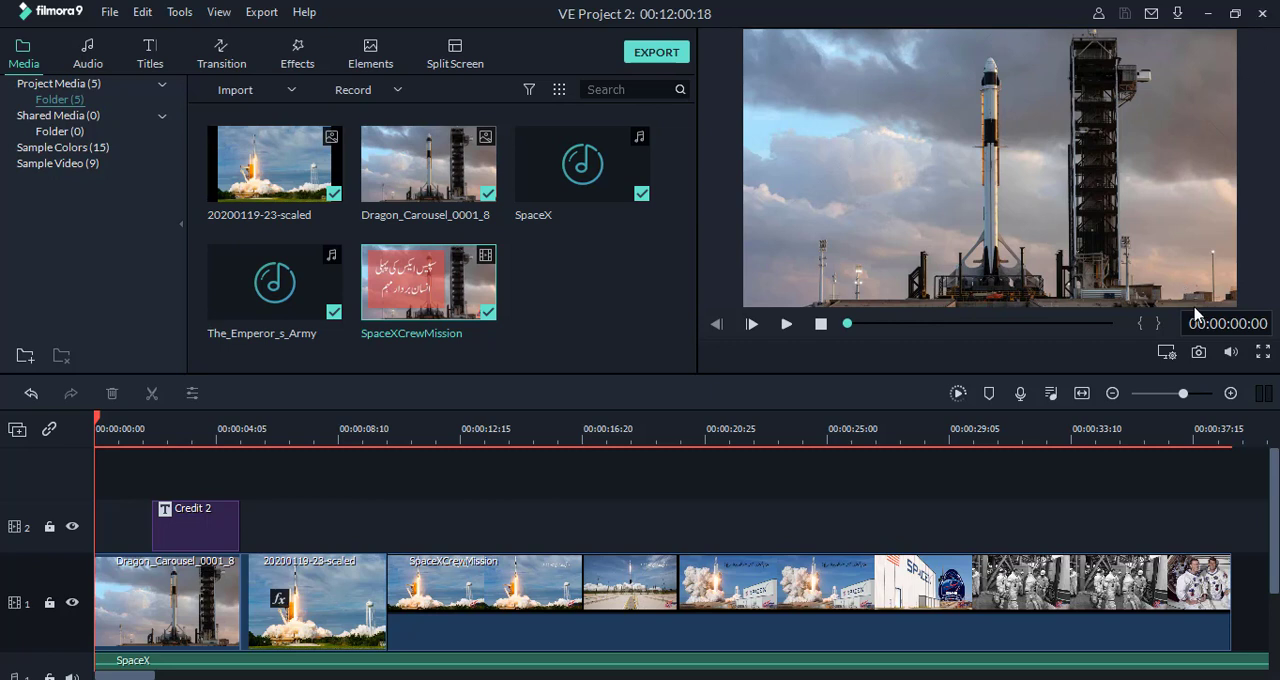
# Step: Launch Wondershare Filmora9 from the desktop and reopen the saved VE Project 2 from the project library
pyautogui.press('super+d')
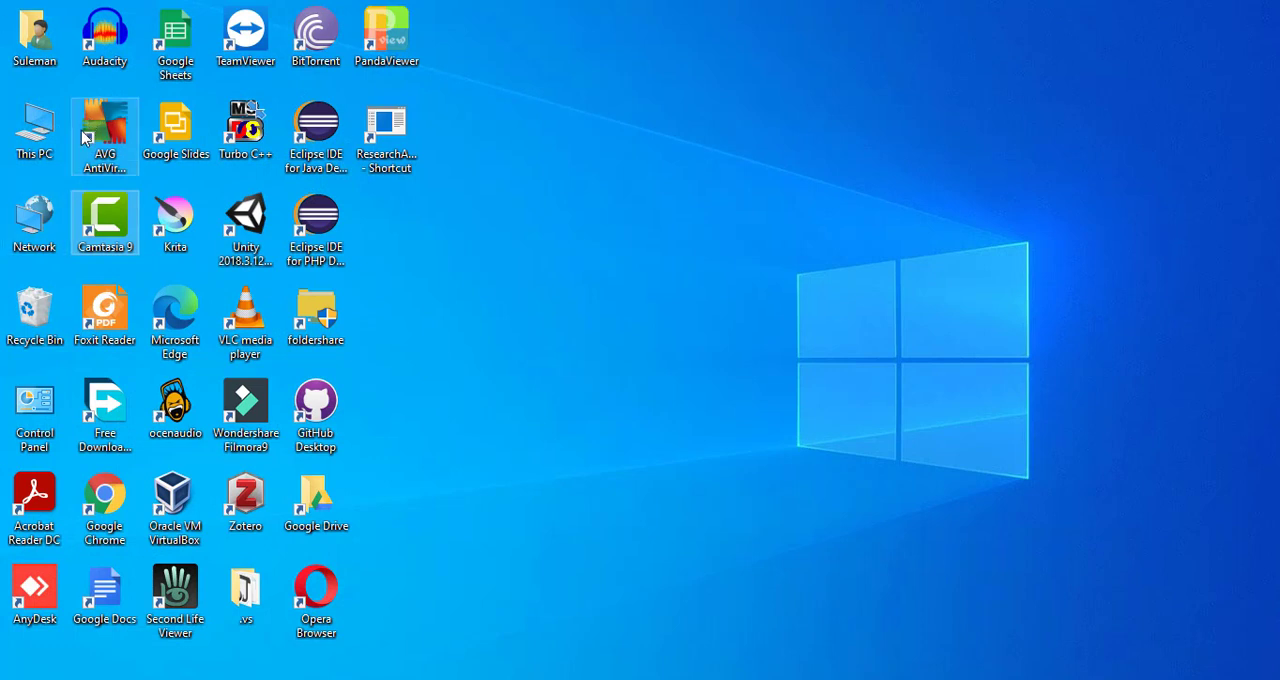
pyautogui.doubleClick(246, 408)
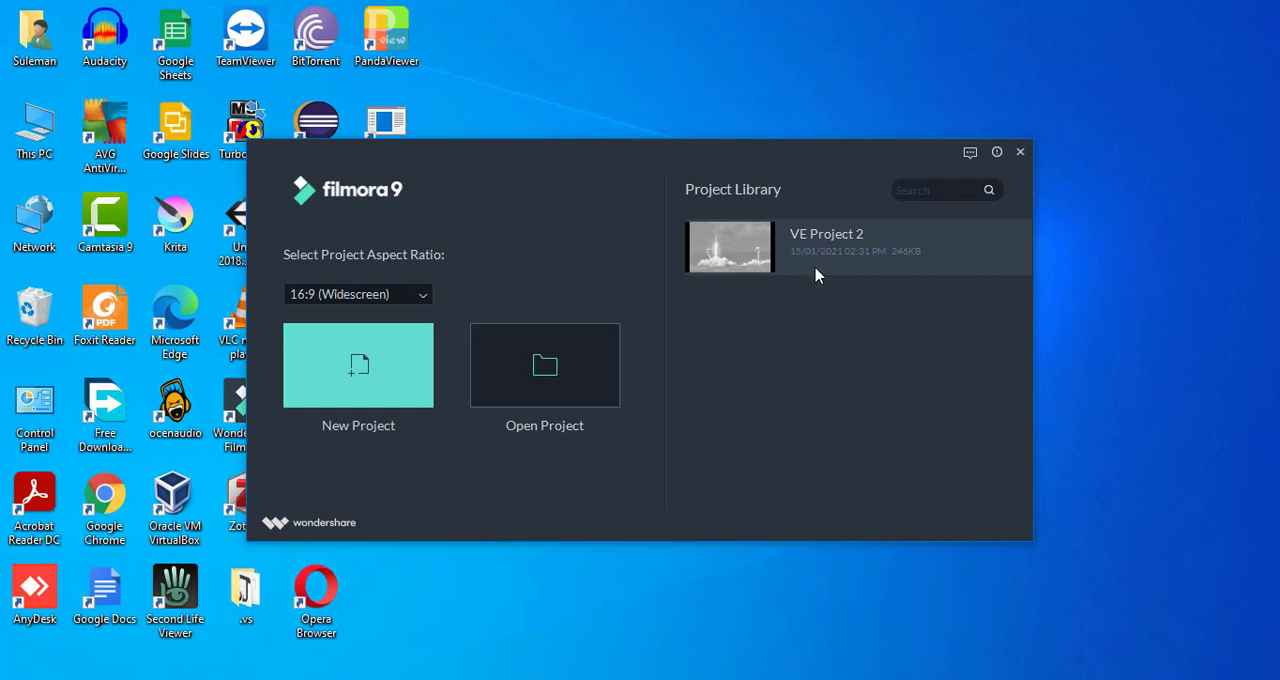
pyautogui.moveTo(811, 256)
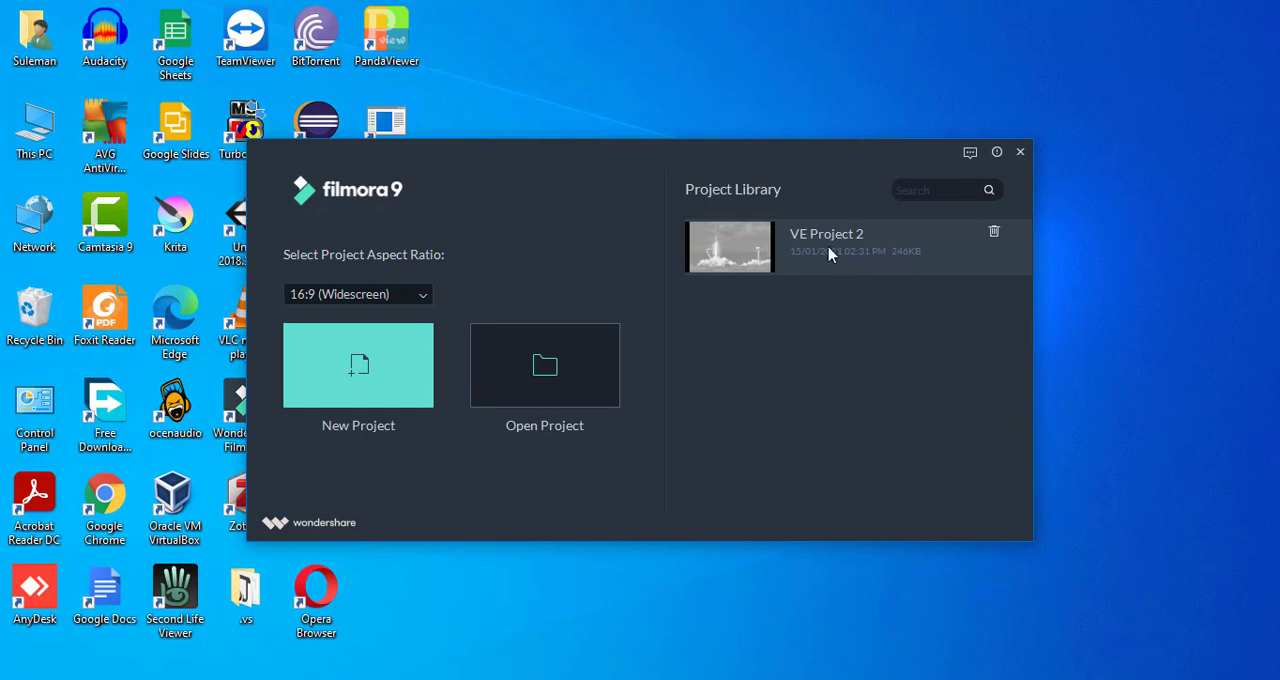
pyautogui.click(828, 254)
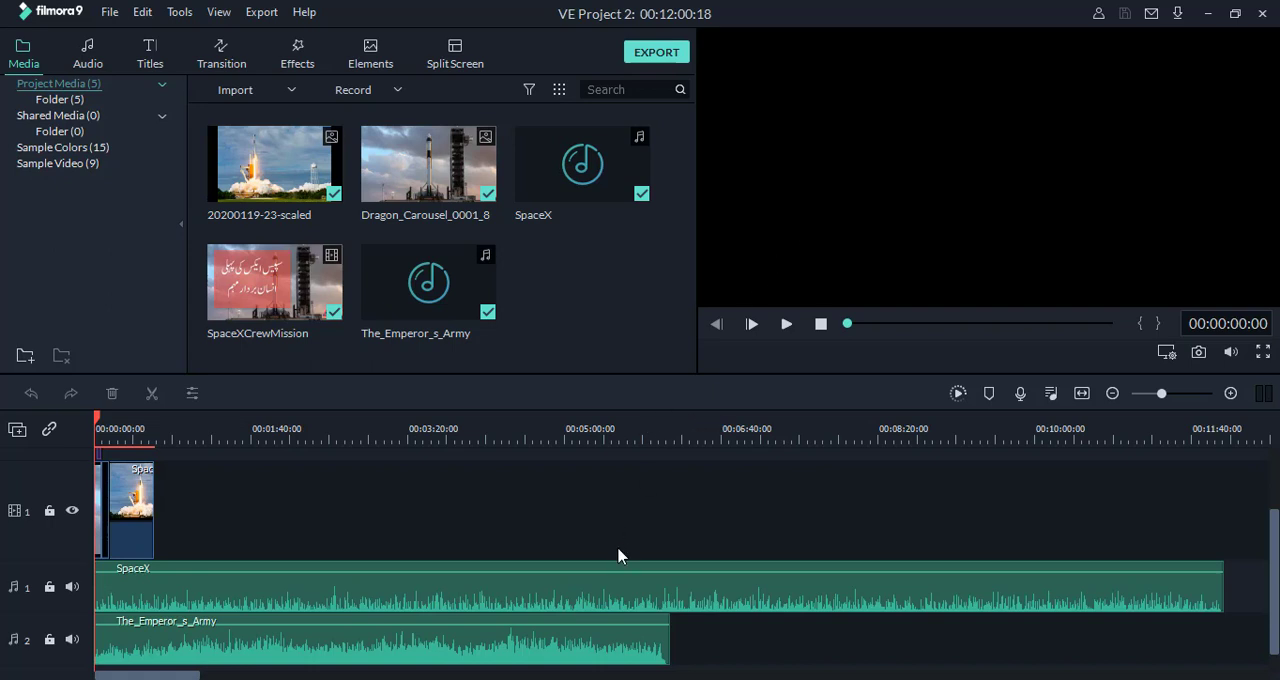
pyautogui.scroll(2, 163, 480)
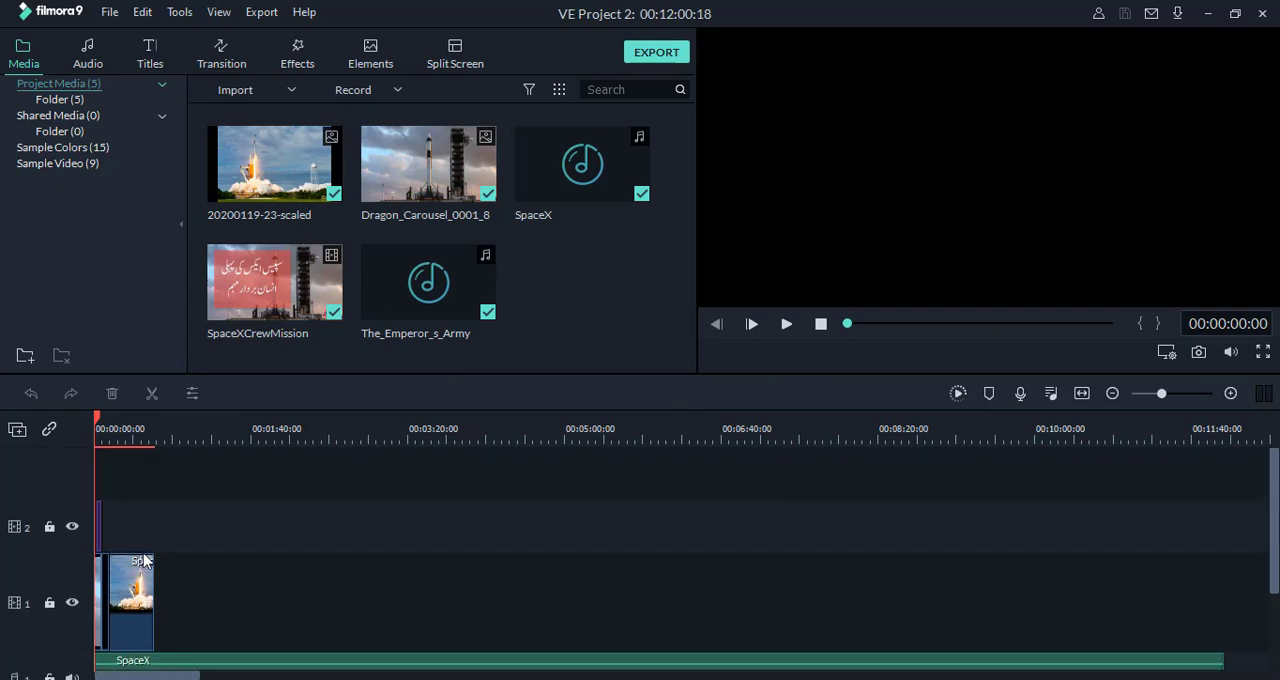